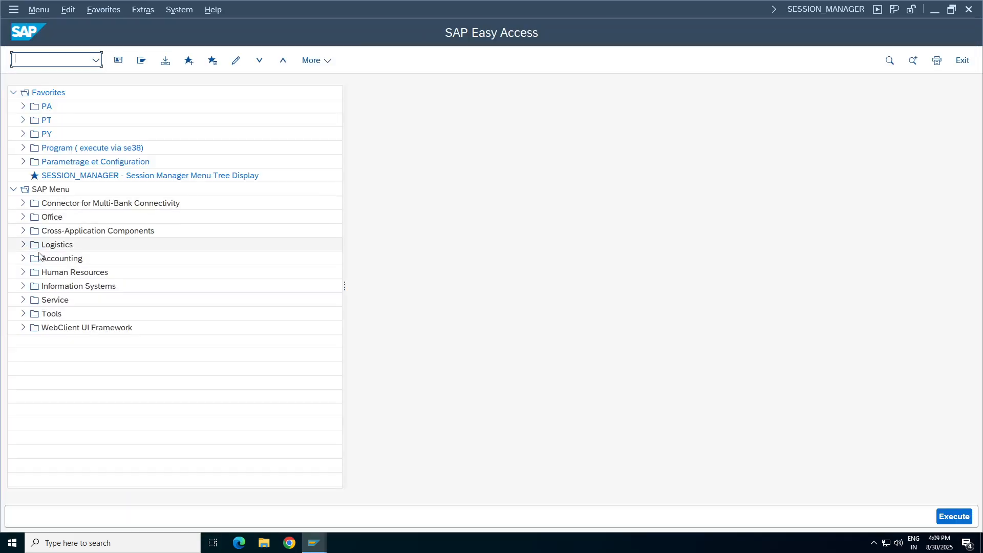
Step: Expand the SAP menu through Accounting, Financial Accounting and Accounts Receivable to the Document Entry transactions
click(23, 258)
click(32, 272)
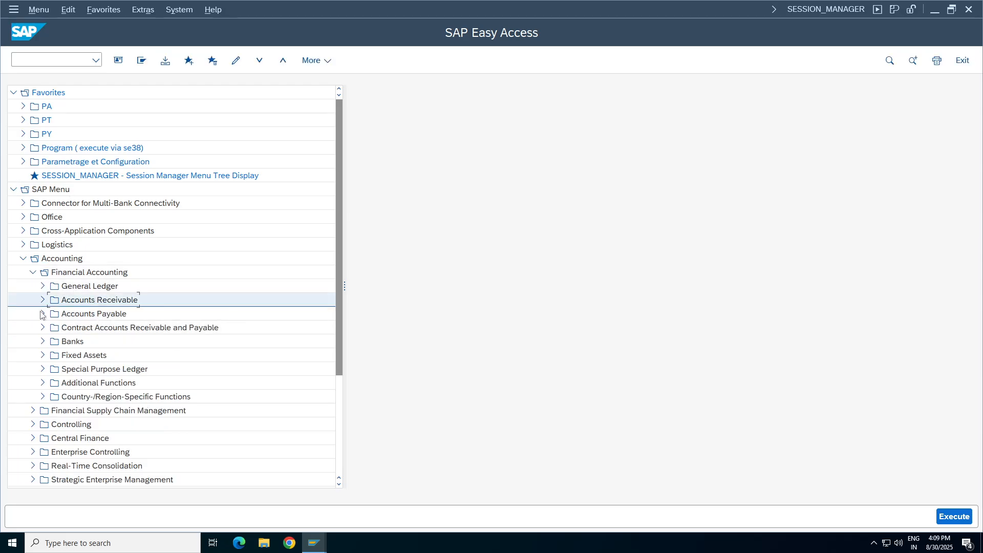
click(42, 300)
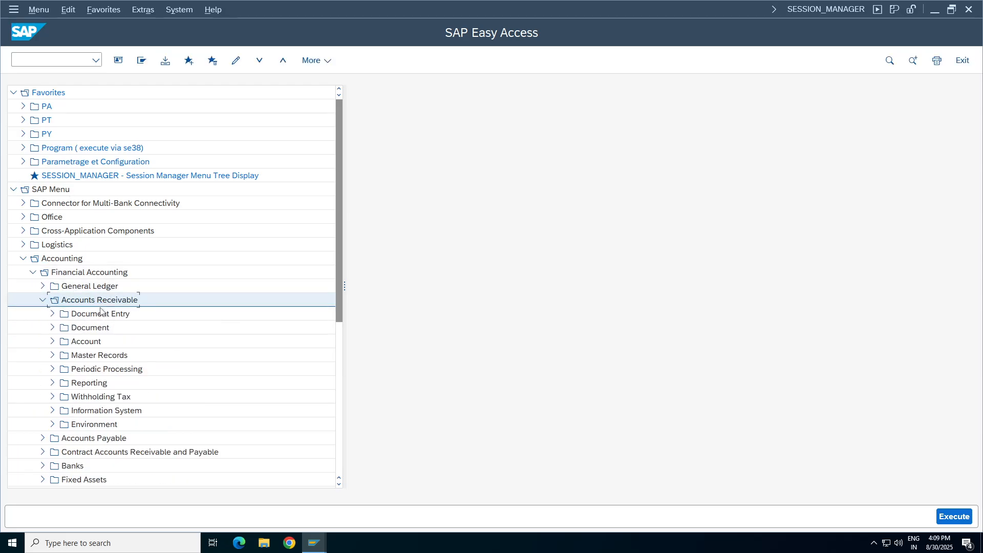
click(52, 313)
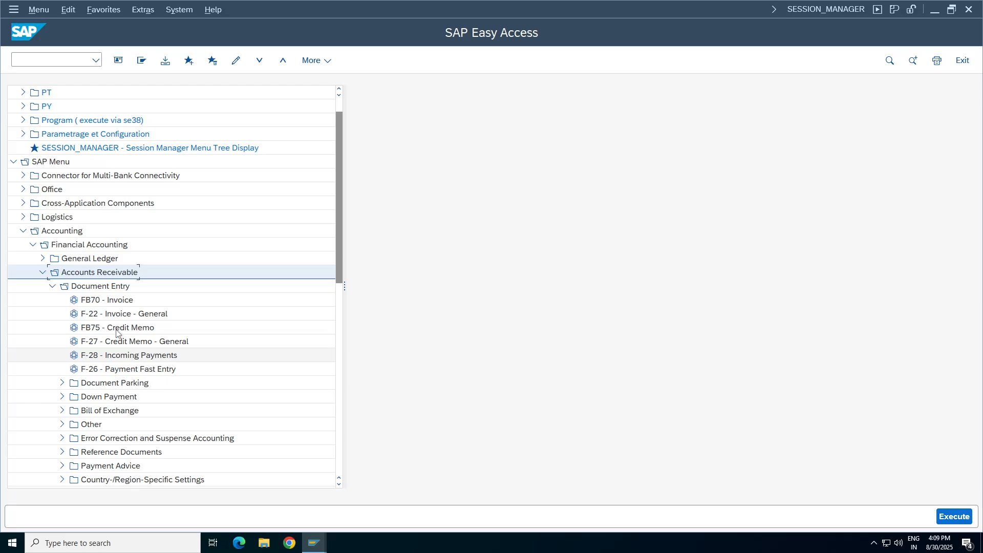
click(109, 301)
double_click(113, 356)
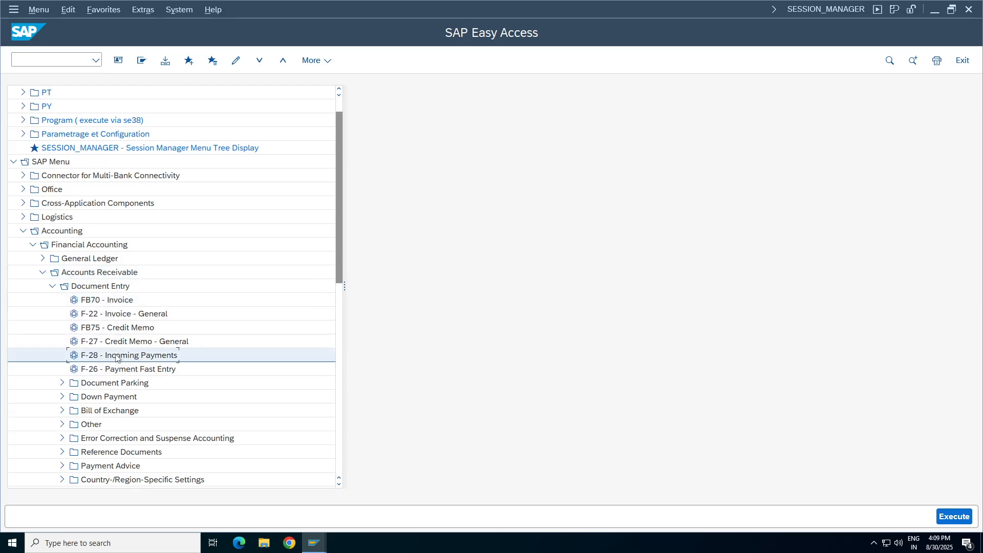
click(17, 33)
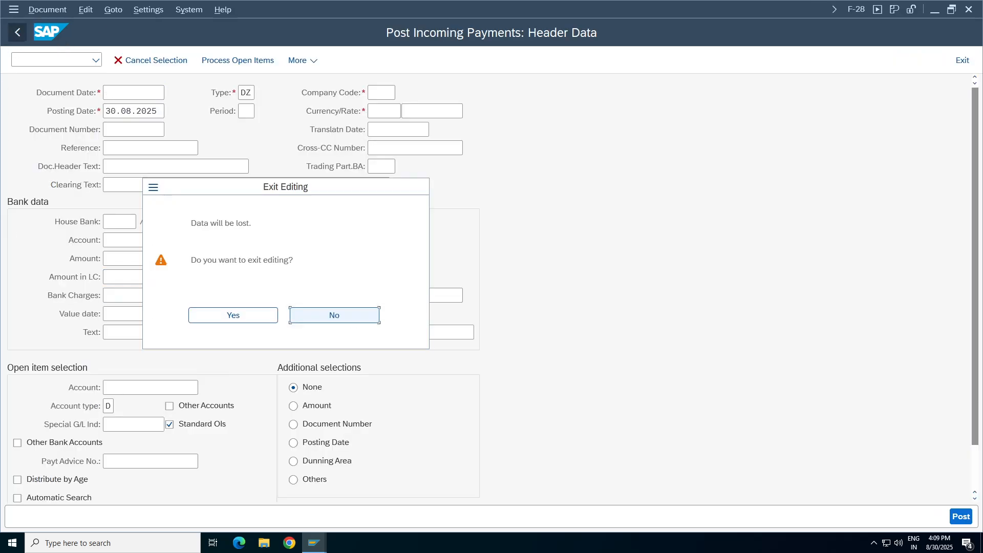
click(267, 320)
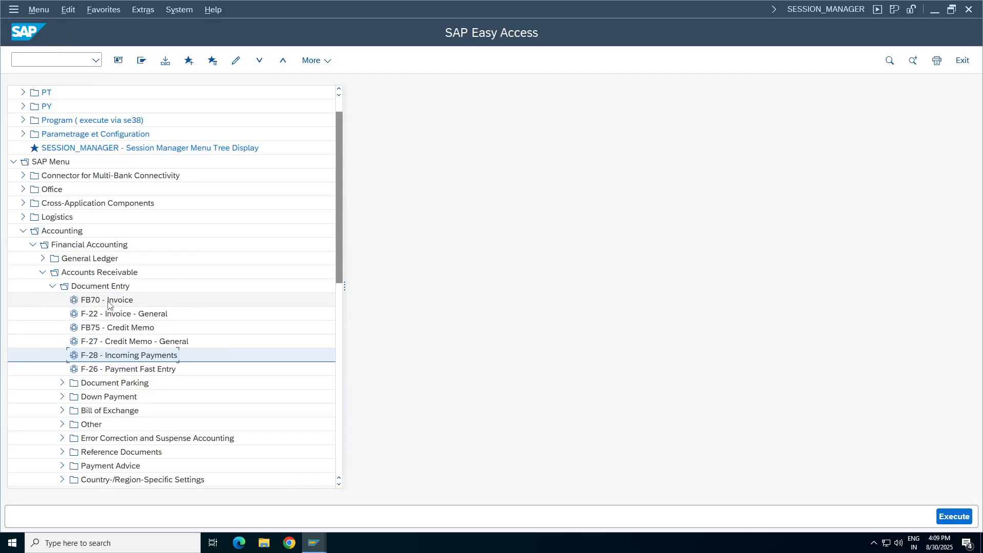
Step: Open the FB70 customer invoice entry and set its company code to TA98
double_click(111, 301)
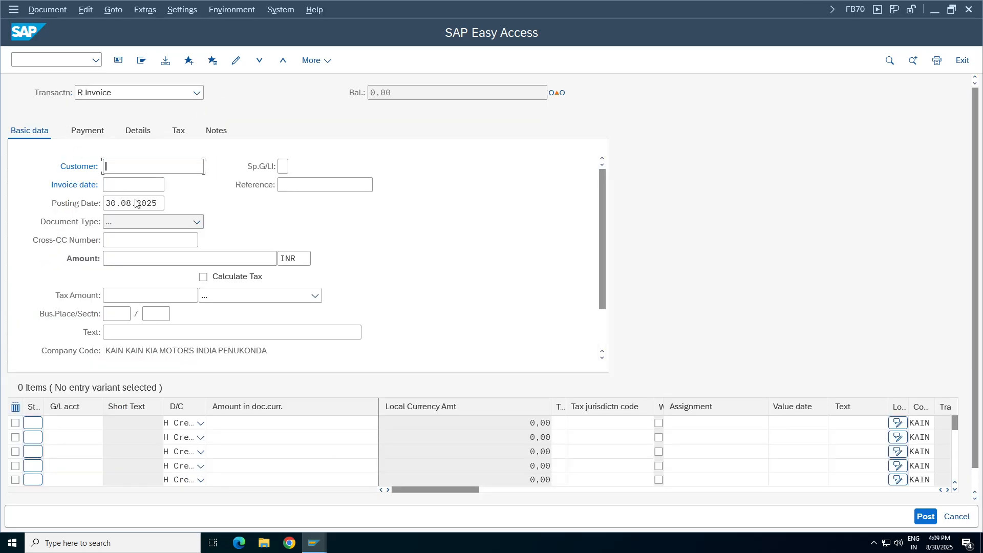
click(196, 93)
click(244, 115)
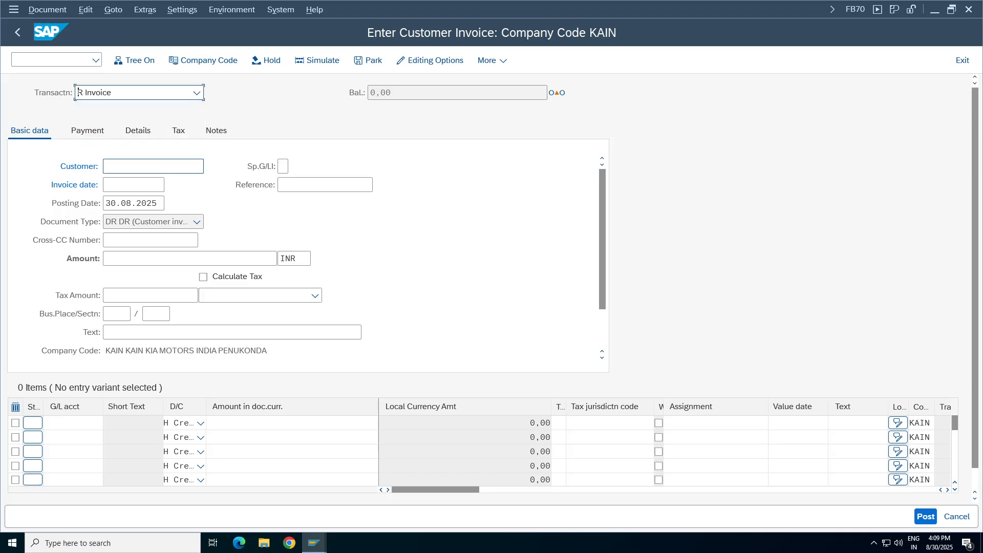
click(128, 166)
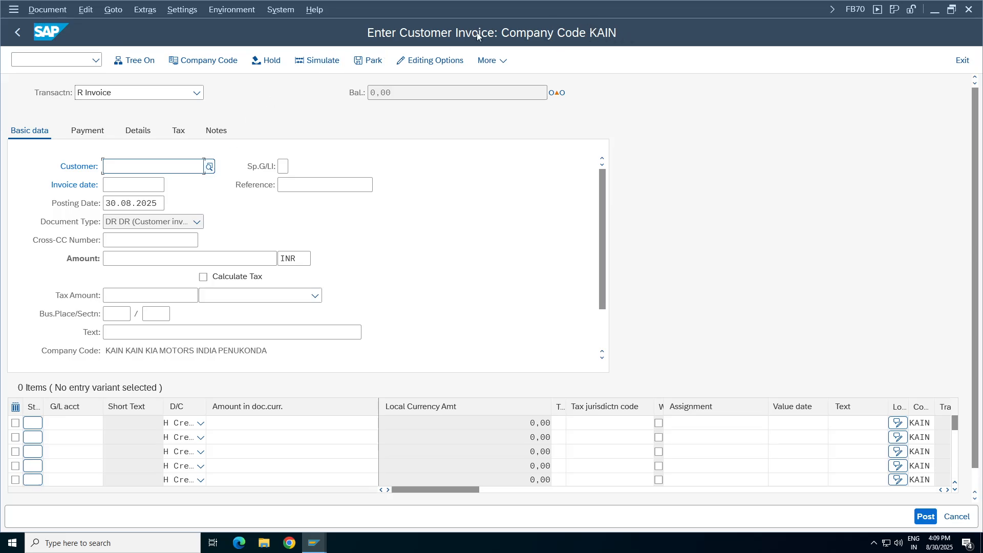
click(204, 60)
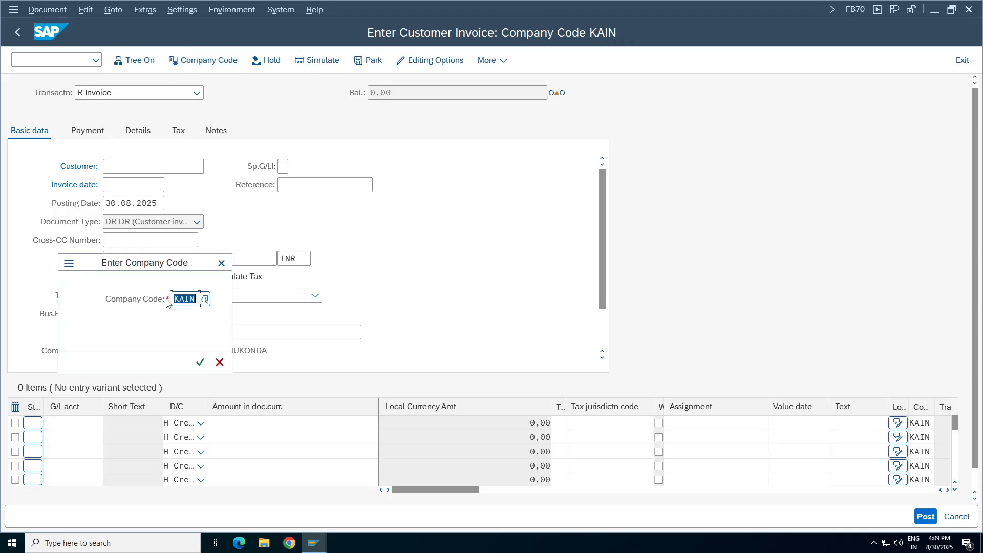
text(ta98)
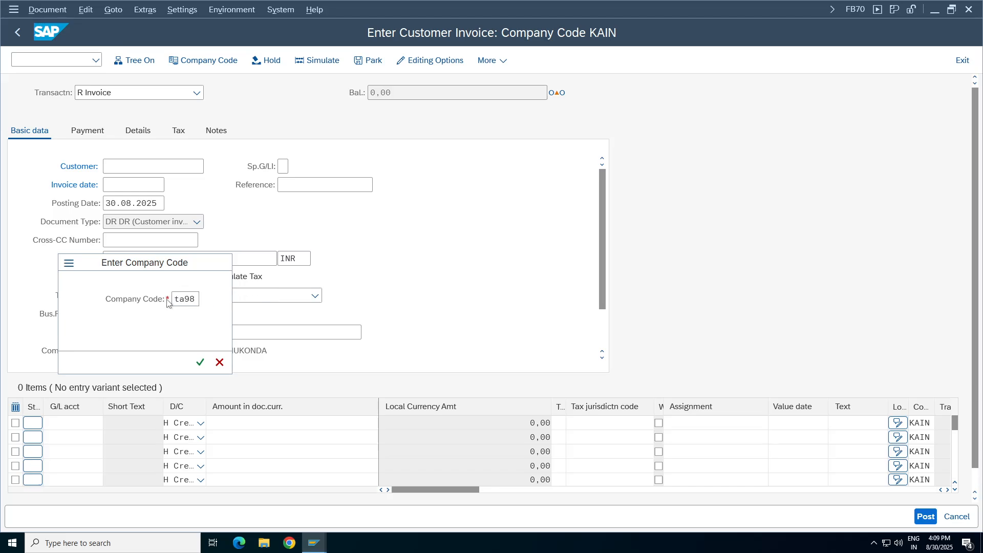
key(Return)
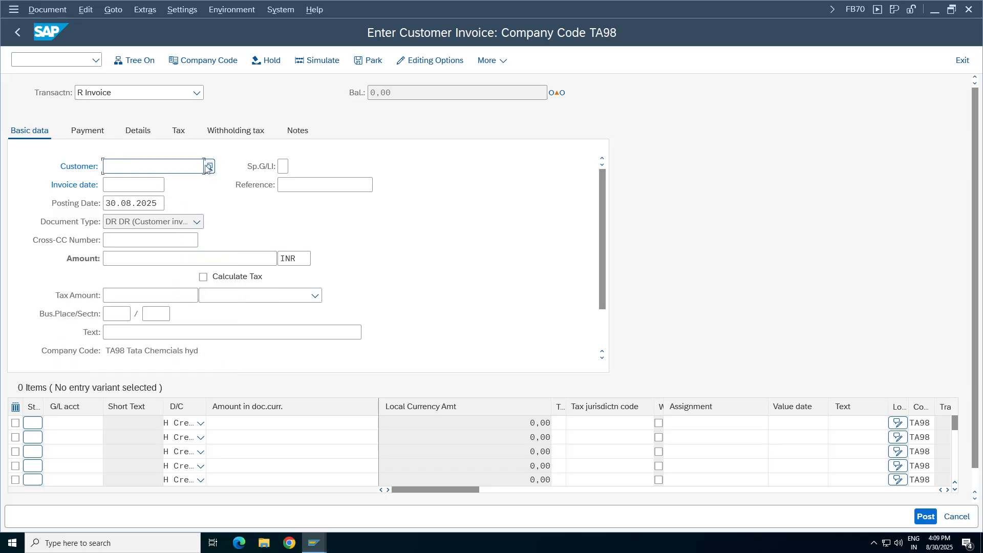
Step: Search for the invoice customer by country/region and company code, and select HCL TECH
click(179, 267)
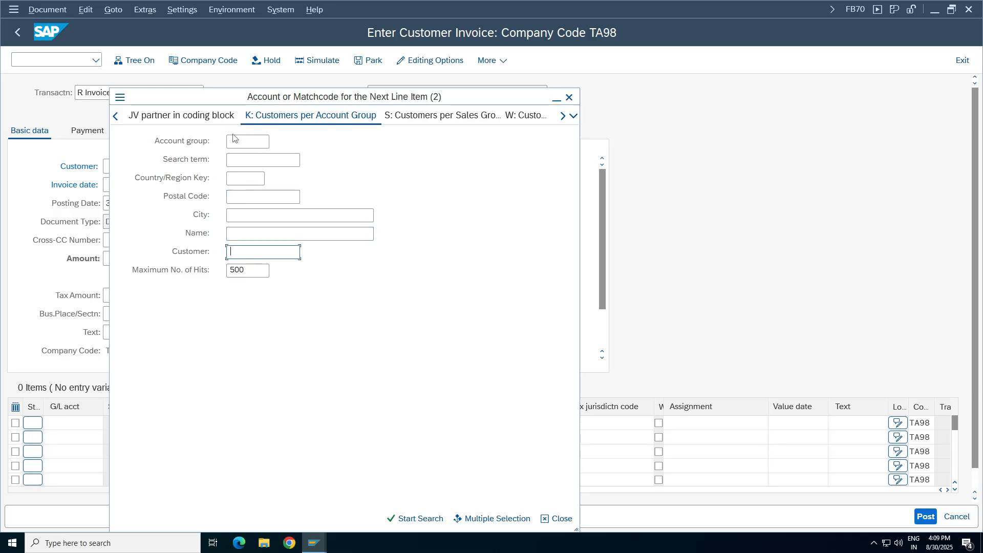
click(573, 116)
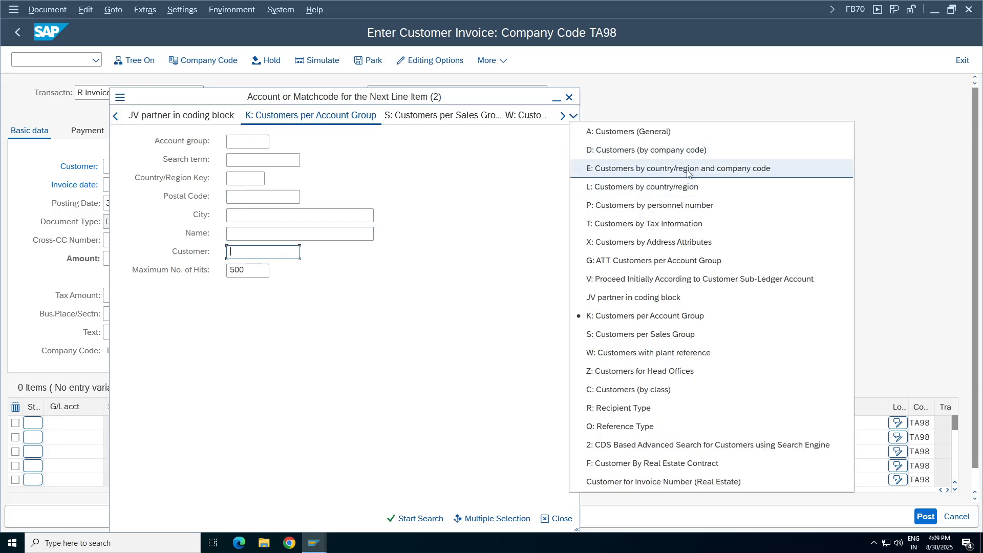
click(687, 169)
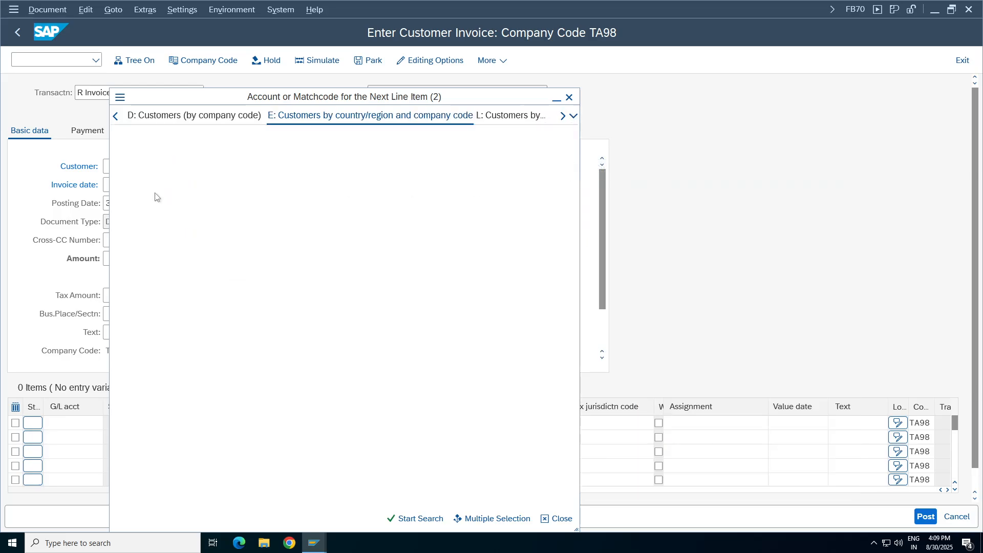
click(416, 517)
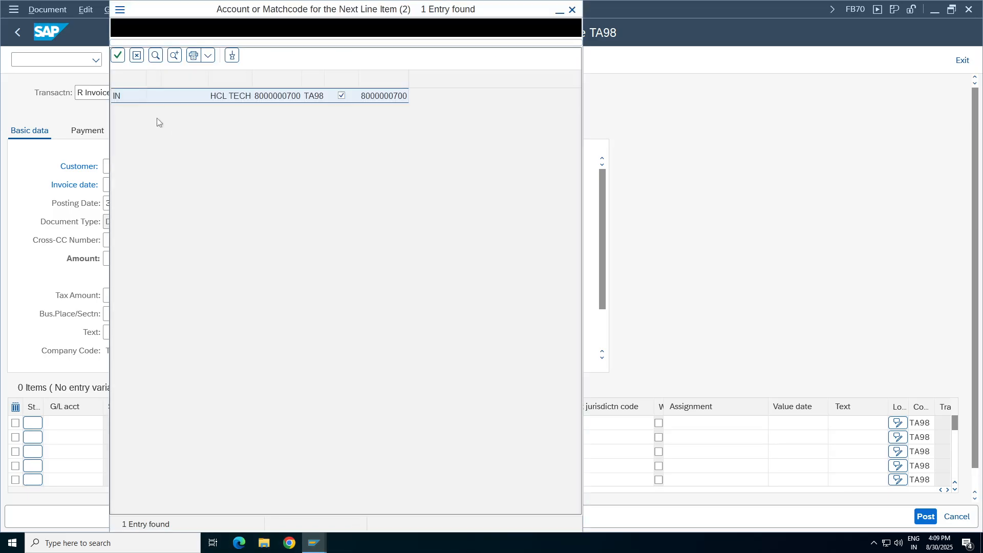
double_click(259, 97)
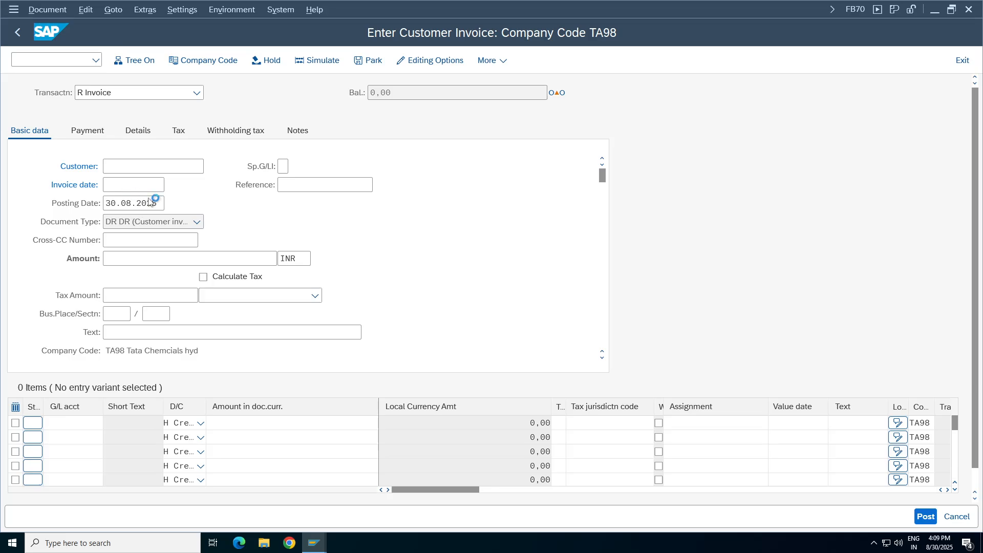
Step: Set the invoice date to 30.08.2025 using the calendar
click(162, 185)
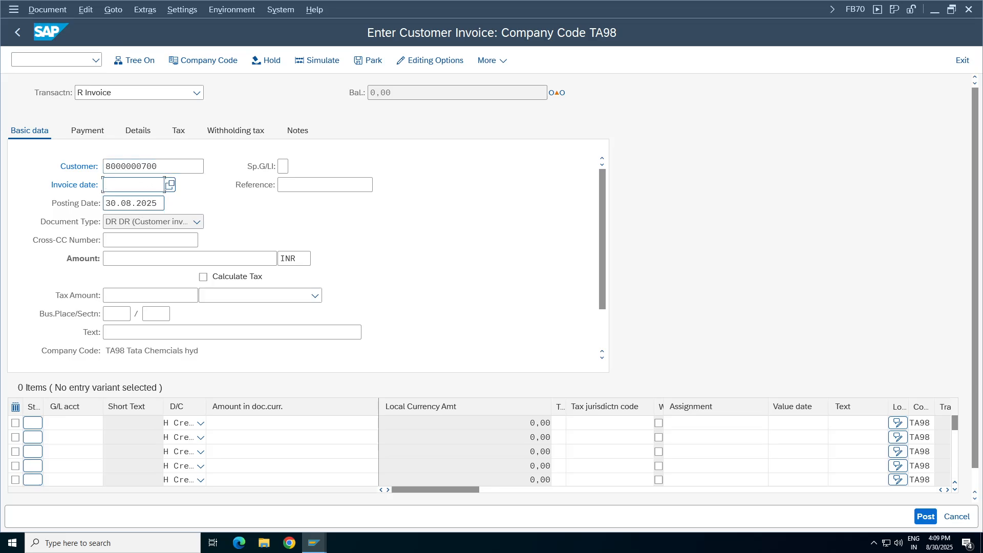
click(171, 184)
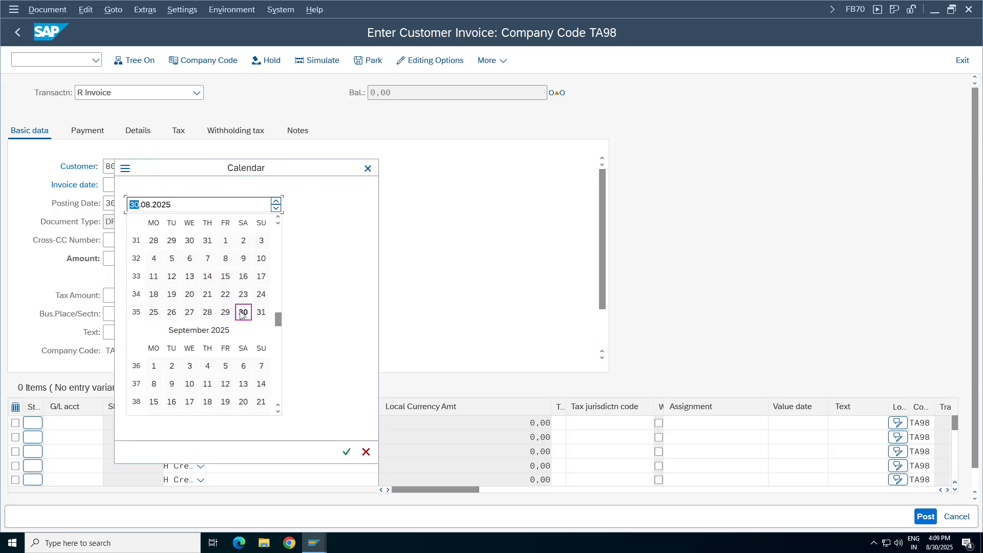
double_click(243, 312)
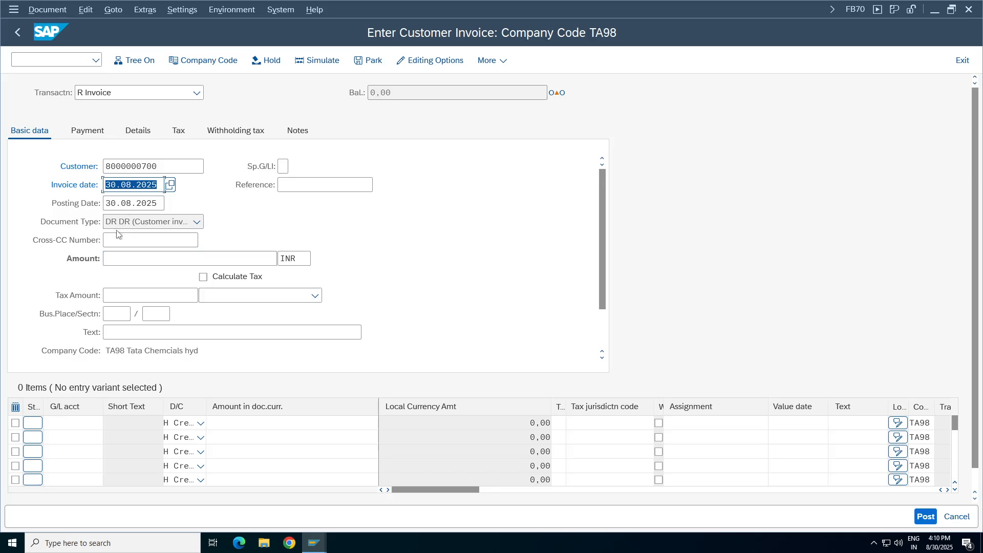
click(276, 258)
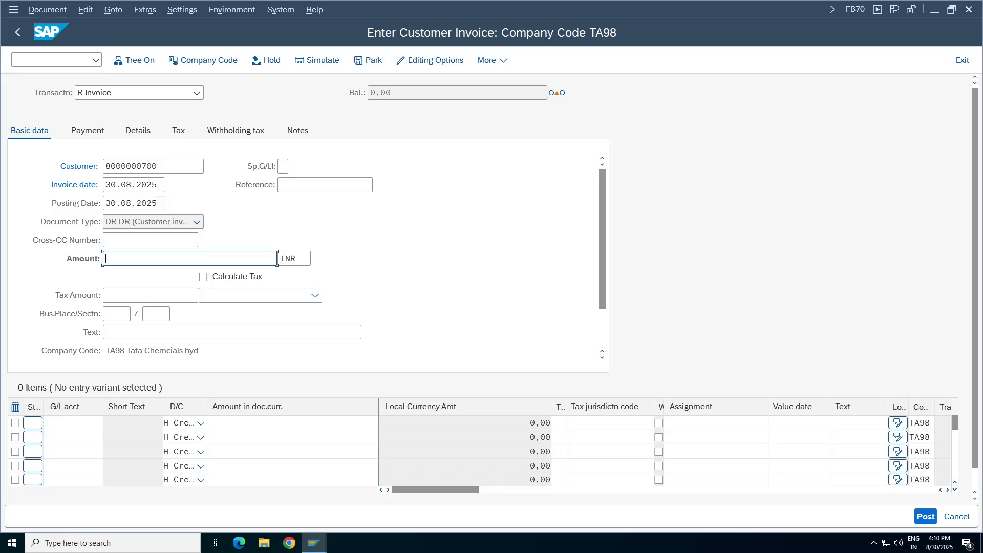
Step: Examine the G/L accounts available in company code TA98 for the first invoice line item
click(66, 422)
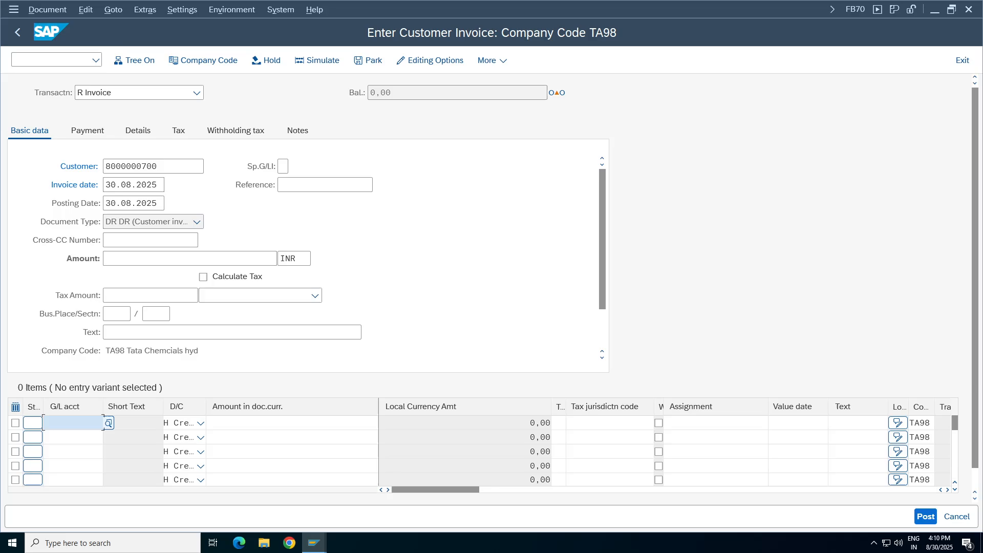
click(109, 423)
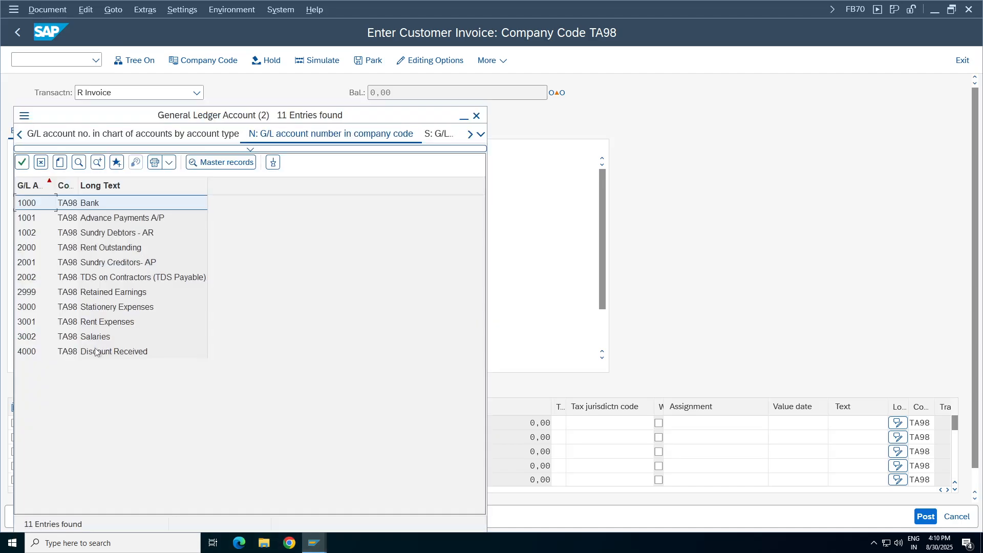
click(107, 306)
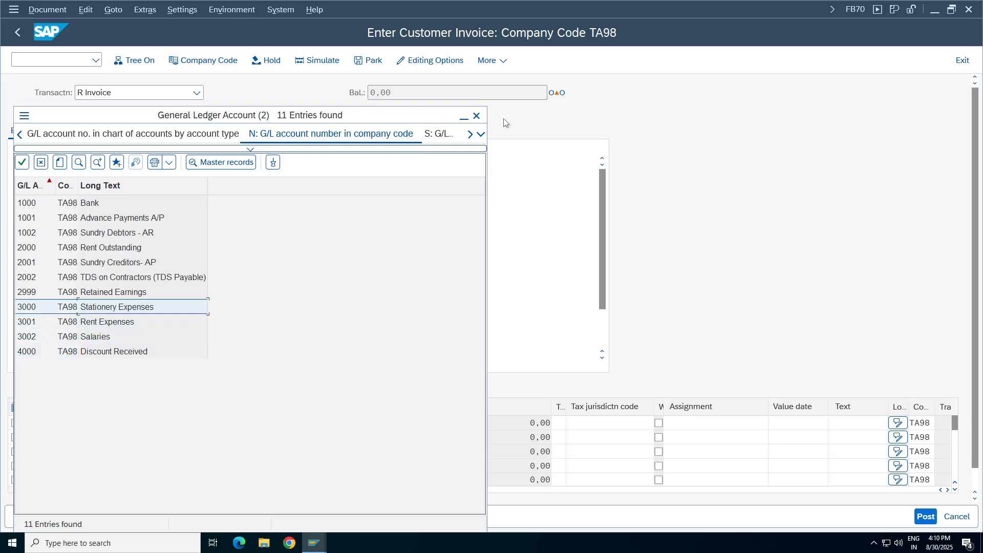
click(476, 116)
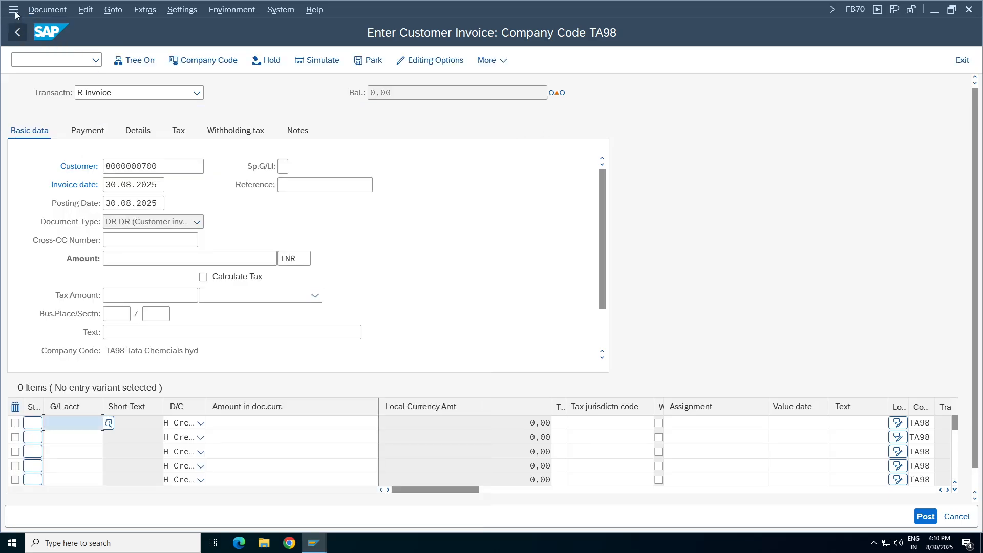
Step: Open a new session and start transaction FS00 for central G/L account maintenance
click(14, 10)
click(64, 134)
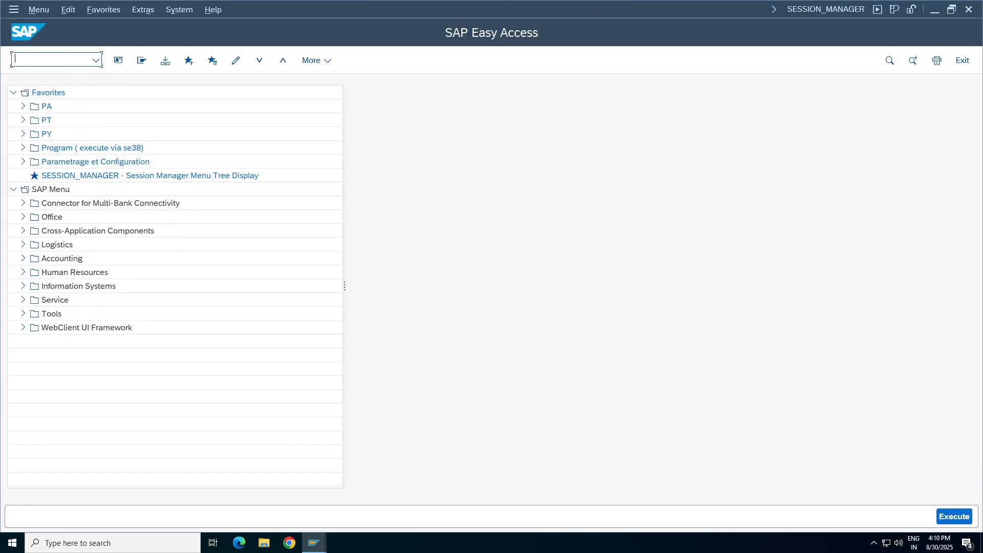
text(fs00)
key(Return)
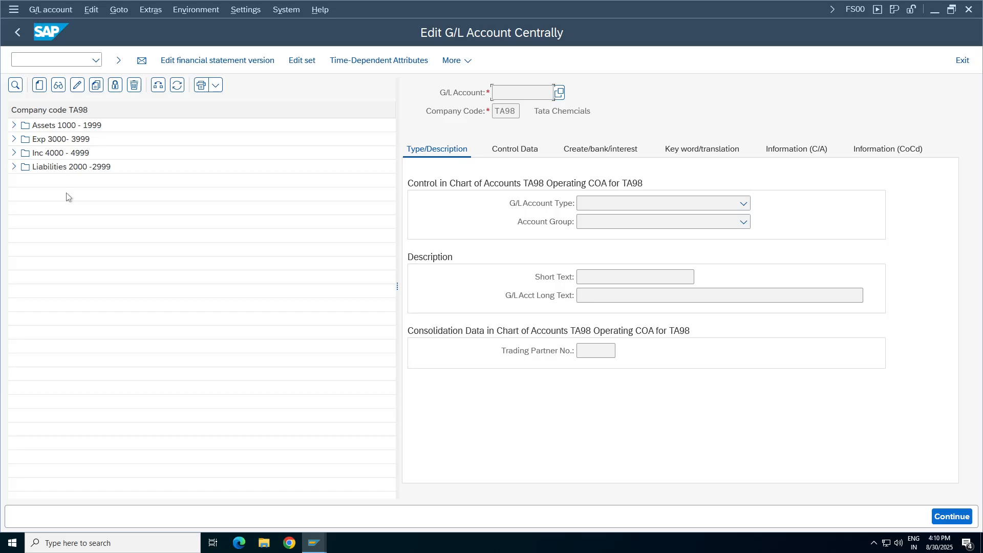
Step: Copy the Discount Received account from the Inc 4000 - 4999 group to new G/L account 4001 in company code TA98
click(14, 152)
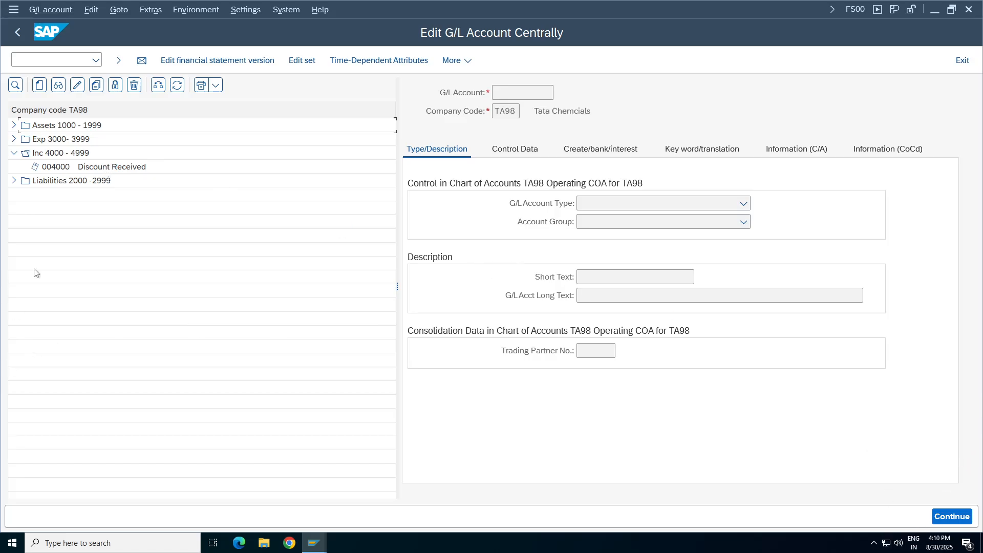
click(102, 167)
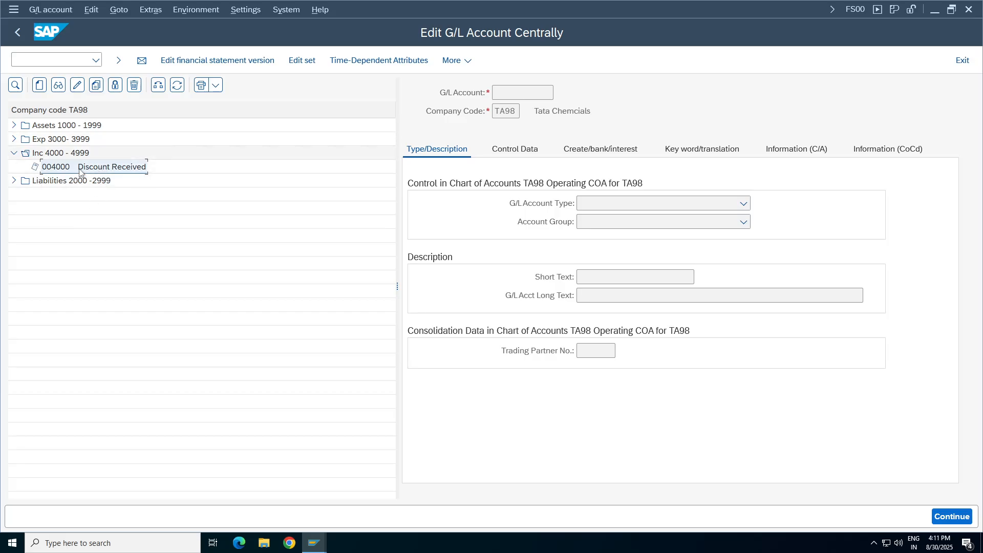
click(96, 85)
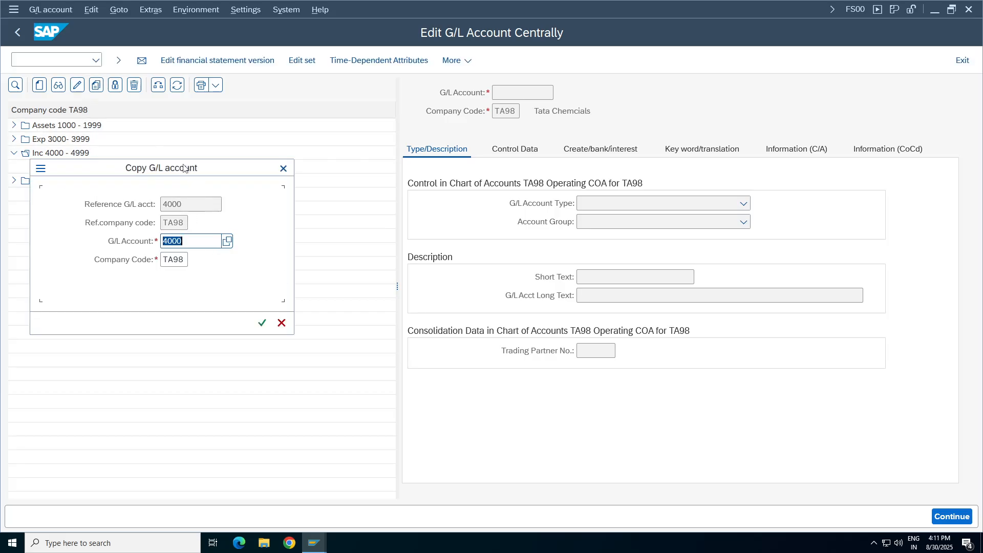
drag(184, 168, 358, 187)
click(365, 262)
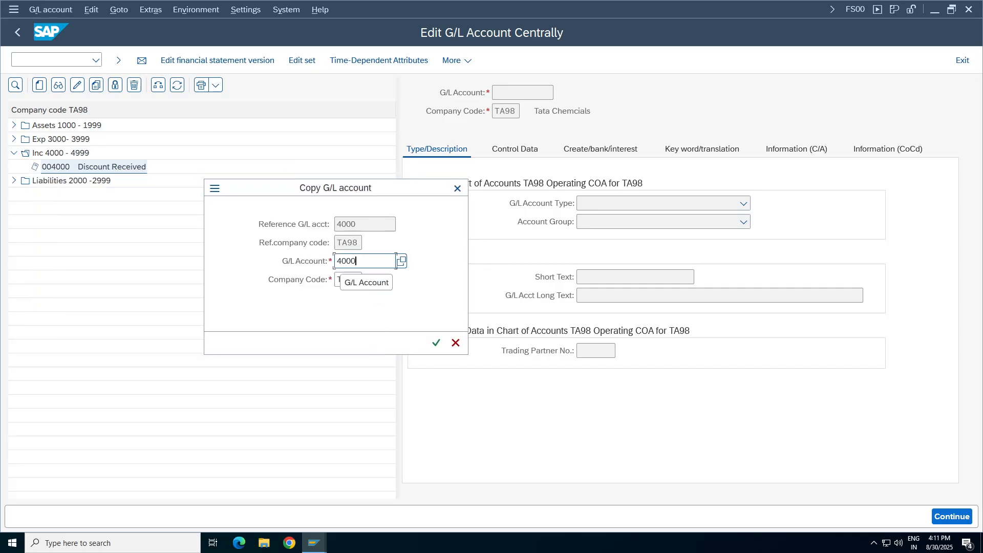
key(BackSpace)
text(1)
key(Return)
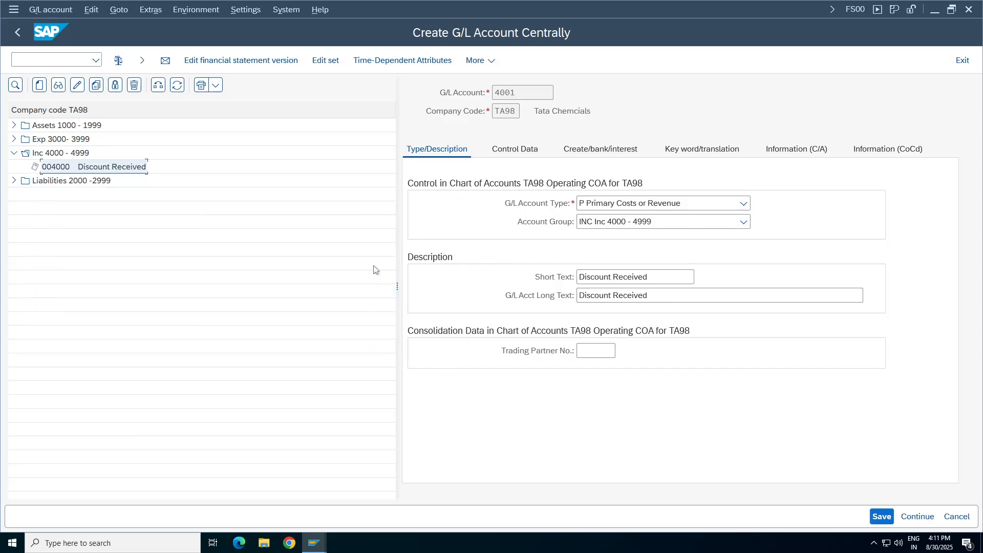
Step: Replace the short text and the G/L account long text of account 4001 with Sales
click(640, 280)
key(ctrl+a)
key(BackSpace)
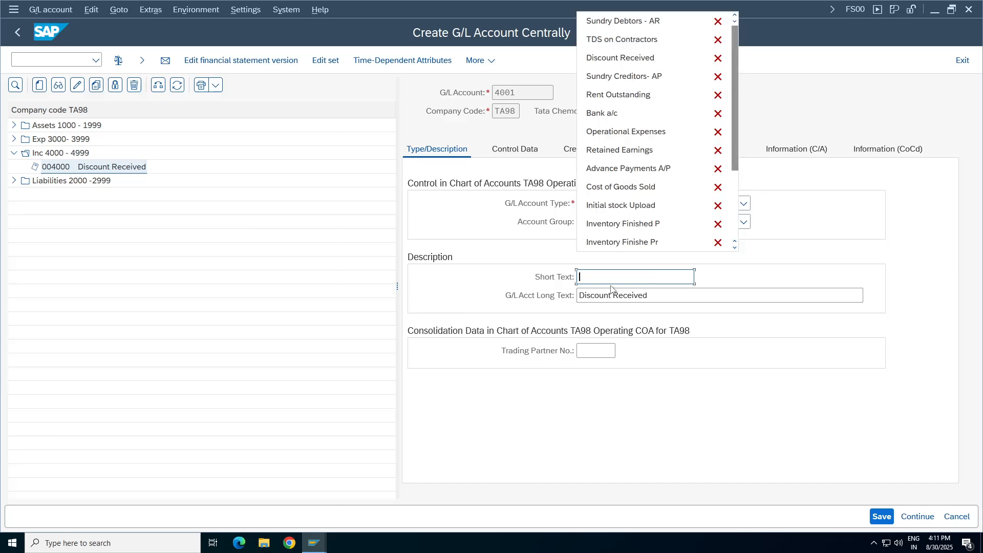
text(Sales)
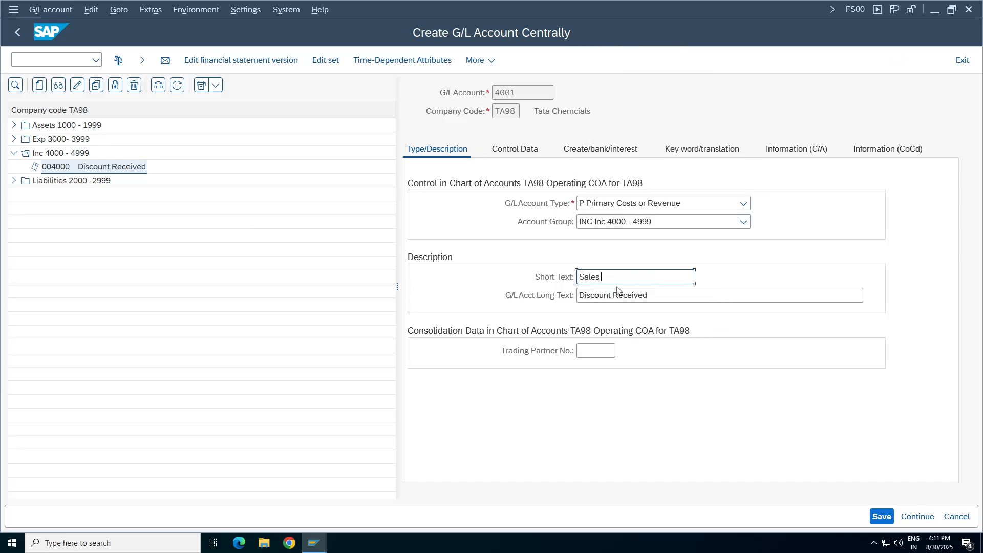
click(617, 290)
key(BackSpace)
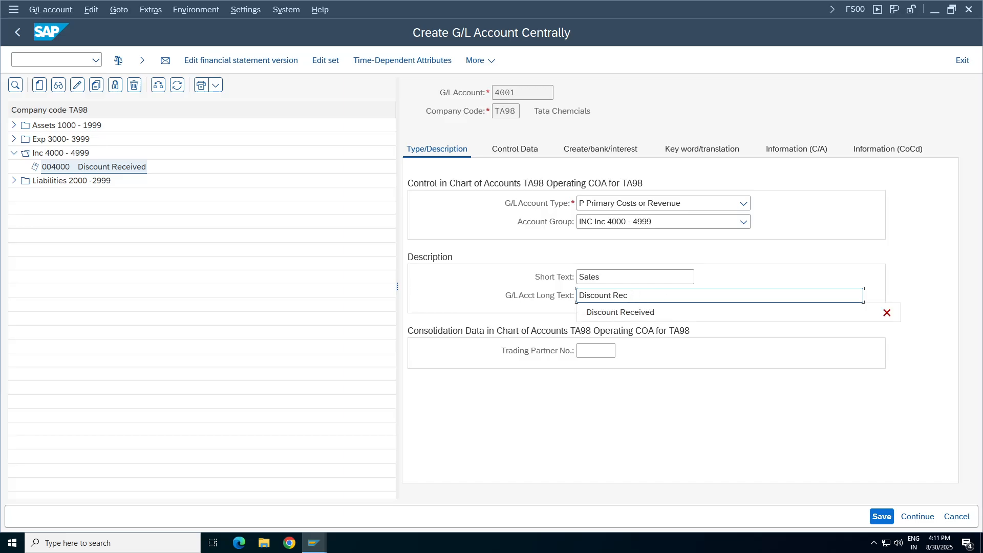
key(BackSpace)
key(BackSpace)
key(BackSpace)
key(BackSpace)
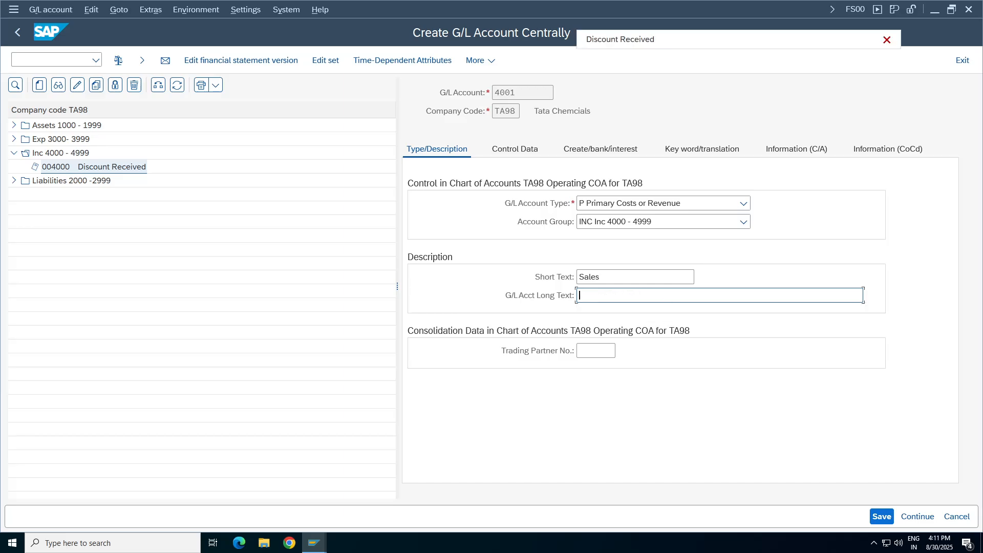
text(sales)
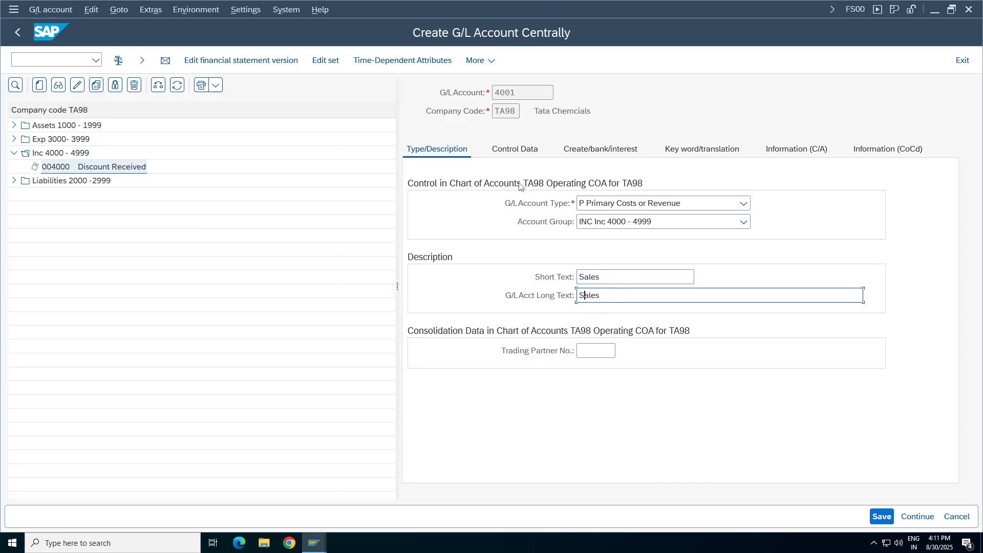
Step: Check the copied control data and field status group of account 4001, and save the new account
click(514, 149)
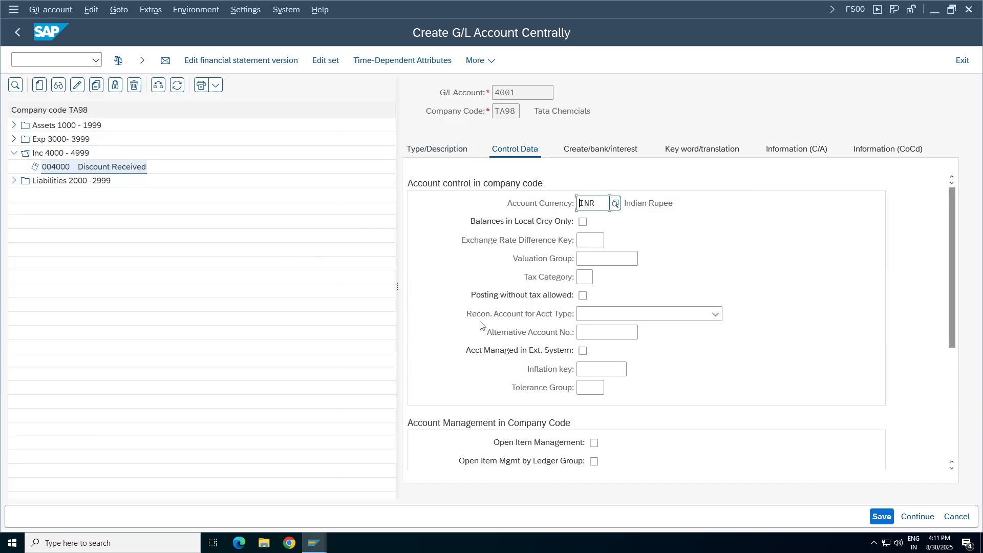
drag(957, 231, 966, 353)
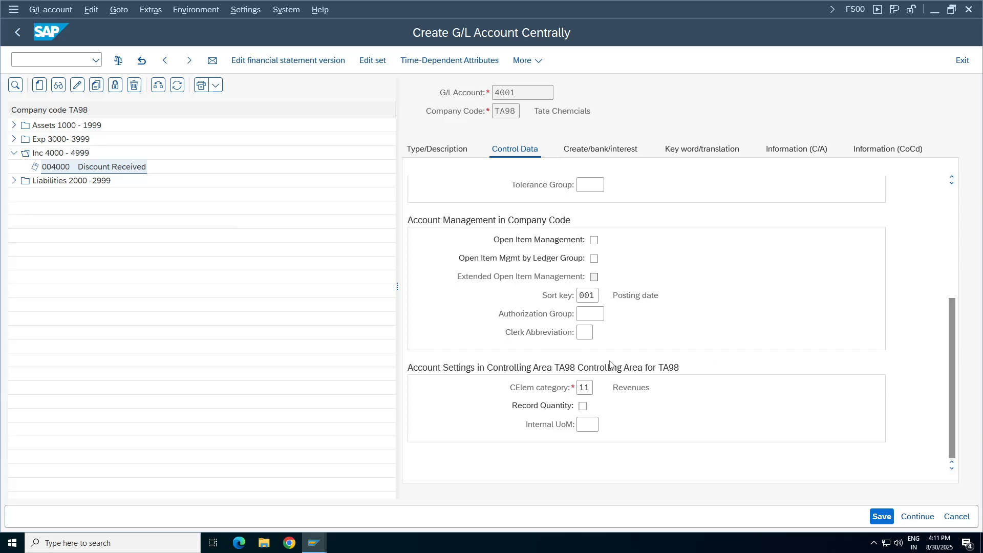
double_click(631, 387)
click(601, 149)
double_click(652, 203)
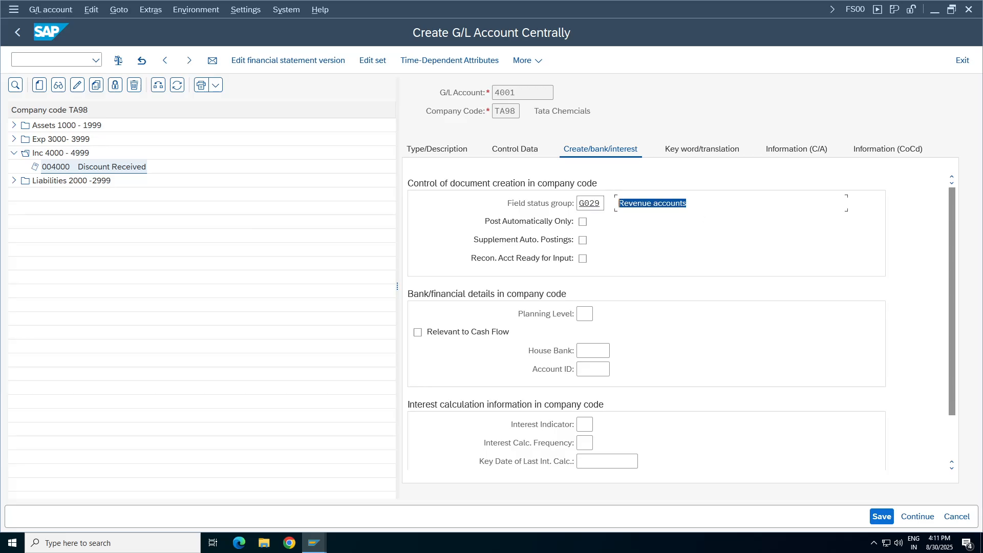
click(881, 516)
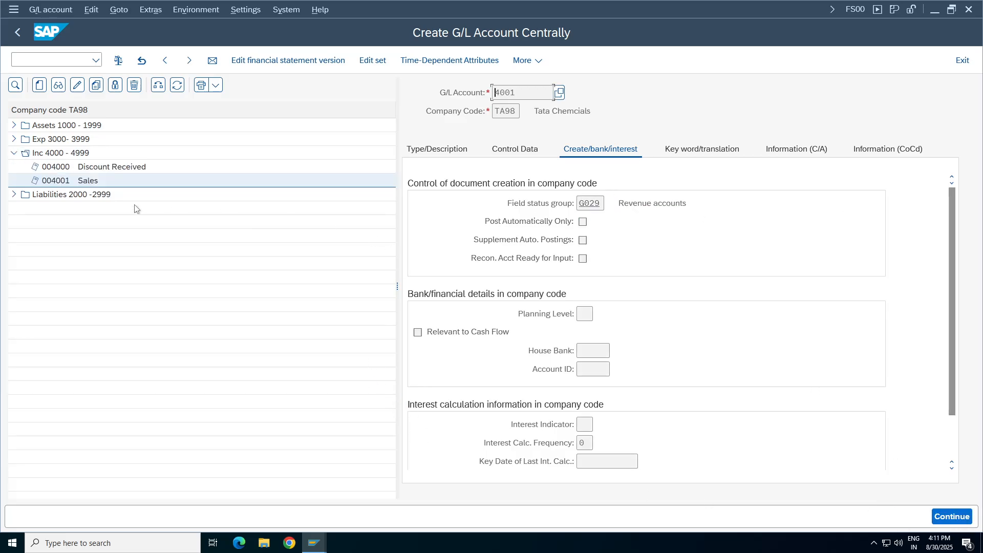
click(439, 149)
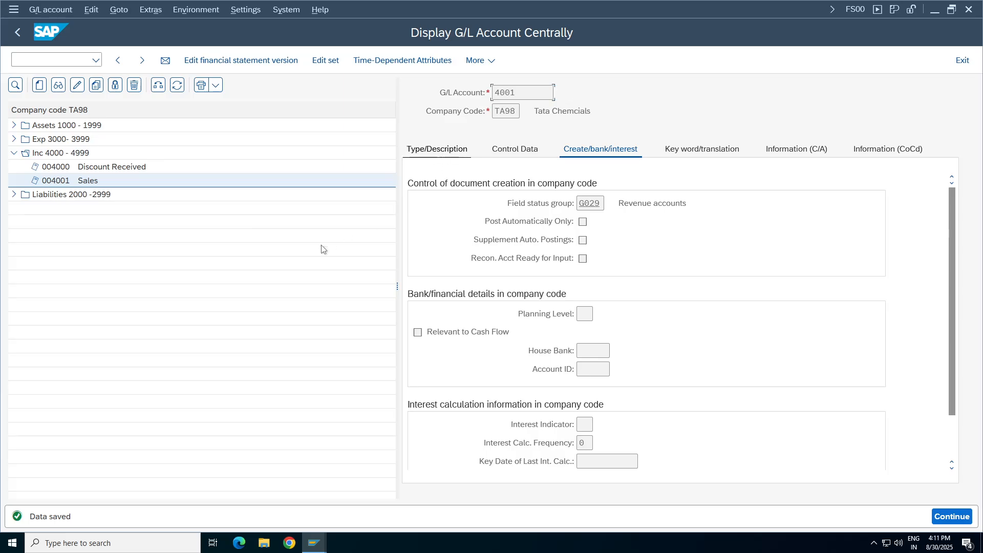
Step: Return to the customer invoice session and enter Sales account 4001 with an amount of 100 in the first line item
click(319, 547)
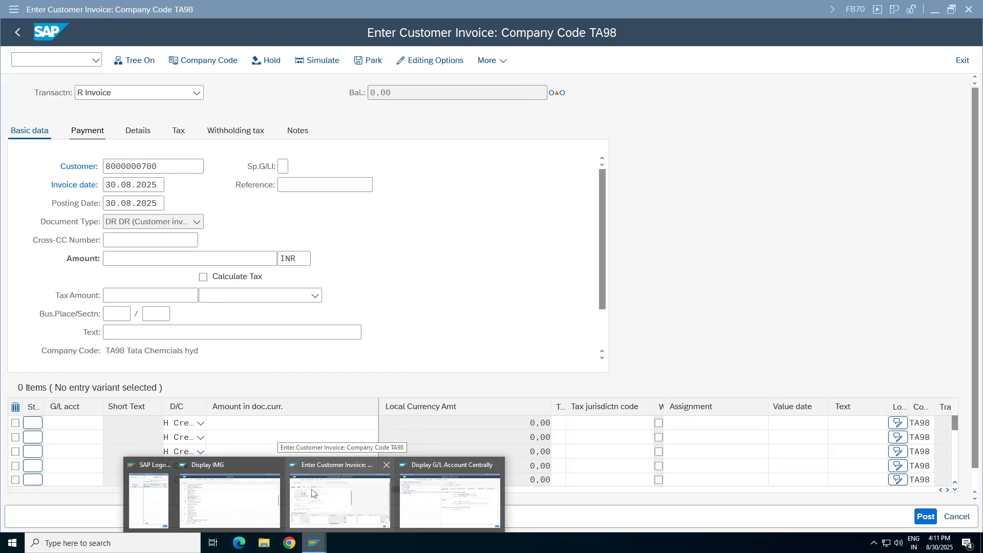
click(323, 499)
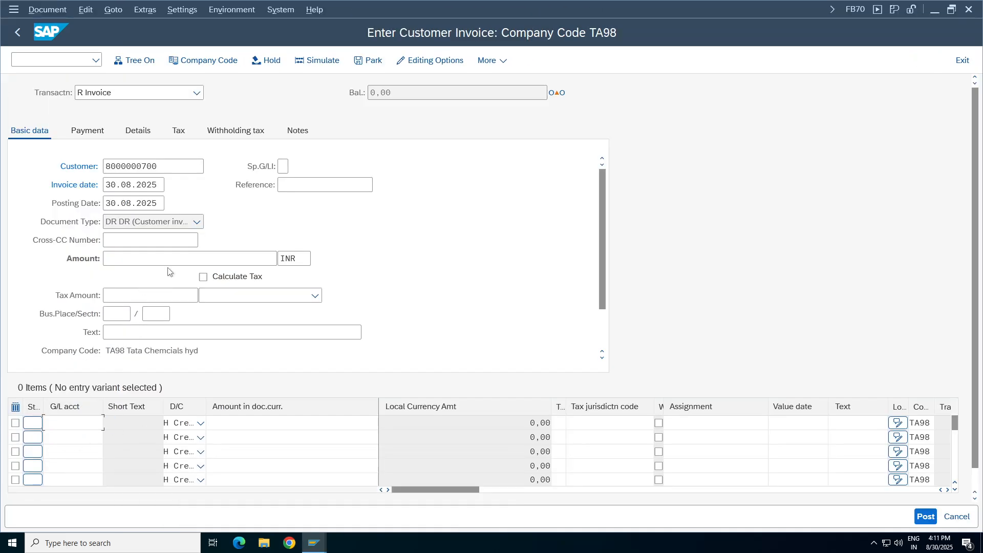
key(F4)
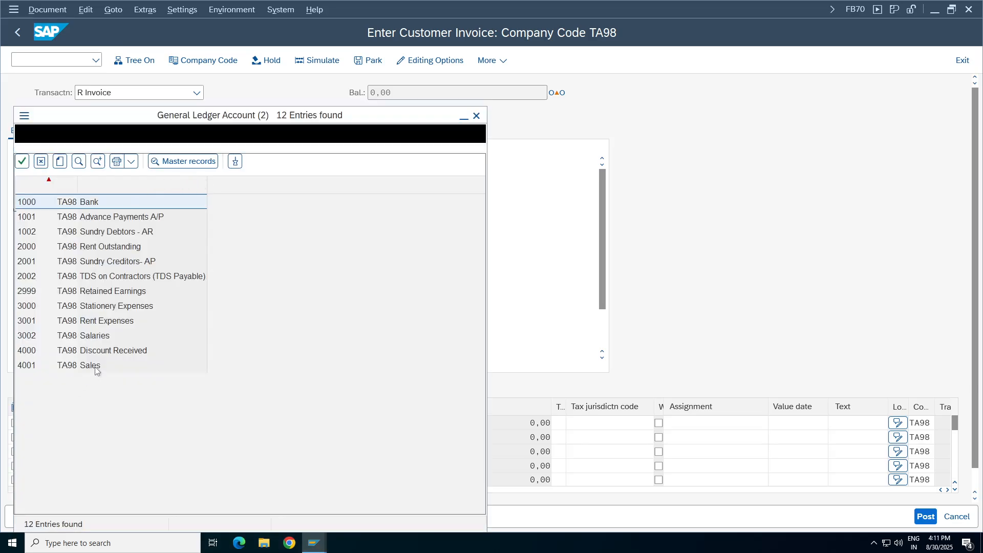
double_click(97, 366)
click(292, 423)
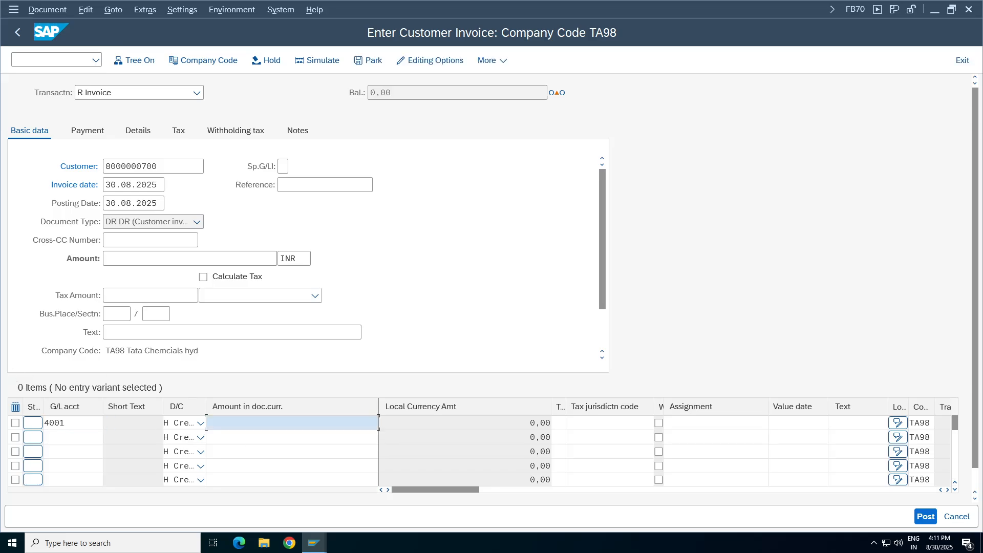
text(100)
key(Return)
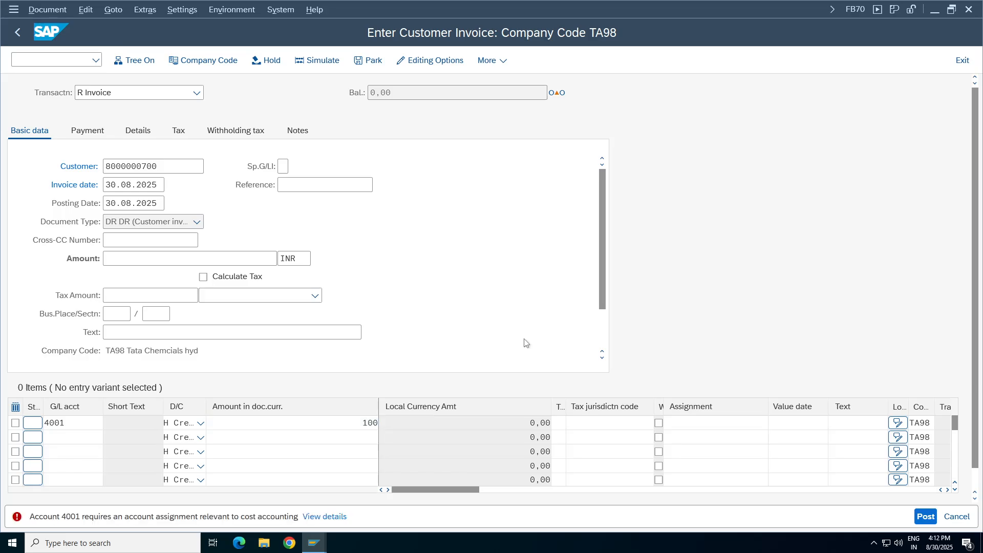
Step: Assign cost center 100100 to the Sales line item
click(947, 490)
click(947, 490)
click(947, 490)
click(948, 490)
click(947, 490)
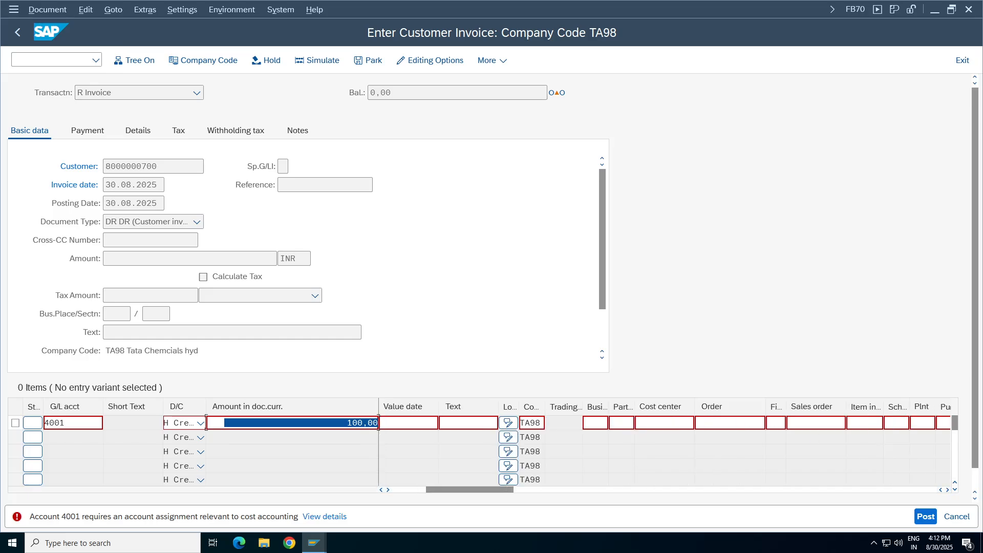
click(686, 423)
click(670, 440)
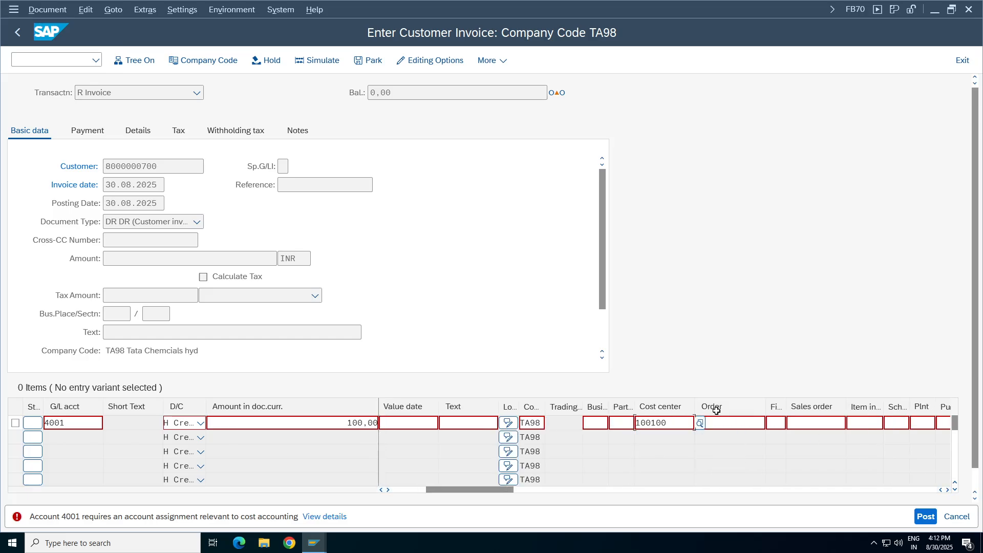
key(Return)
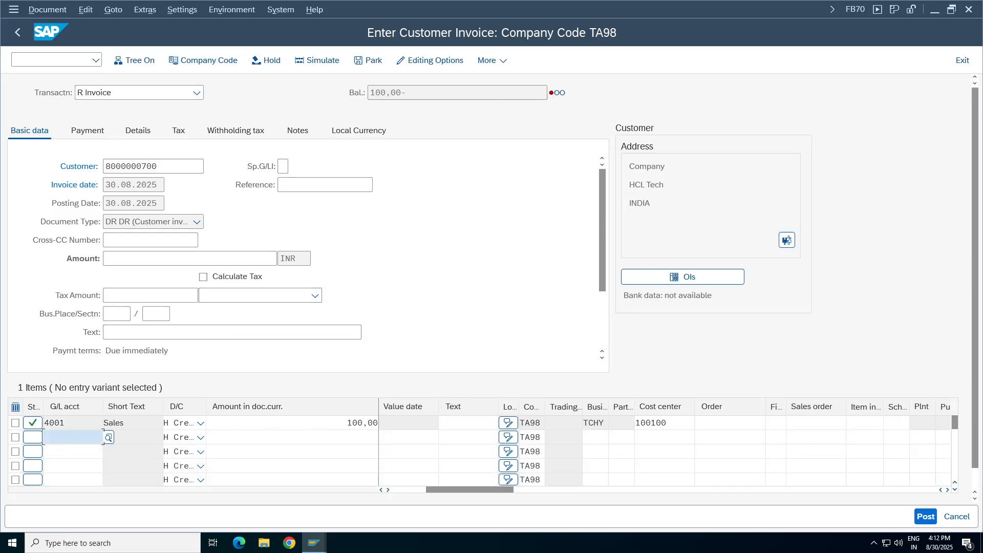
Step: Set the invoice header amount to 100 INR and simulate the document, returning to the entry screen after the check
click(116, 259)
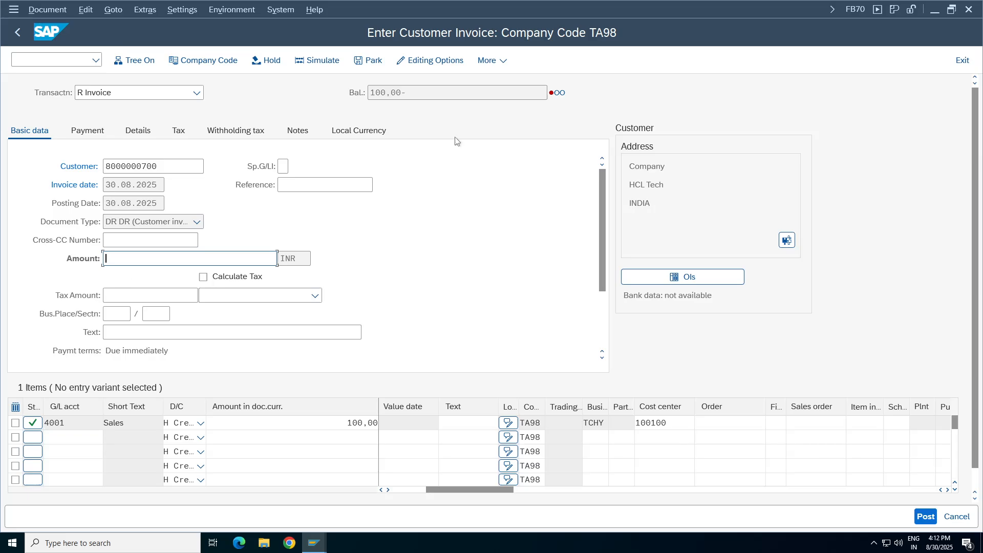
text(100)
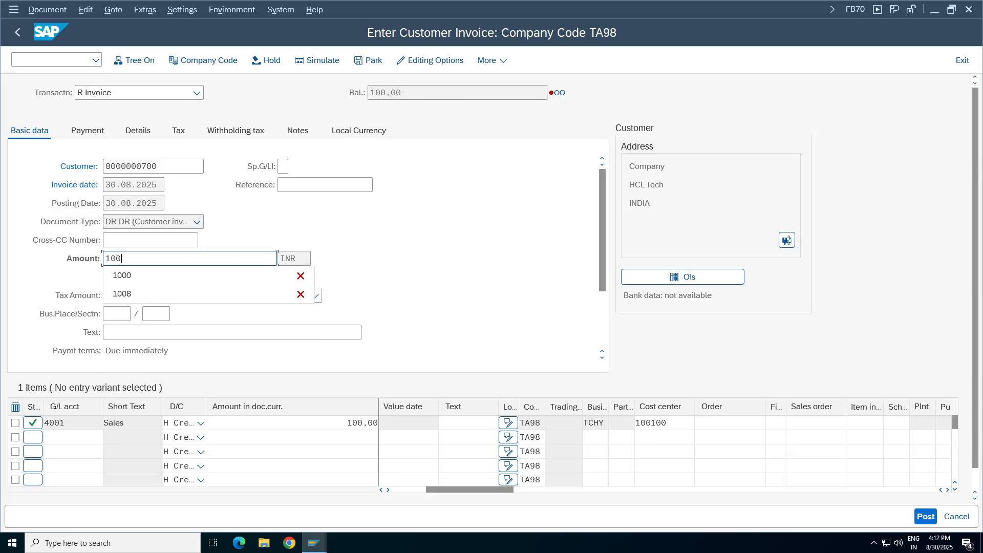
key(Return)
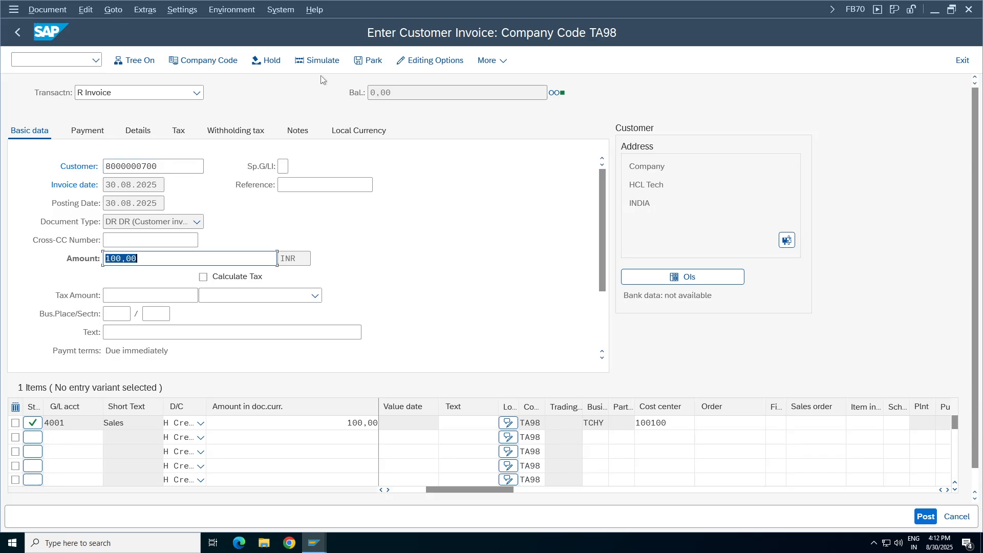
click(323, 60)
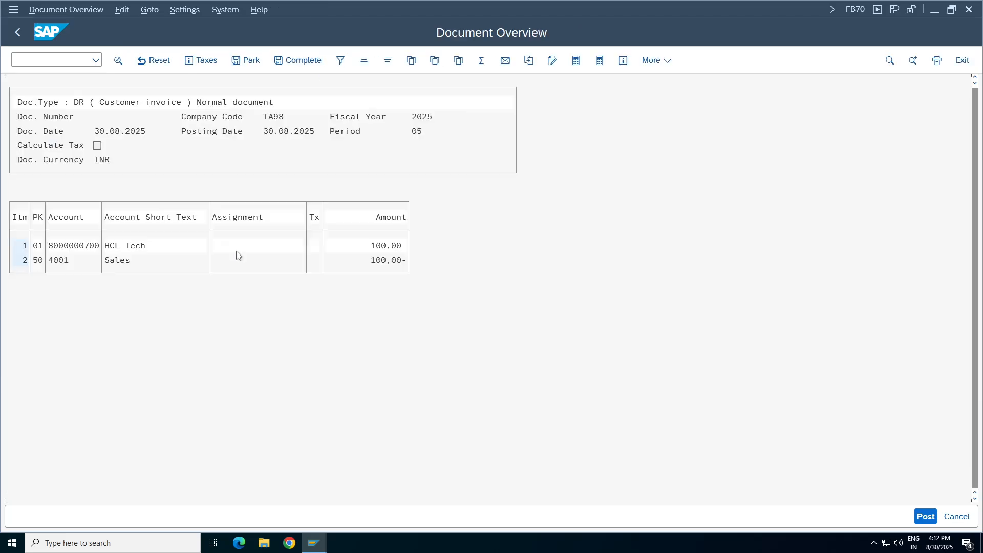
click(17, 32)
Step: Enter "sales test" as the invoice reference and text, and post the document after simulating it
click(397, 456)
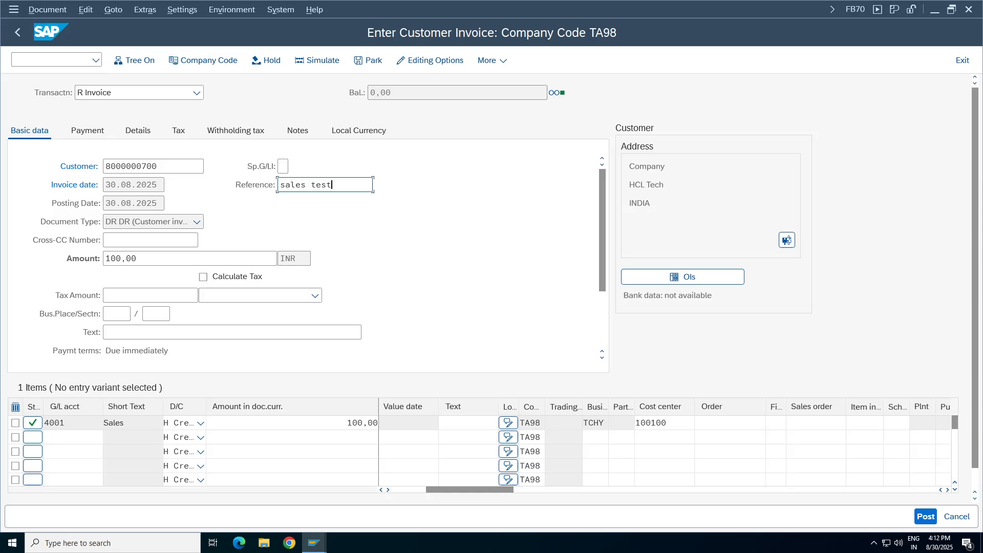
click(216, 331)
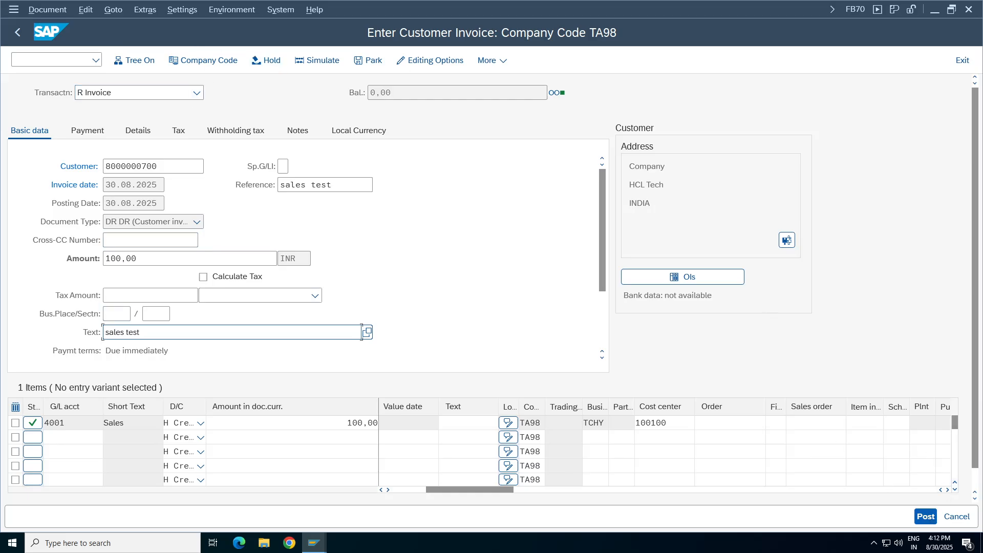
click(319, 60)
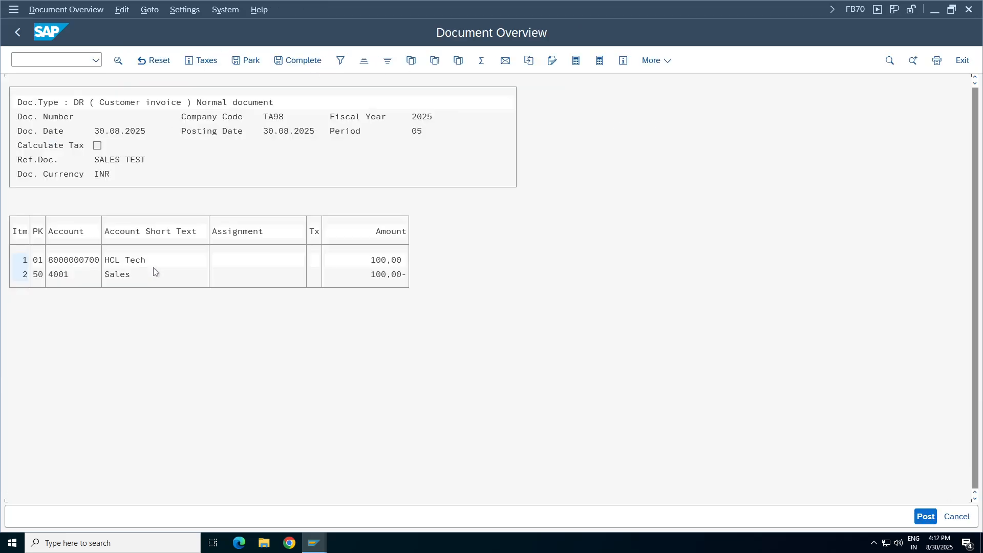
click(925, 516)
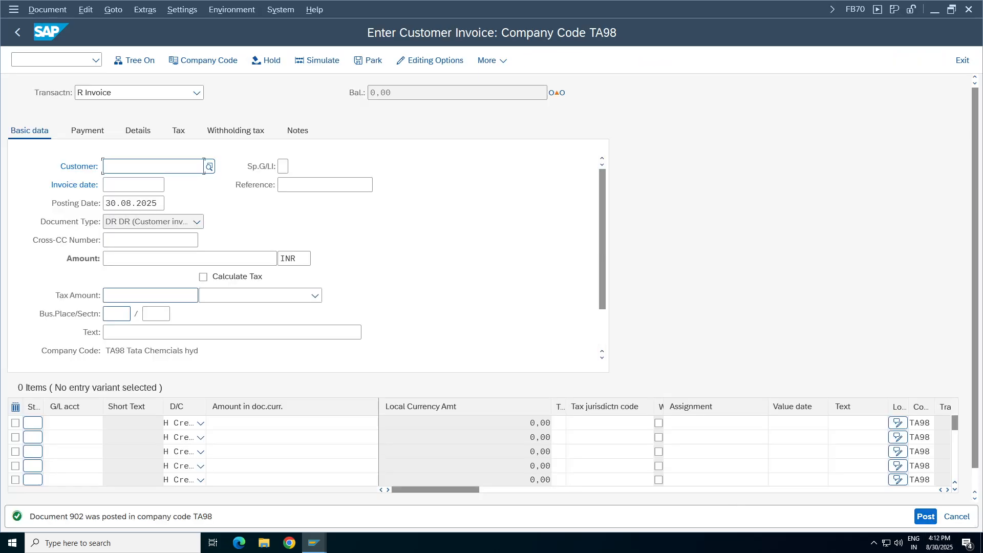
Step: Display the posted customer invoice and check its customer and Sales line items
click(66, 10)
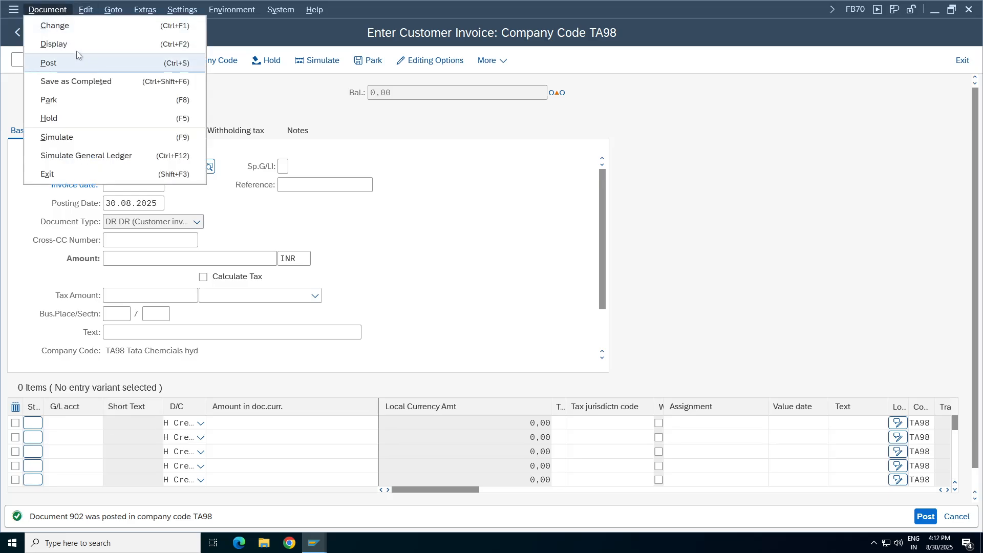
click(68, 45)
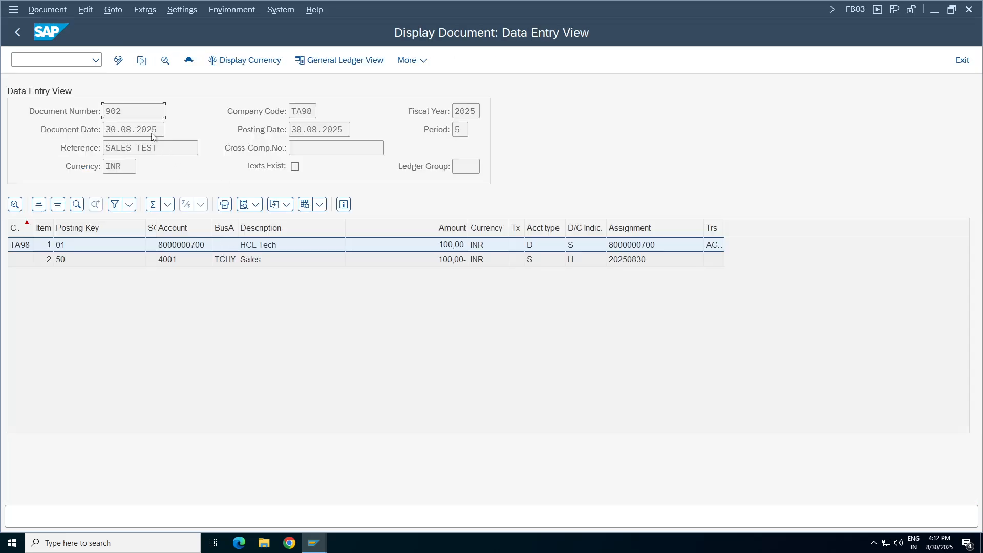
click(82, 261)
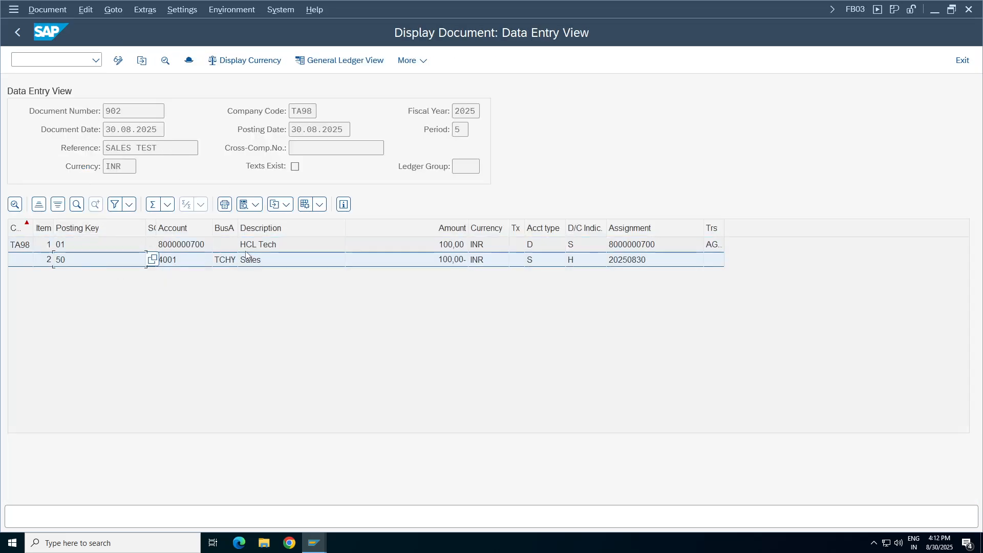
Step: Open the posted document's header, move it clear of the line items and examine the document type
key(F5)
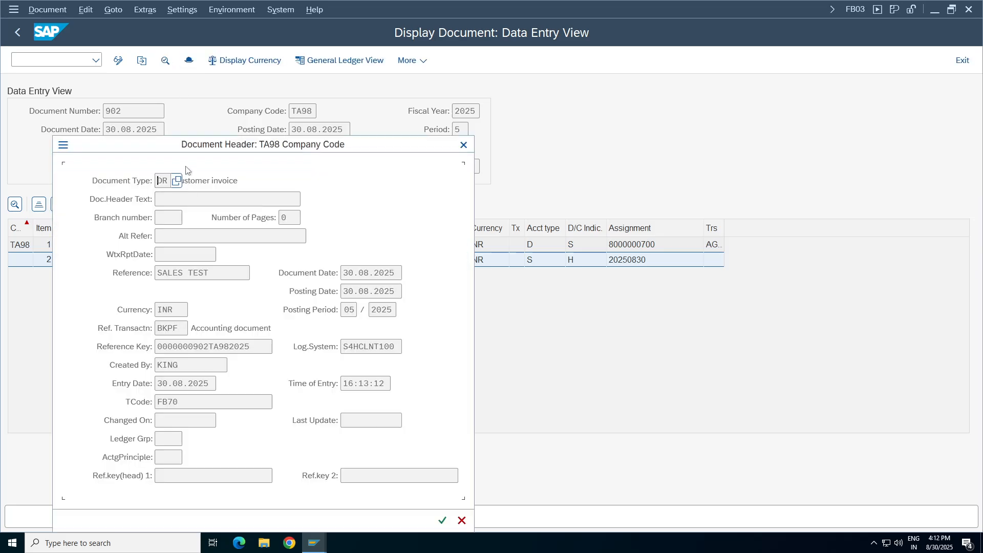
drag(199, 146, 614, 85)
drag(654, 113, 588, 113)
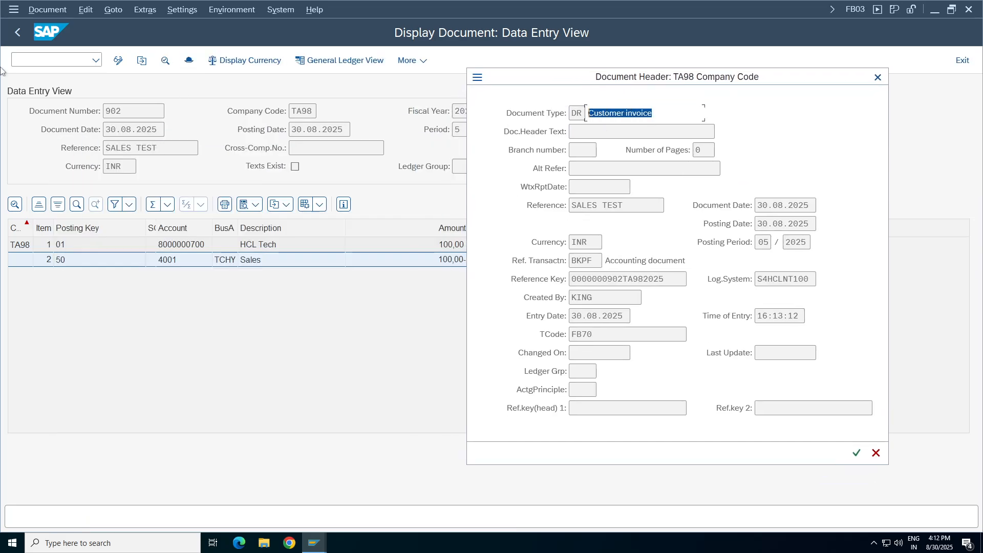
click(621, 114)
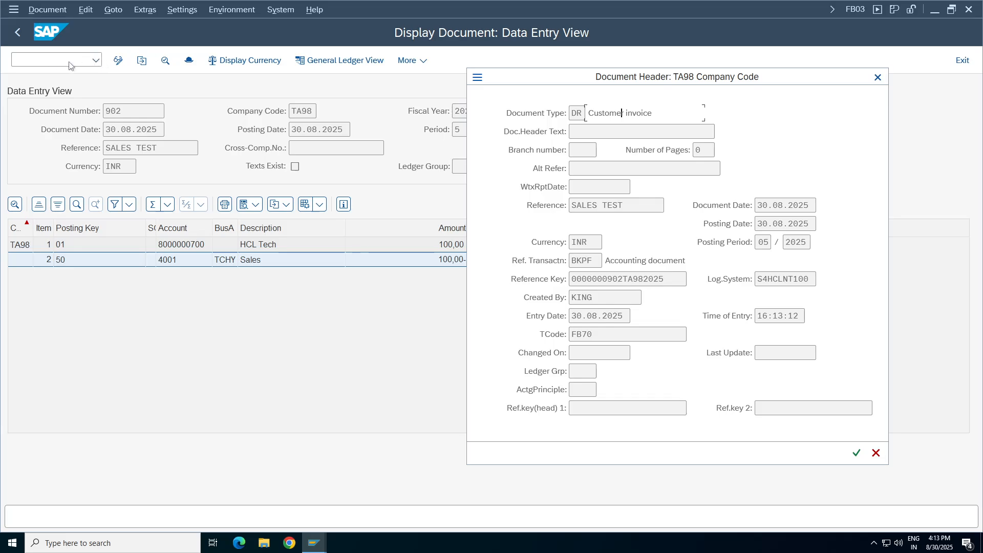
key(ctrl+a)
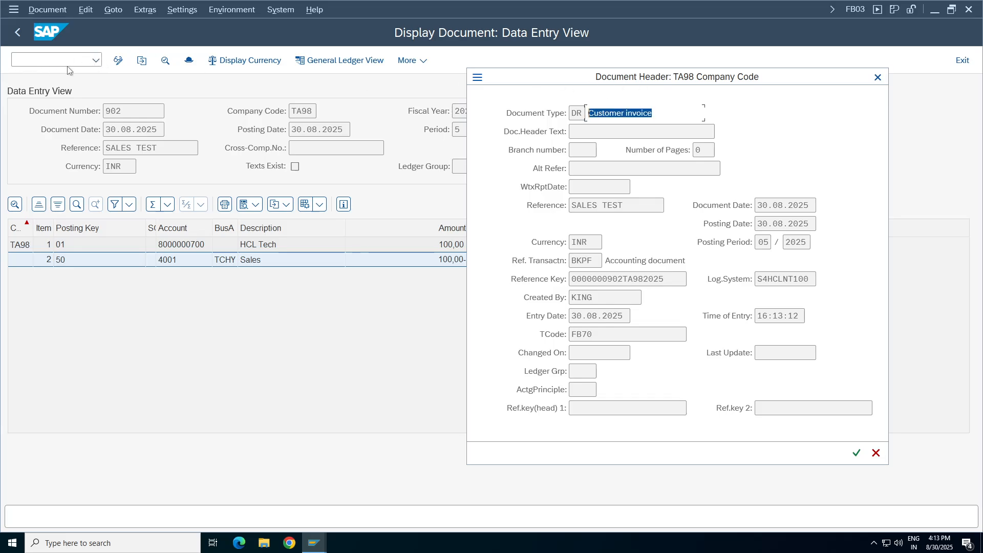
Step: Open a new SAP session from the document header and start the document type configuration, transaction OBA7
click(477, 76)
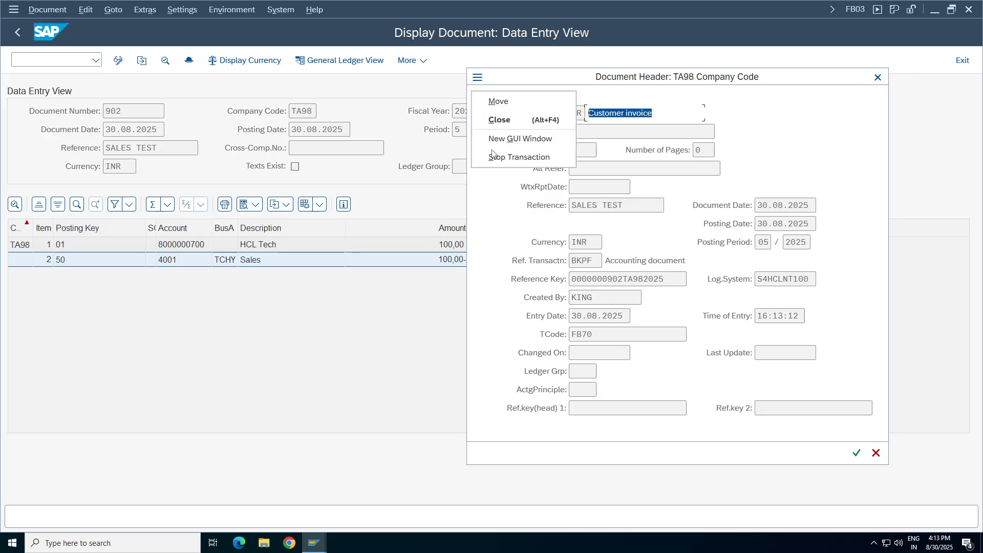
click(512, 139)
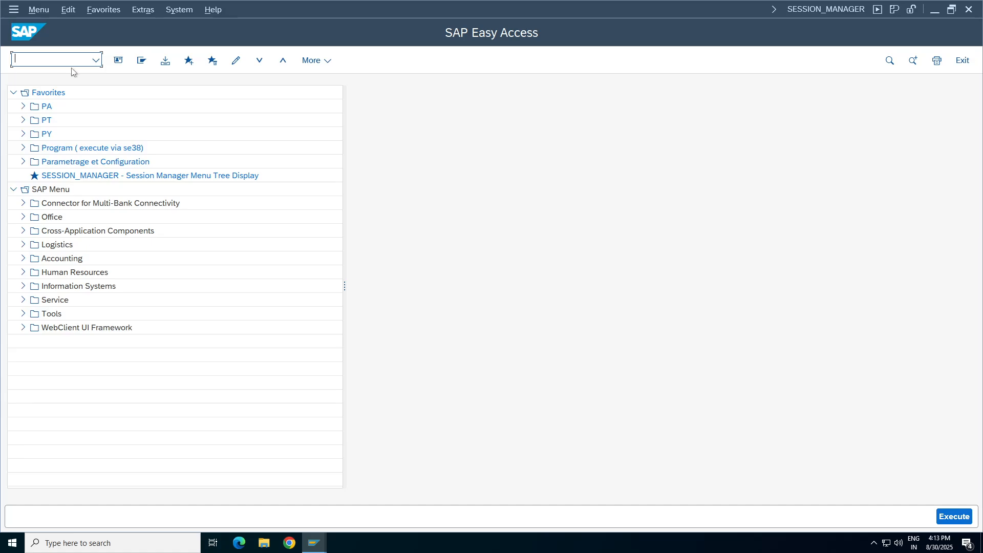
text(oba7)
key(Return)
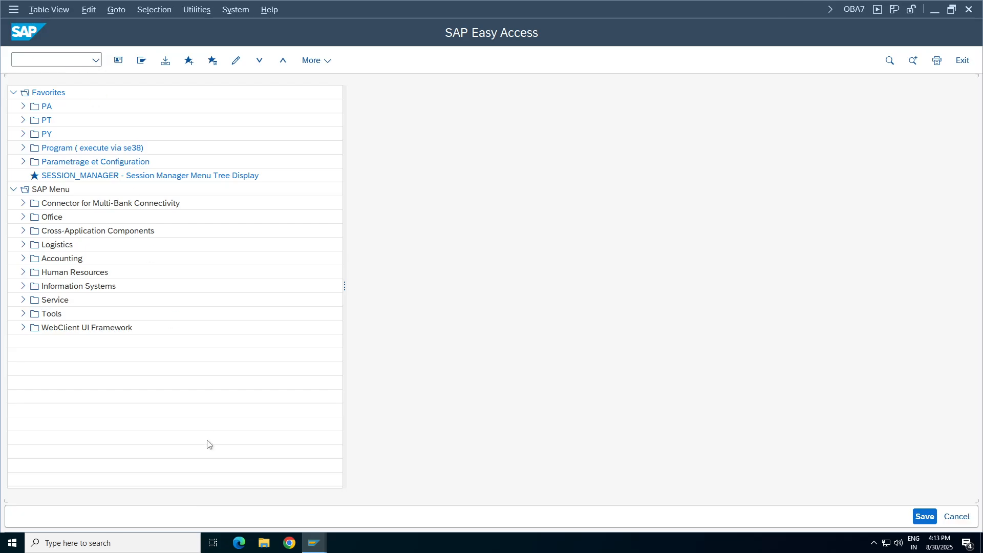
Step: Find document type DR in the list and open its details to check the assigned number range
click(196, 484)
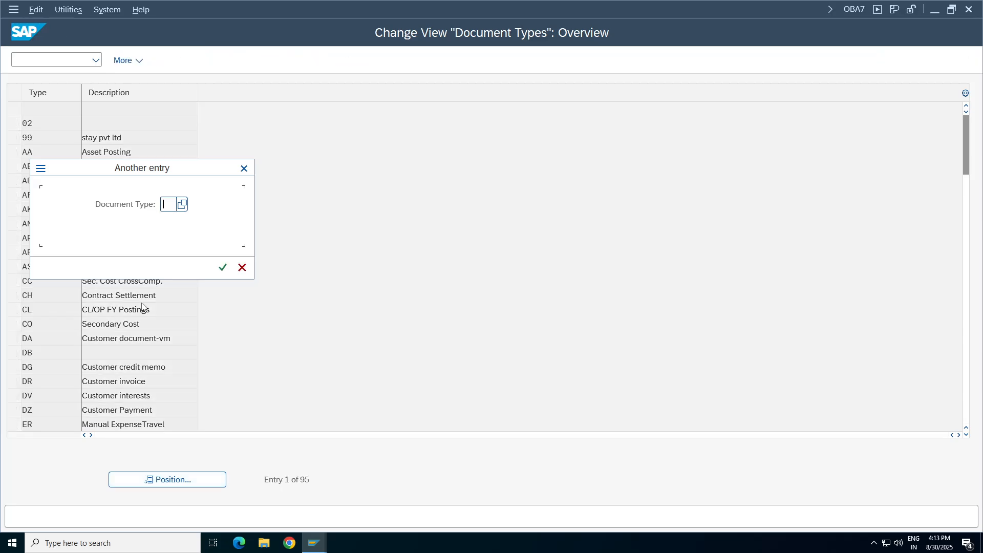
text(dr)
key(Return)
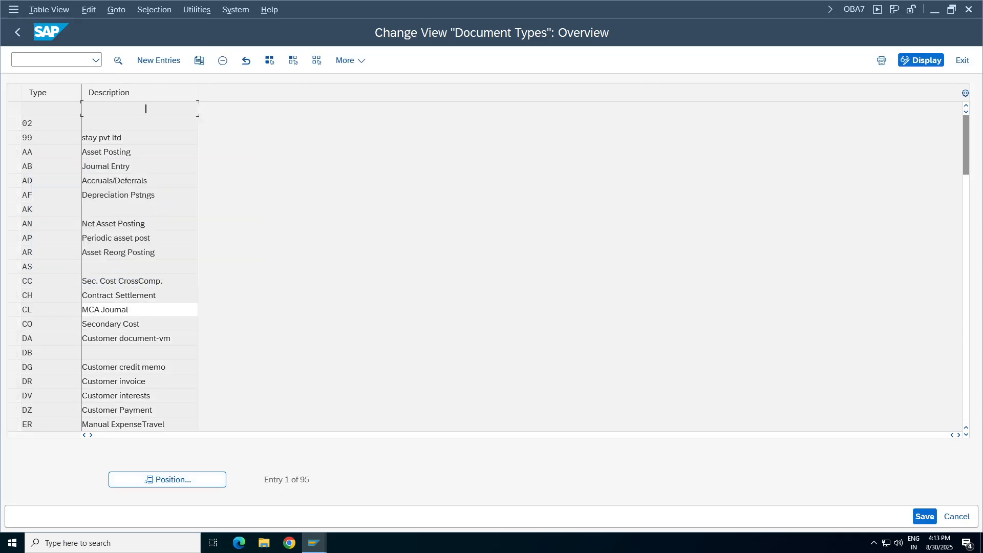
click(15, 110)
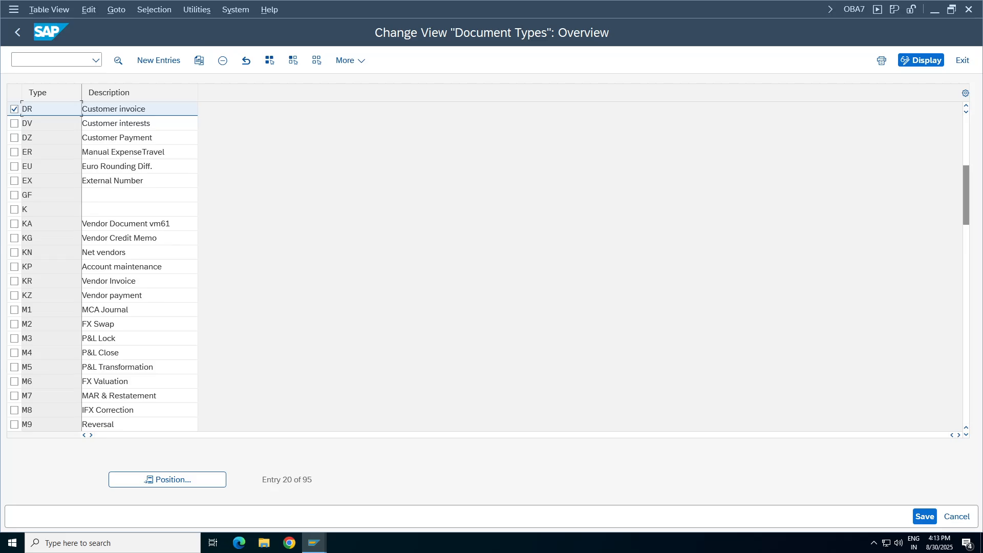
double_click(149, 110)
drag(134, 148, 139, 148)
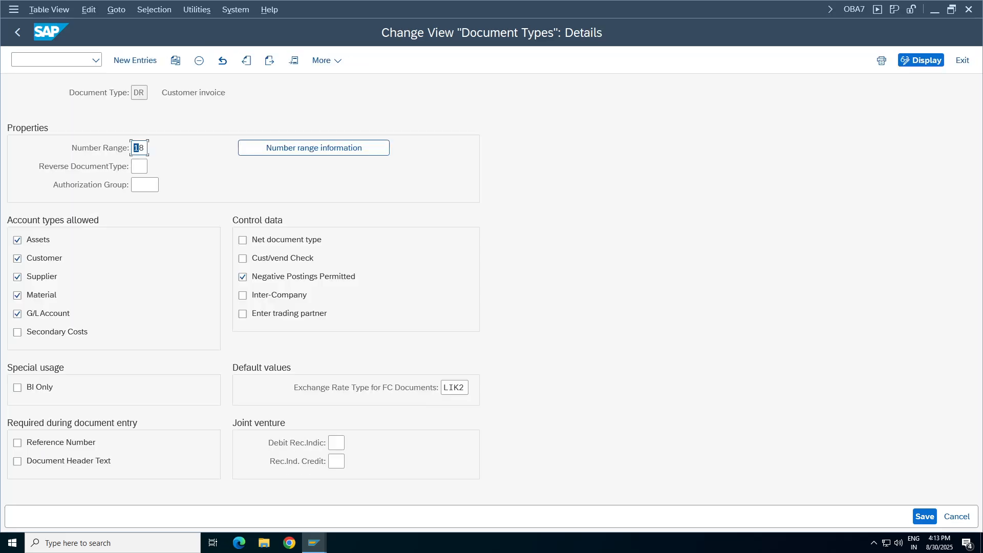
Step: Open the number range information for document type DR and display the intervals of company code TA98
click(331, 154)
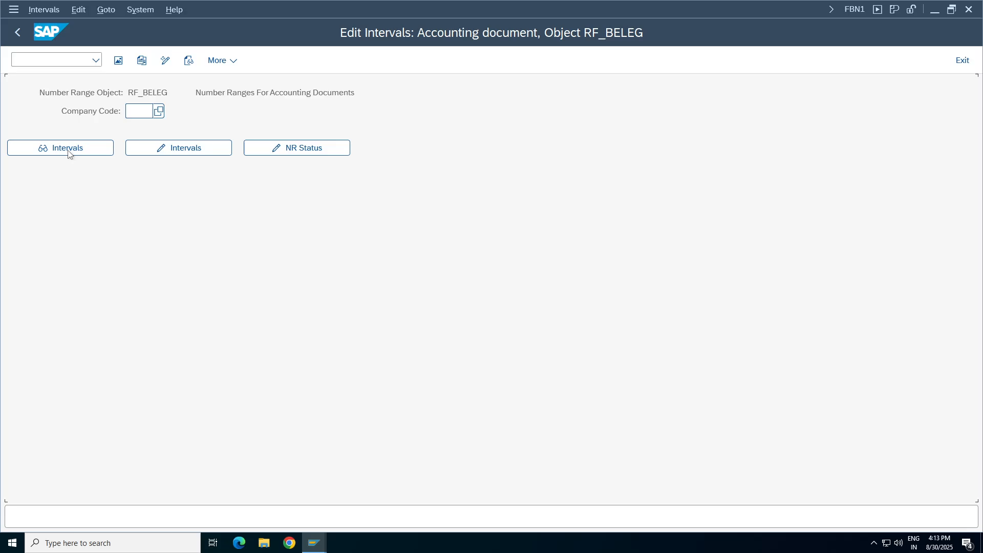
click(148, 111)
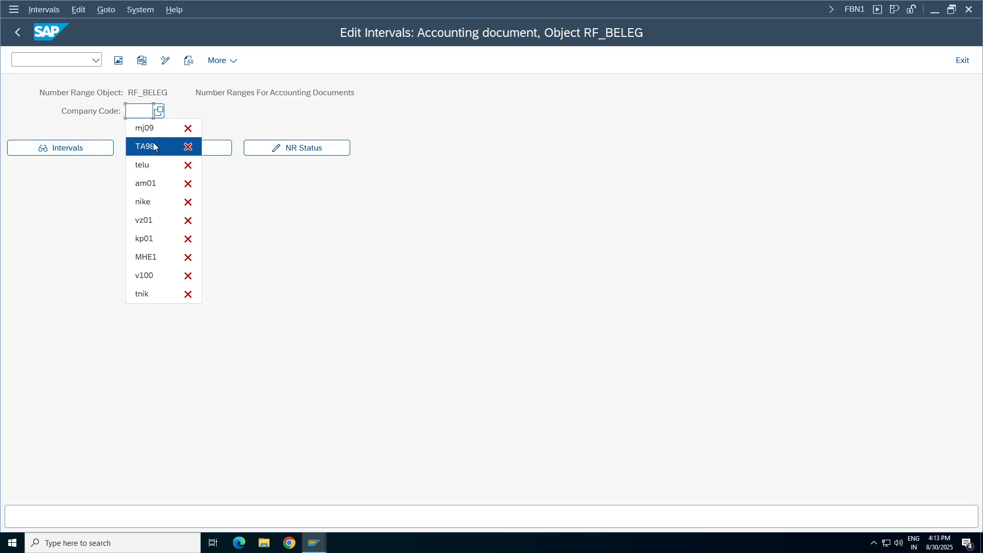
click(151, 147)
click(77, 150)
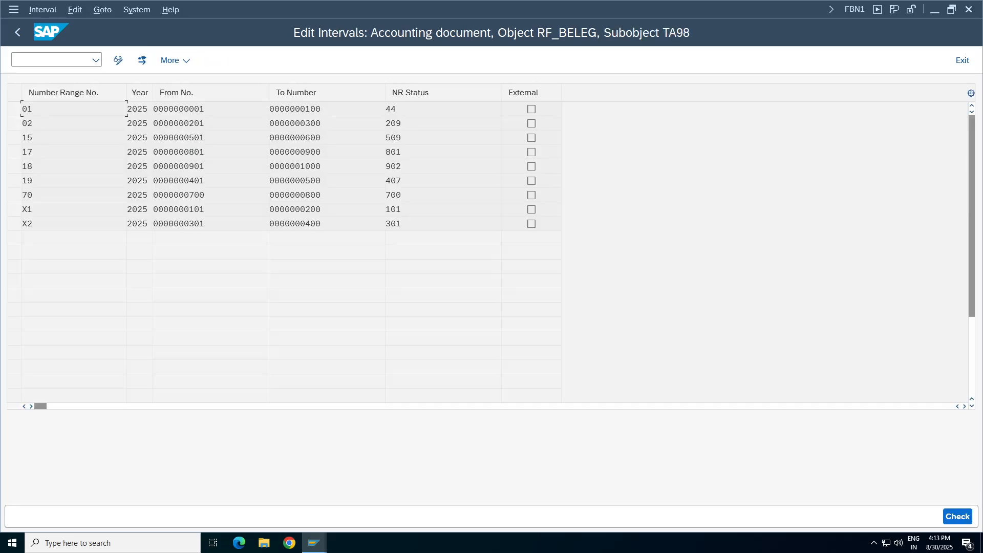
Step: Examine the from and to numbers of number range 18 in the TA98 intervals
double_click(27, 166)
double_click(178, 166)
double_click(295, 166)
click(29, 167)
drag(33, 166, 22, 166)
drag(205, 166, 153, 166)
drag(306, 166, 269, 166)
Step: Switch back to the posted document's header and check its document type description
click(314, 542)
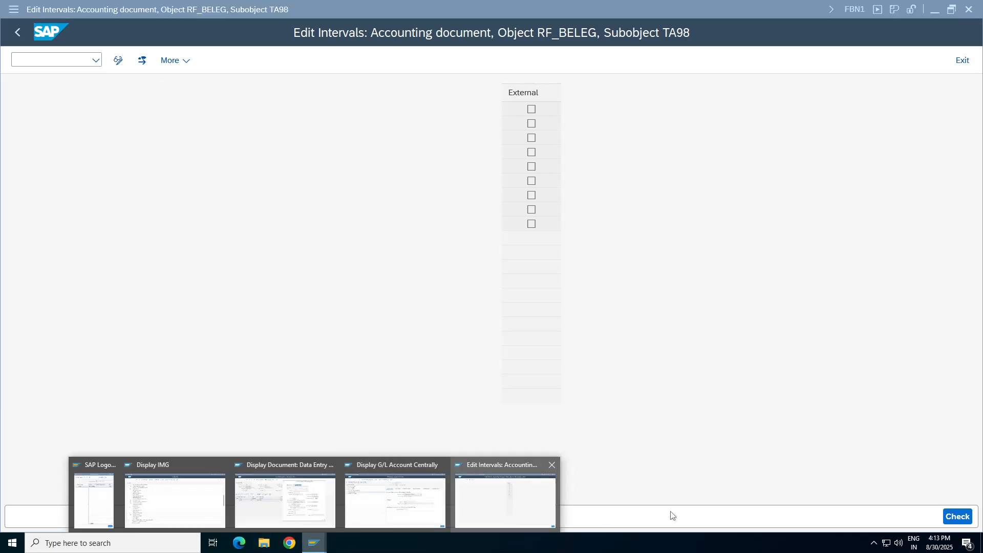
click(296, 506)
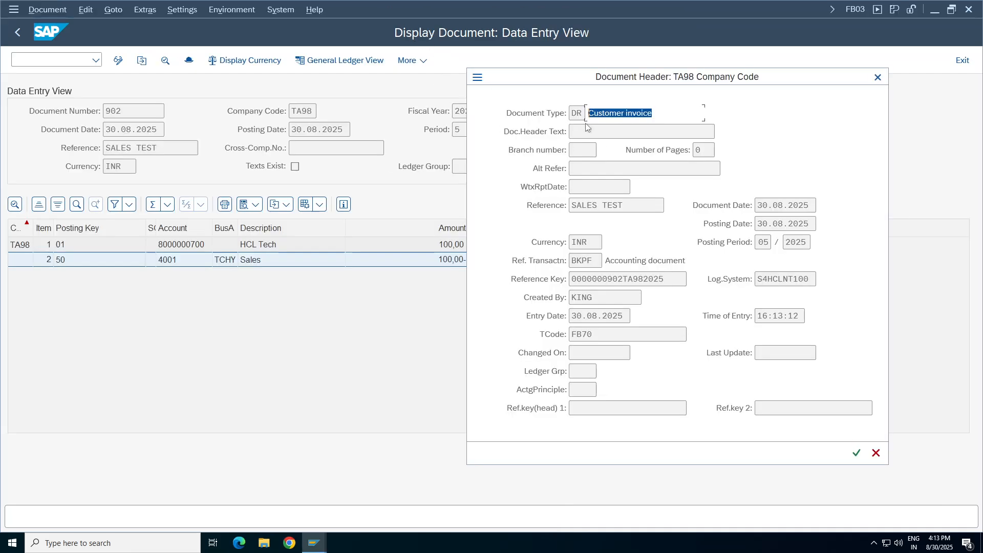
click(602, 113)
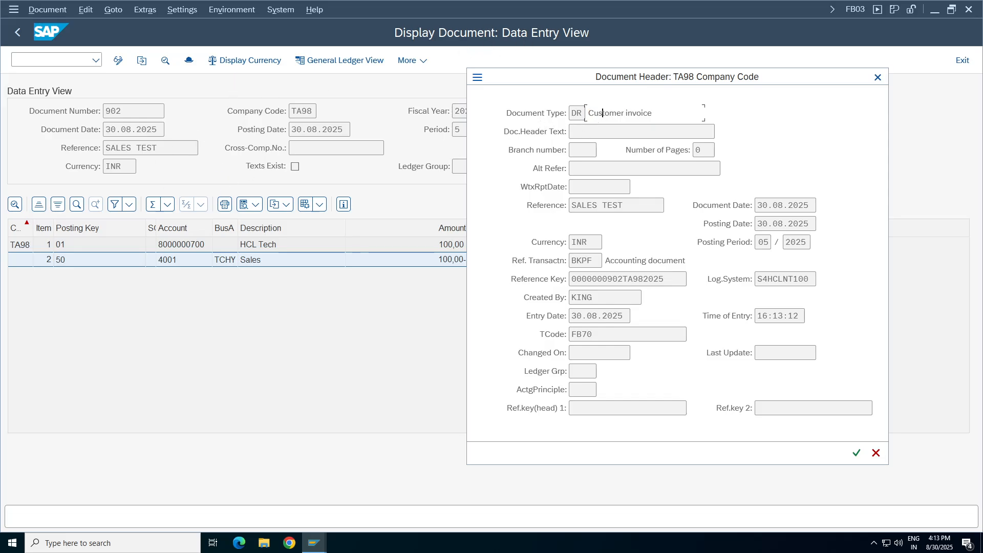
drag(653, 113, 588, 113)
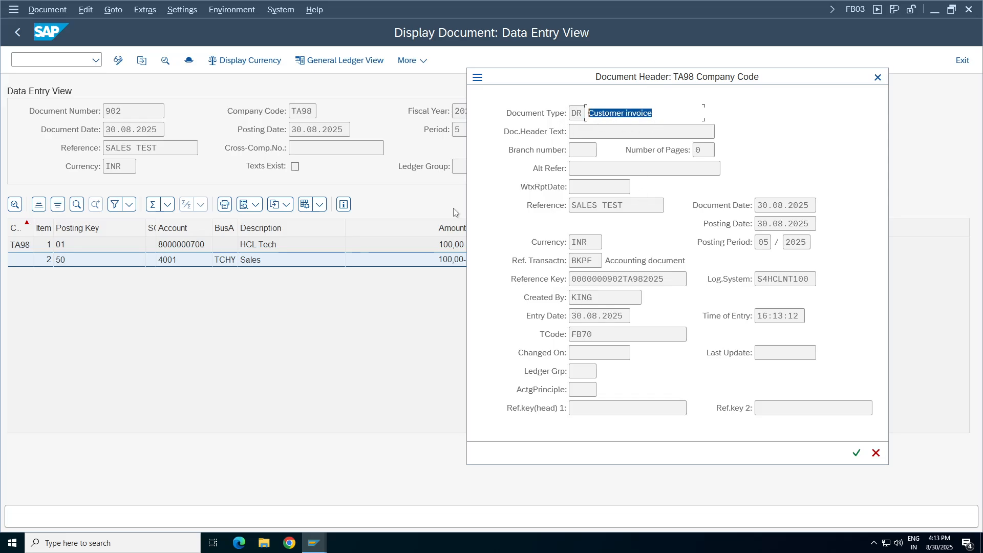
Step: Return to the number range session and leave the intervals and the document type configuration, back to SAP Easy Access
mouse_move(322, 542)
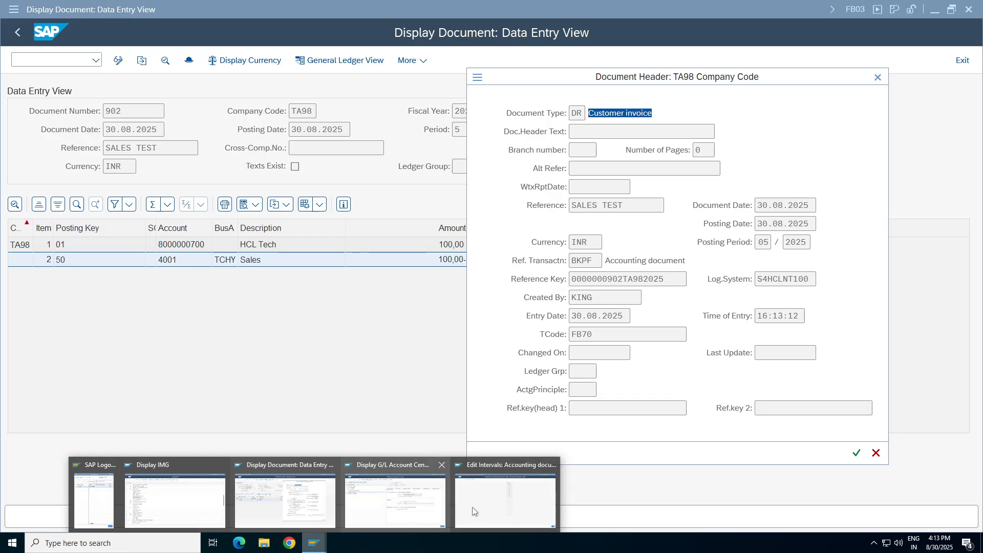
click(473, 504)
click(18, 32)
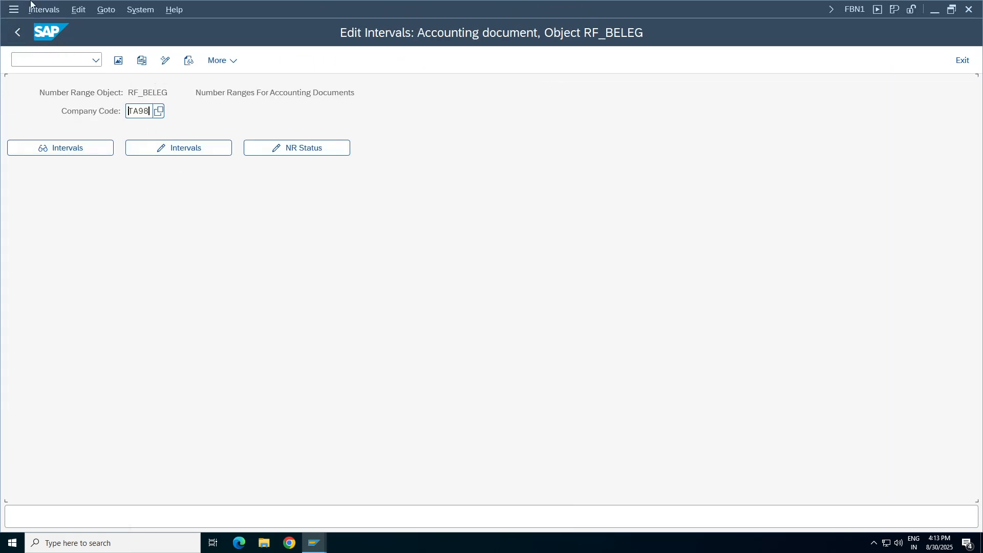
click(18, 33)
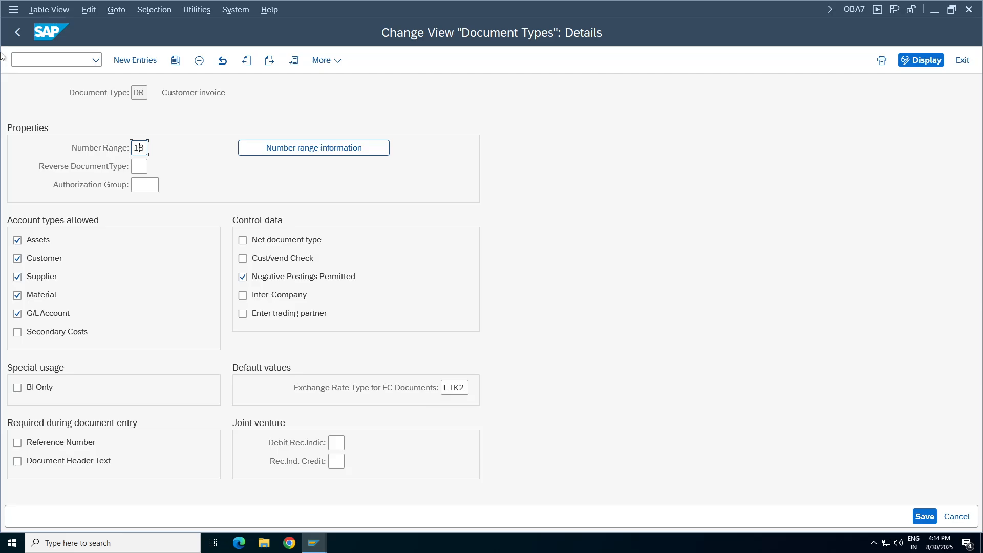
click(18, 32)
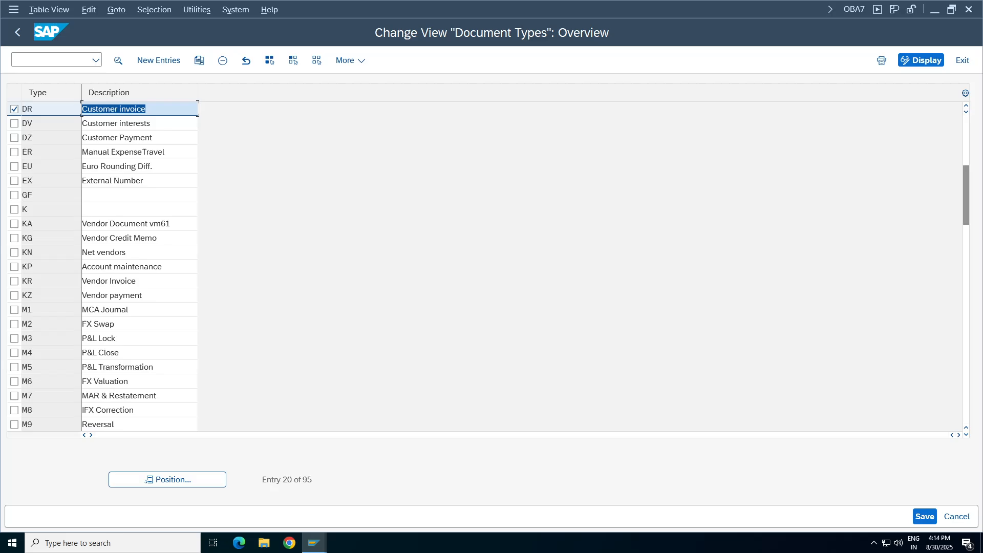
click(21, 28)
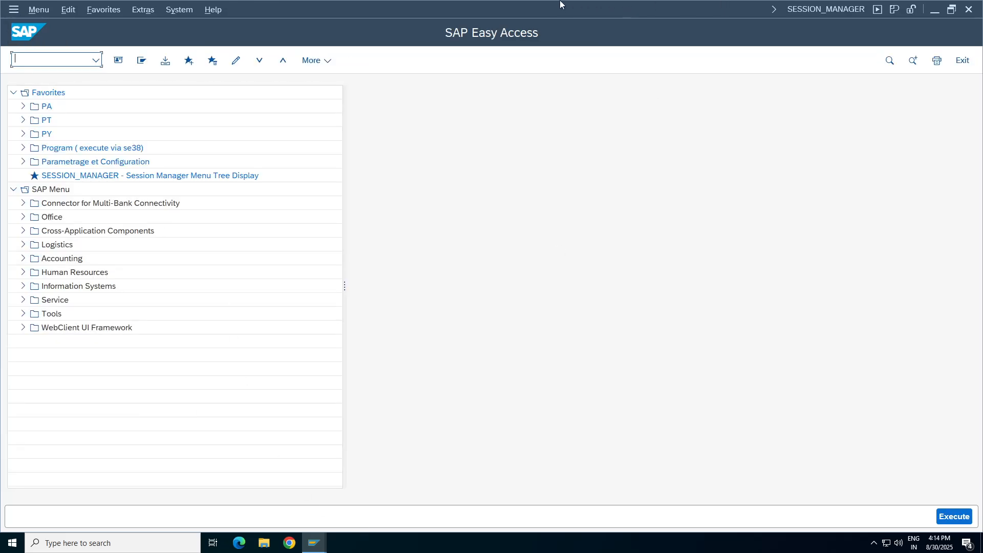
Step: Go back to the posted document's header and examine its reference, transaction code, entry date and creator
click(314, 542)
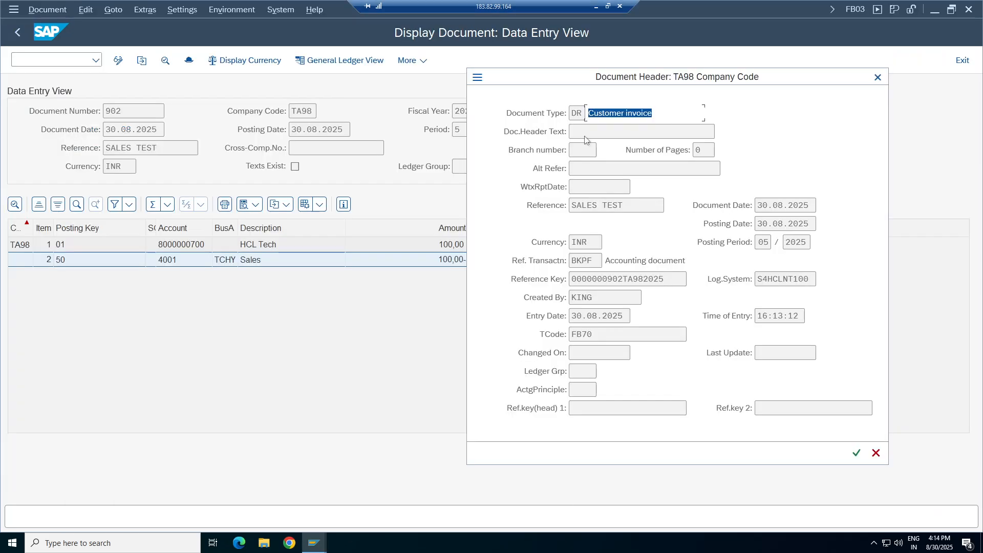
click(313, 517)
click(596, 205)
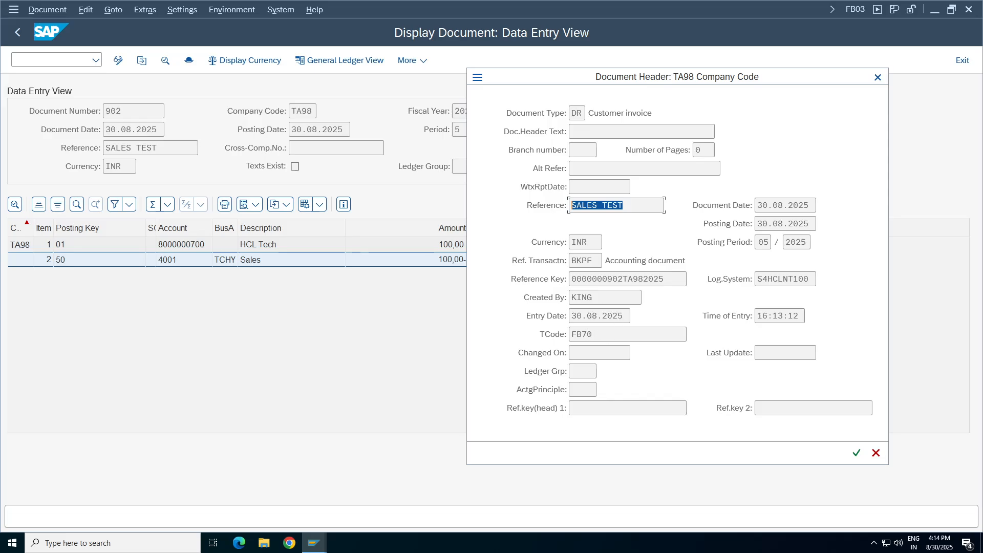
click(588, 334)
click(628, 316)
click(624, 299)
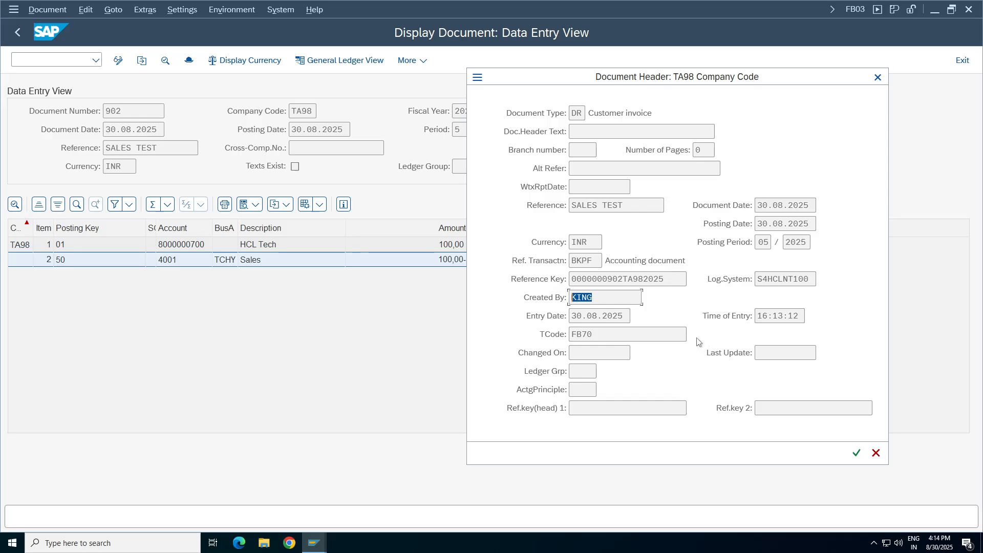
Step: Close the header details after one more look and review the document in General Ledger View, returning to the data entry view
click(878, 77)
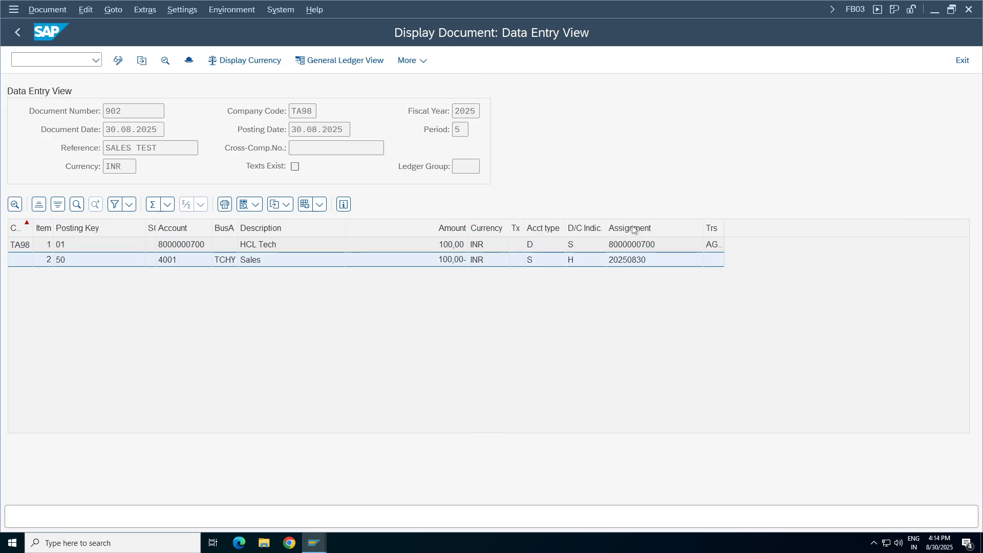
click(188, 60)
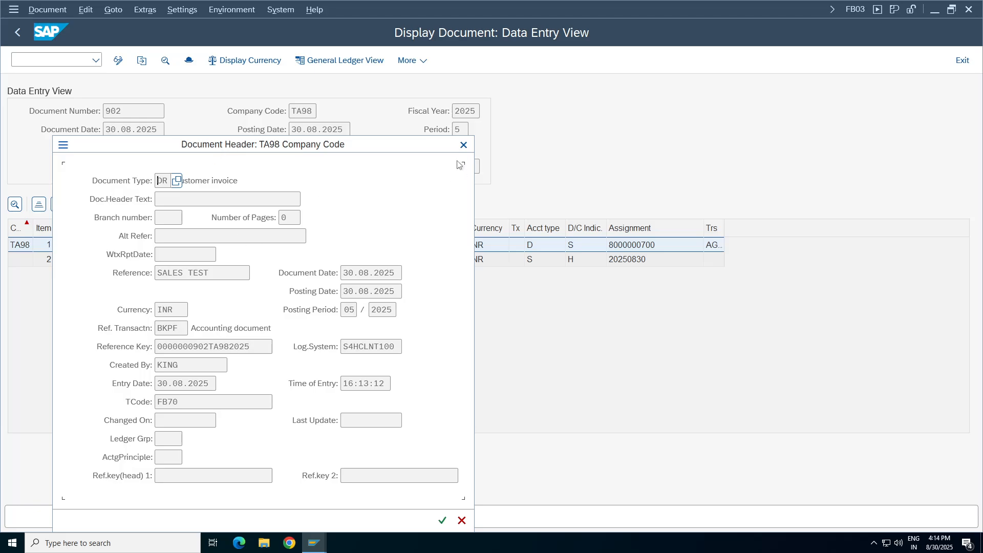
click(463, 145)
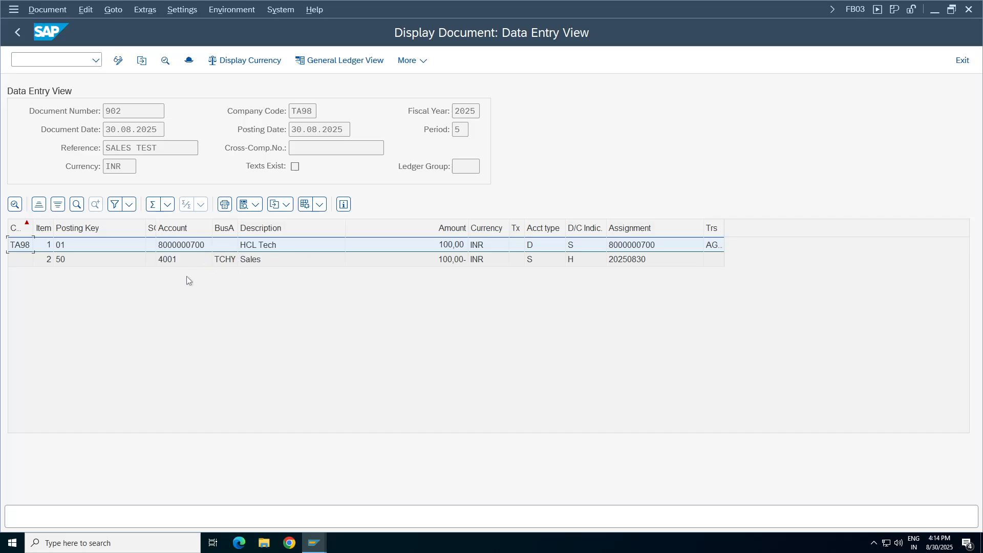
click(171, 261)
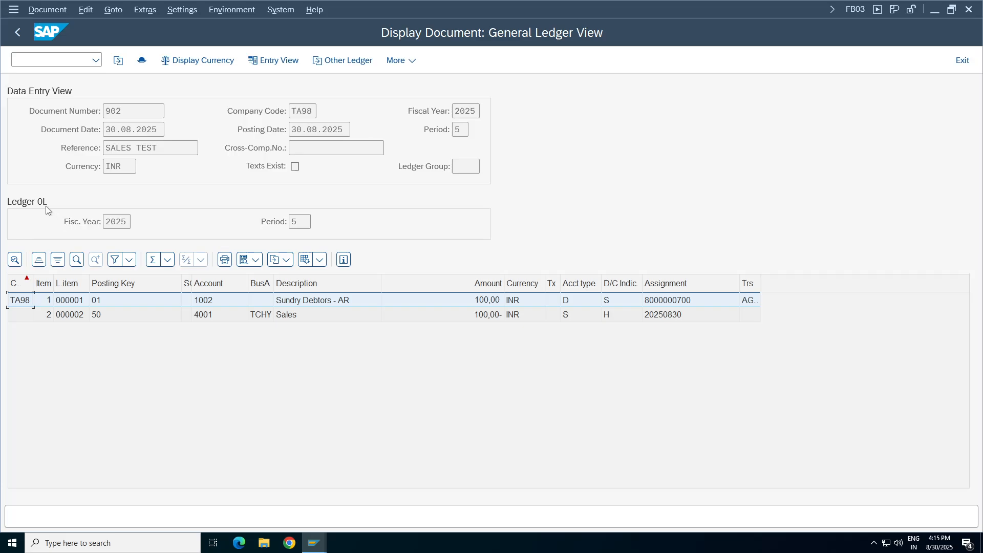
click(342, 61)
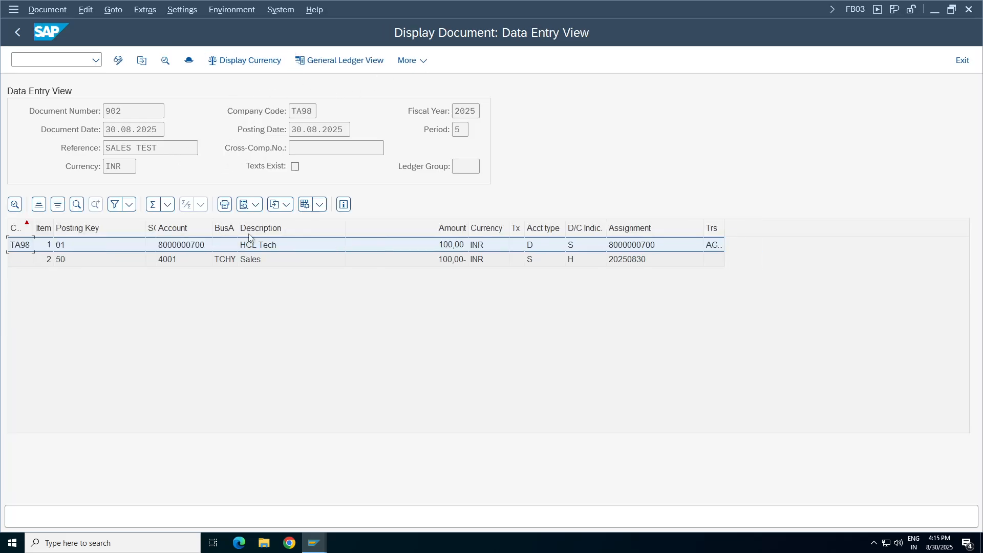
Step: Switch the document's display currency to Group Currency and check the line item amounts
click(251, 64)
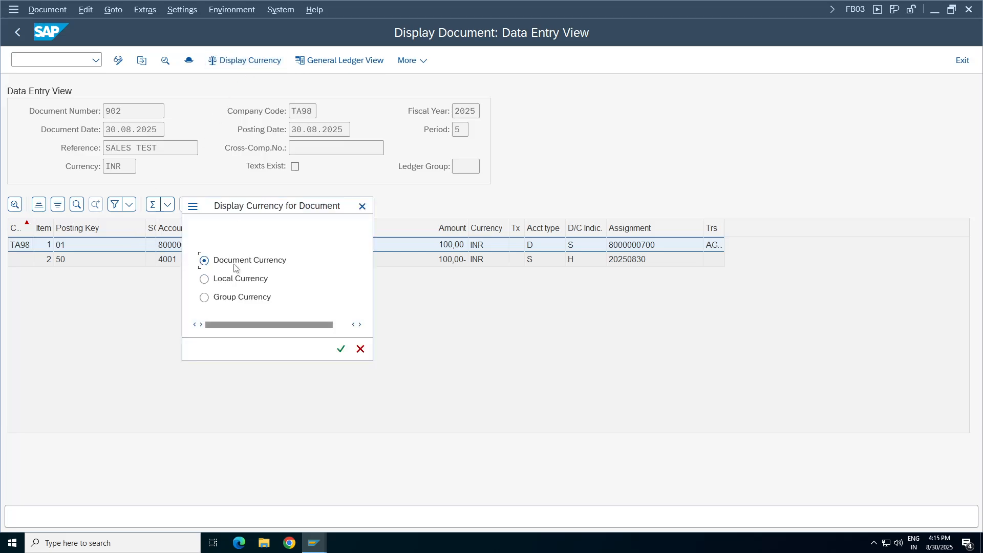
click(236, 297)
click(341, 349)
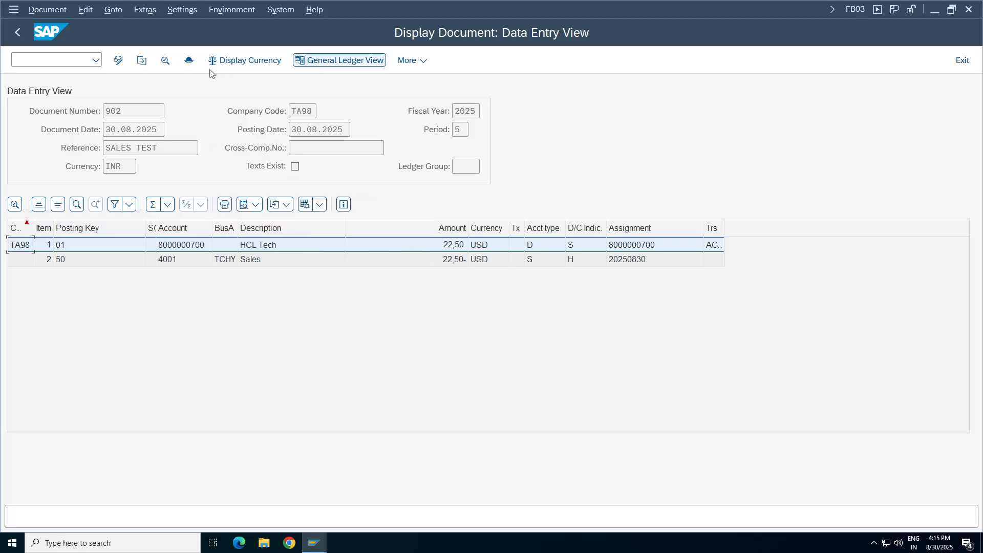
Step: Start the customer line item display, transaction FBL5N, in a new session
click(161, 253)
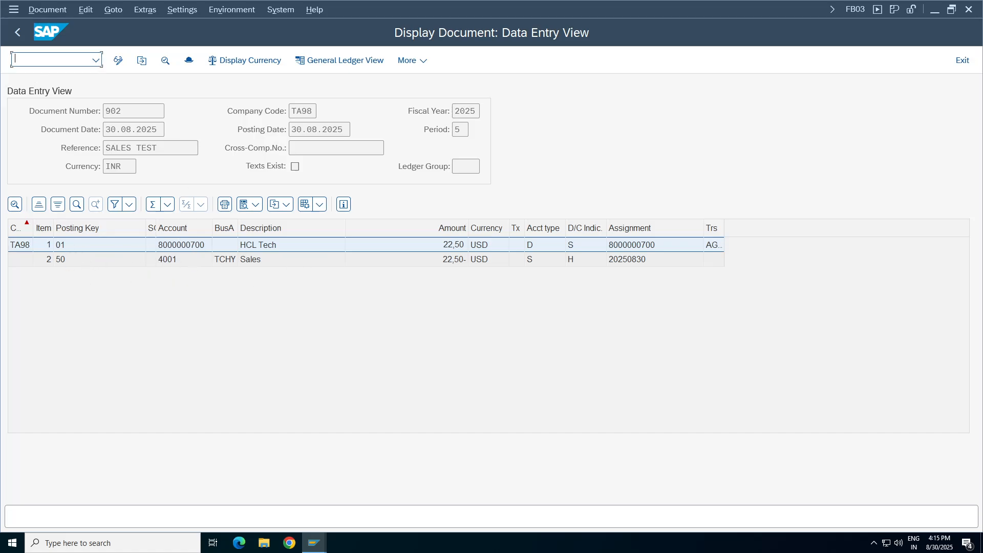
text(/ofbl5n)
key(shift+Left)
key(shift+Left)
key(shift+Left)
key(shift+Left)
key(shift+Left)
key(Return)
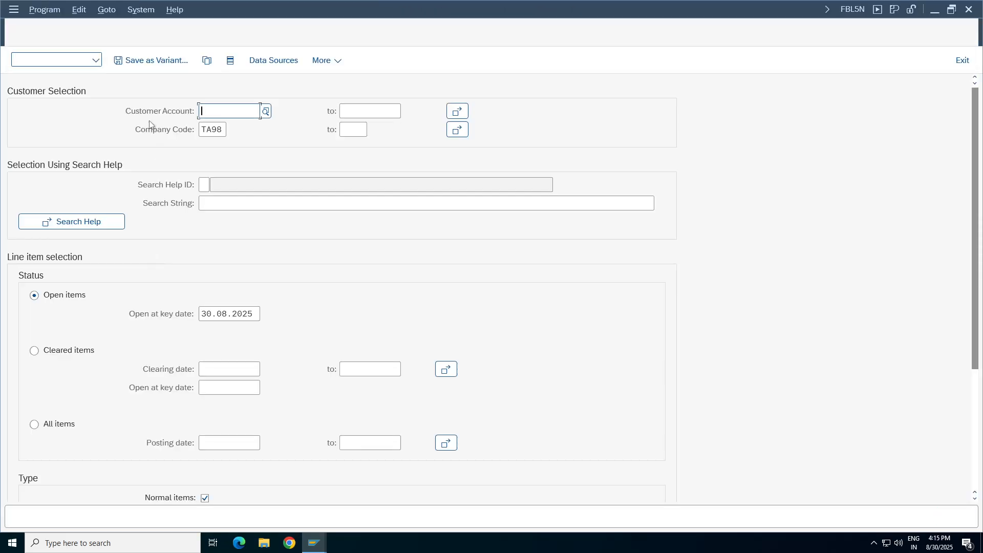
Step: Run the customer line item report with all items for customer HCL Tech in company code TA98
click(57, 425)
key(Tab)
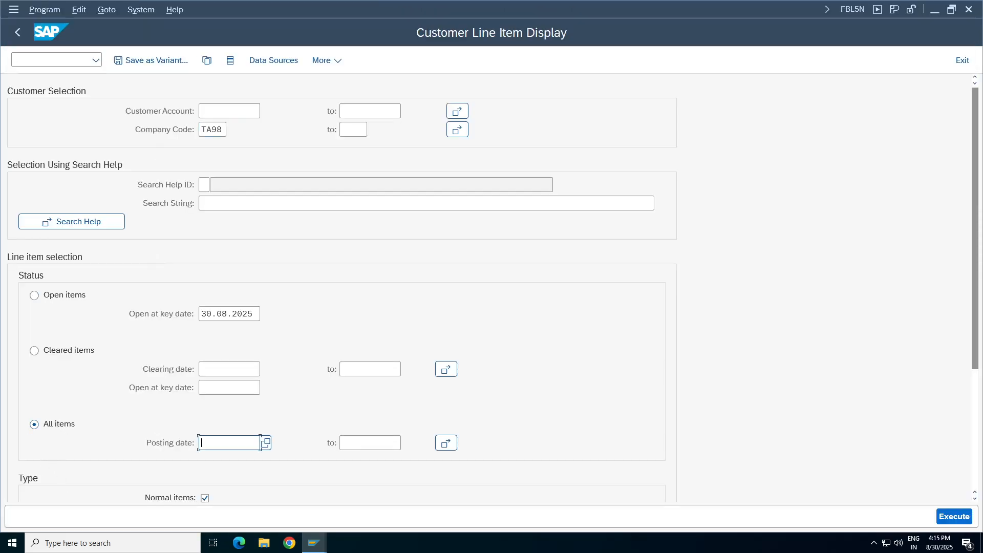
click(258, 111)
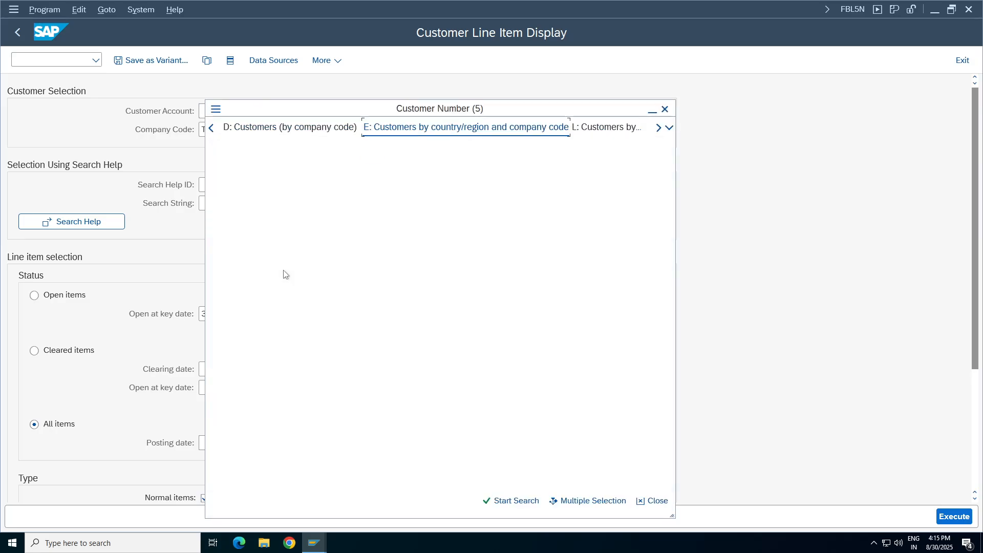
key(Return)
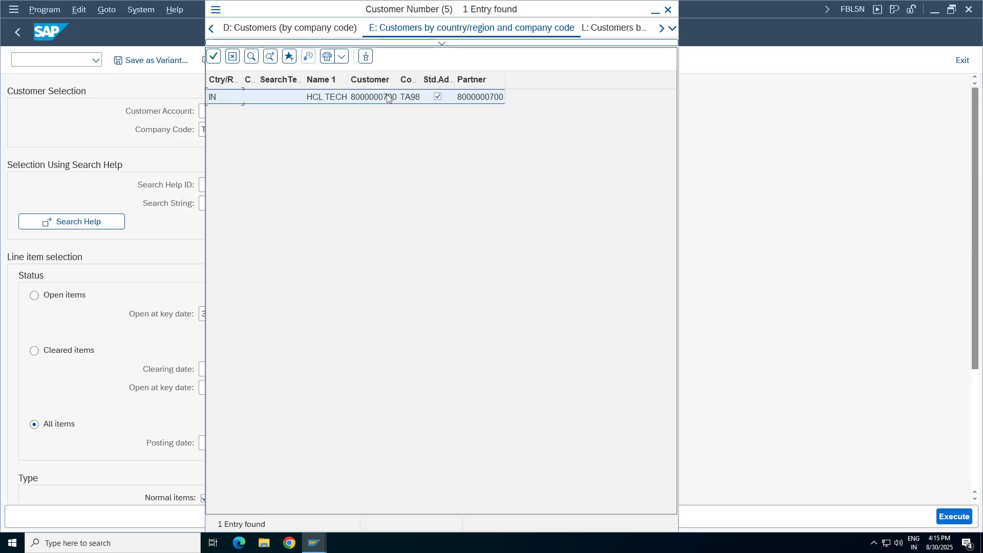
double_click(361, 96)
click(954, 517)
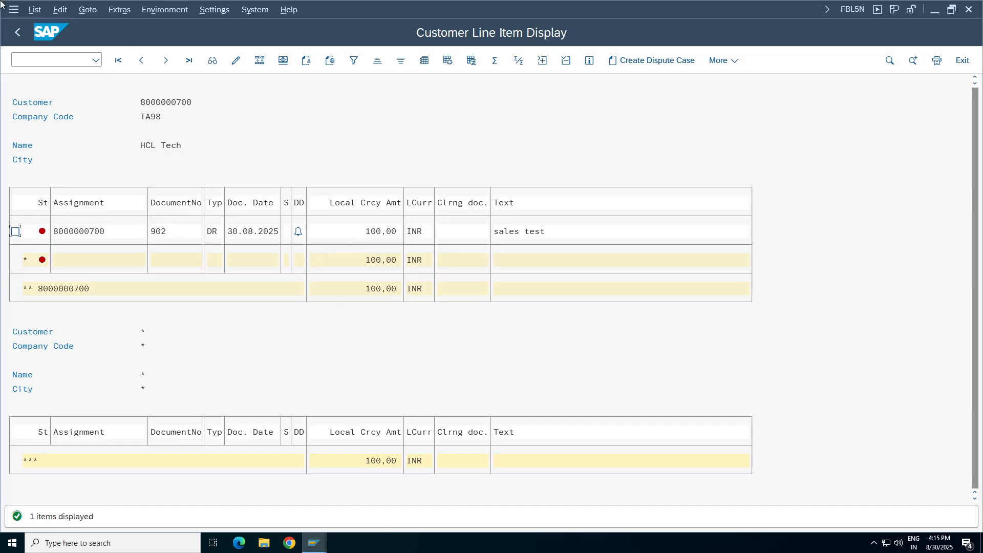
Step: Start the customer balance display, transaction FD10N, in a new session
click(53, 58)
text(/o)
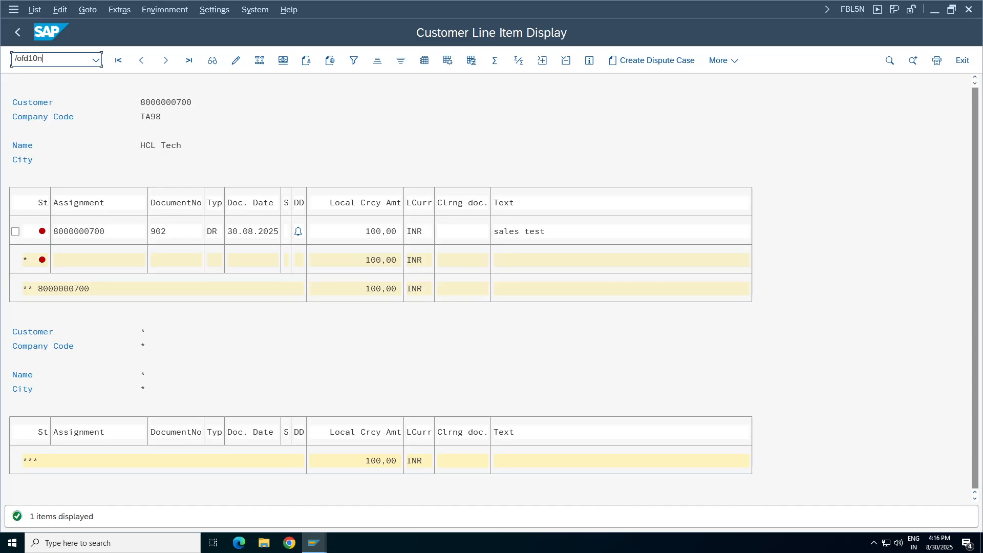
text(fd10n)
key(Return)
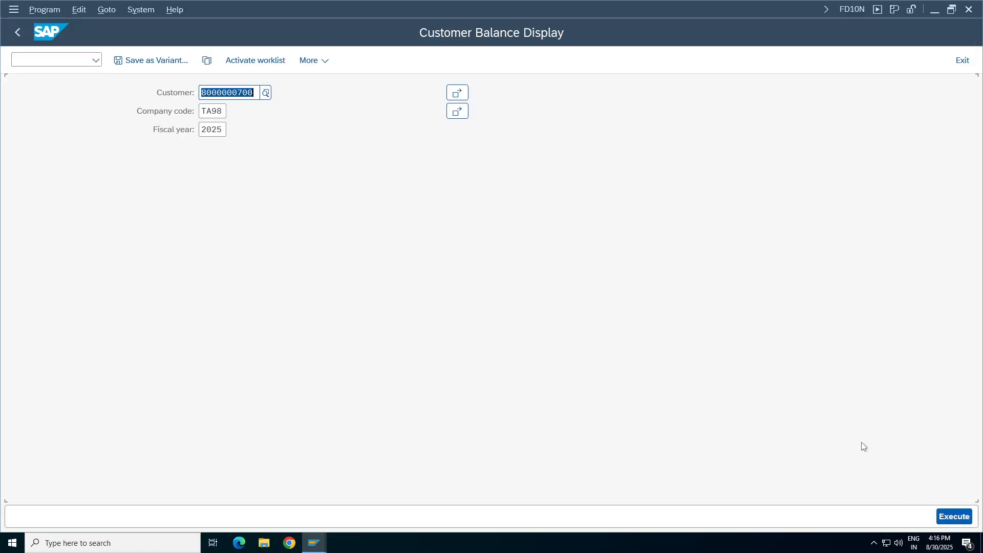
Step: Run the customer balance display for the preset customer in company code TA98 and fiscal year 2025
click(322, 64)
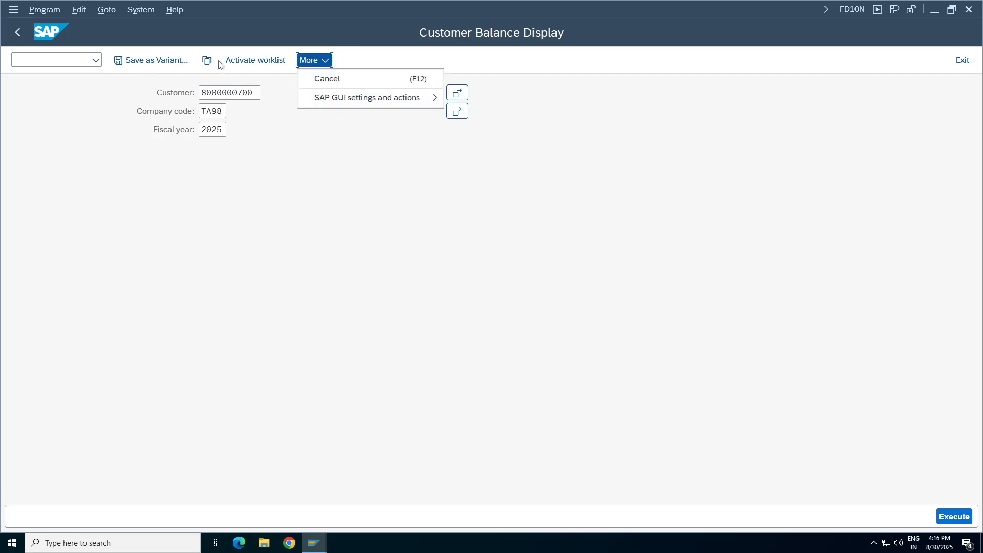
click(251, 162)
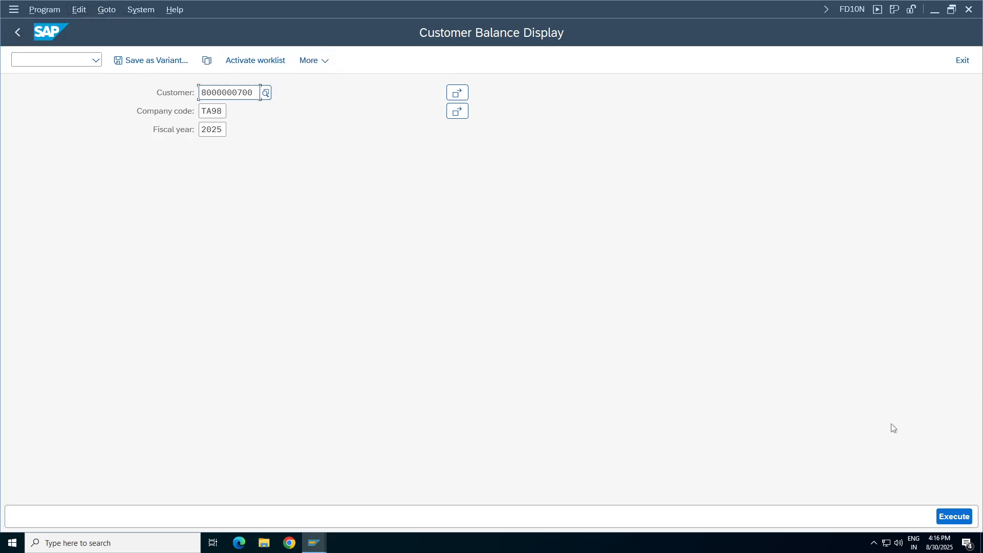
click(960, 516)
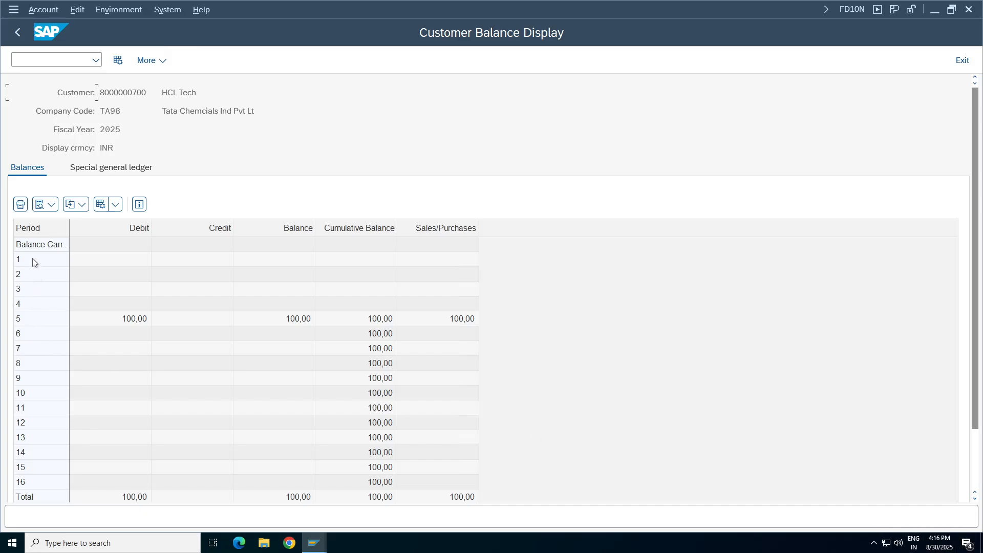
Step: Examine the customer's balances by period, including the period 5 debit and the special periods 13 to 16
click(152, 322)
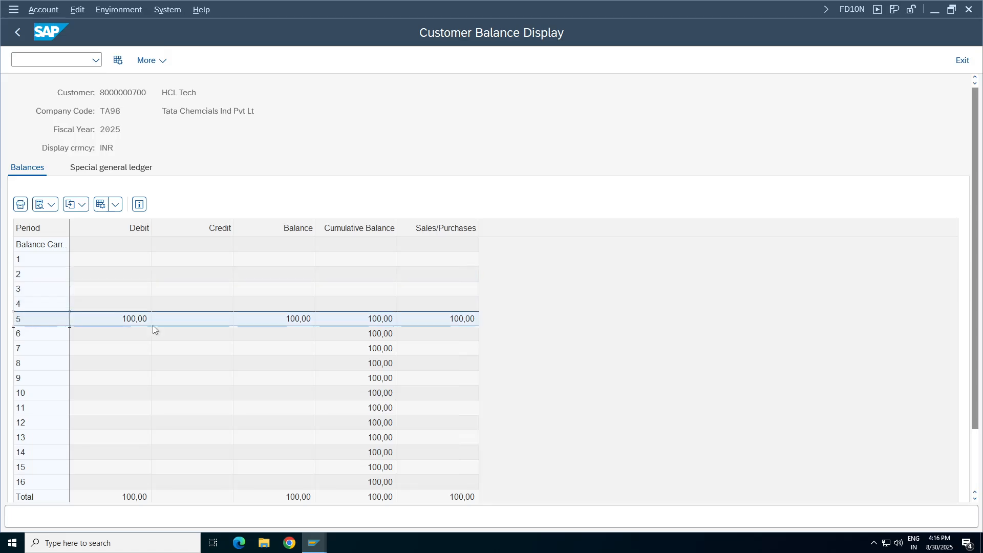
click(130, 326)
drag(976, 346, 886, 410)
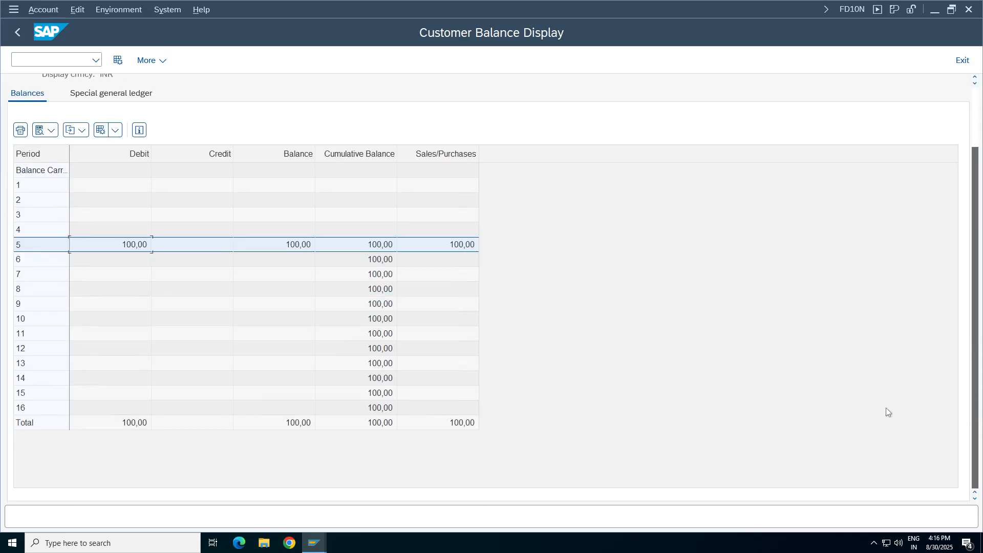
click(32, 366)
click(29, 378)
click(28, 393)
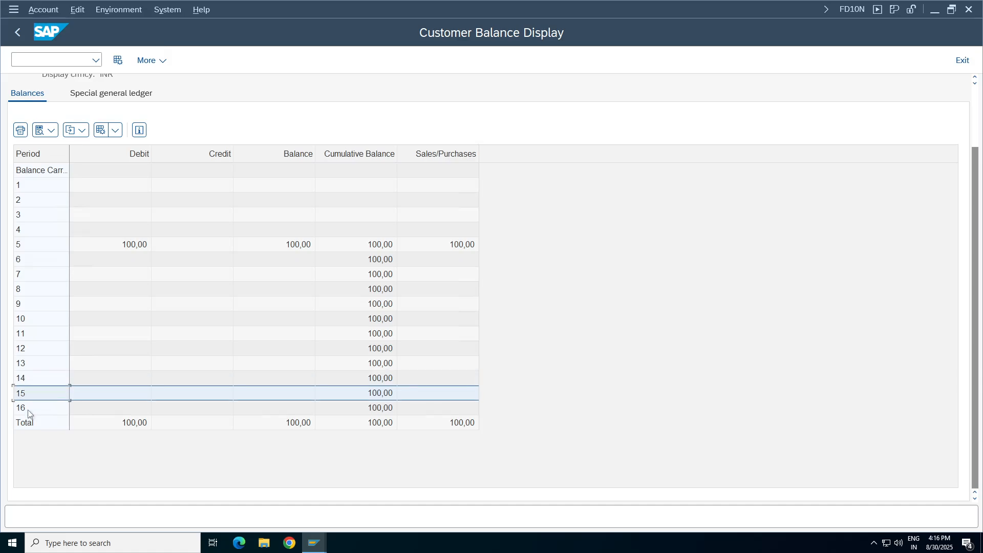
click(28, 409)
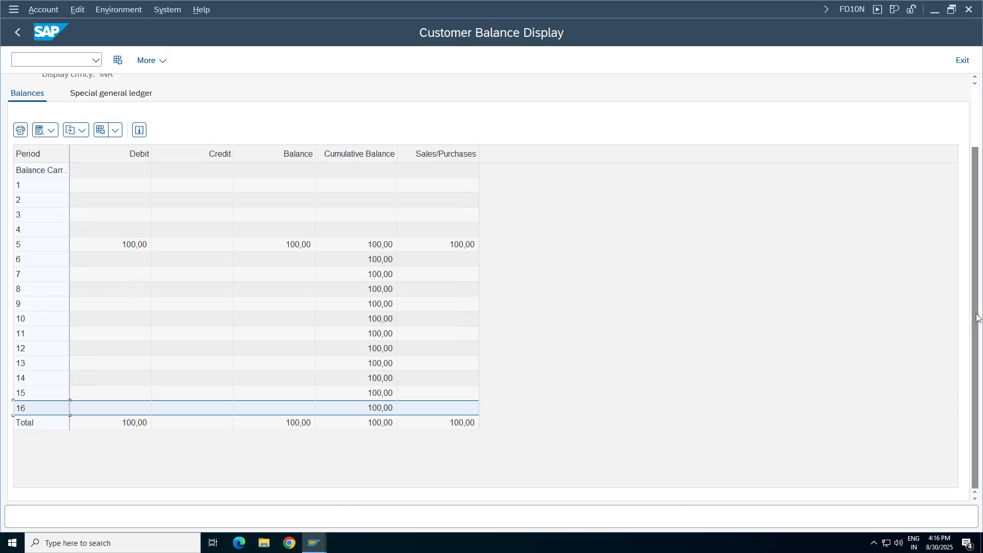
drag(975, 317, 974, 191)
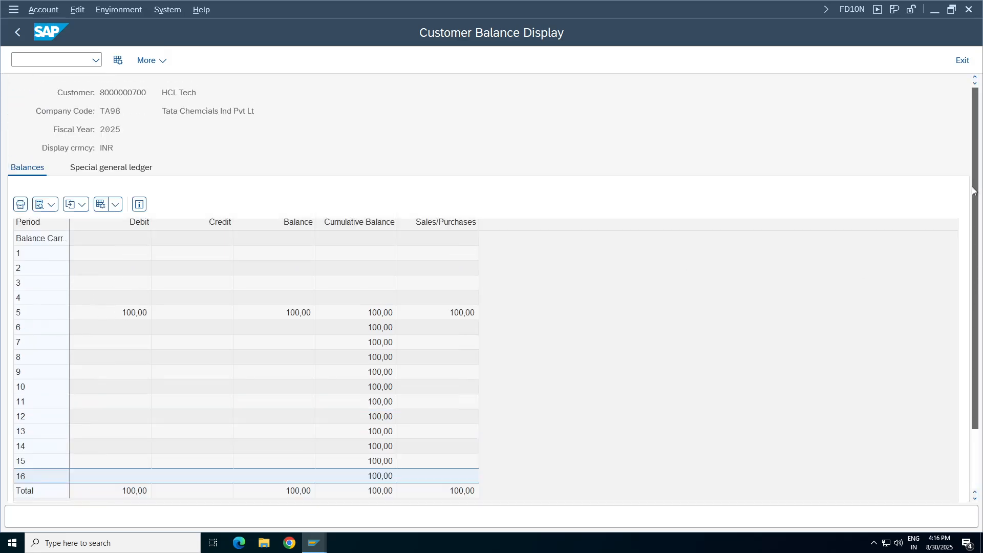
Step: Check the customer's special general ledger balances and leave the customer balance display
click(123, 168)
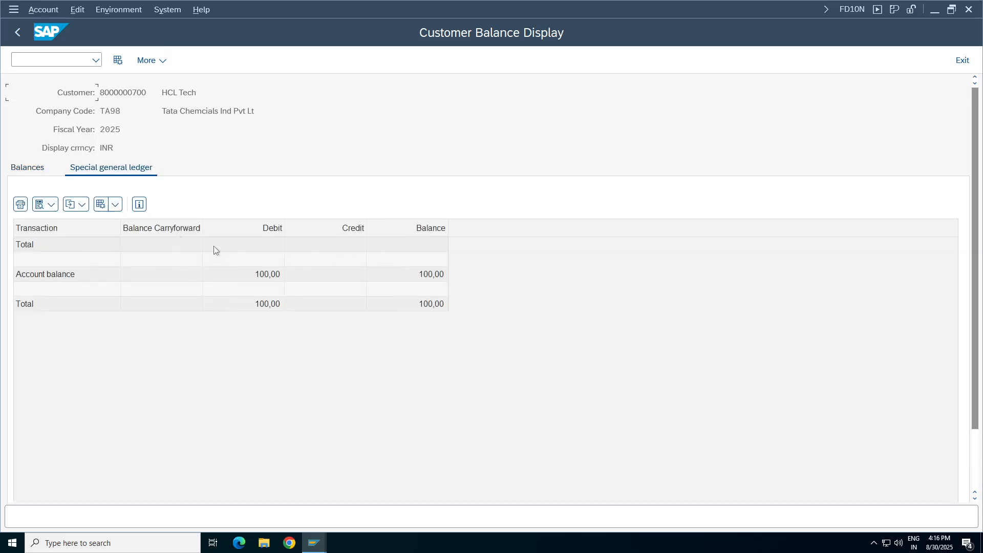
click(29, 170)
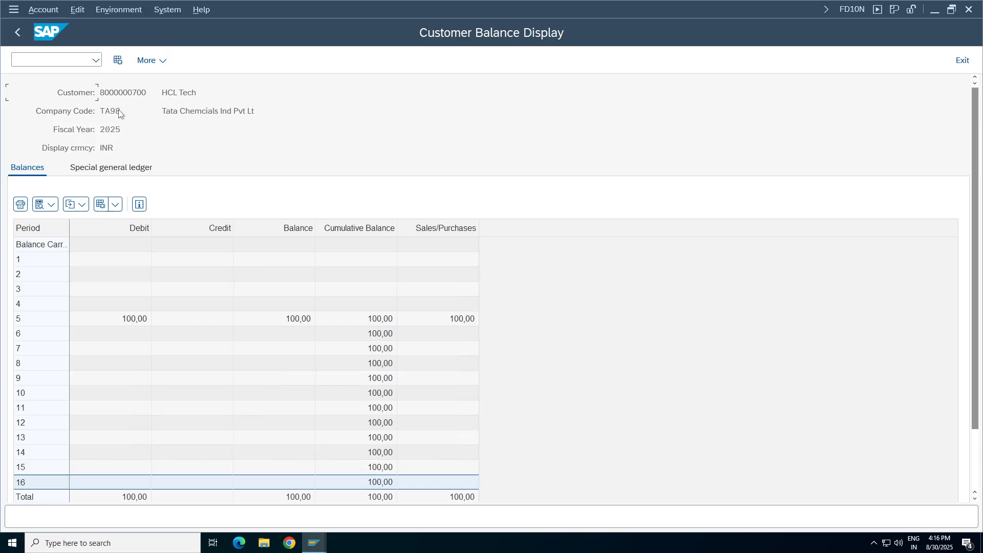
click(155, 63)
click(49, 10)
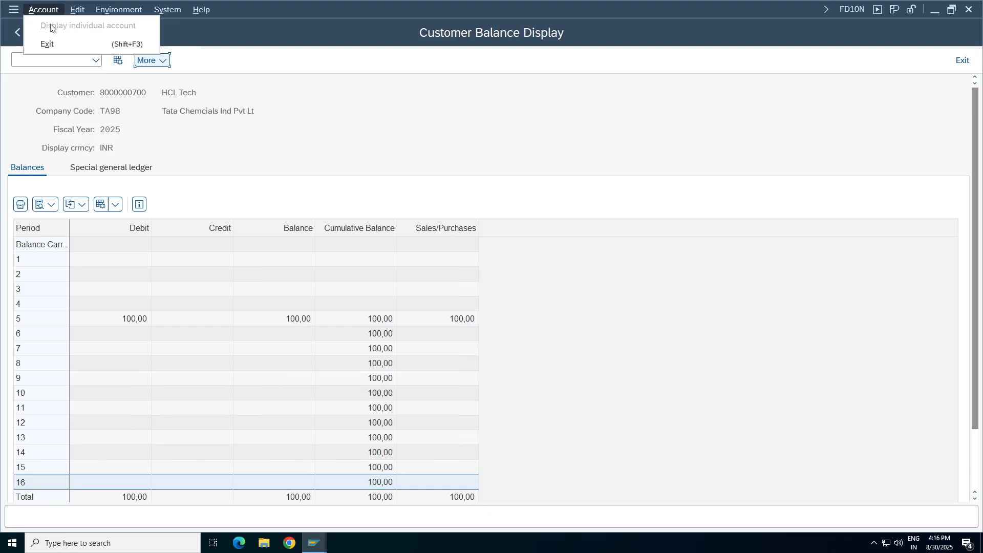
click(8, 73)
key(F3)
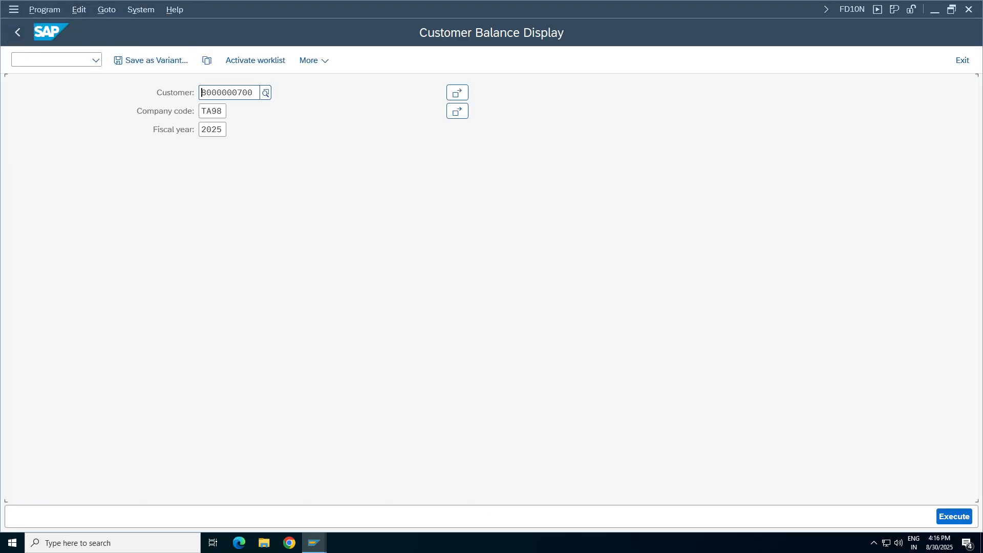
click(297, 265)
Step: Switch to the posted document's display session and start the general table display, transaction SE16N, in a new session
mouse_move(315, 543)
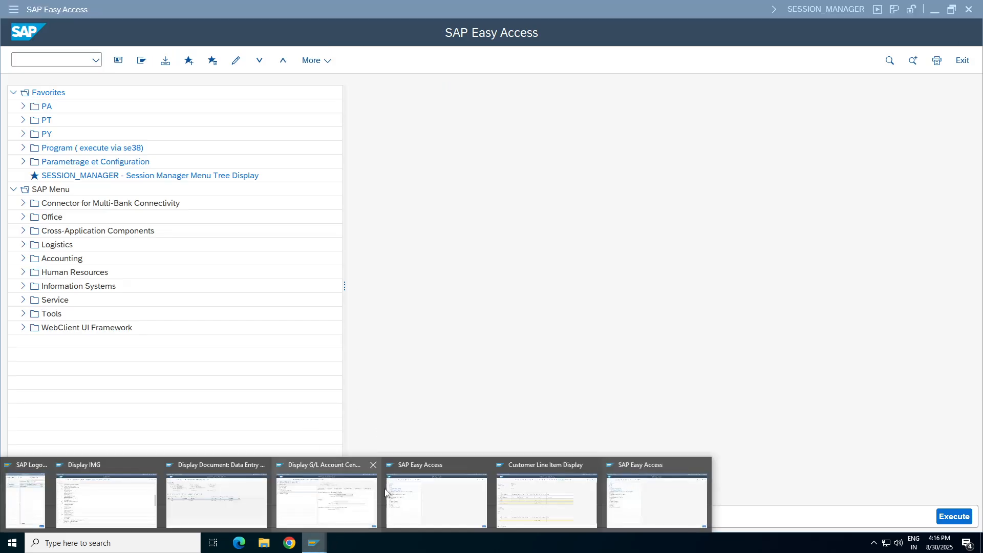
click(235, 516)
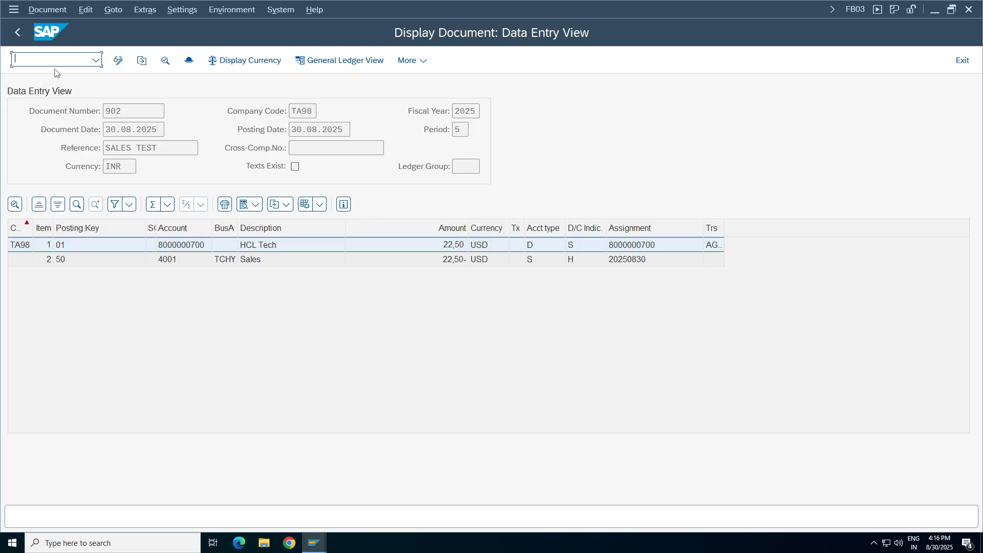
text(/ose16n)
key(Return)
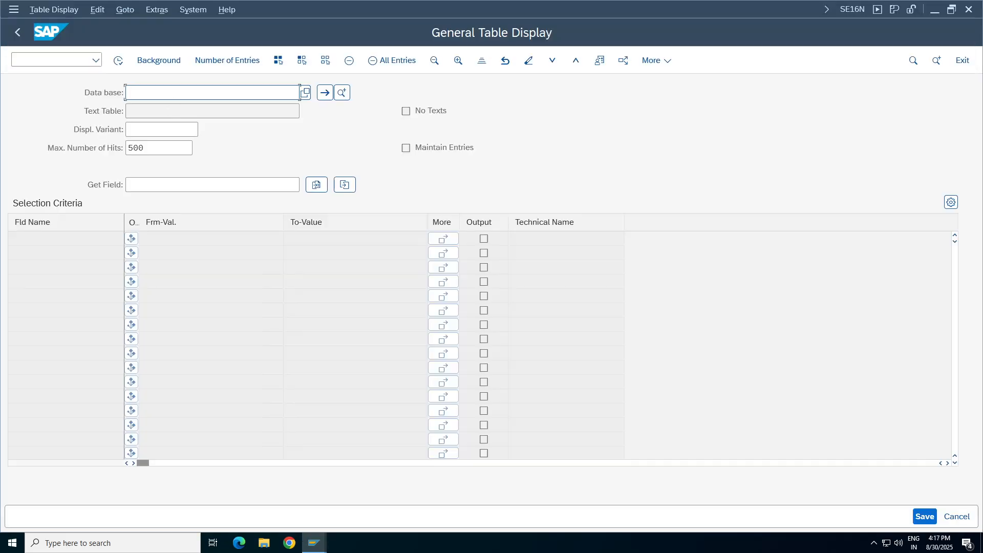
Step: Load table BSID in the general table display and check its description
click(300, 90)
text(bsid)
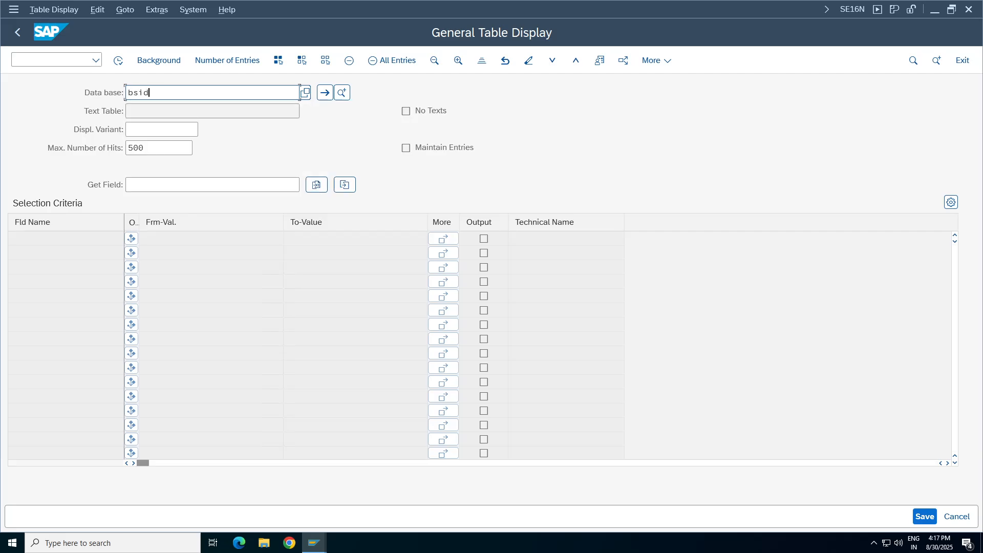
key(Return)
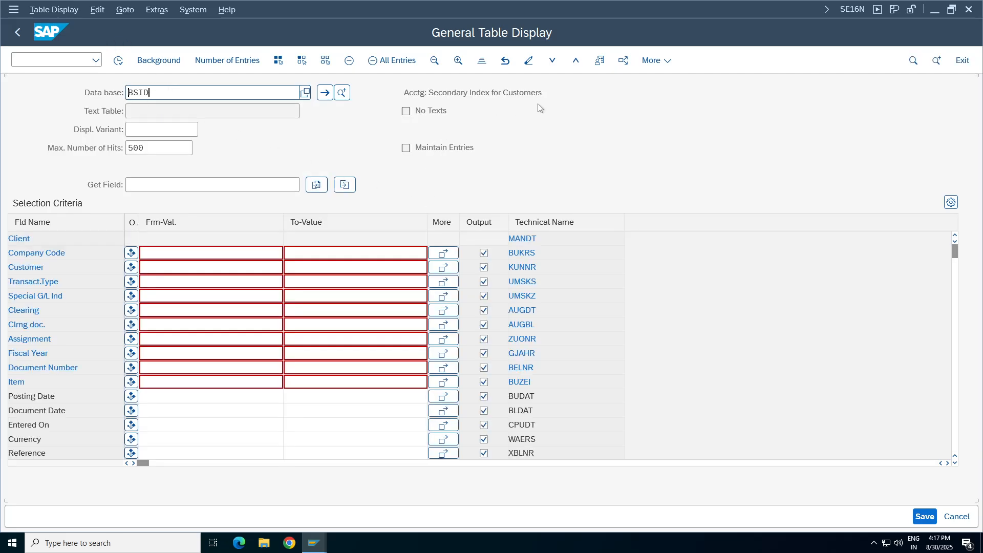
drag(543, 93, 404, 93)
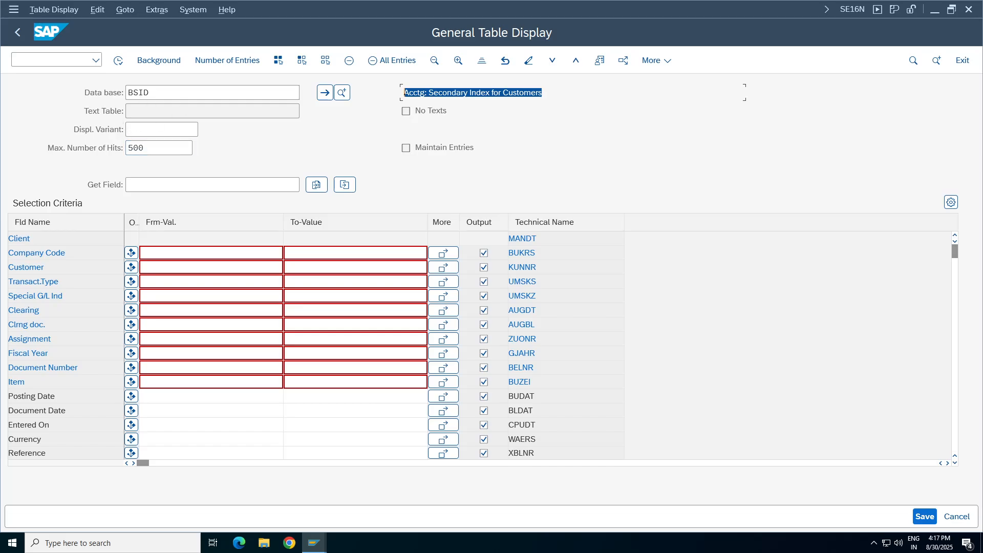
double_click(299, 92)
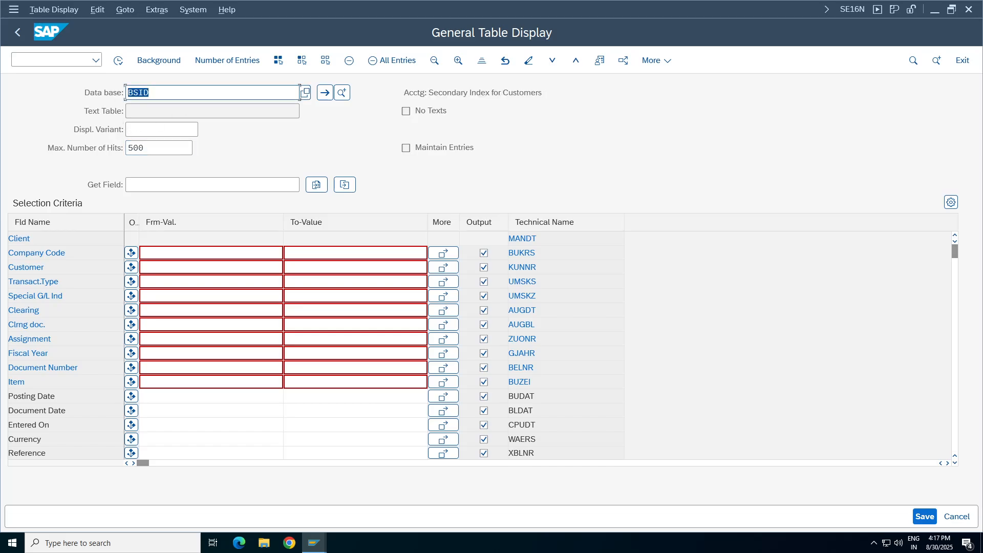
drag(543, 92, 404, 93)
click(148, 91)
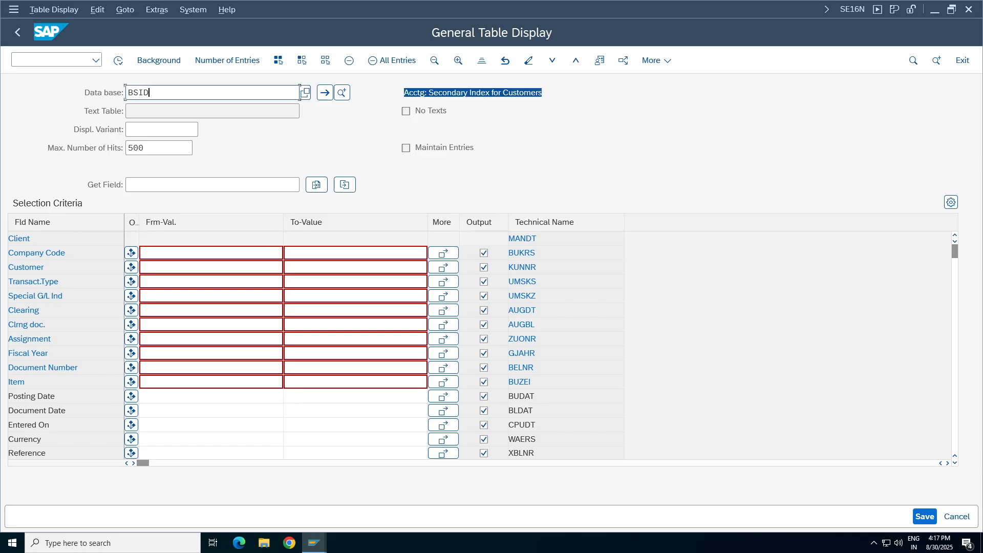
drag(542, 93, 403, 93)
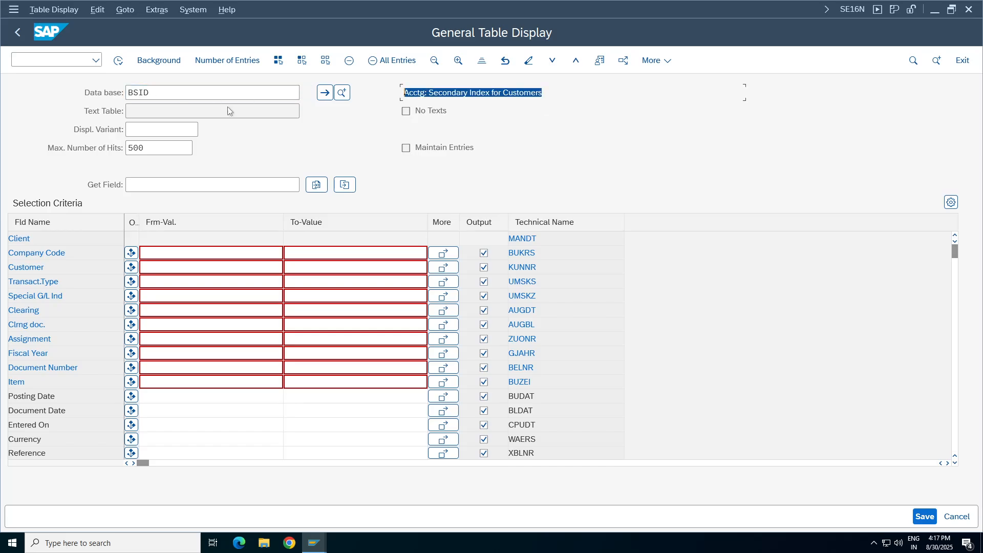
click(300, 92)
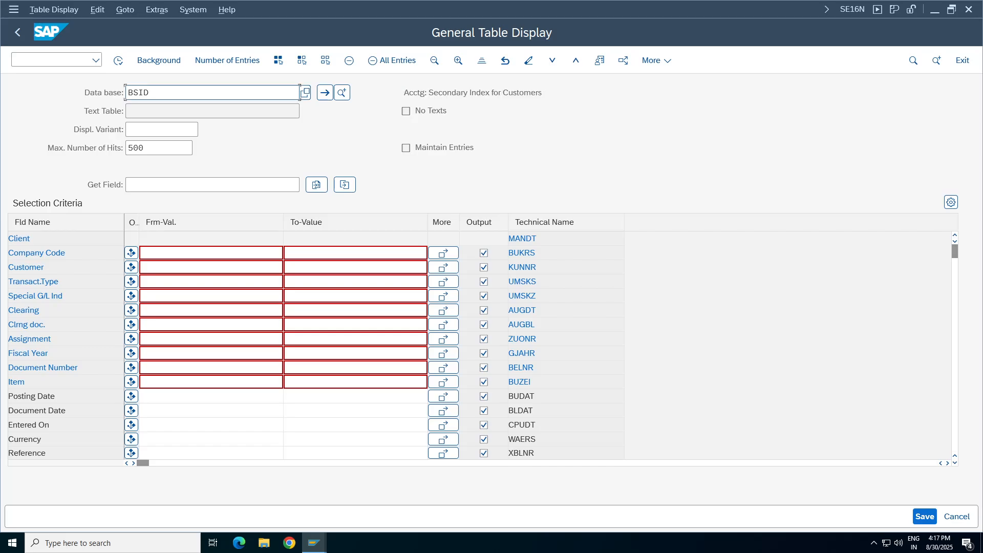
Step: Display the BSID table entries for company code TA98
click(284, 252)
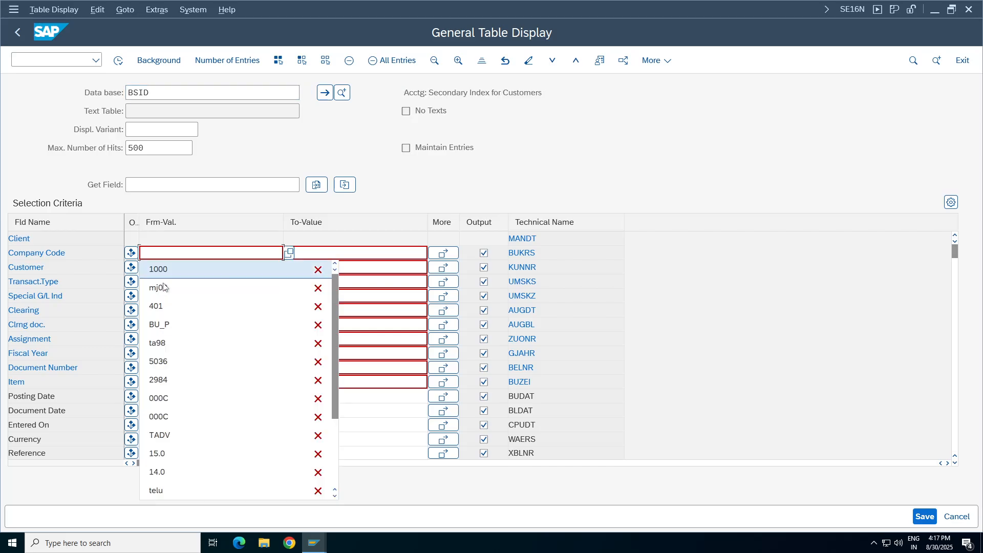
key(Escape)
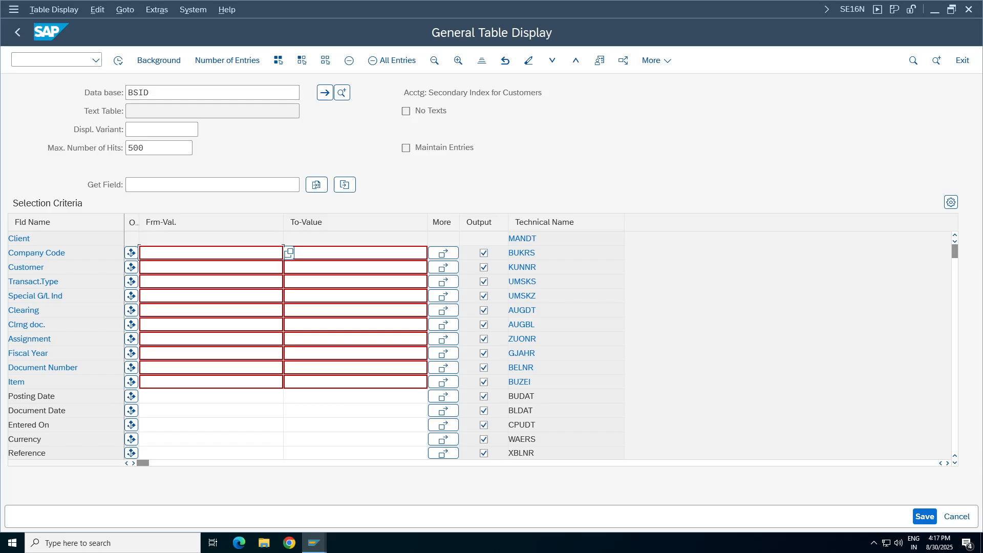
text(ta98)
click(118, 60)
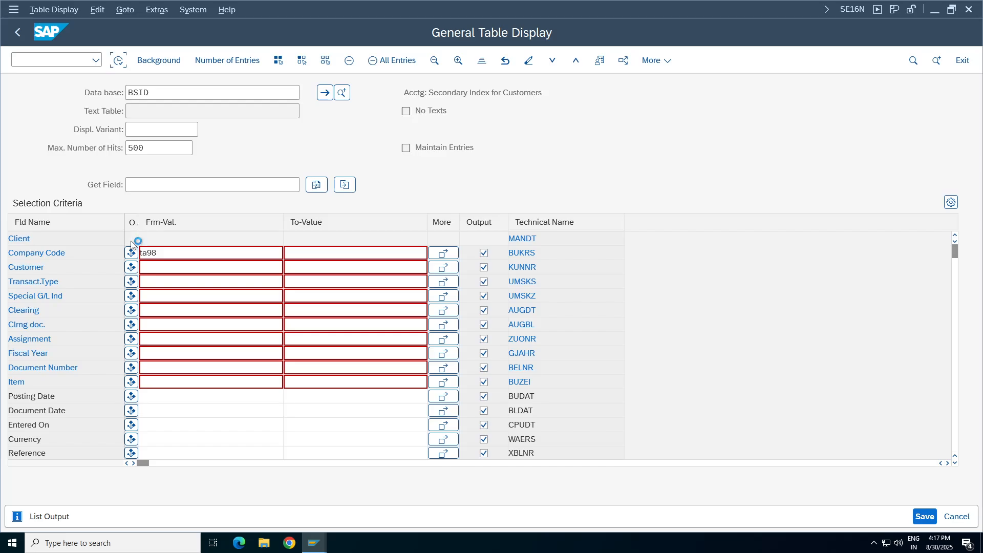
click(75, 238)
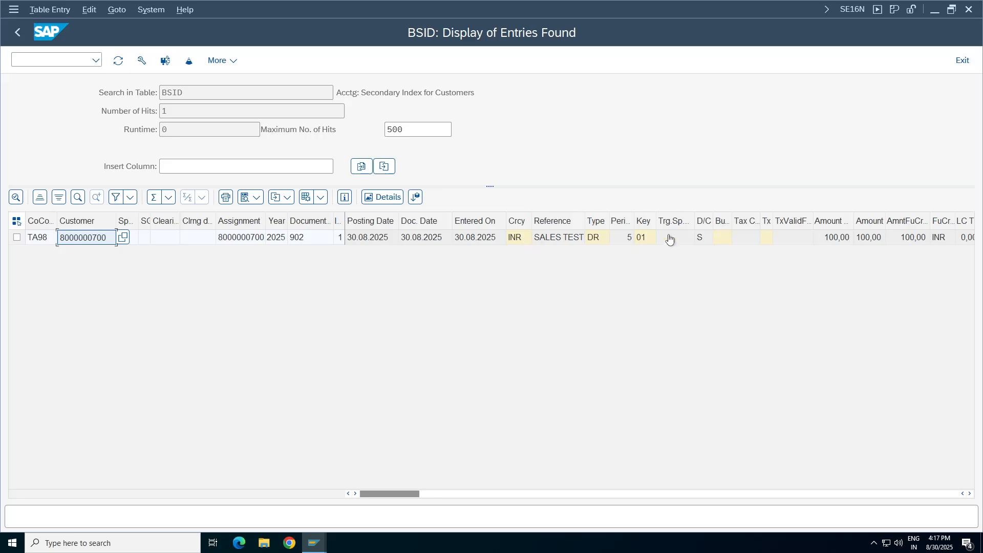
drag(478, 93, 335, 92)
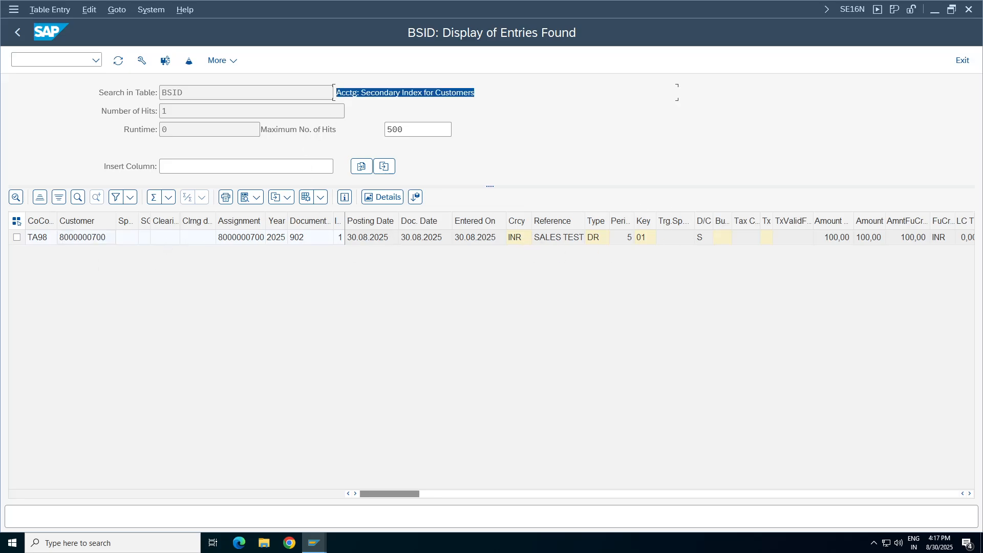
Step: Return to the table selection, load table BSAD instead and check its description
click(19, 32)
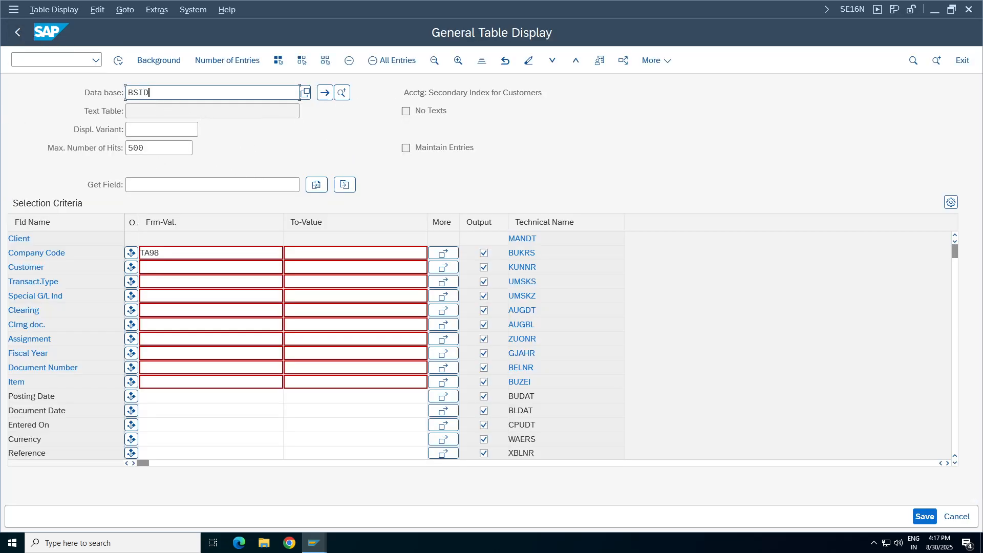
key(BackSpace)
key(BackSpace)
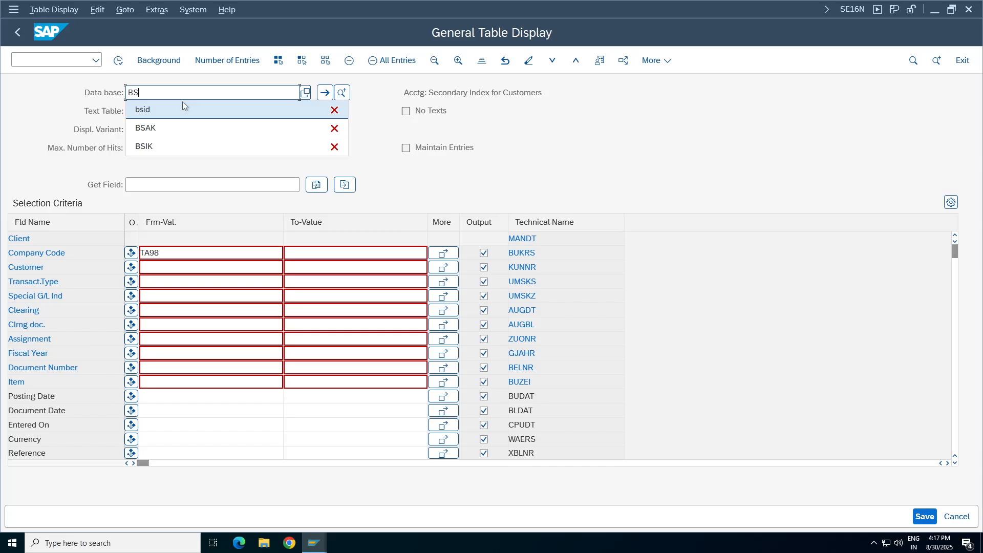
text(ad)
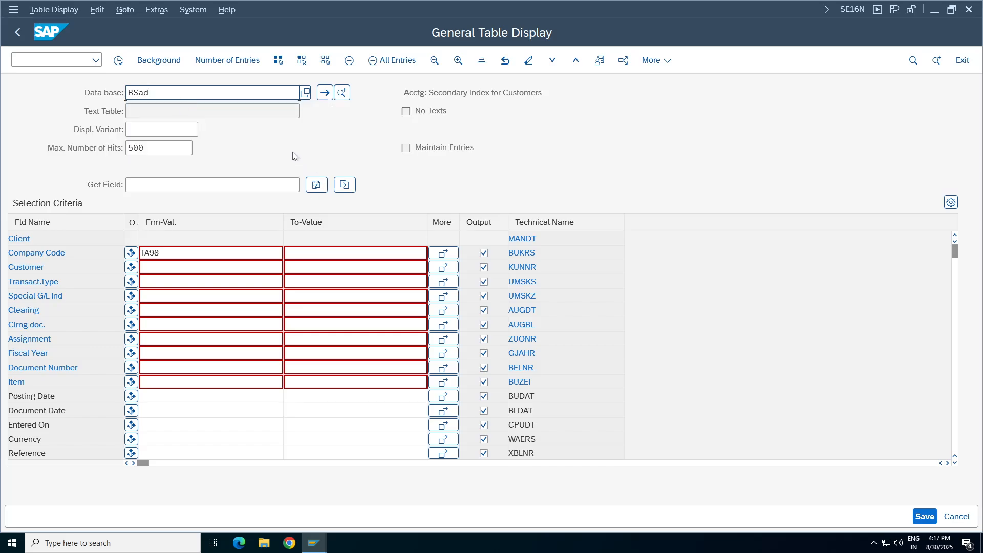
key(Return)
drag(548, 93, 461, 93)
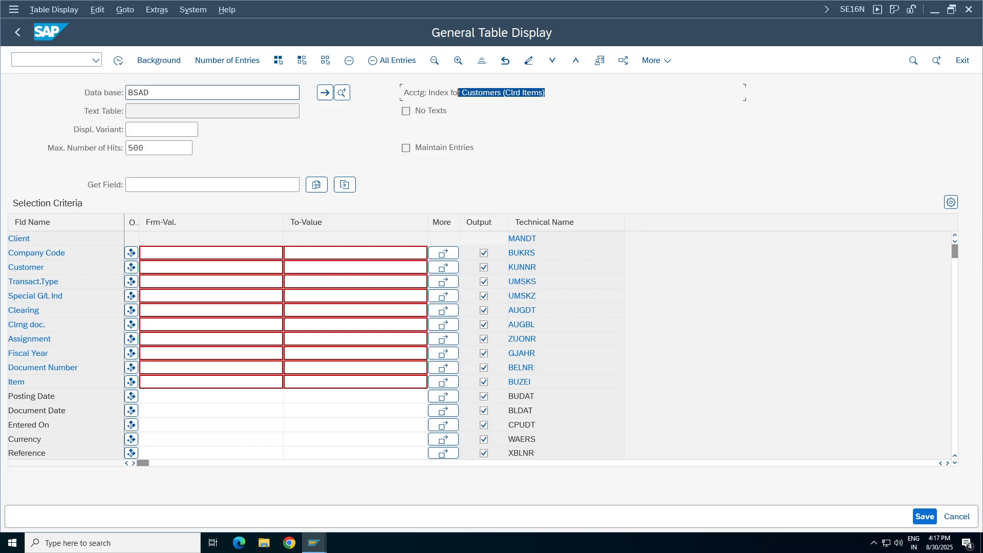
Step: Search table BSAD for cleared customer items in company code TA98
click(153, 253)
text(ta98)
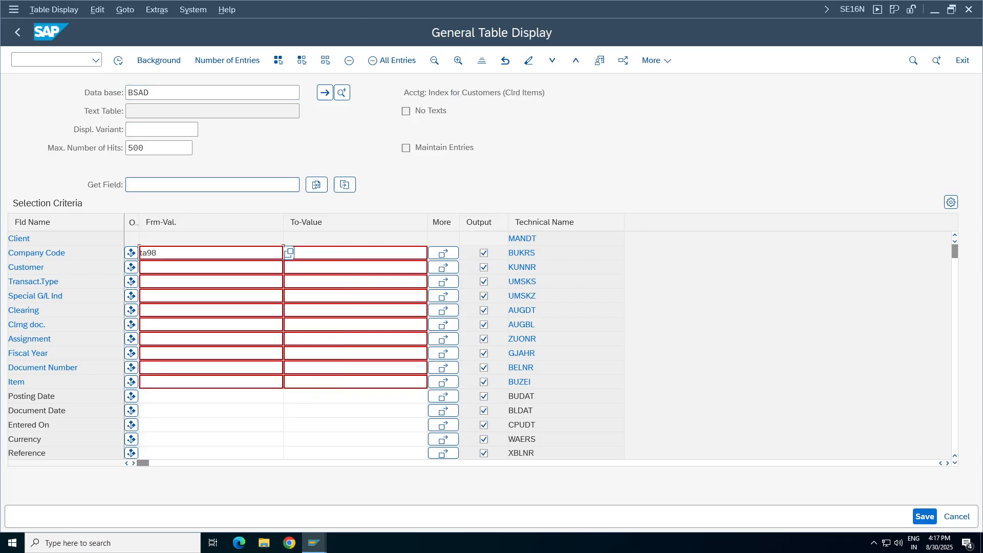
key(F8)
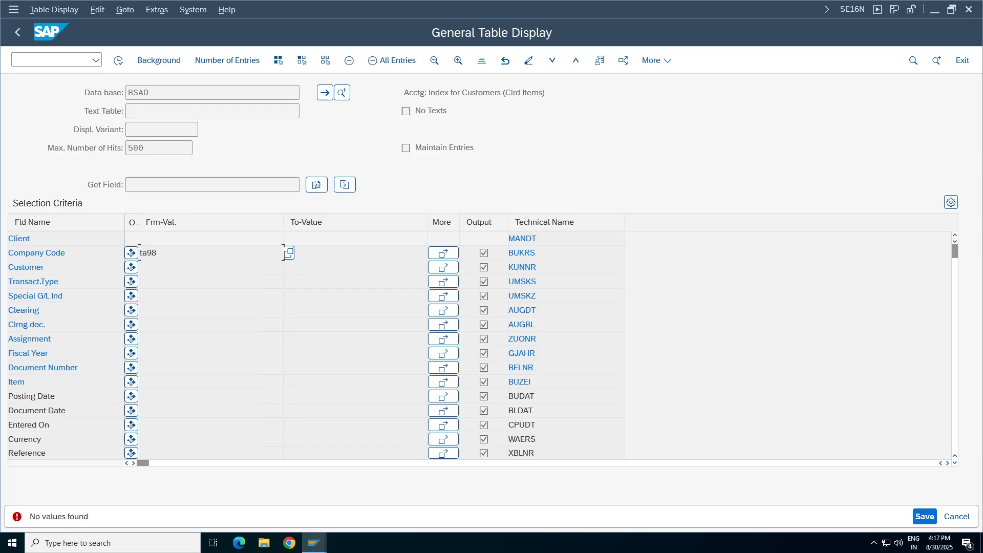
drag(155, 92, 128, 93)
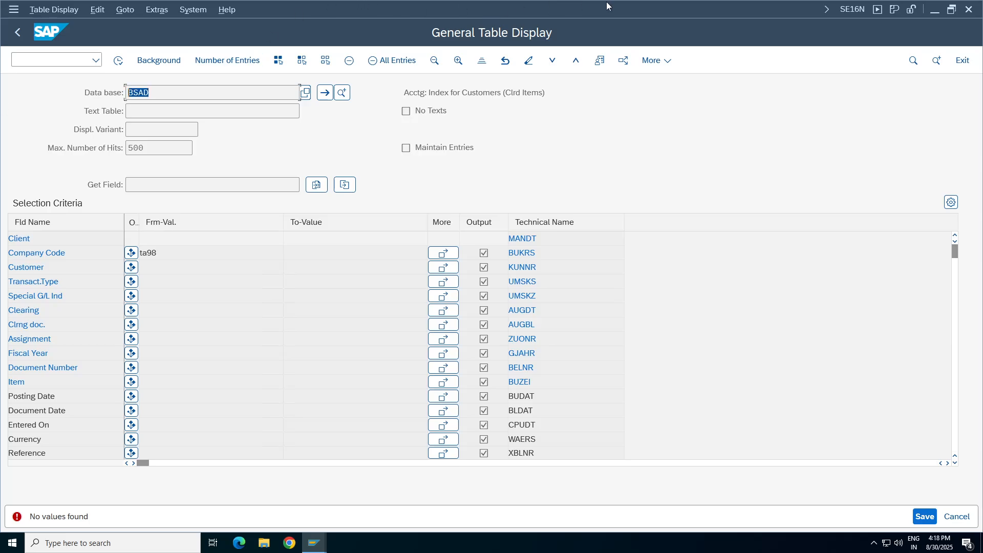
mouse_move(516, 10)
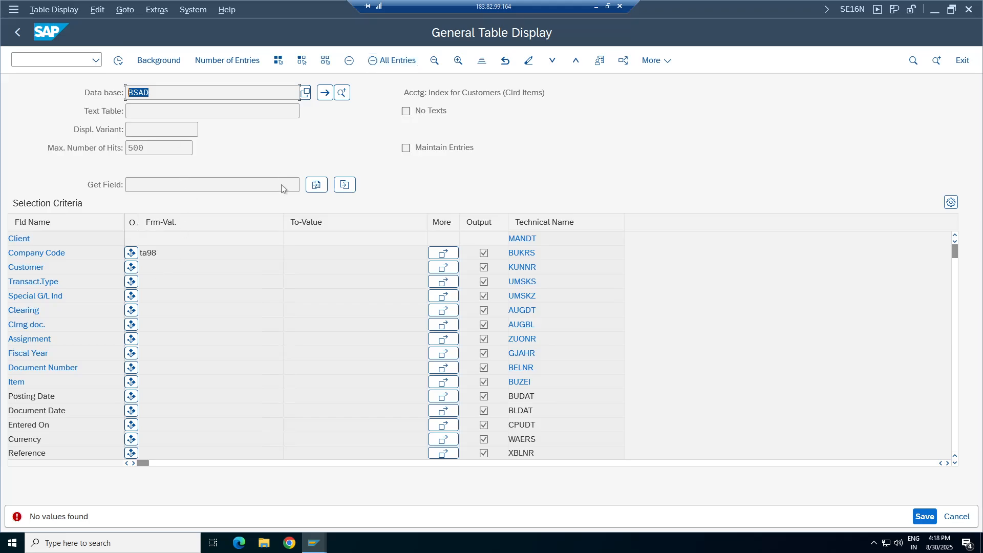
mouse_move(314, 542)
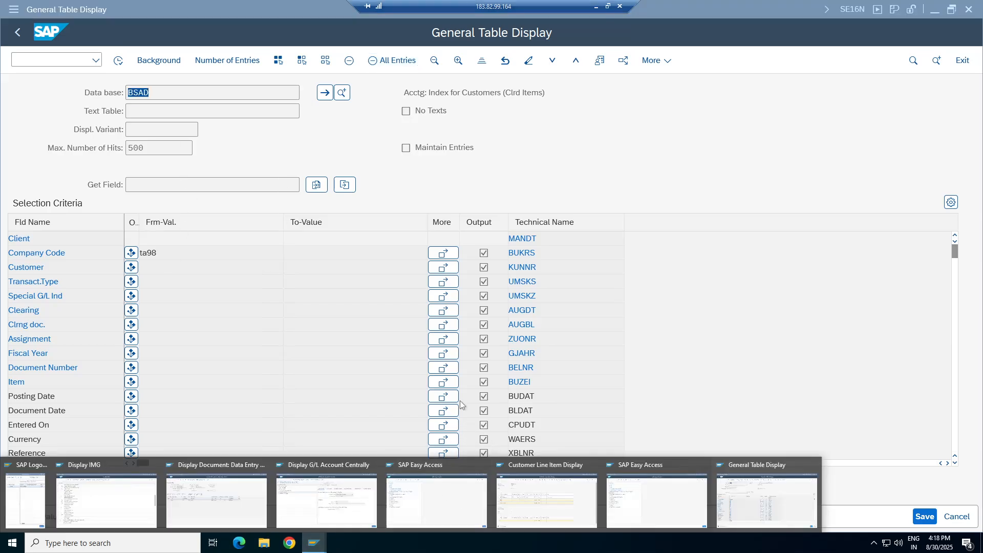
click(281, 149)
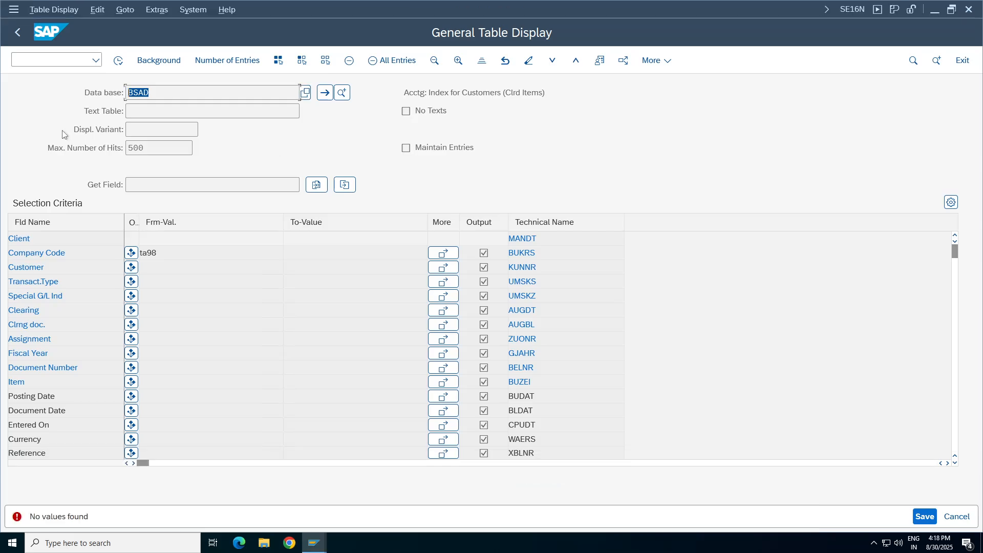
Step: Leave the BSAD table display and open transaction SE16N in a new session
click(19, 34)
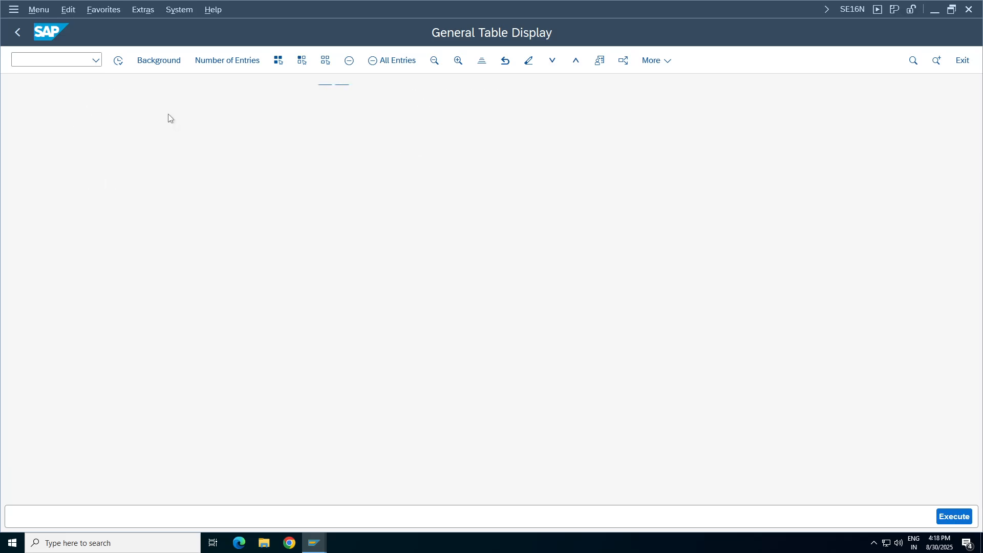
click(99, 62)
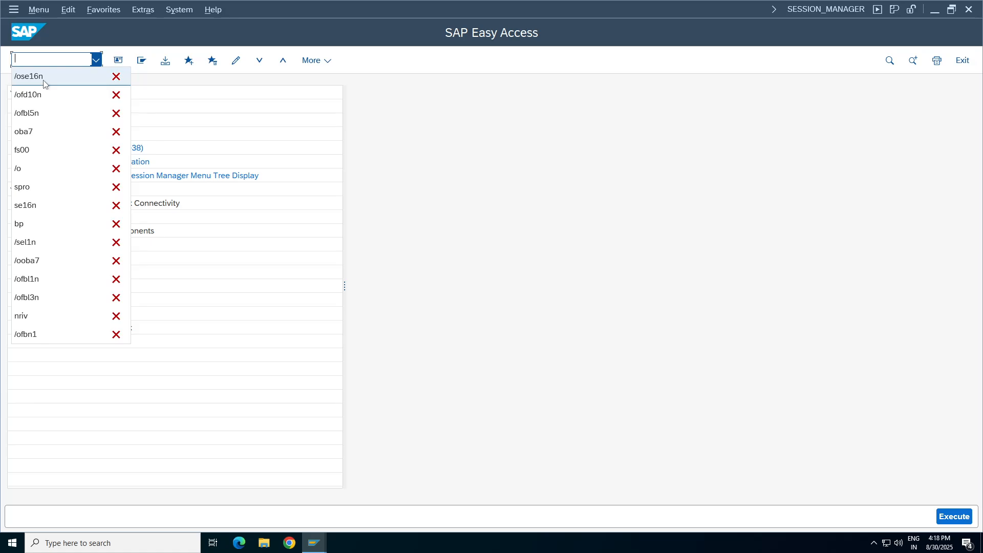
click(43, 77)
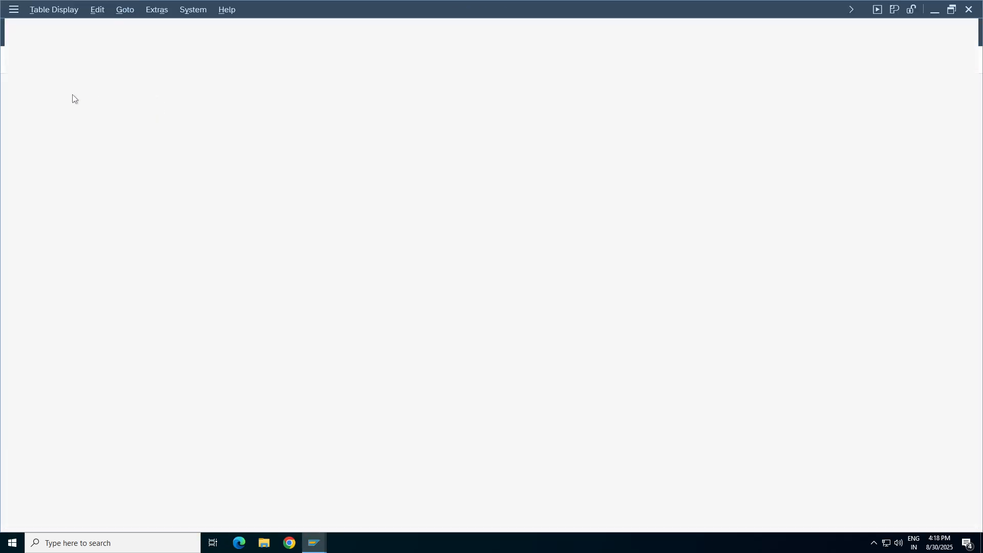
Step: Load table BUT100 in the general table display and check its description
click(300, 91)
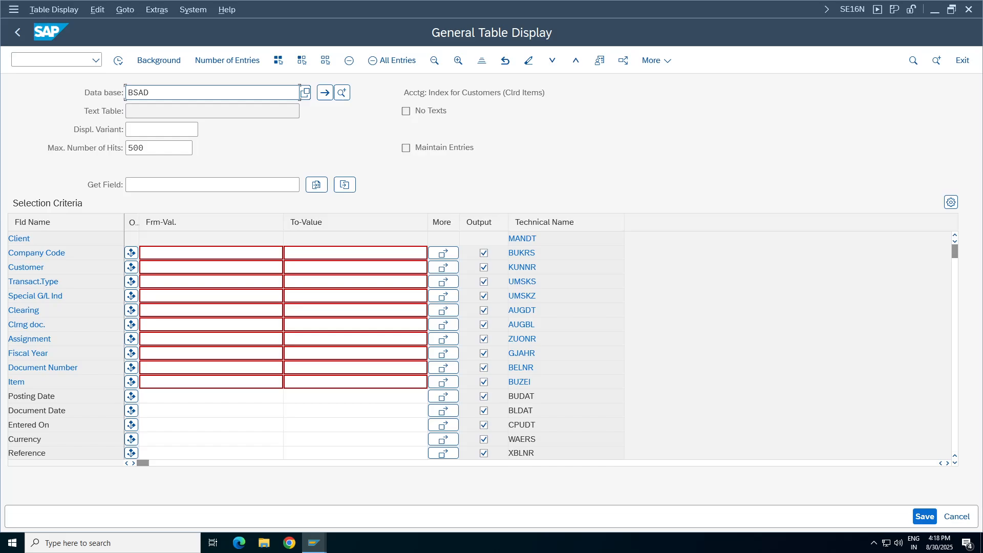
key(BackSpace)
key(BackSpace)
key(BackSpace)
key(BackSpace)
text(but)
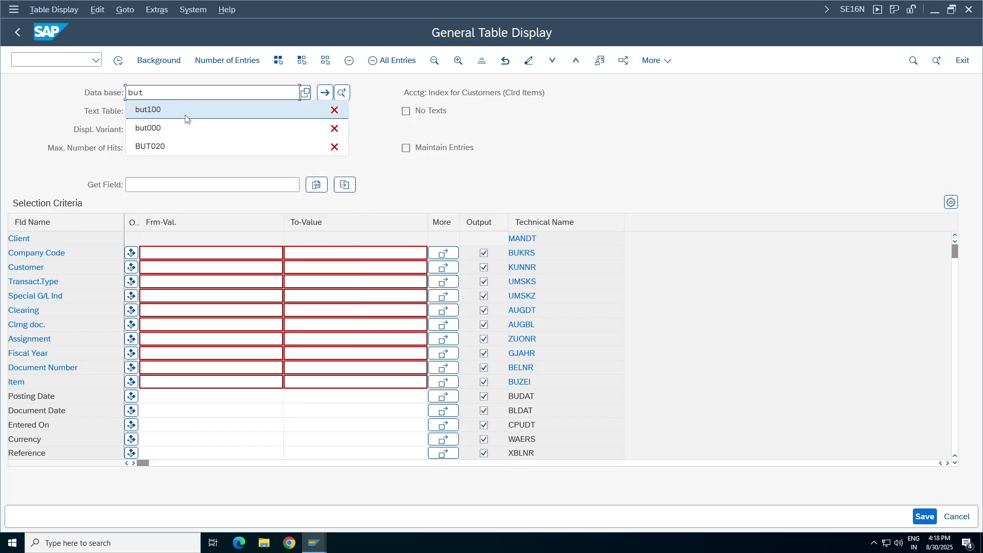
click(186, 128)
key(BackSpace)
key(BackSpace)
key(BackSpace)
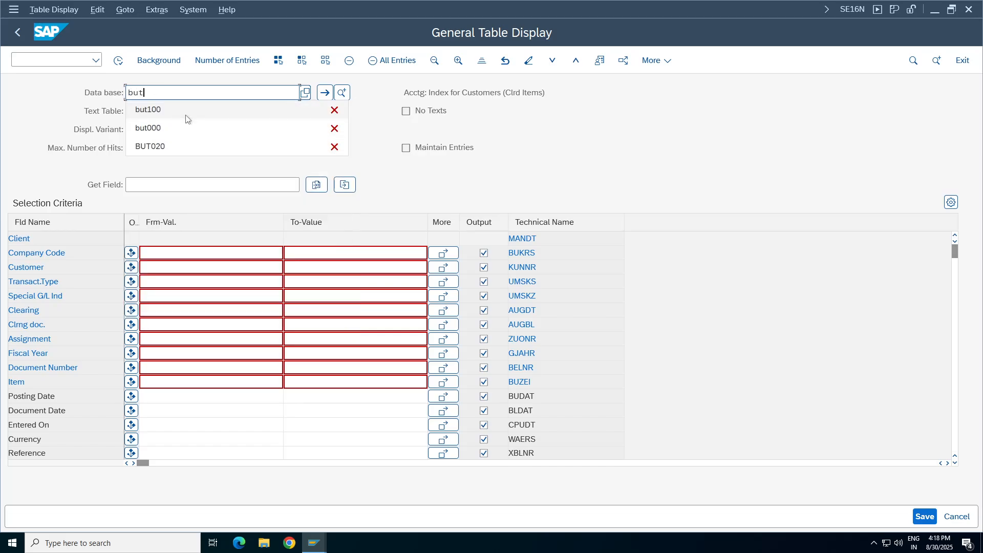
text(100)
key(Return)
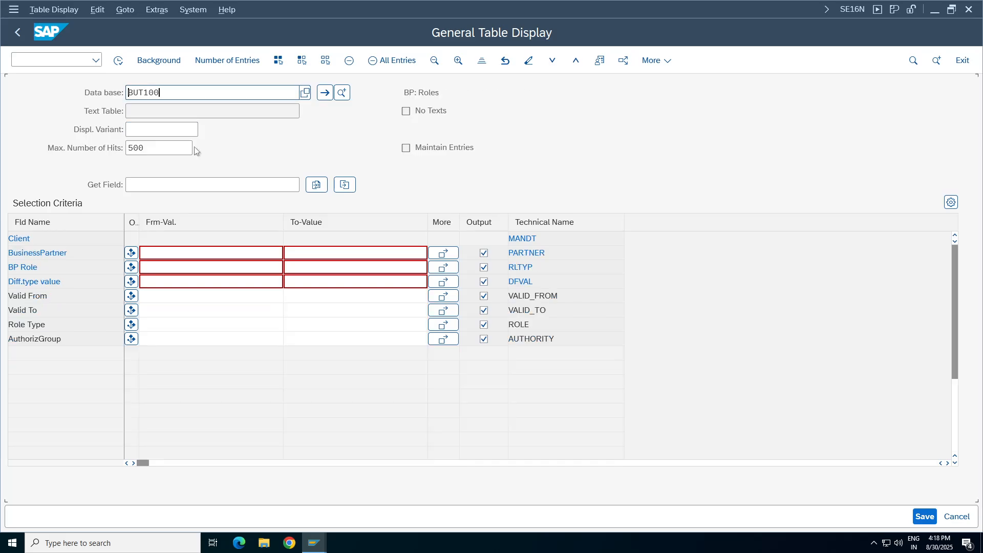
drag(451, 94, 402, 94)
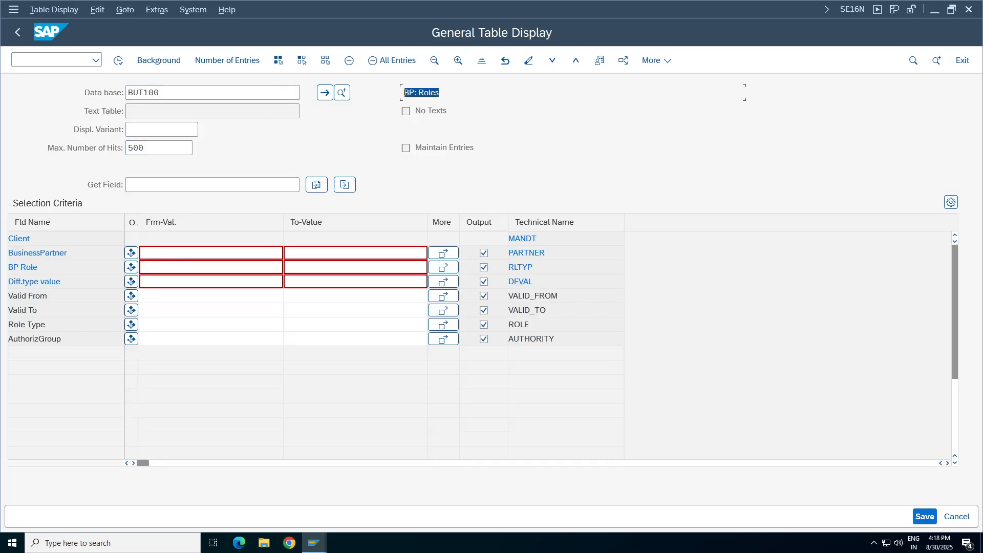
Step: Switch to the displayed FB03 document and copy the customer account number from its first line item
click(211, 253)
click(211, 267)
click(211, 253)
click(314, 543)
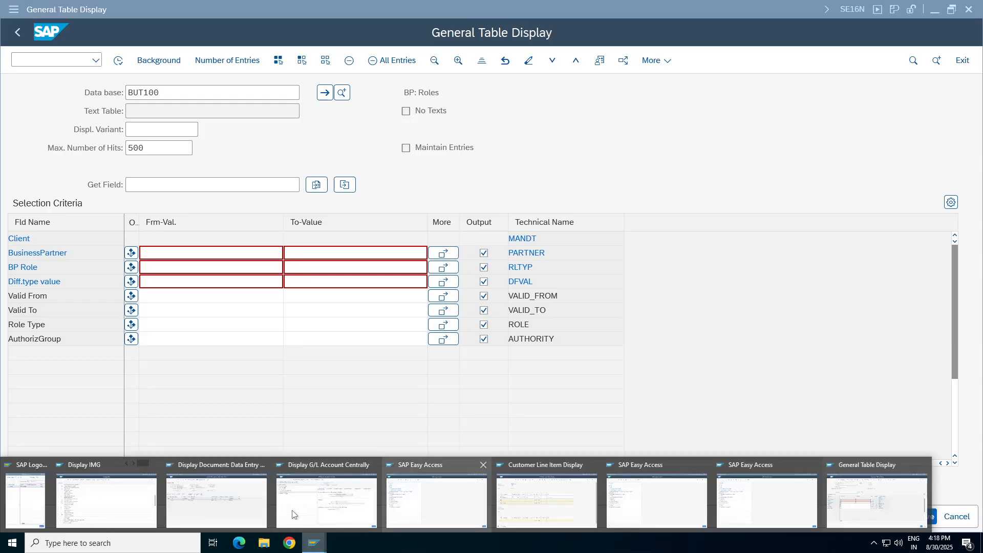
click(244, 514)
click(179, 248)
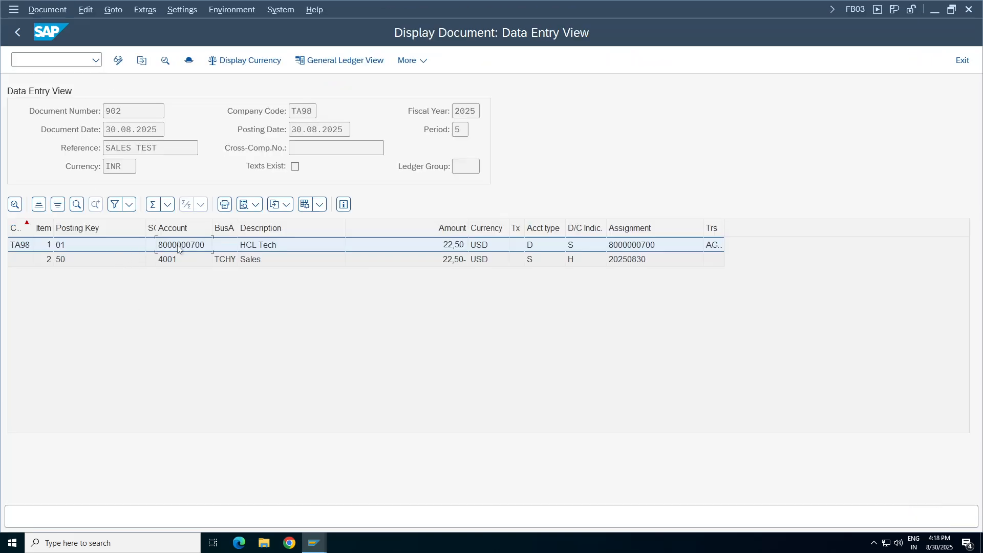
key(ctrl+c)
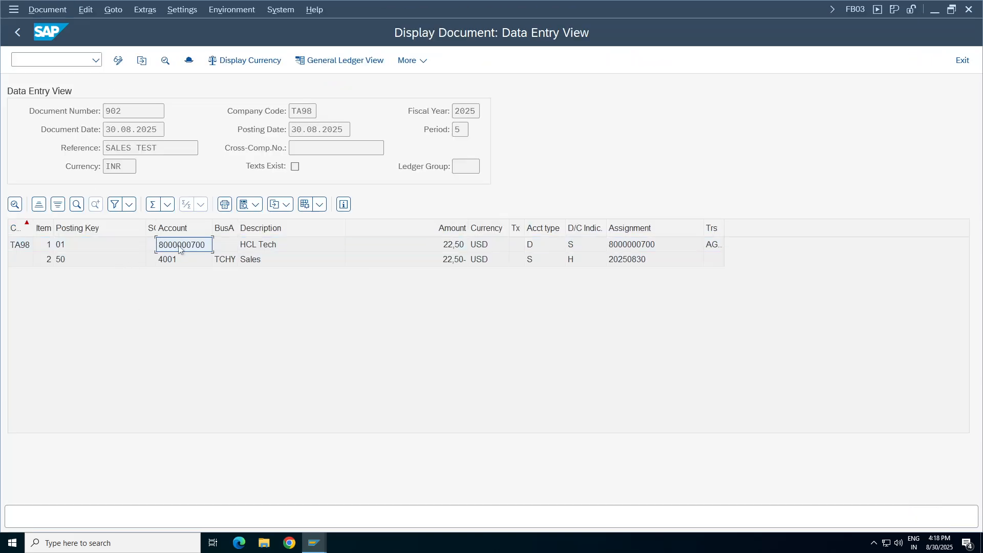
Step: Display the BUT100 entries for the copied business partner number and check the partner and BP role
click(314, 542)
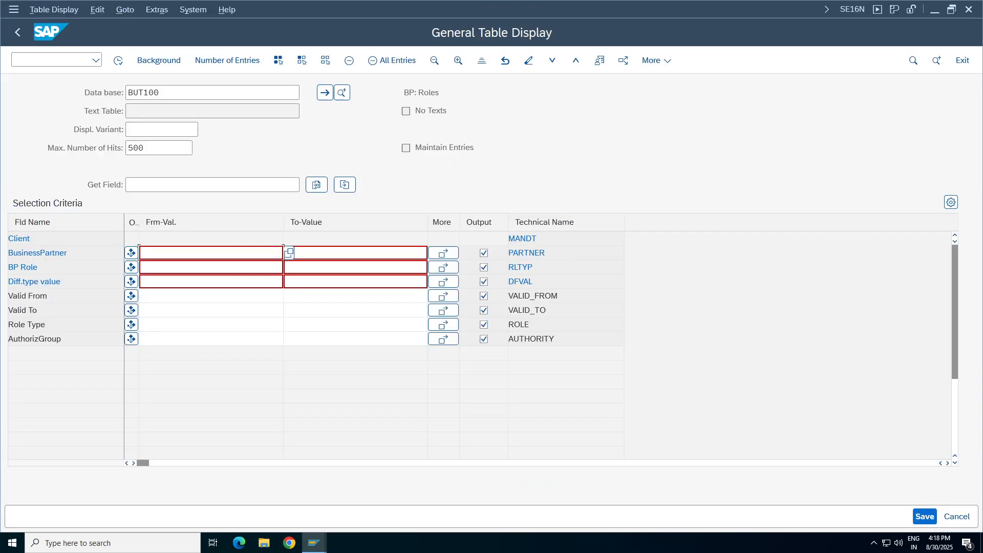
key(ctrl+v)
click(118, 60)
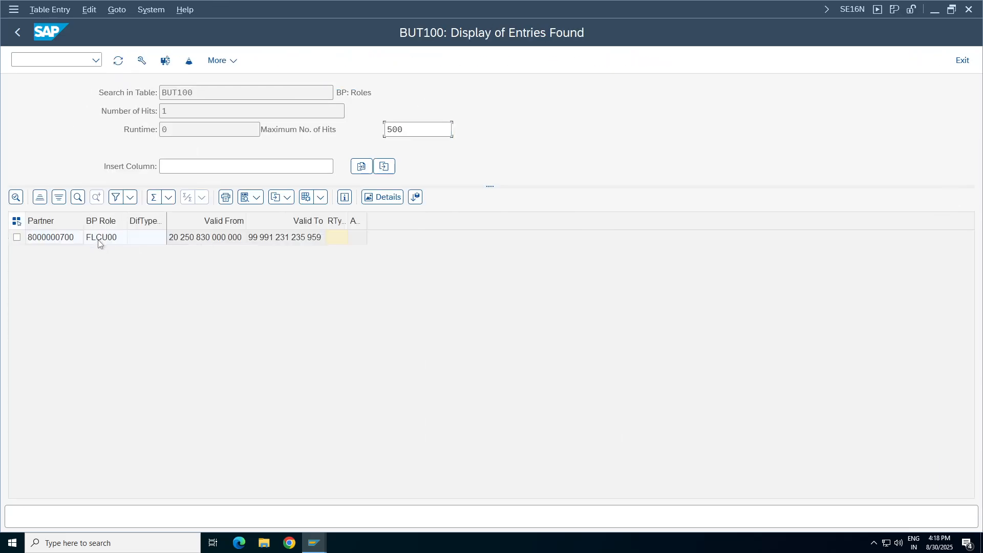
click(100, 239)
click(43, 241)
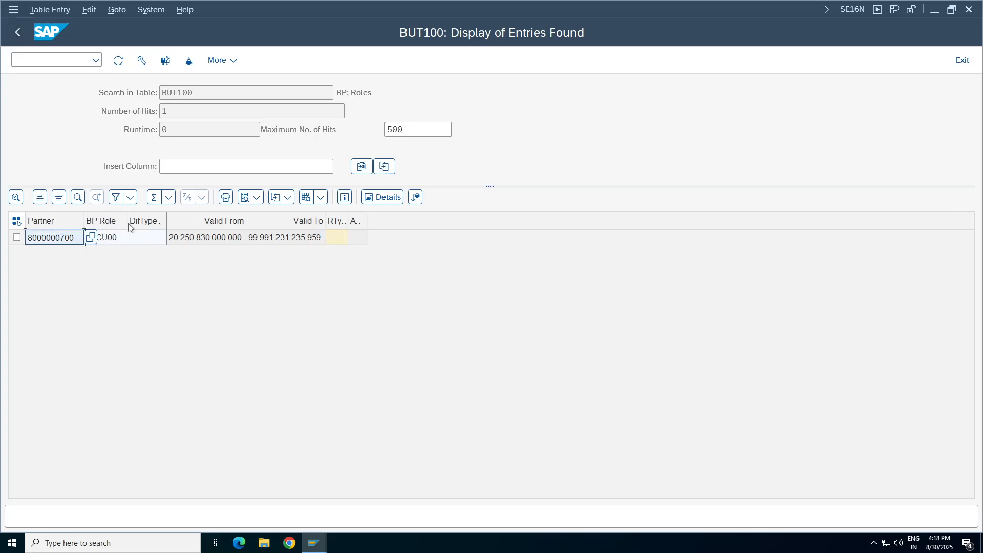
click(269, 89)
Step: Return to the table selection, load table BUT000 instead and check its description
click(20, 33)
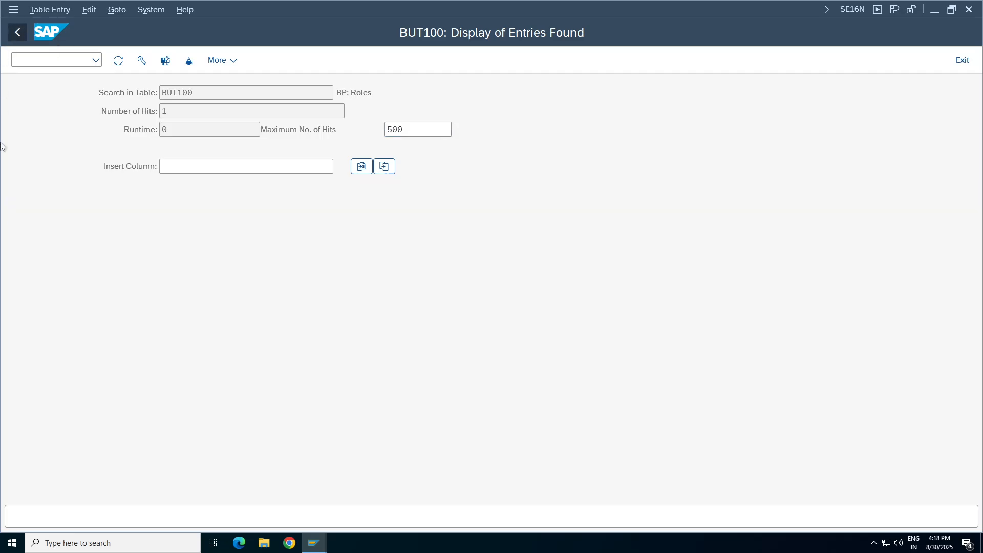
click(299, 92)
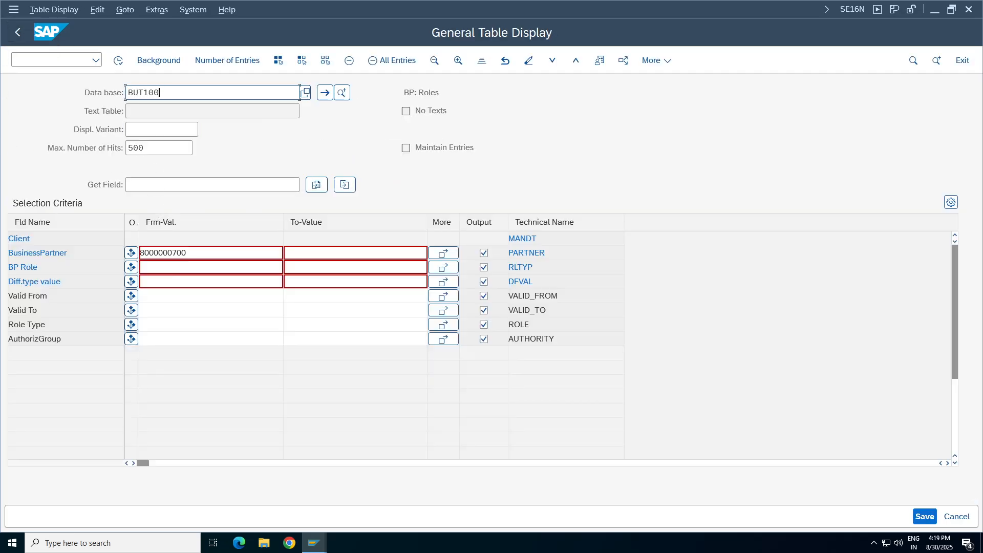
key(BackSpace)
key(BackSpace)
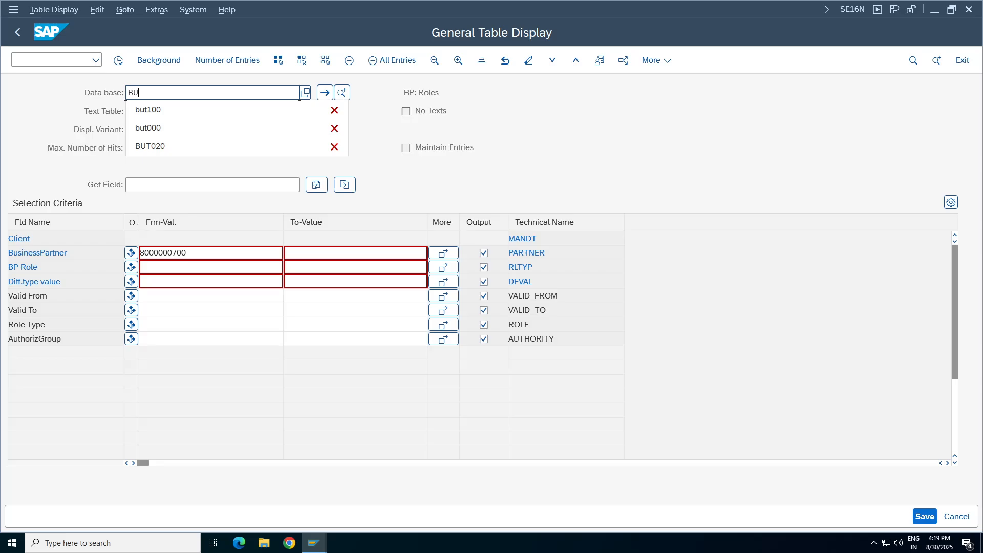
text(T000)
key(Return)
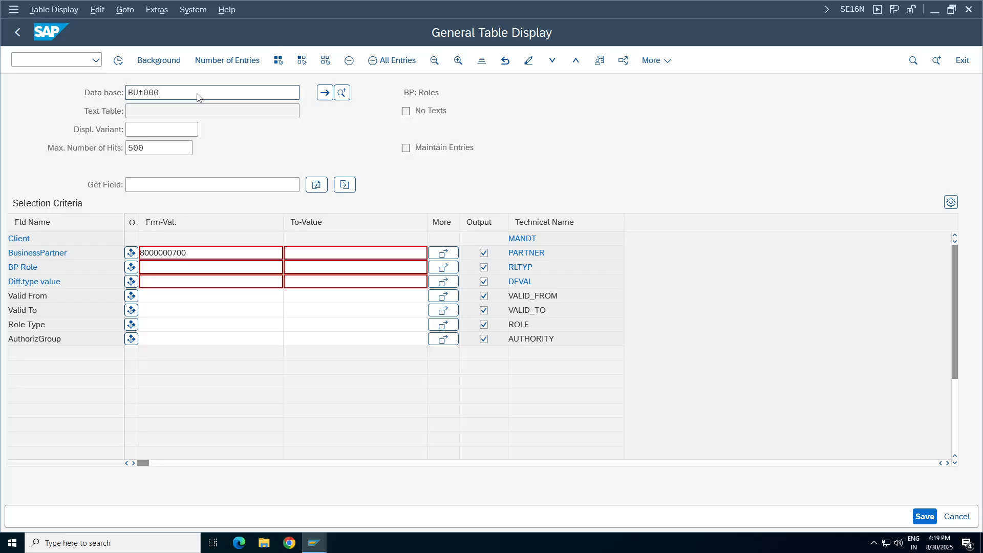
drag(532, 92, 404, 93)
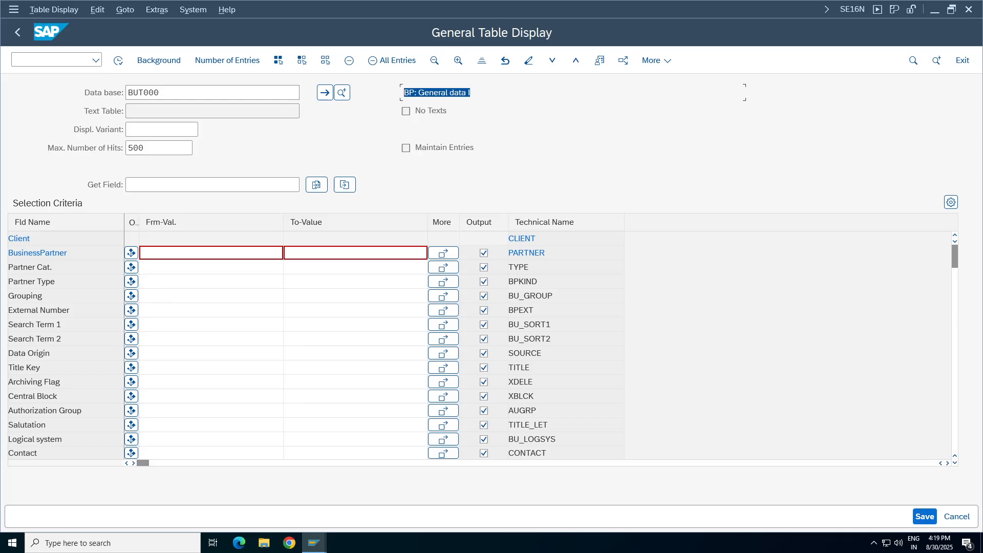
Step: Display the BUT000 entry for the same business partner, widen the Grouping column and check the grouping and name
click(211, 252)
key(ctrl+v)
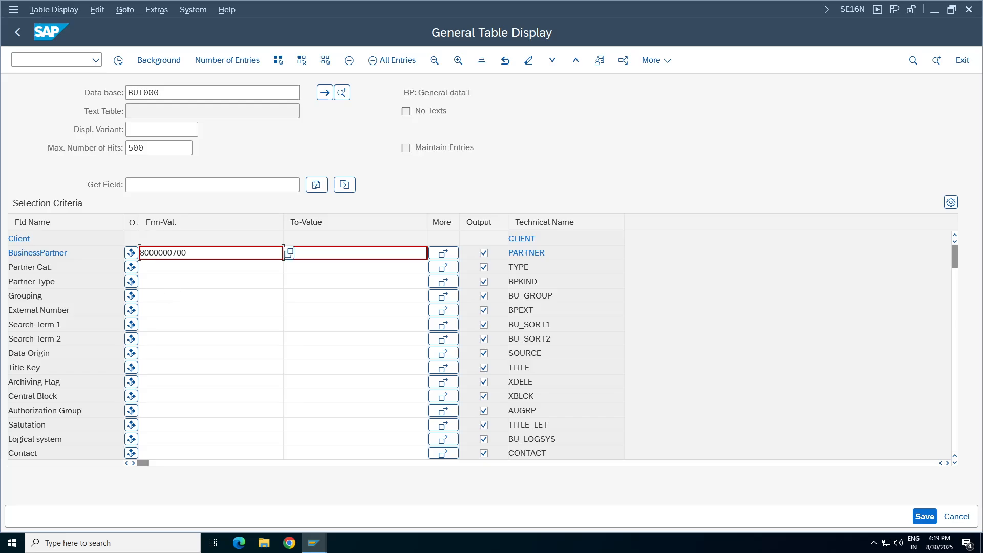
key(F8)
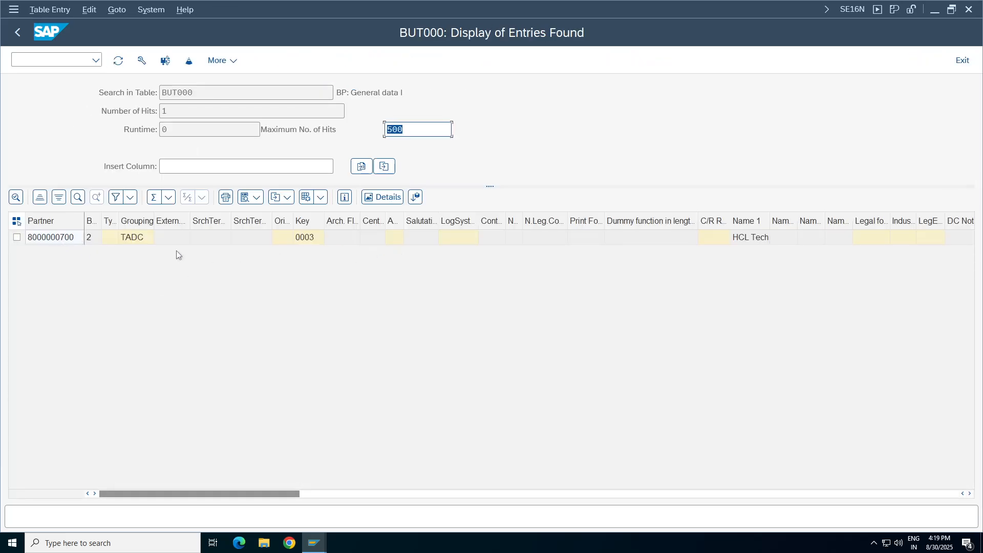
drag(154, 220, 194, 221)
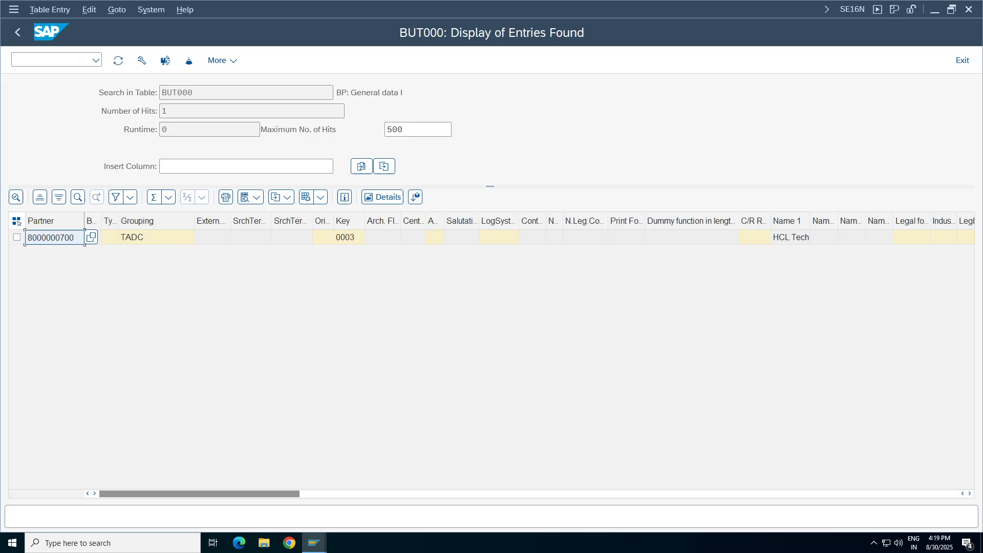
drag(404, 93, 335, 93)
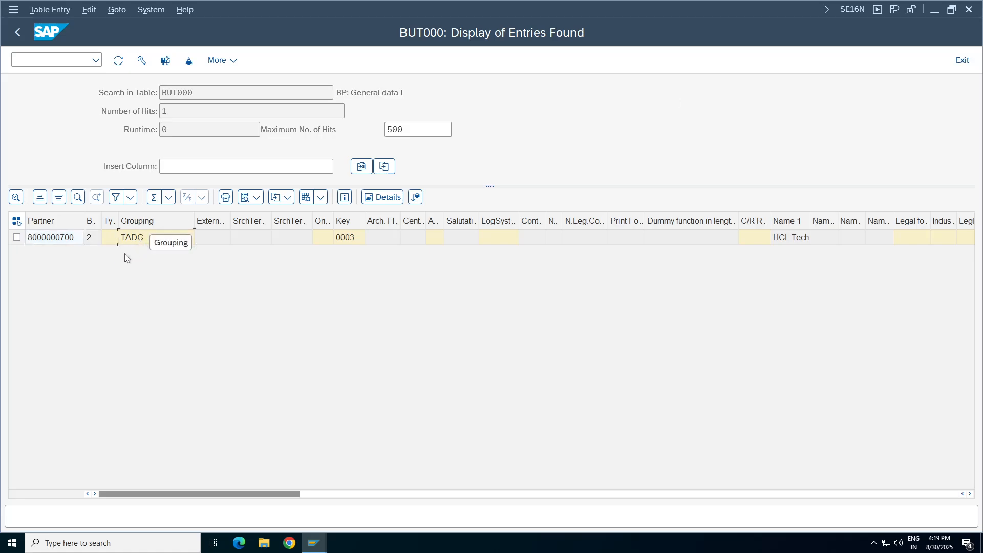
click(136, 240)
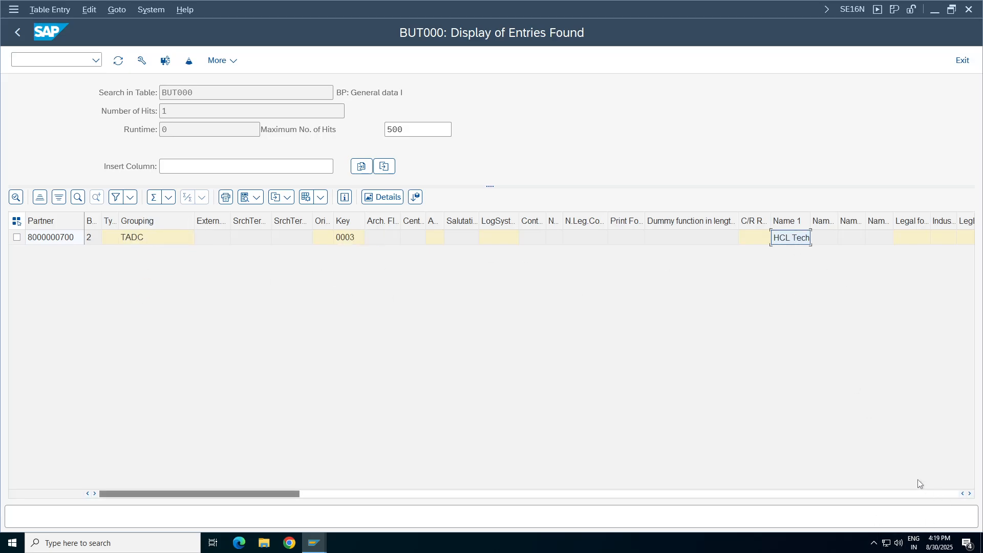
Step: Copy the Business Partner GUID from the BUT000 entry
click(921, 496)
click(920, 492)
click(920, 492)
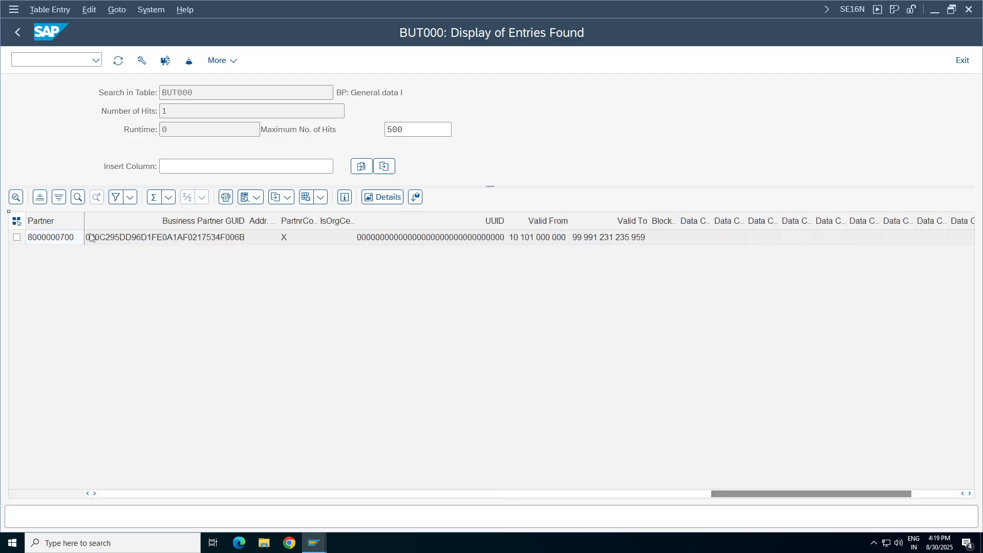
click(184, 242)
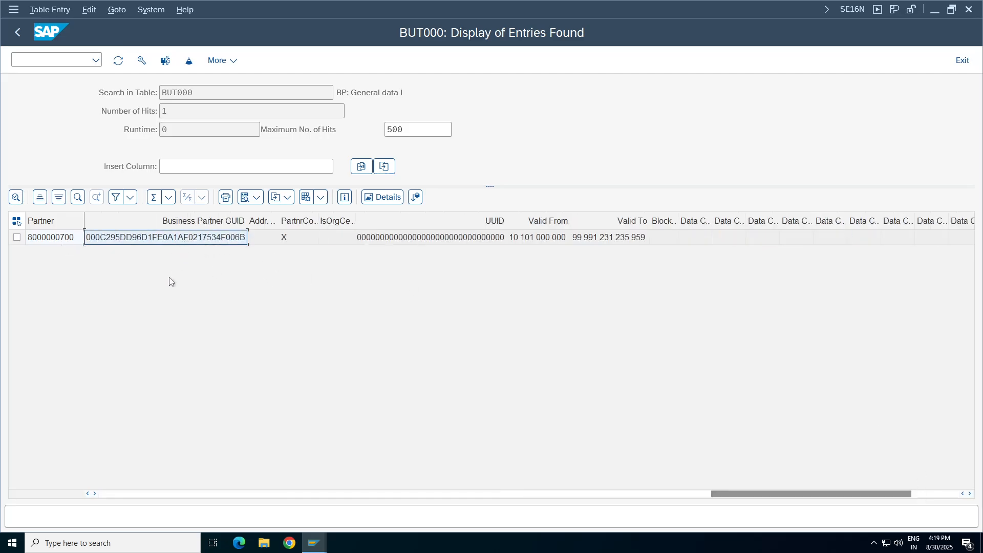
key(ctrl+c)
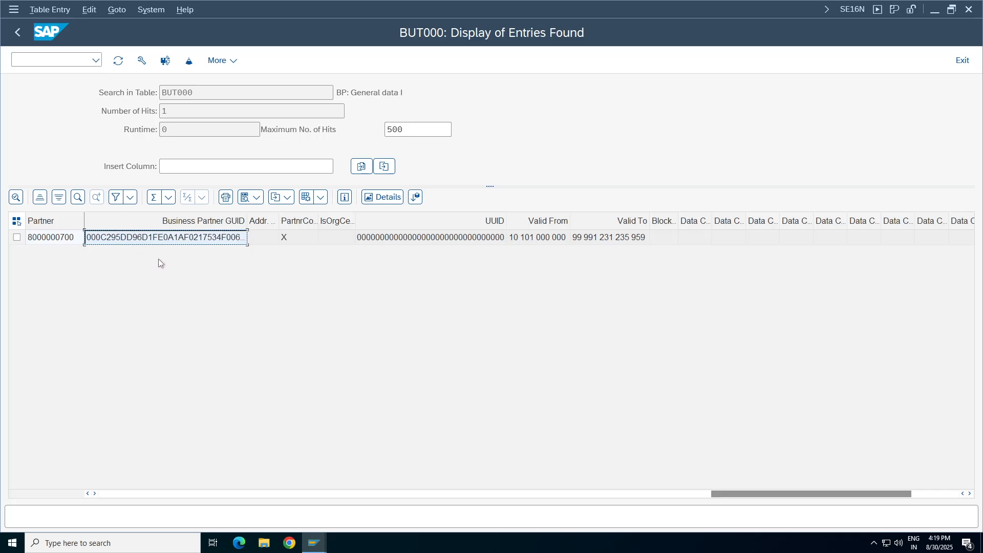
Step: Return to the table selection and load table CVI_CUST_LINK in place of BUT000
click(17, 31)
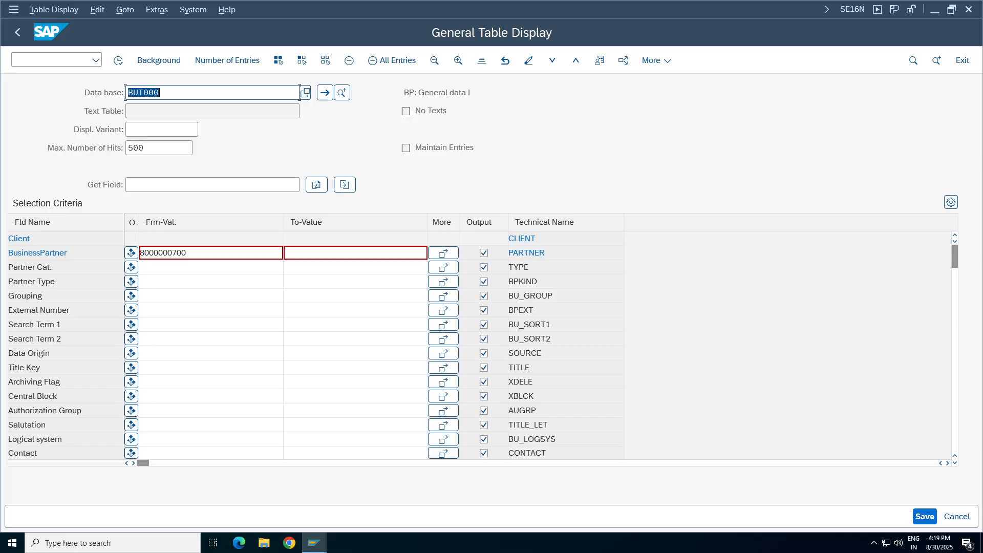
key(BackSpace)
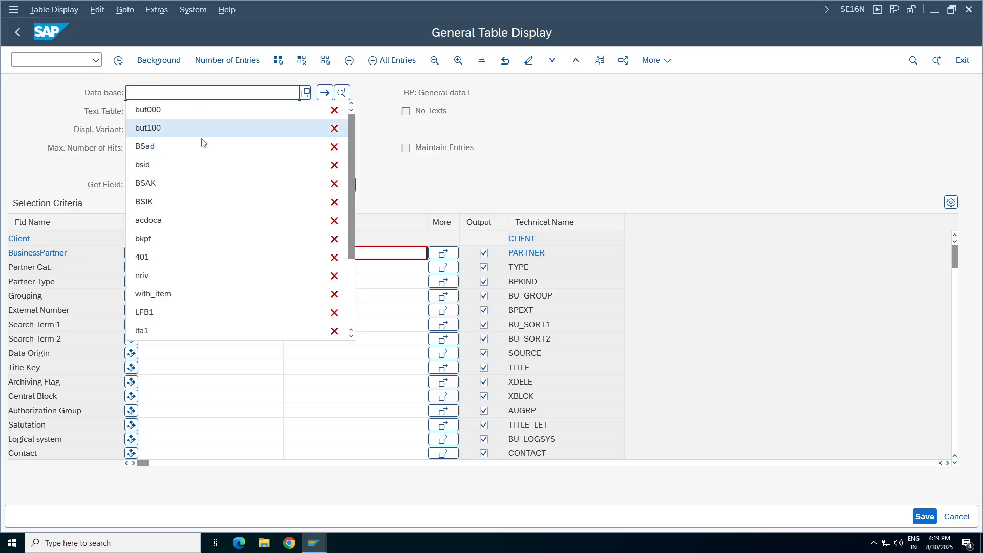
click(162, 107)
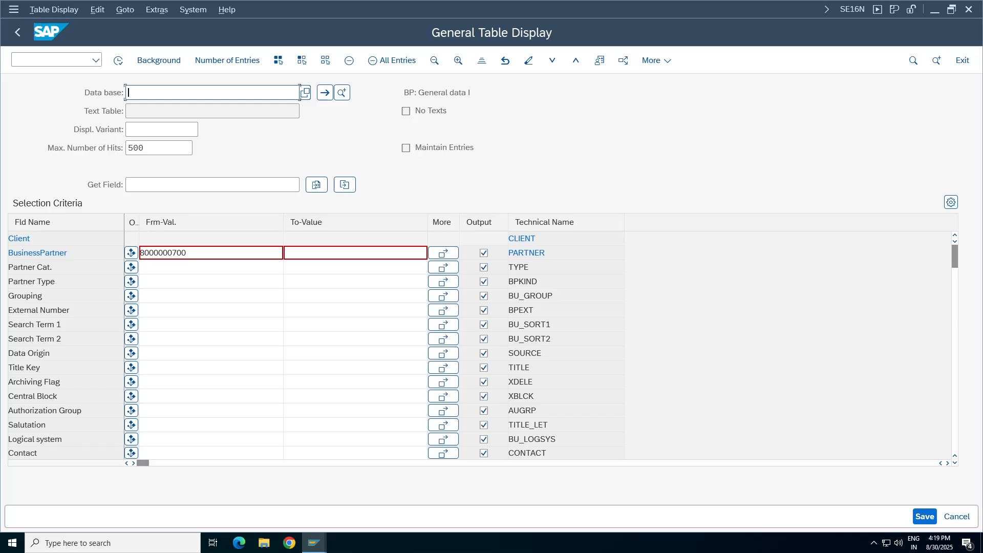
key(BackSpace)
text(CVI)
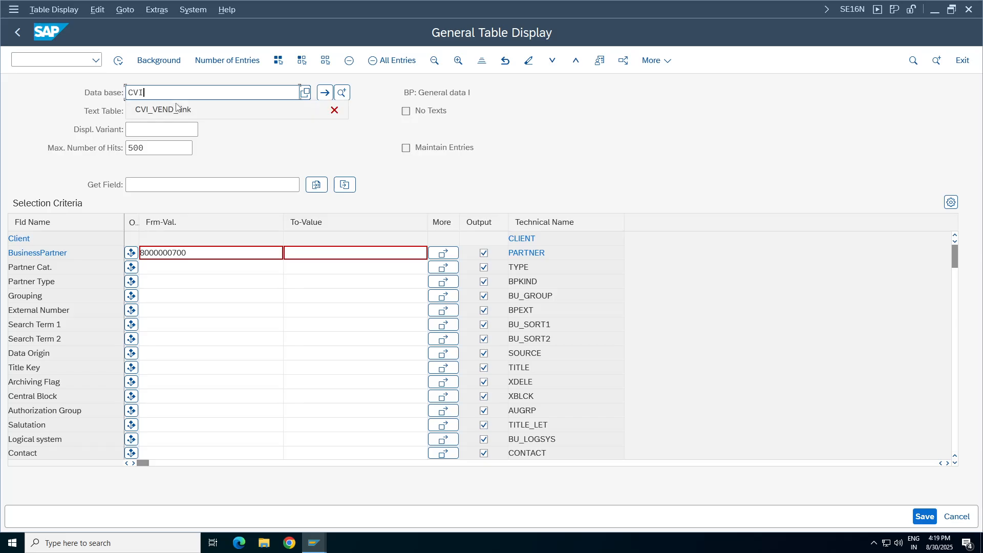
click(169, 109)
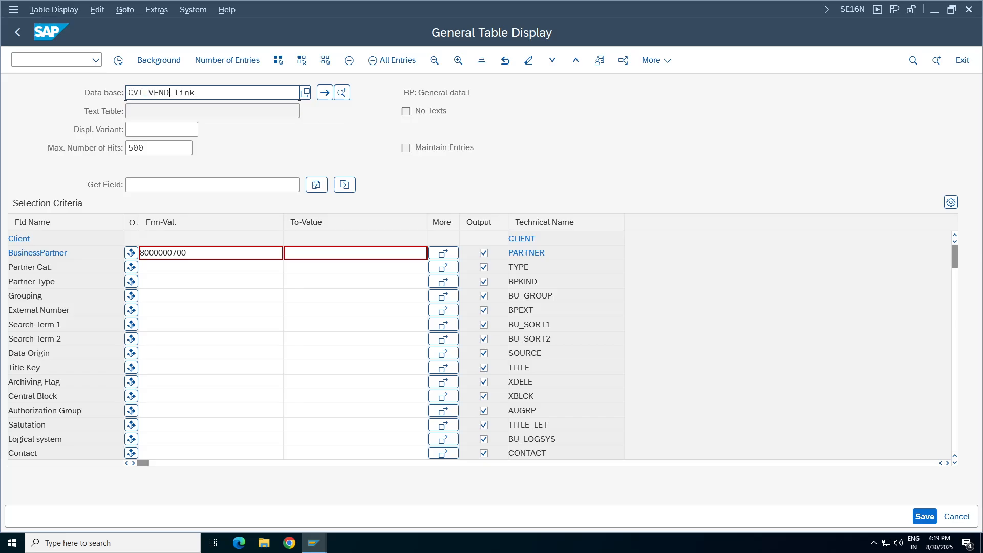
click(169, 92)
key(BackSpace)
key(BackSpace)
key(BackSpace)
key(BackSpace)
text(CUST)
key(Return)
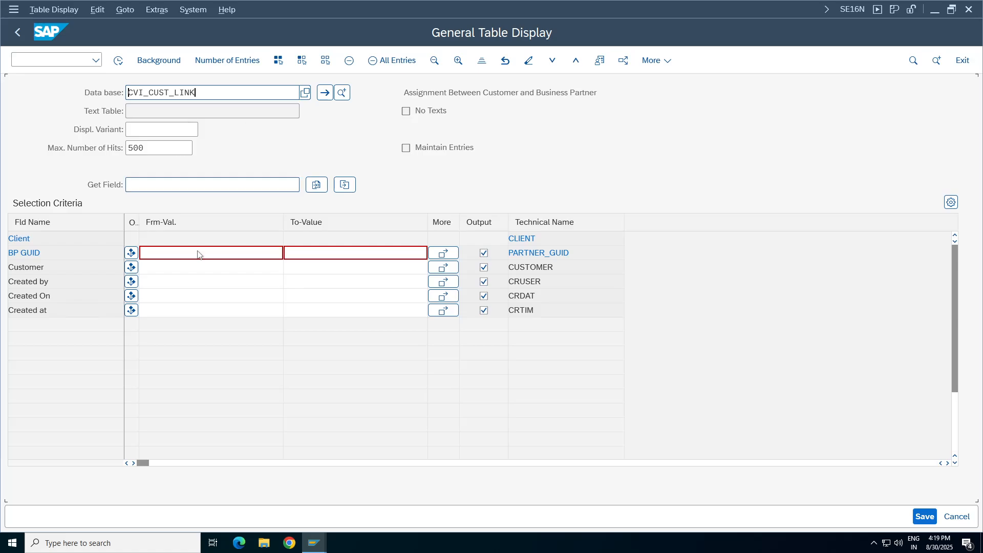
Step: Display the CVI_CUST_LINK entry for the copied Business Partner GUID and check the customer assigned to it
click(281, 253)
text(C295DD96D1FE0A1AF0217534F006B)
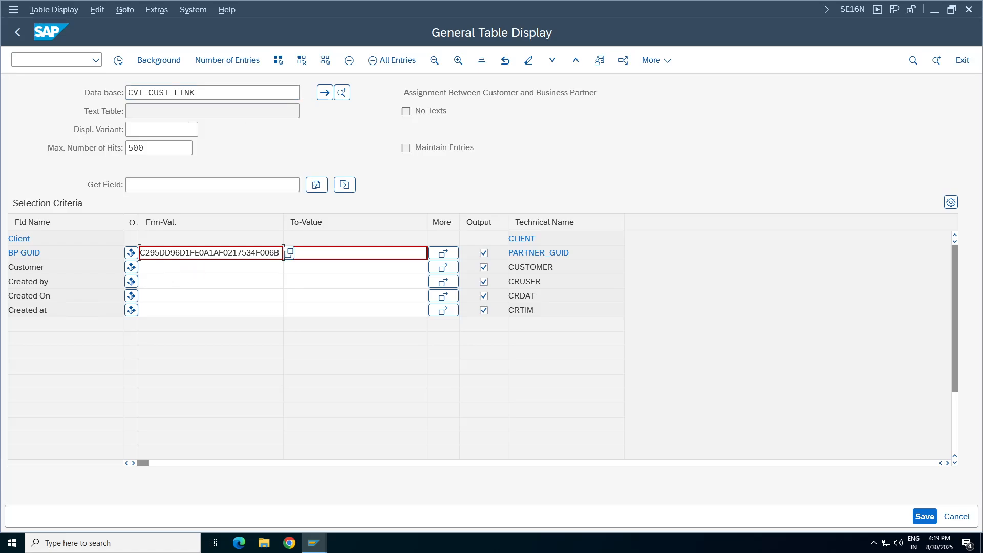
click(119, 61)
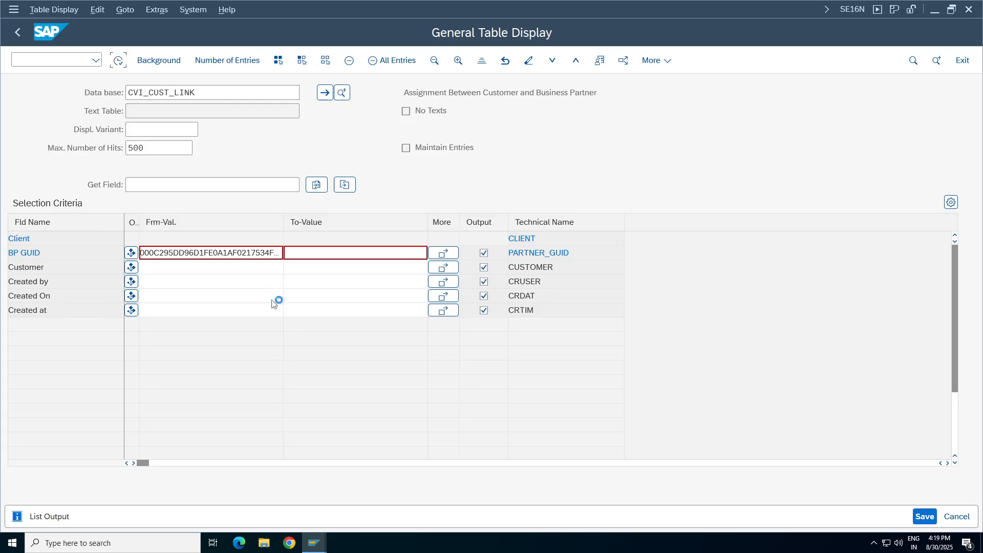
click(143, 236)
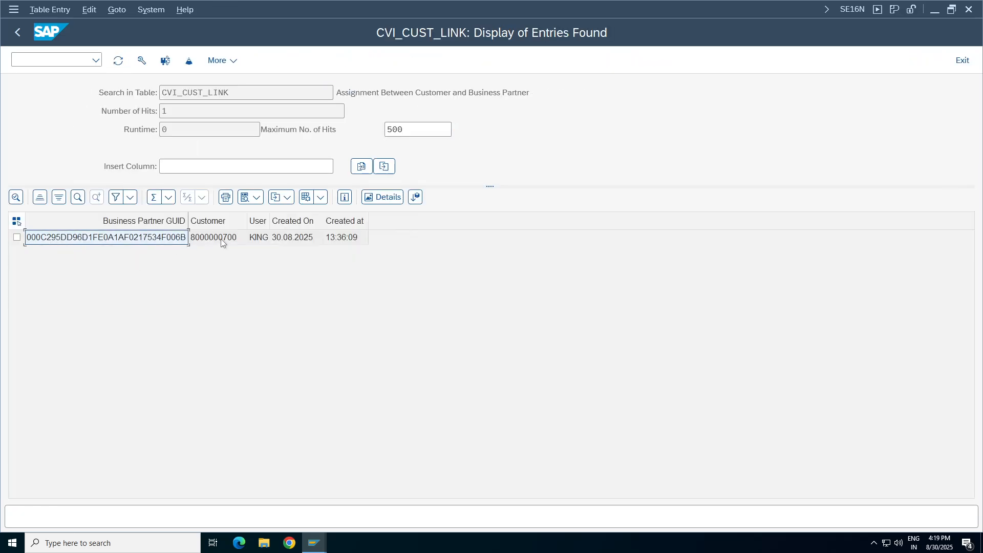
click(220, 239)
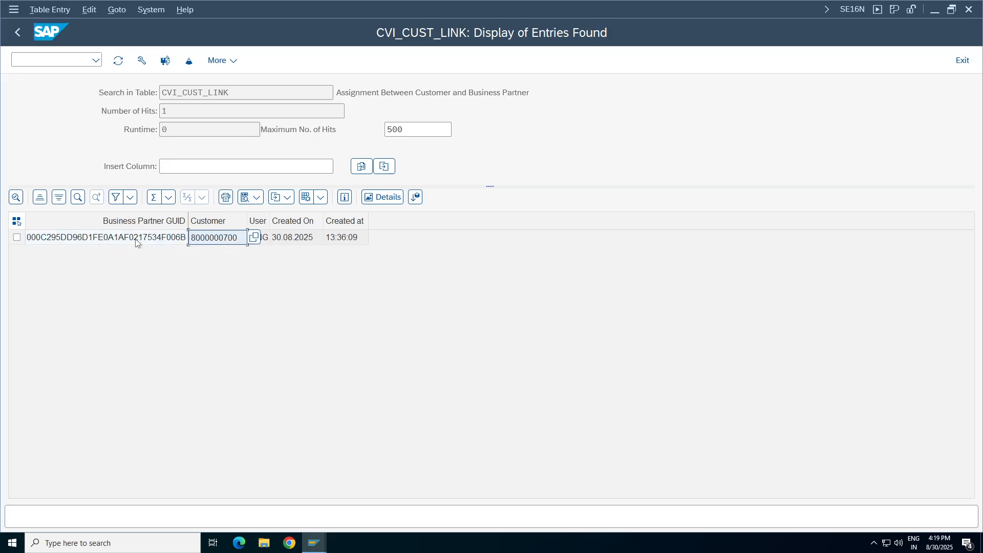
Step: Return to the table selection, reload table BUT000 and display the entry for the same business partner number
click(17, 32)
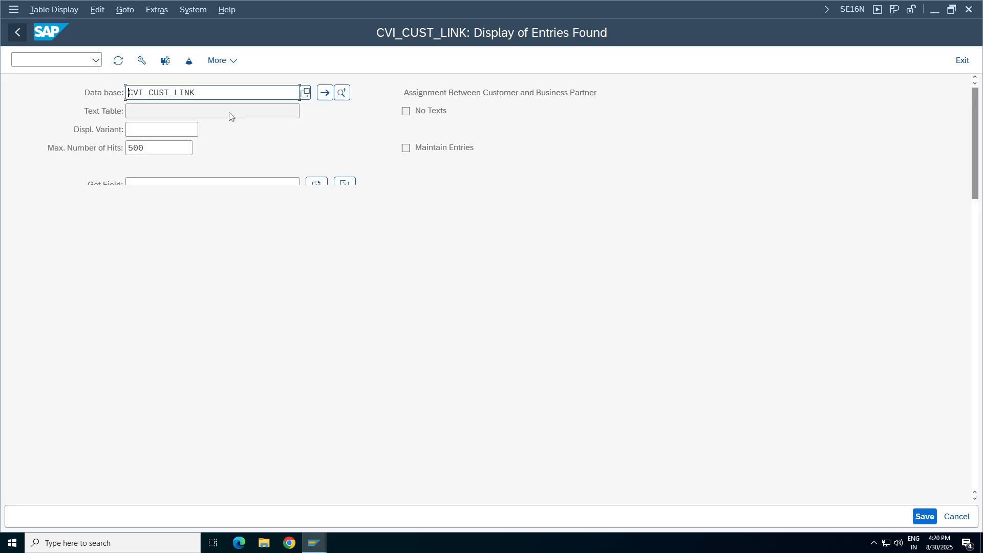
key(BackSpace)
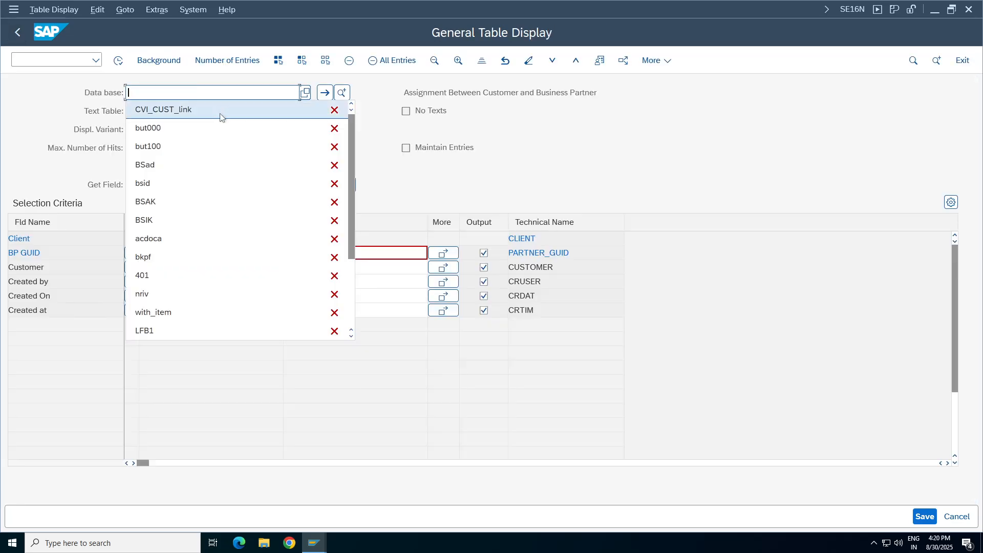
click(171, 129)
key(Return)
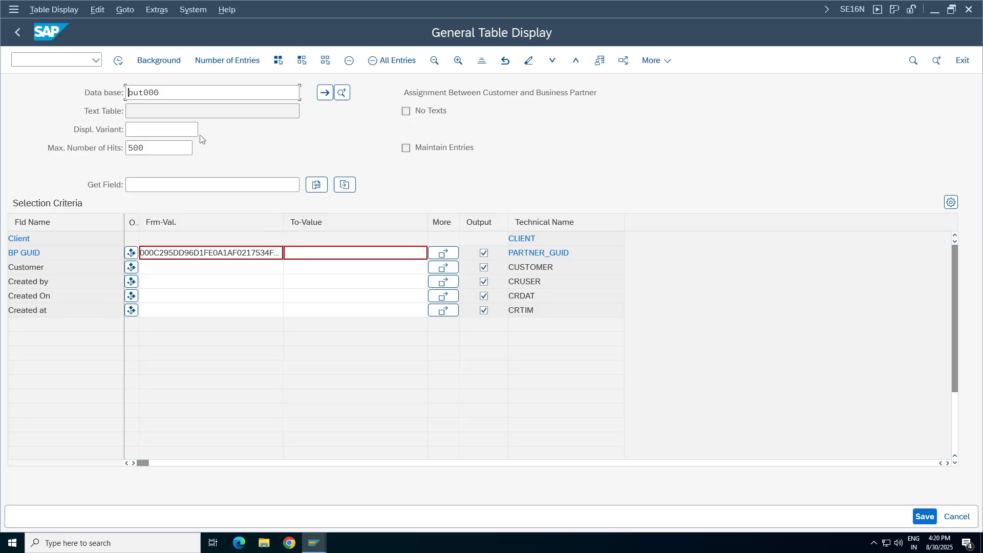
click(183, 253)
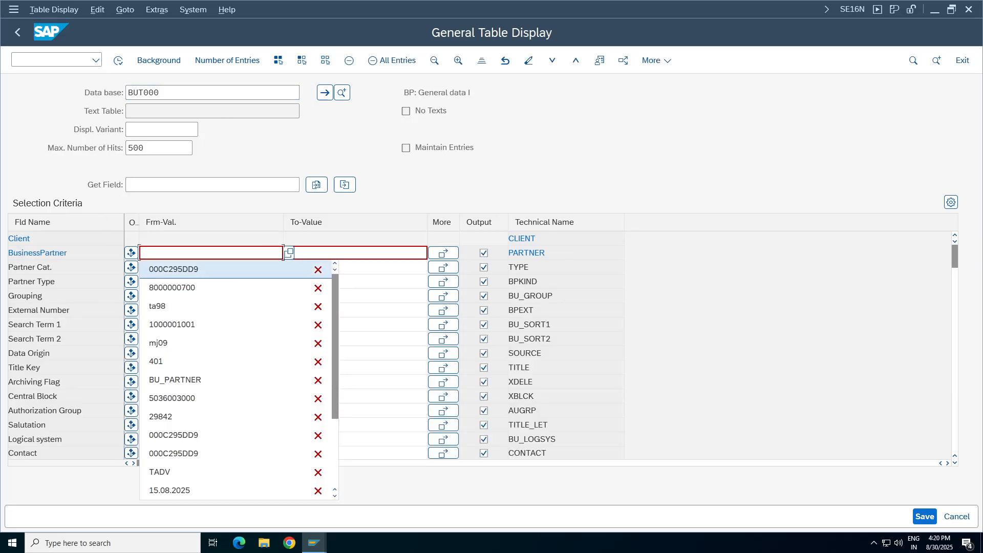
click(185, 287)
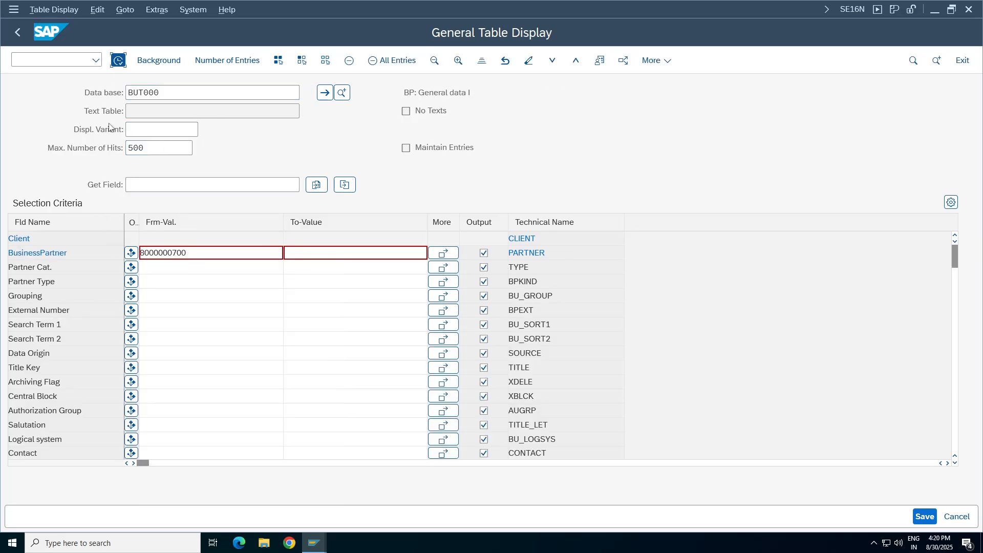
key(F8)
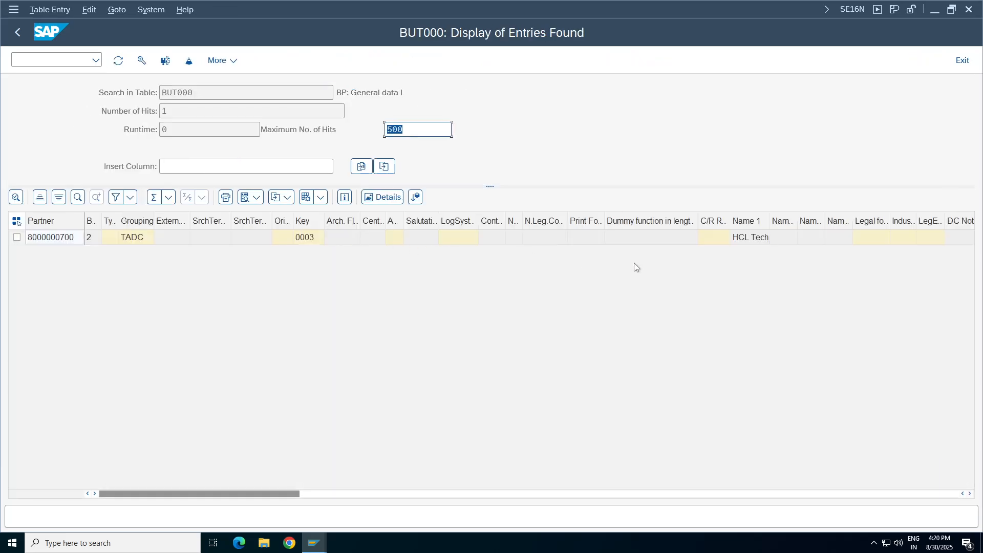
Step: Look through the columns of the BUT000 entry for the name, creation and change data, and Business Partner GUID
key(Right)
key(Right)
key(Right)
key(Right)
key(Right)
key(Right)
key(Right)
key(Right)
key(Right)
key(Right)
key(Right)
key(Right)
key(Right)
key(Right)
key(Right)
key(Right)
key(Right)
key(Right)
key(Right)
key(Right)
key(Right)
key(Right)
key(Right)
key(Right)
key(Right)
key(Right)
key(Right)
key(Right)
key(Right)
key(Right)
key(Right)
key(Right)
key(Right)
key(Right)
key(Right)
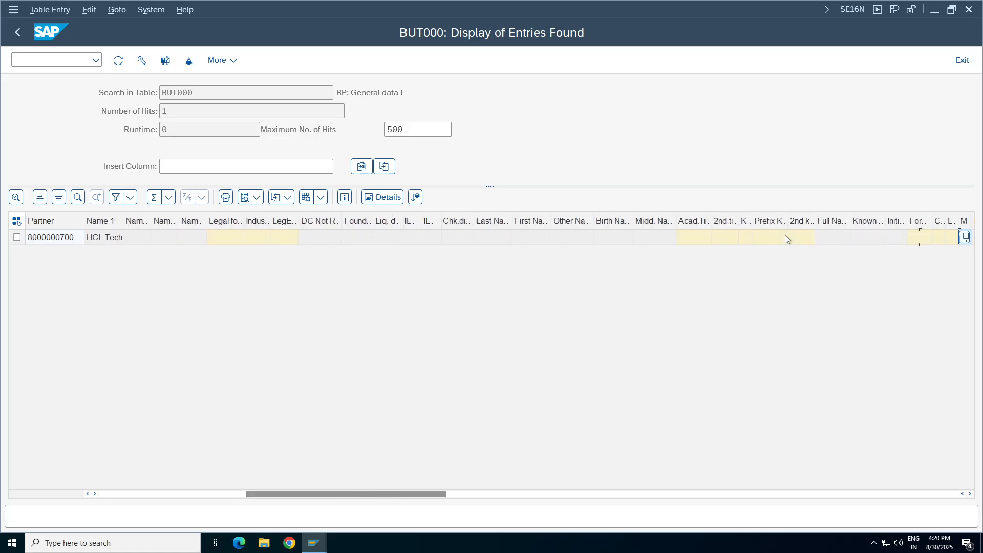
drag(572, 492, 898, 478)
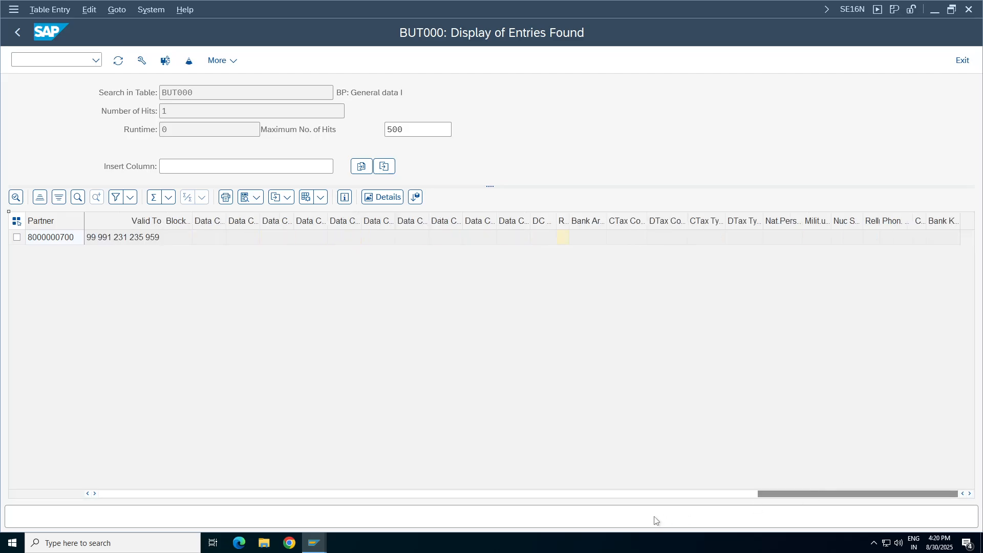
drag(779, 494, 616, 520)
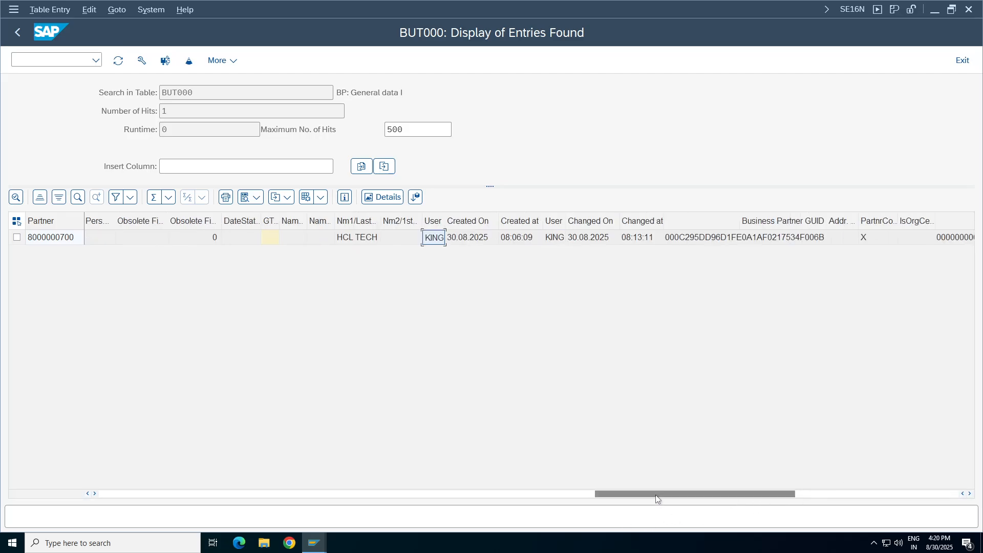
drag(656, 494, 549, 478)
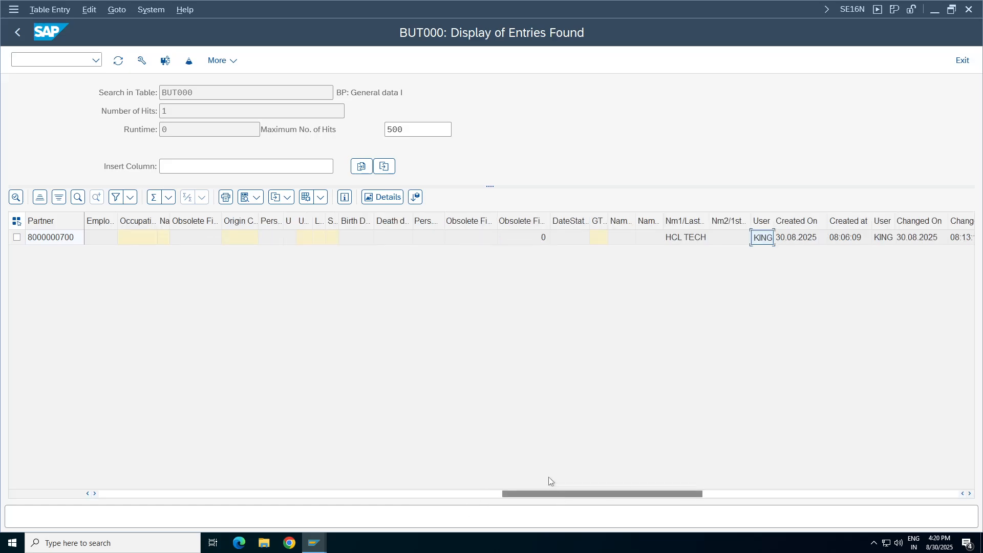
Step: Open the detailed display of the BUT000 entry, examine the Business Partner GUID field, and return to the table selection
double_click(763, 237)
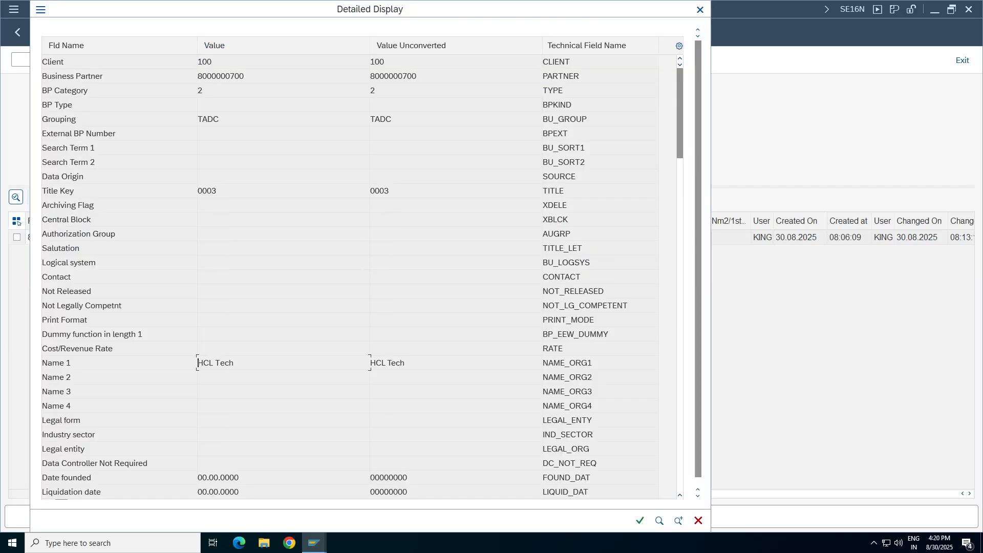
scroll(358, 276, down, 1)
scroll(358, 276, down, 1)
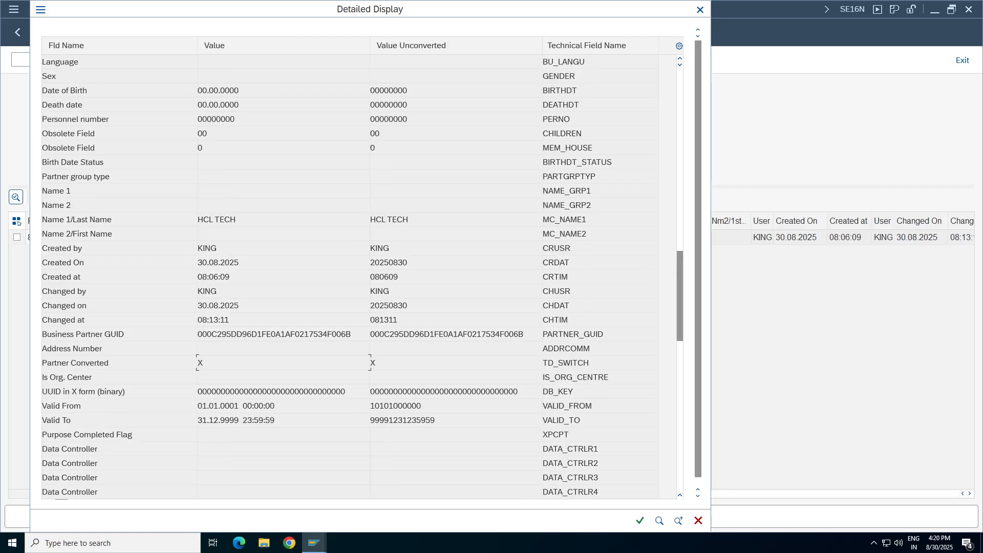
drag(351, 334, 197, 334)
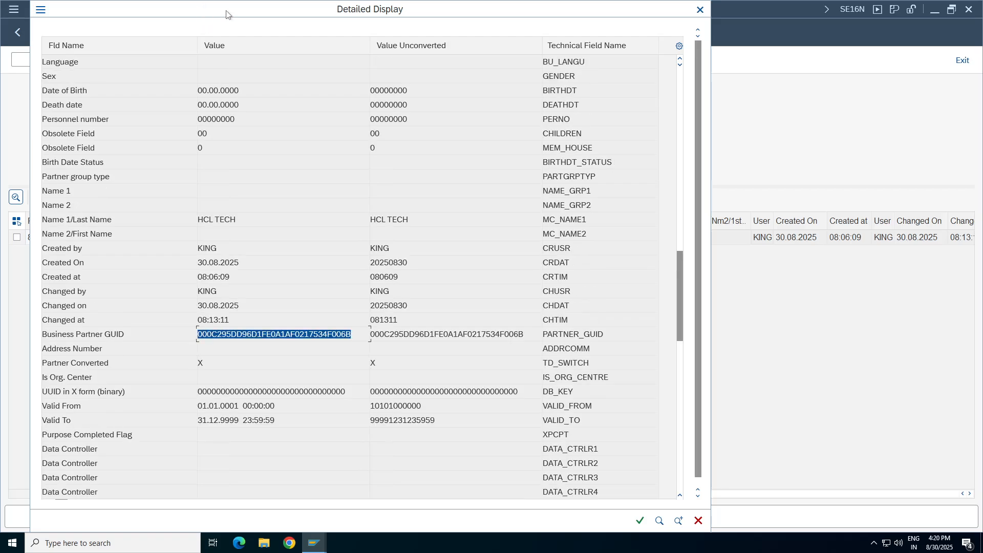
drag(225, 11, 632, 113)
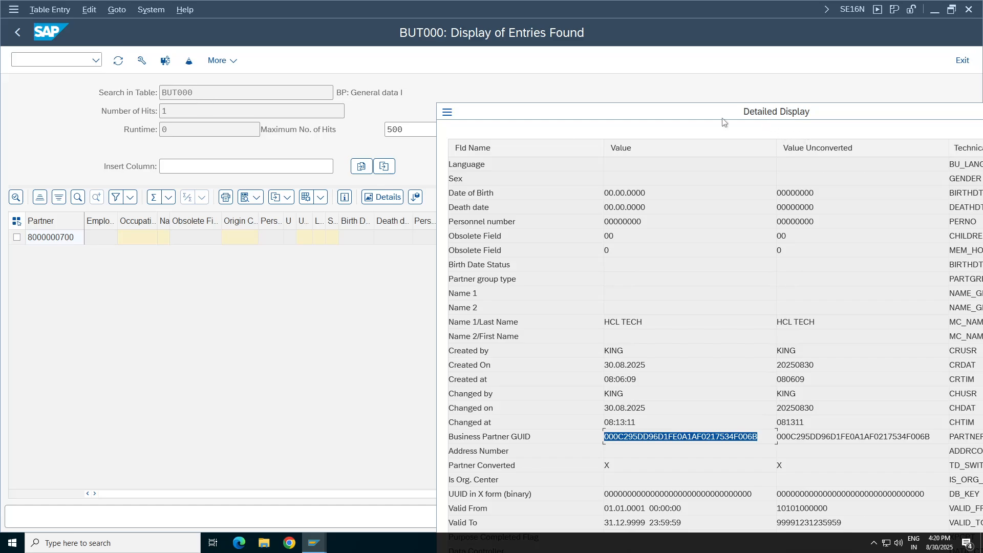
drag(722, 117, 303, 118)
click(688, 114)
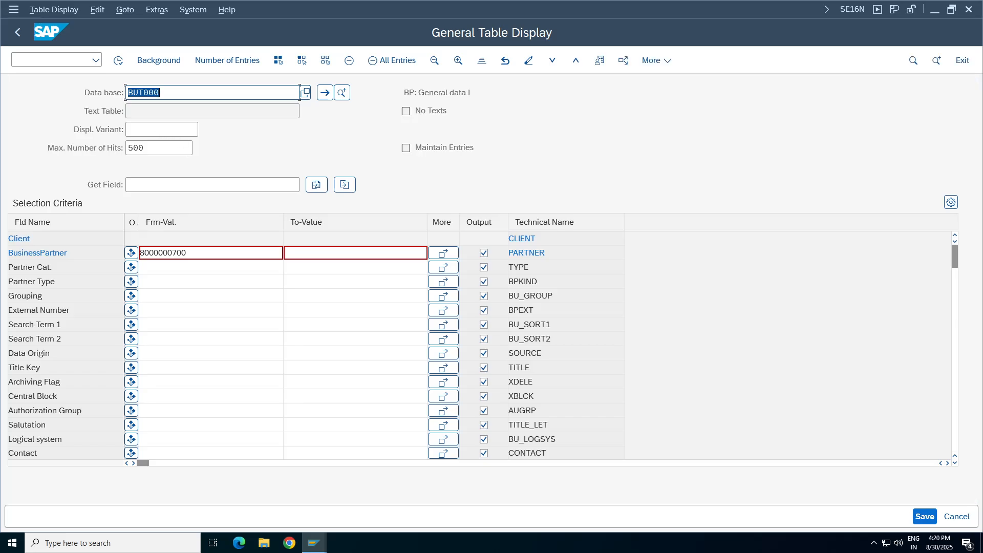
Step: Load table KNA1 in place of BUT000 and check its description
key(BackSpace)
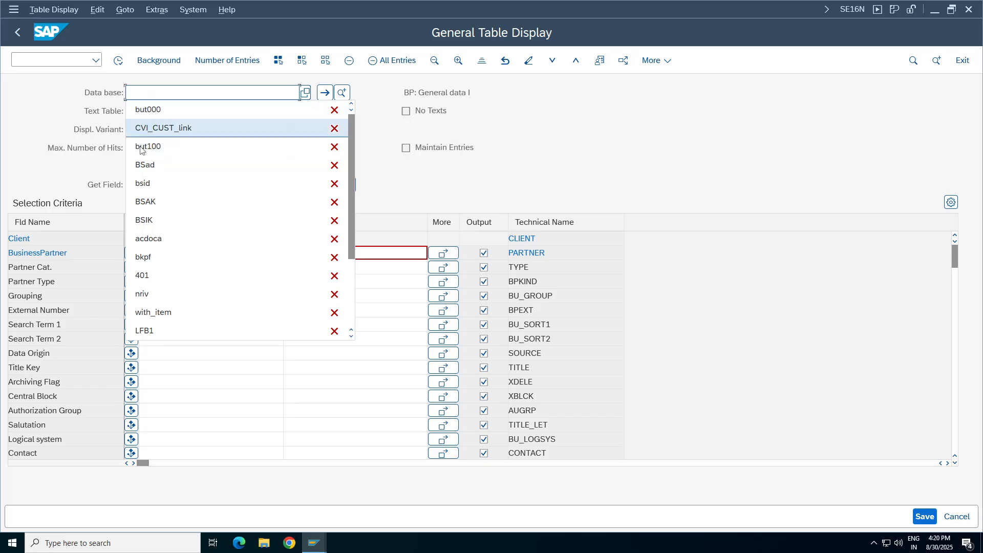
click(647, 124)
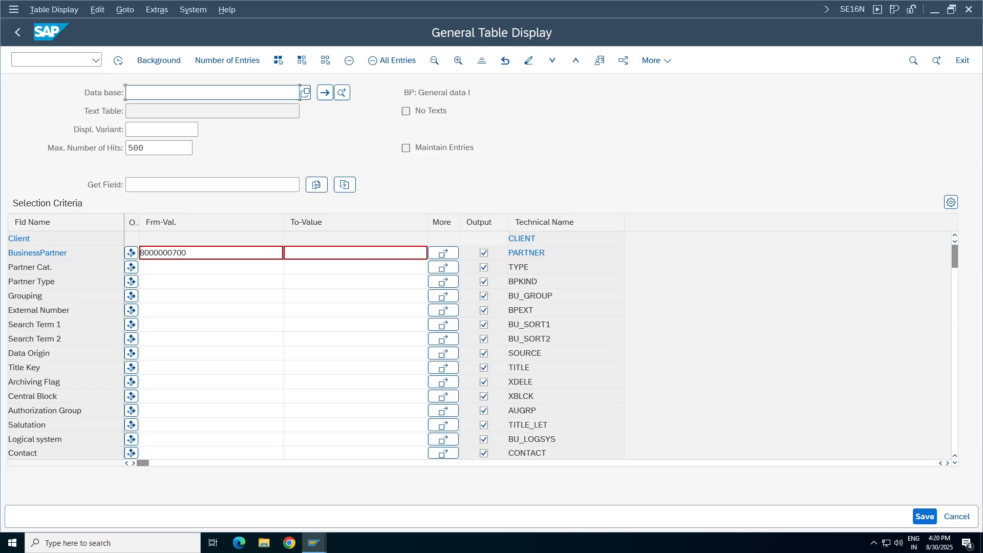
key(Return)
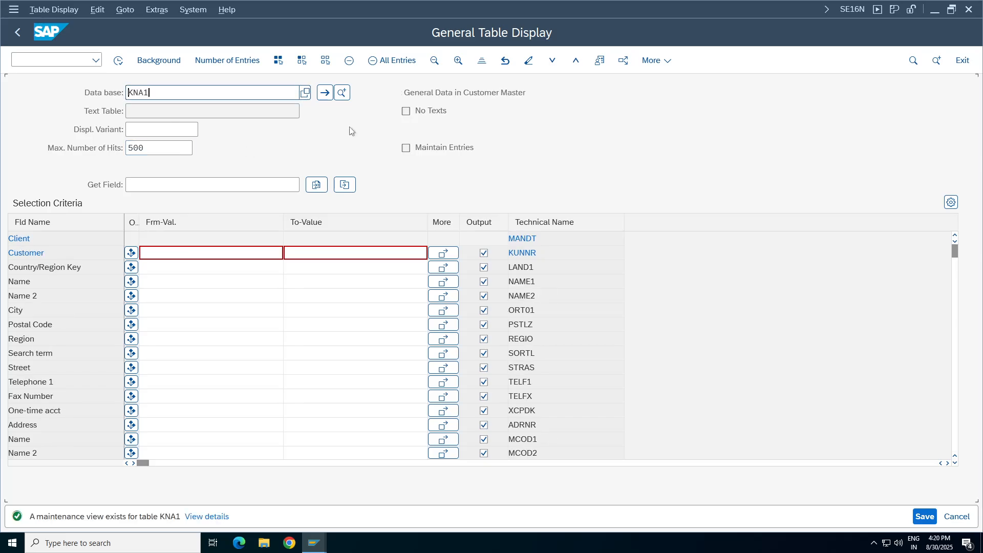
drag(528, 93, 404, 92)
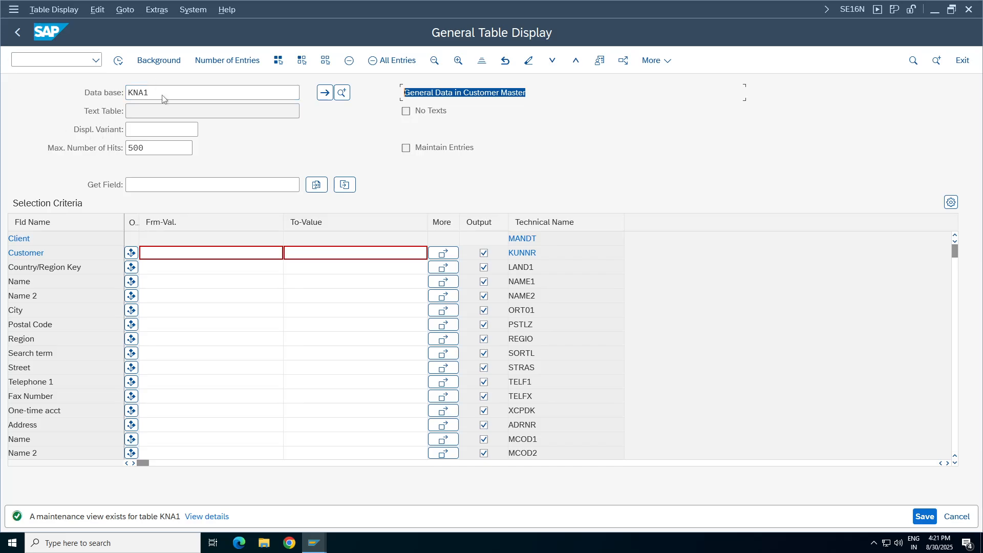
click(299, 93)
drag(528, 93, 404, 93)
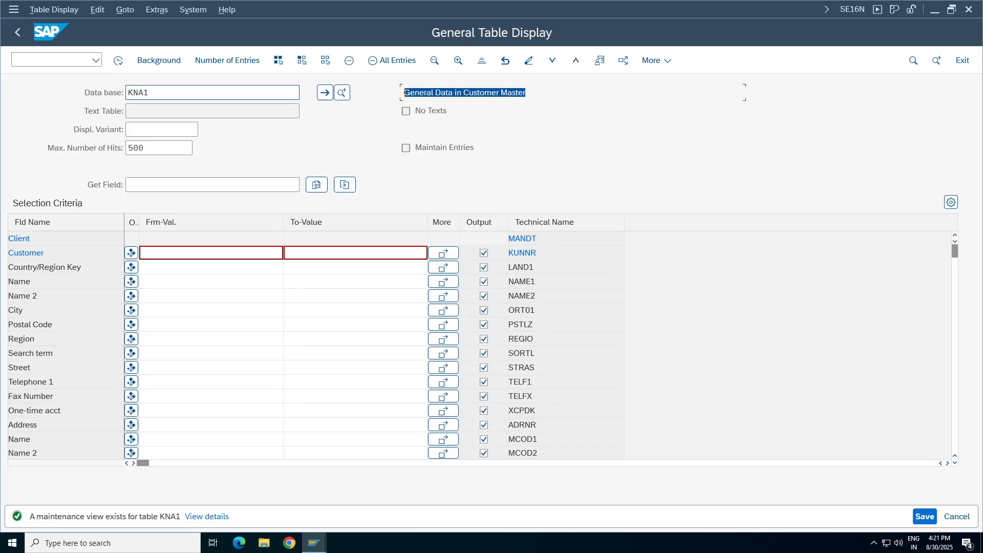
Step: Display the KNA1 entry for the same customer number, widen the Address column and check the address and creation date
click(157, 255)
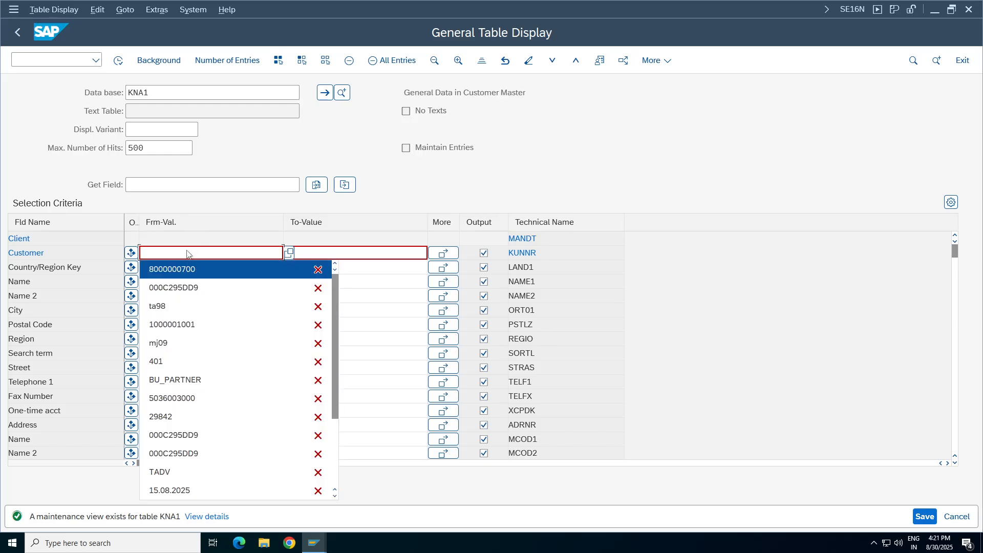
click(194, 268)
click(119, 61)
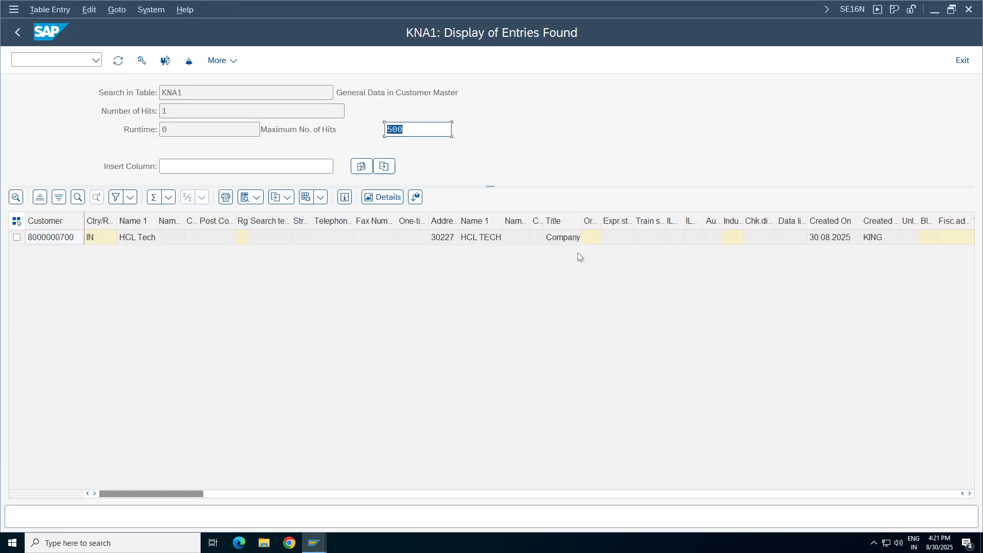
click(443, 237)
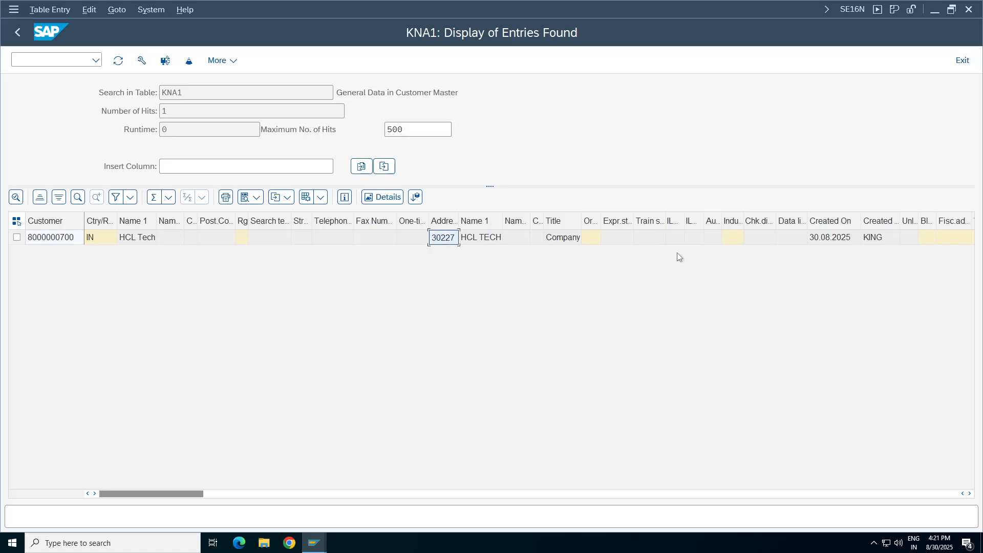
click(836, 240)
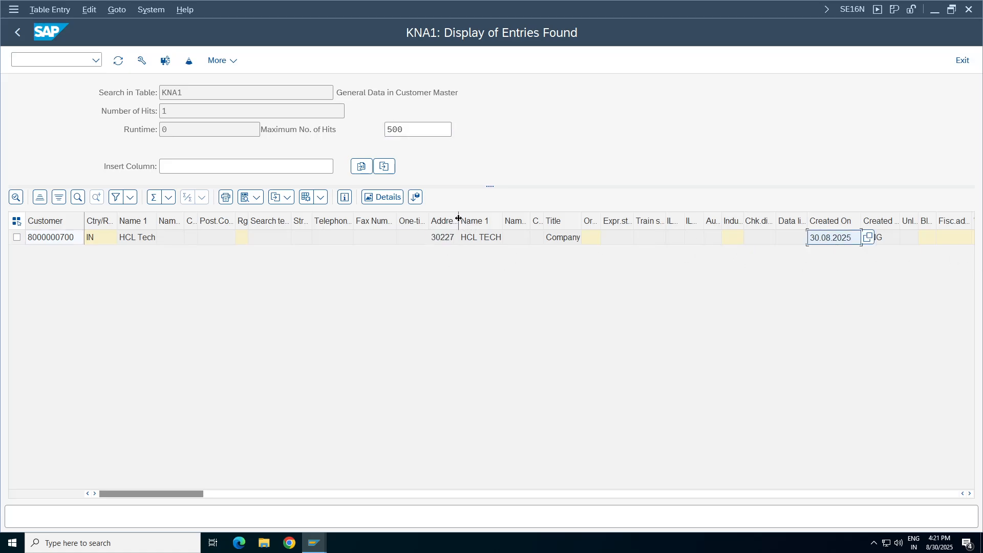
drag(595, 216, 595, 216)
click(463, 239)
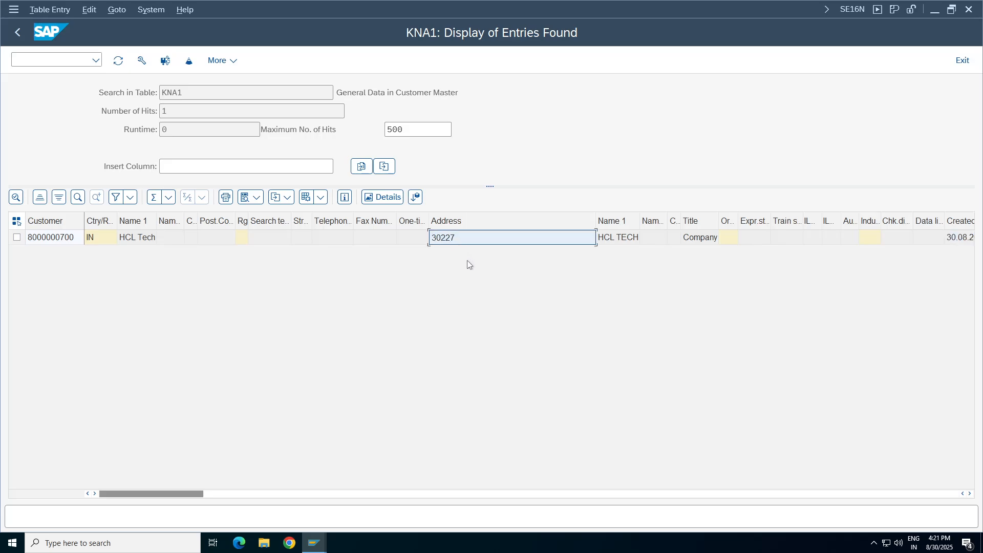
Step: Return to the table selection, load table ADRC in place of KNA1 and check its description
click(17, 33)
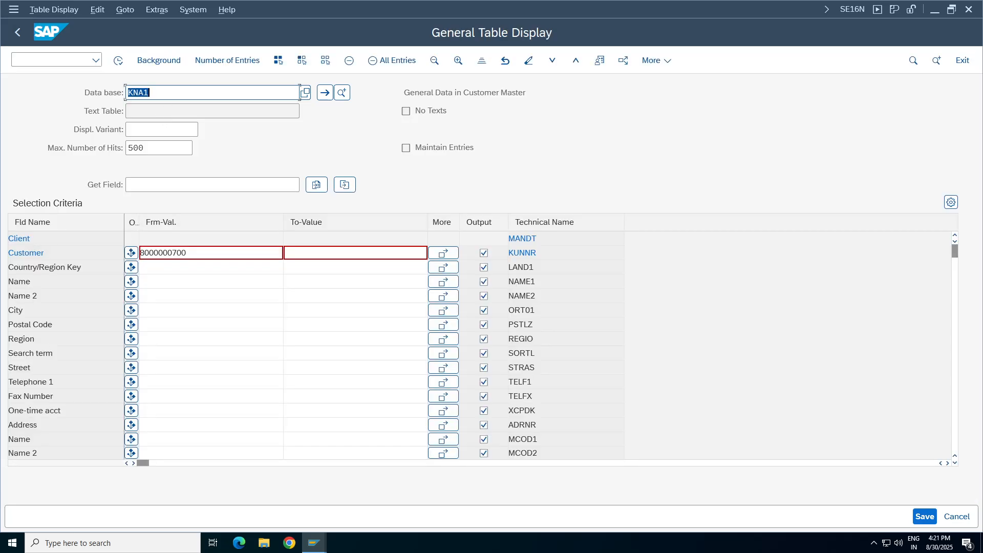
key(BackSpace)
text(ADRC)
key(Return)
drag(545, 93, 403, 94)
Step: Display the ADRC entry for address number 30227, look at its city and postal columns, and decline editing entries
click(171, 252)
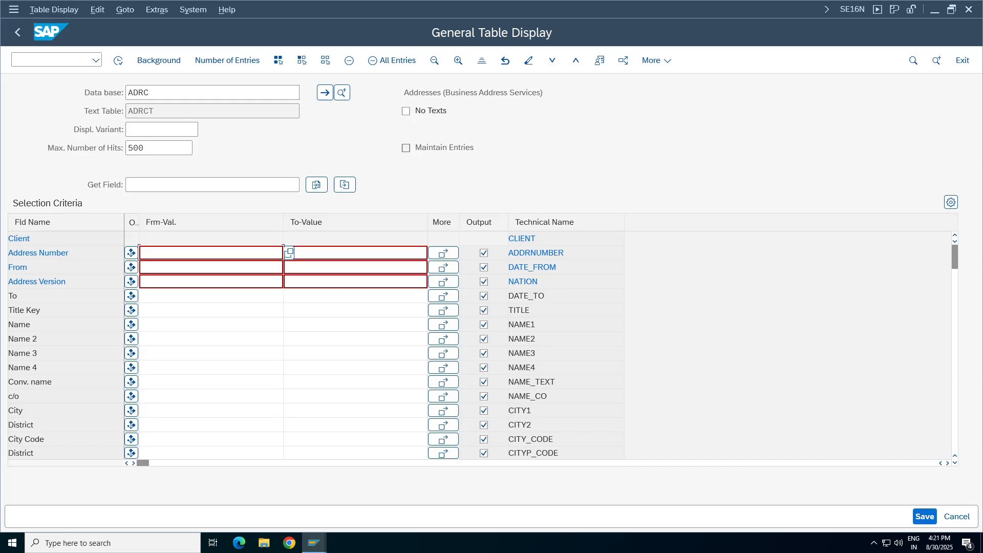
text(30227)
click(118, 60)
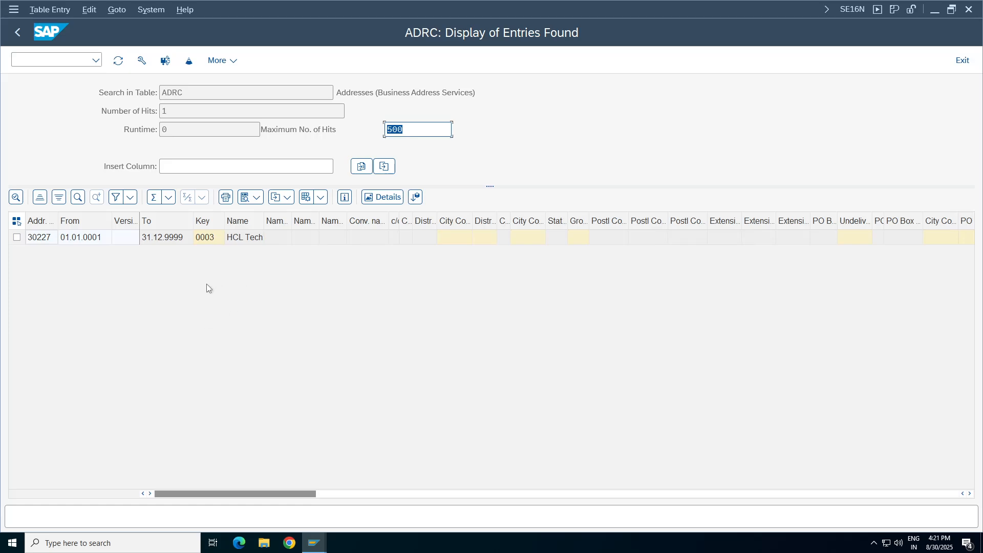
click(433, 238)
click(576, 238)
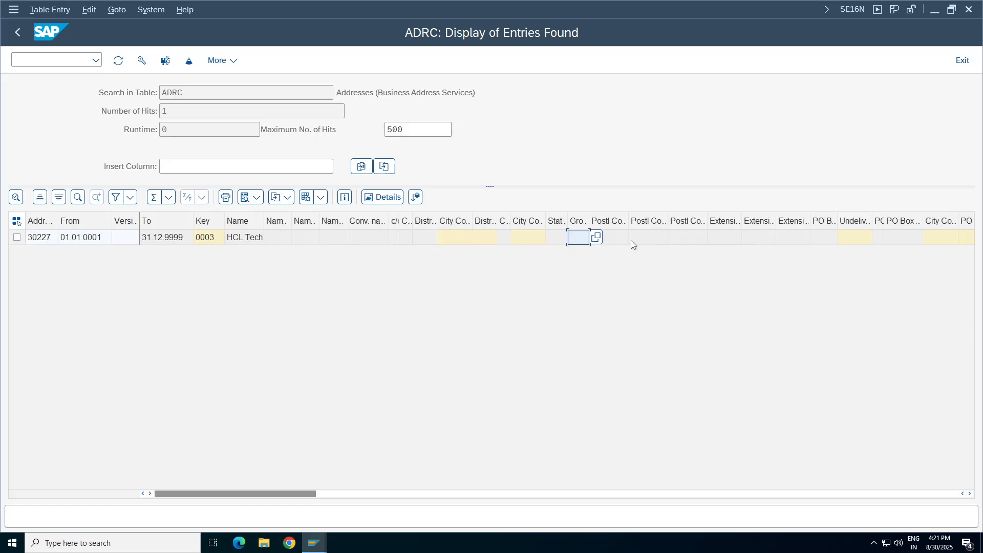
key(F3)
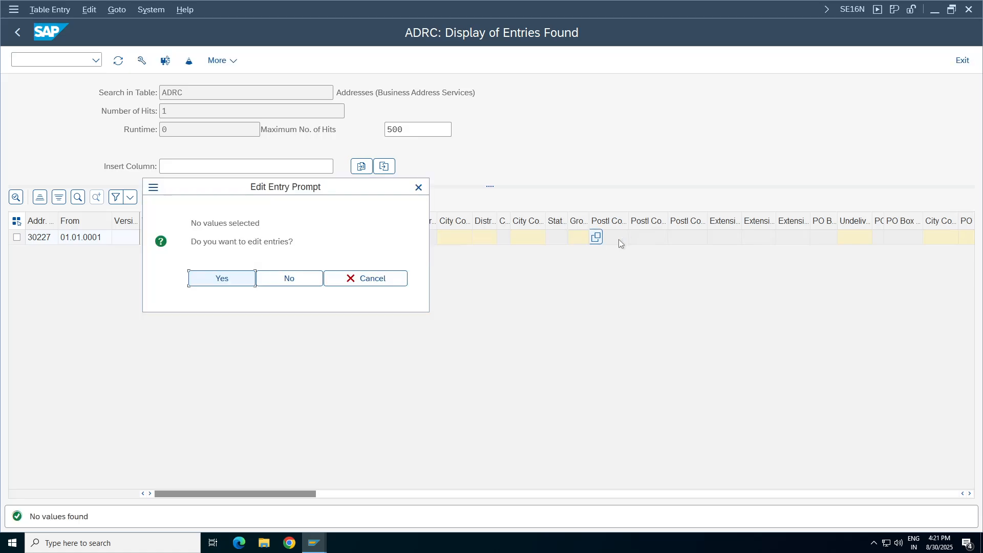
click(301, 280)
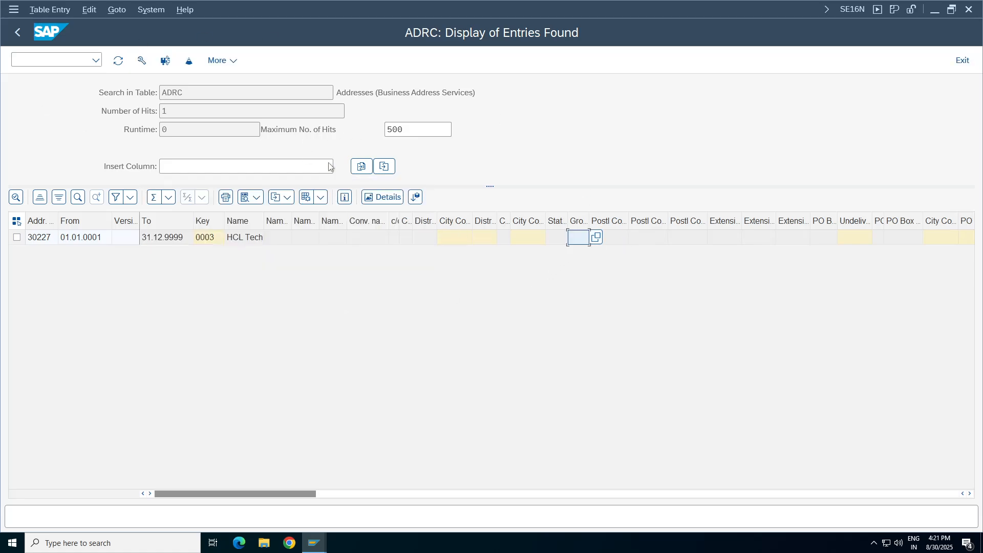
Step: Look through the remaining address columns of the ADRC entry, from the PO box fields to the country and language keys
click(878, 239)
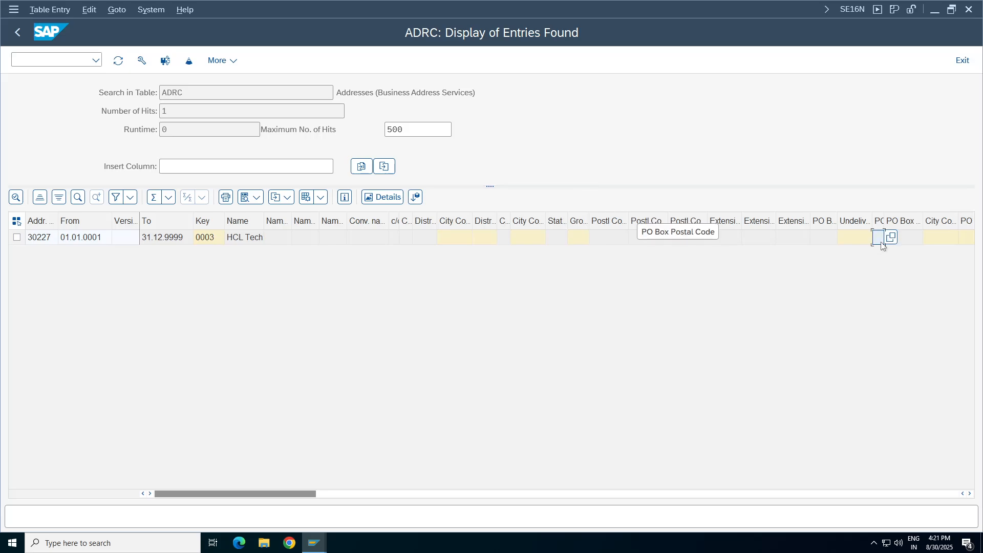
key(Right)
key(Right)
key(Right)
key(Right)
key(Right)
key(Right)
key(Right)
key(Right)
key(Right)
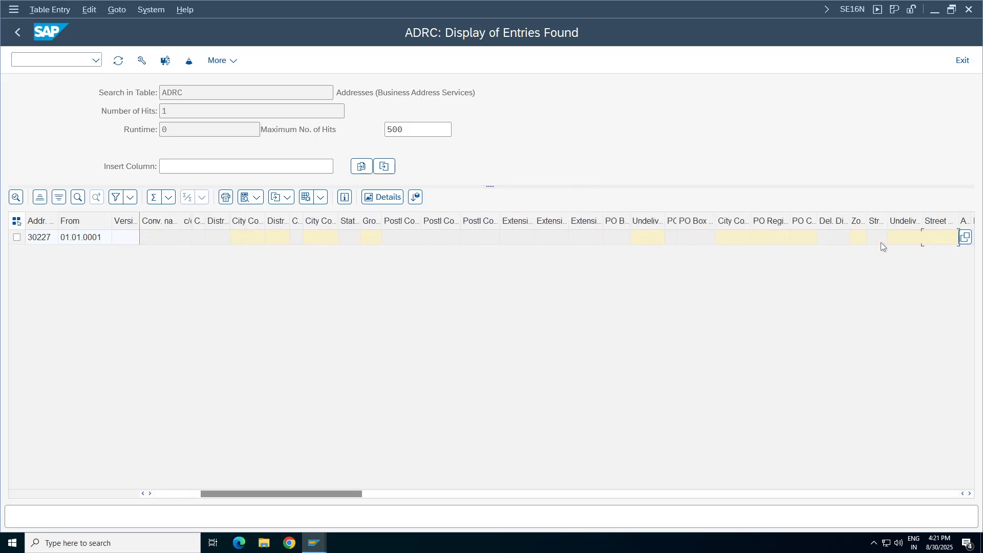
key(Right)
key(Right)
key(Right)
key(Right)
key(Right)
key(Right)
key(Right)
key(Right)
key(Right)
key(Right)
key(Right)
key(Right)
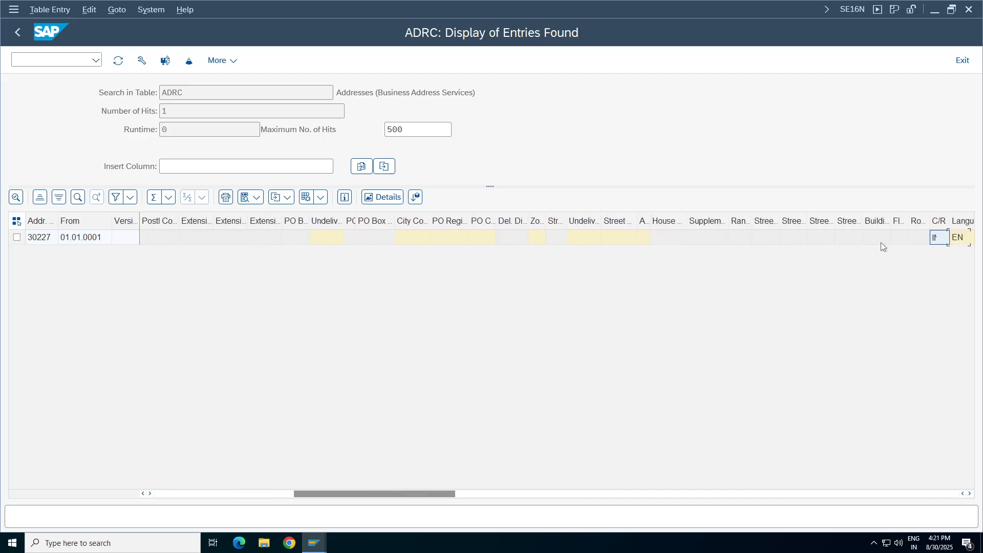
Step: Return to the table selection, load table KNA1 again and check its Address field
click(18, 33)
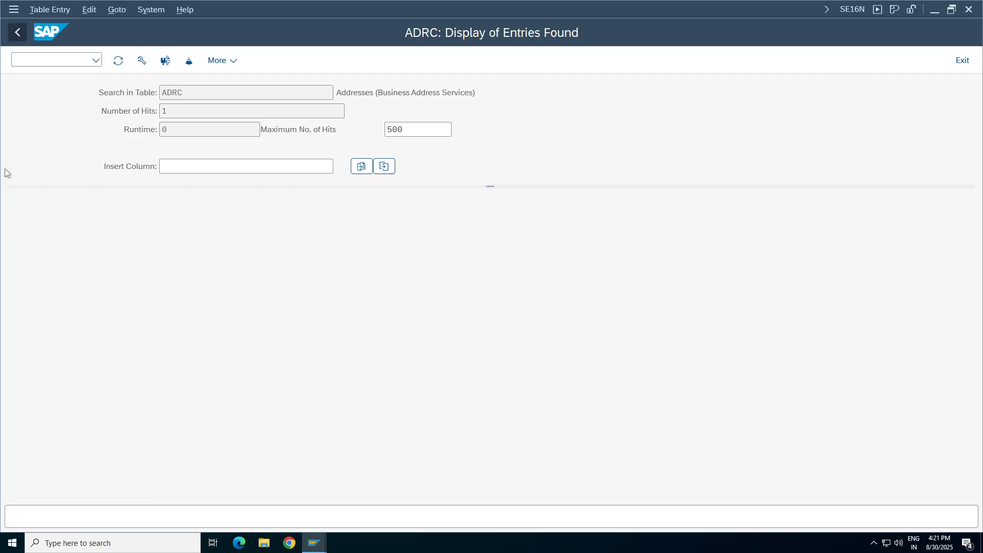
key(BackSpace)
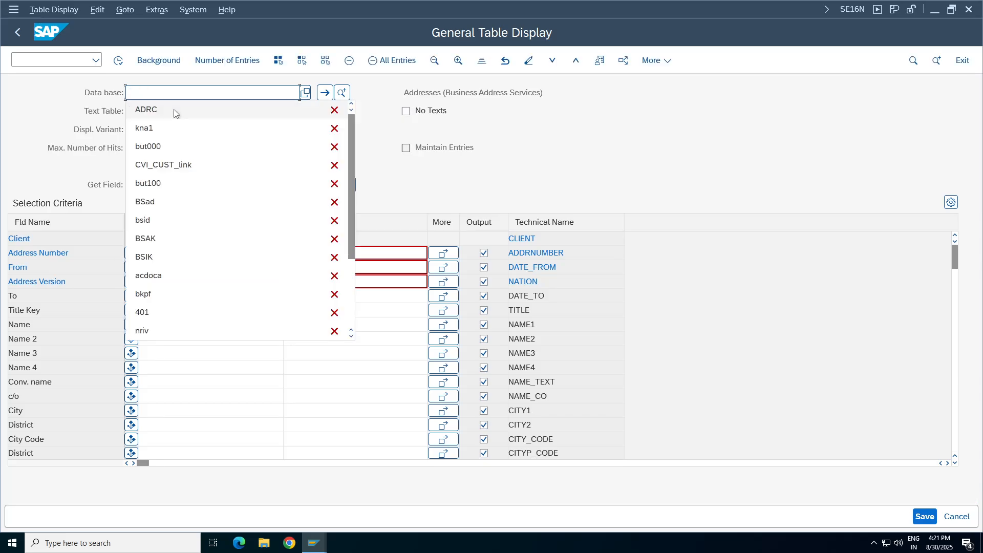
text(kna1)
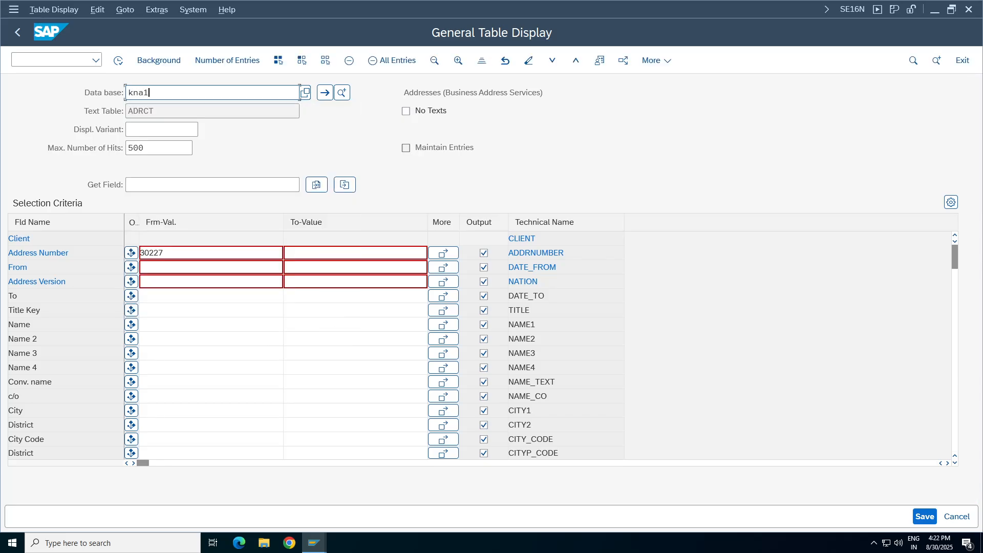
key(Return)
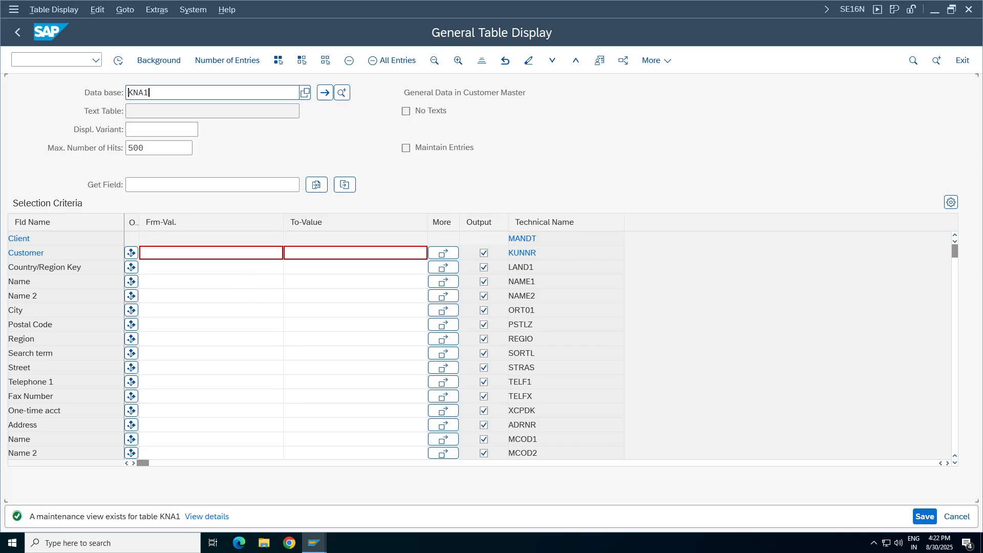
drag(37, 424, 8, 425)
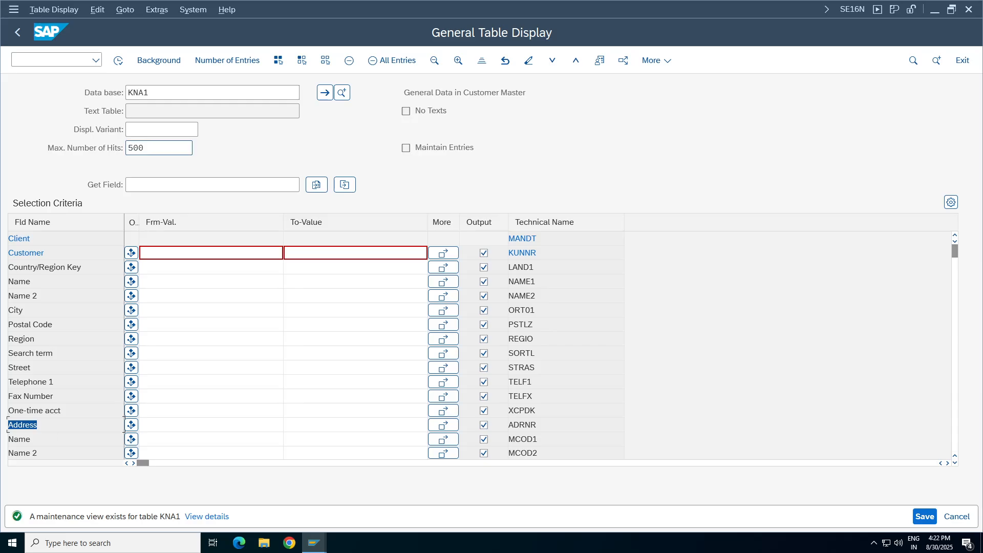
Step: Load table KNB1 in place of KNA1 and check its description
click(299, 92)
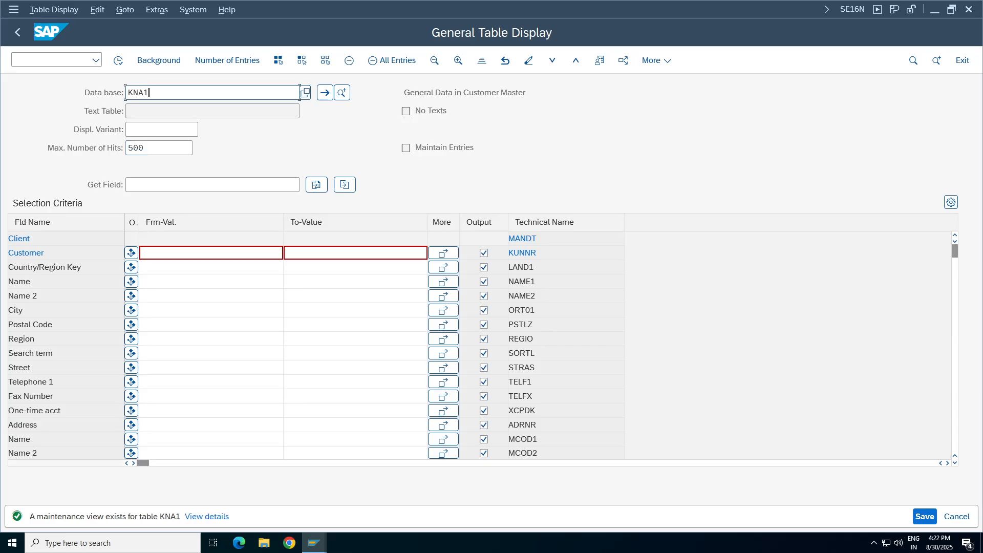
key(BackSpace)
key(BackSpace)
text(B1)
key(Return)
triple_click(573, 88)
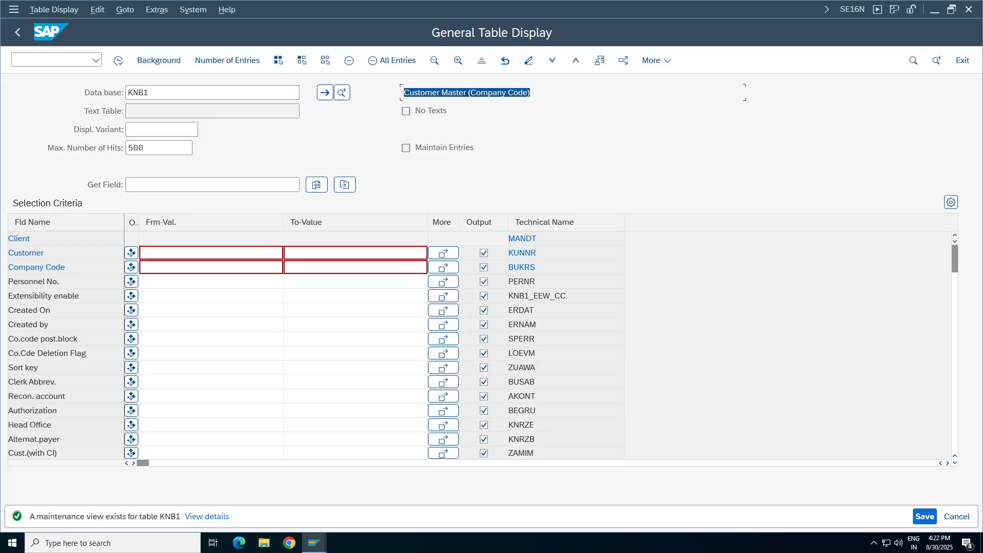
Step: Display the KNB1 entry for the same customer number, examine its company code data, and dismiss the customer number list
click(280, 253)
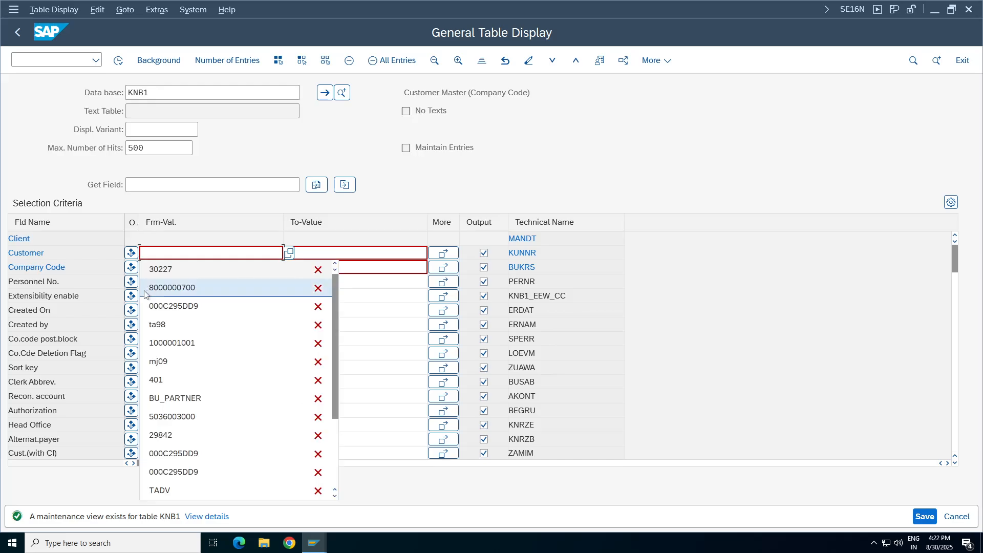
click(172, 288)
click(118, 61)
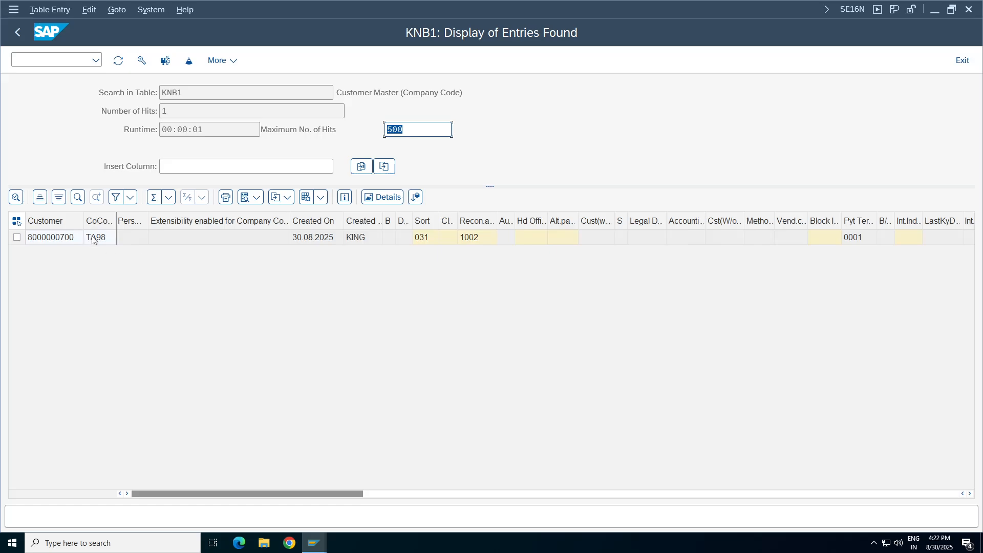
key(F3)
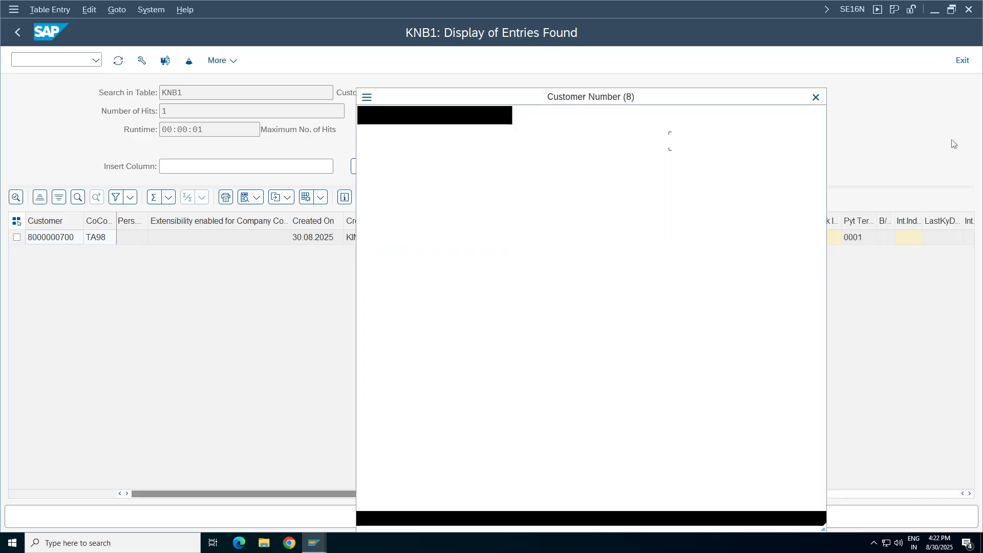
click(817, 97)
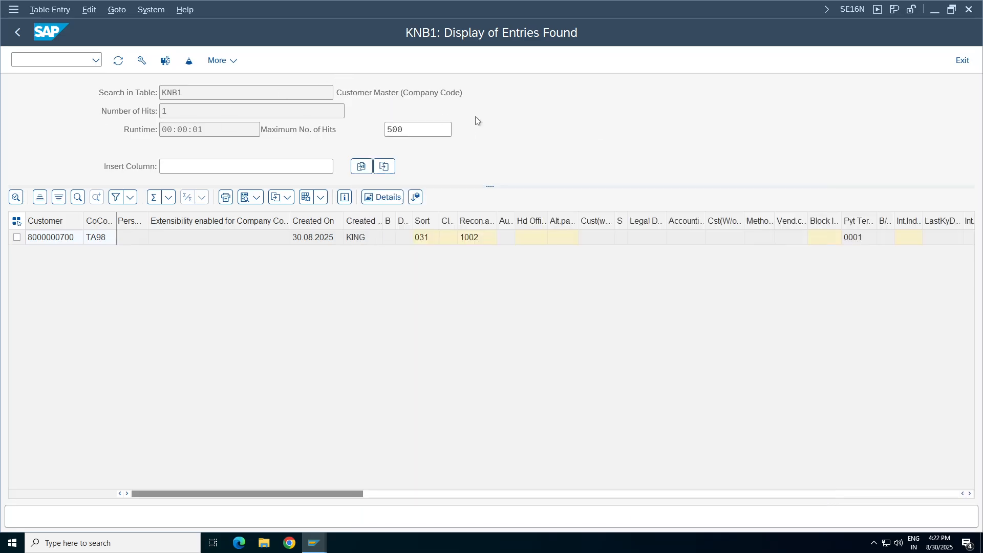
Step: Return to the table selection and load table KNVV in place of KNB1
click(18, 34)
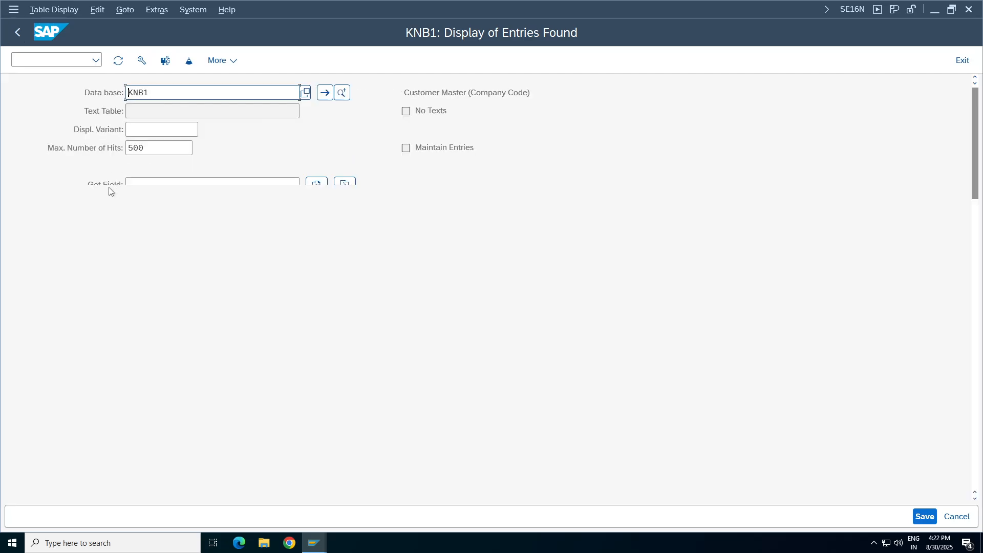
click(150, 93)
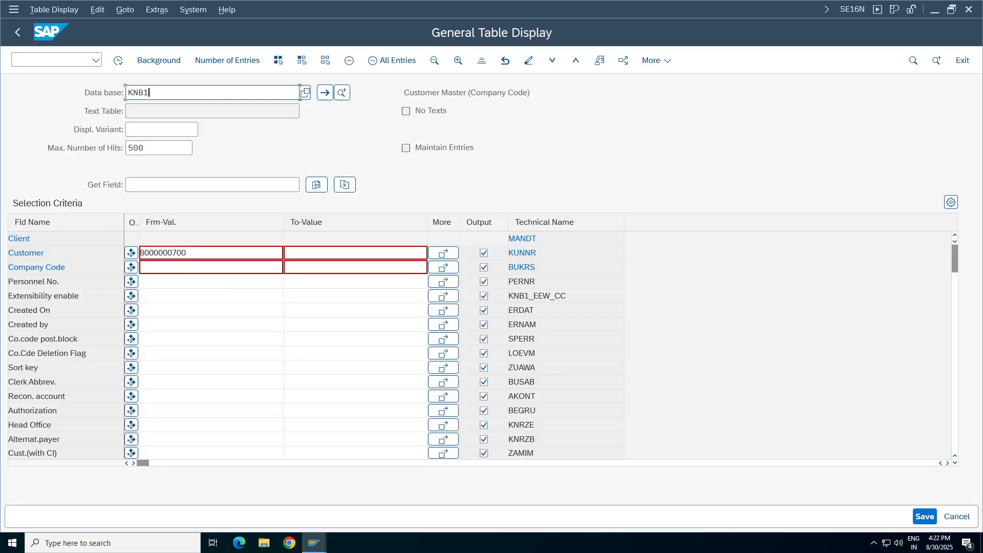
key(BackSpace)
key(BackSpace)
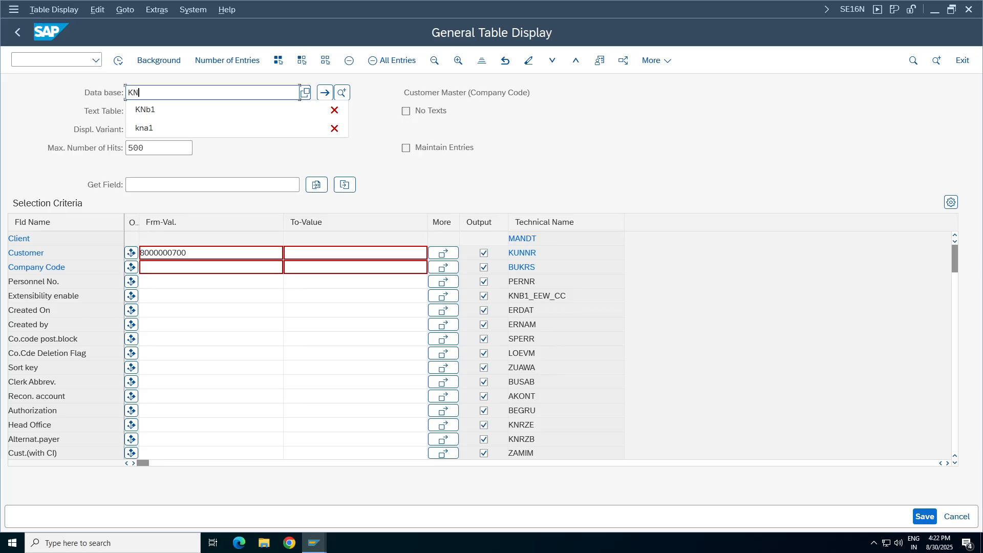
text(VV)
key(Return)
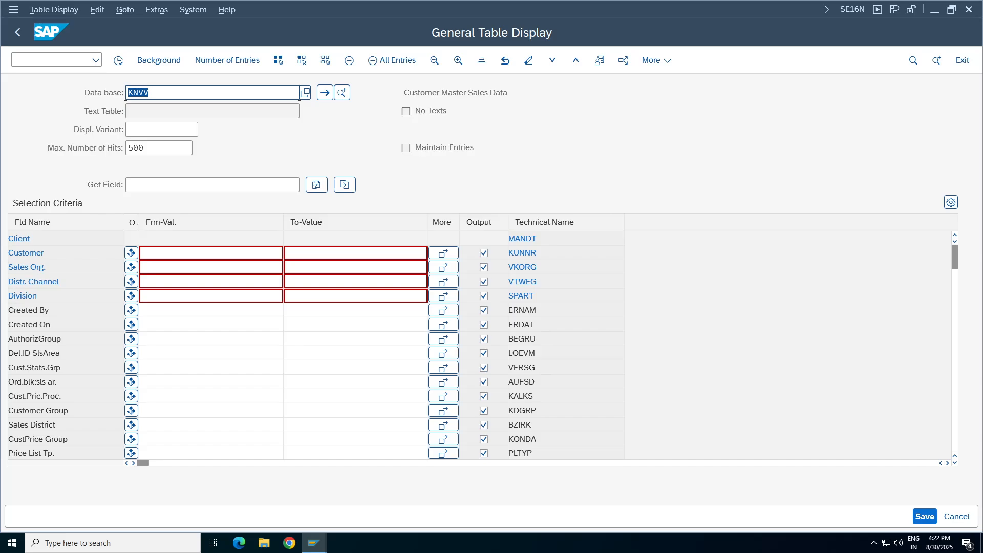
Step: Examine the Sales Org., Distr. Channel and Division fields and the description of KNVV, and leave the table display
drag(47, 268, 7, 267)
key(Down)
key(Down)
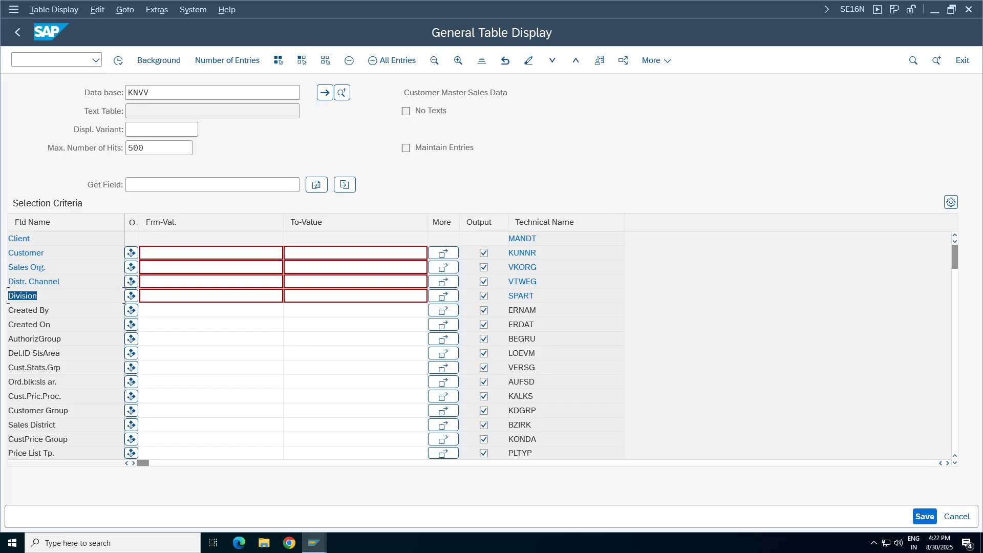
drag(403, 93, 509, 93)
click(17, 33)
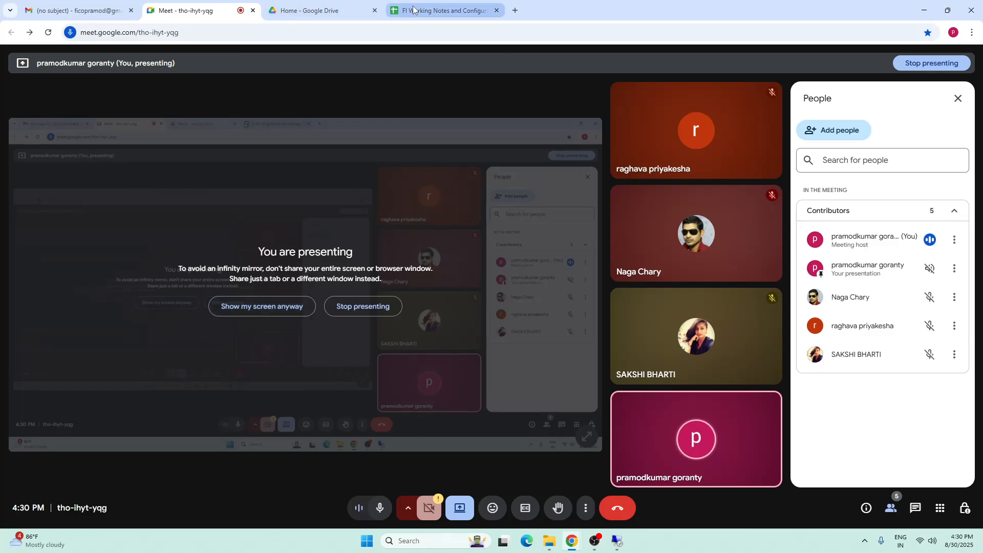
Step: Switch to the FI Working Notes and Configuration Settings spreadsheet in Google Sheets and read from the Terms of Payment section down to Asset Accounting
click(440, 10)
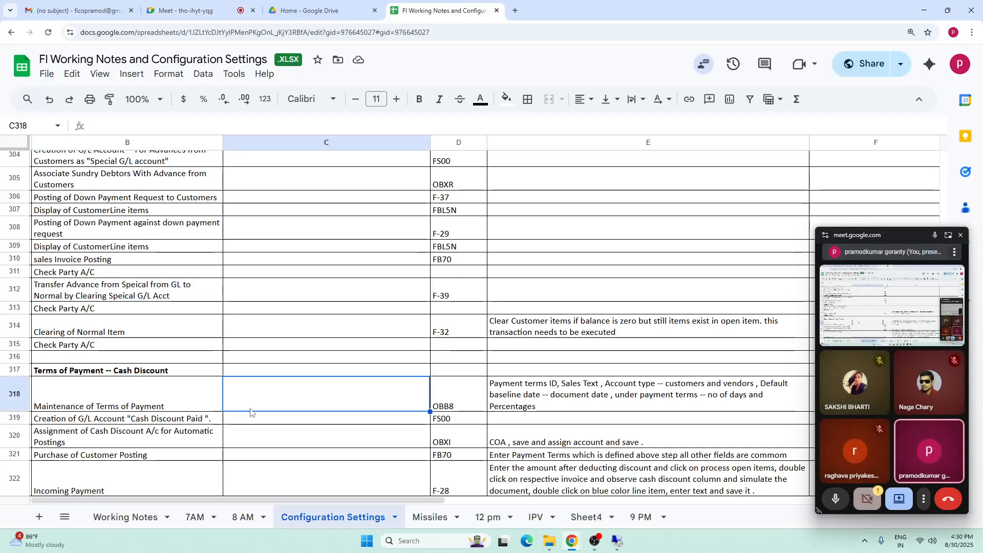
click(94, 404)
key(Down)
key(Down)
key(Down)
key(Down)
key(Down)
key(Down)
key(Down)
key(Down)
key(Down)
key(Down)
key(Down)
key(Down)
key(Down)
key(Down)
key(Down)
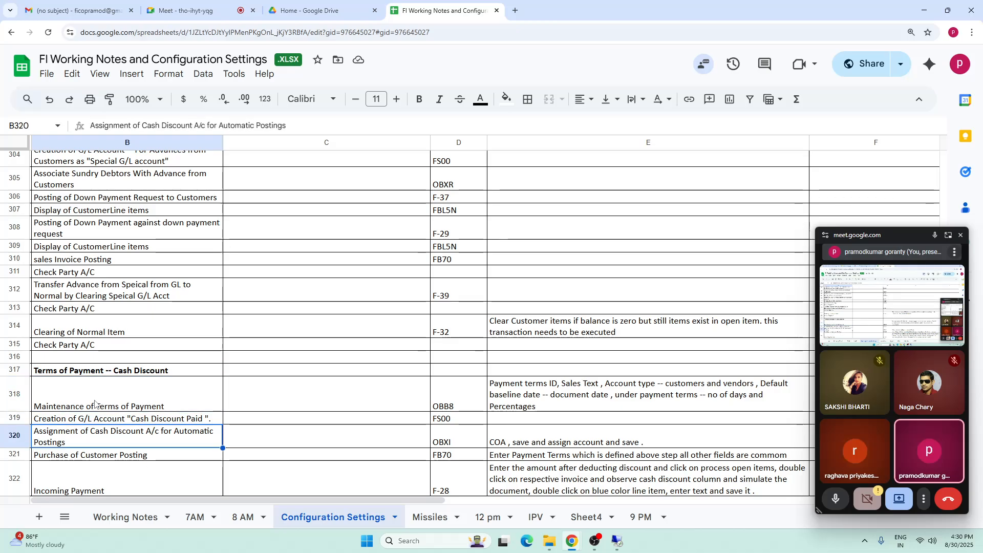
key(Down)
key(Down)
key(Down)
key(Down)
key(Down)
key(Down)
key(Down)
key(Down)
key(Down)
key(Down)
key(Down)
key(Down)
key(Down)
key(Down)
key(Down)
key(Down)
key(Down)
key(Down)
key(Down)
key(Down)
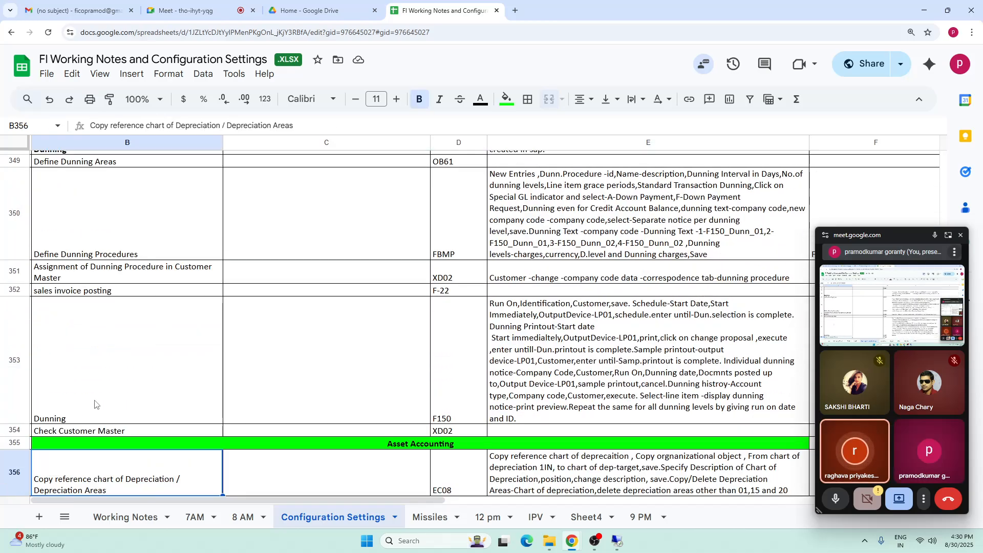
key(Down)
key(Down)
key(Down)
Step: Review the Configuration Settings sheet back up to the sales invoice posting row 310 and shrink the floating meeting window
key(Up)
key(Up)
key(Up)
key(Up)
key(Up)
key(Up)
key(Up)
key(Up)
key(Up)
key(Up)
key(Up)
key(Up)
key(Up)
key(Up)
key(Up)
key(Up)
key(Up)
key(Up)
key(Up)
key(Up)
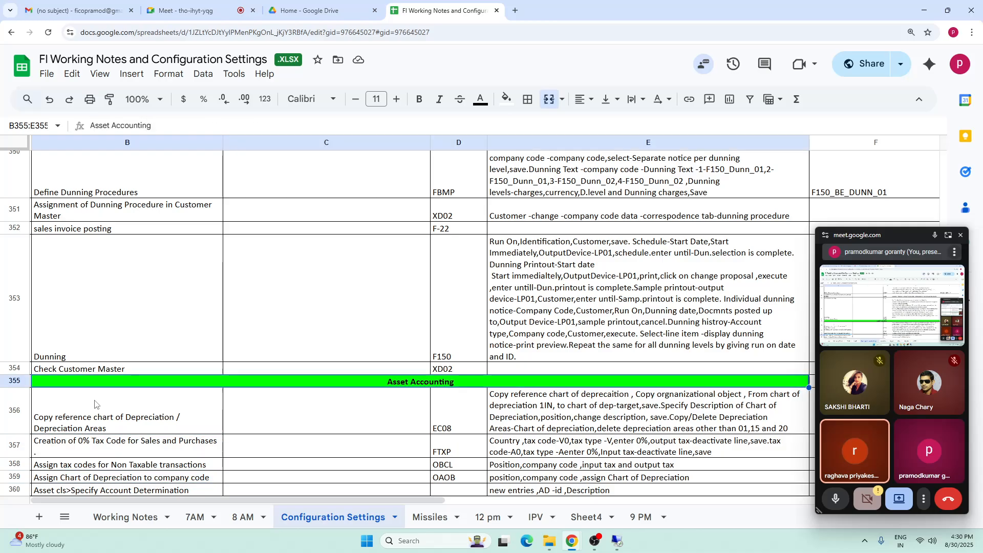
key(Up)
key(Up)
key(Up)
key(Up)
key(Up)
key(Up)
key(Up)
key(Up)
key(Up)
key(Up)
key(Up)
key(Up)
key(Up)
key(Up)
key(Up)
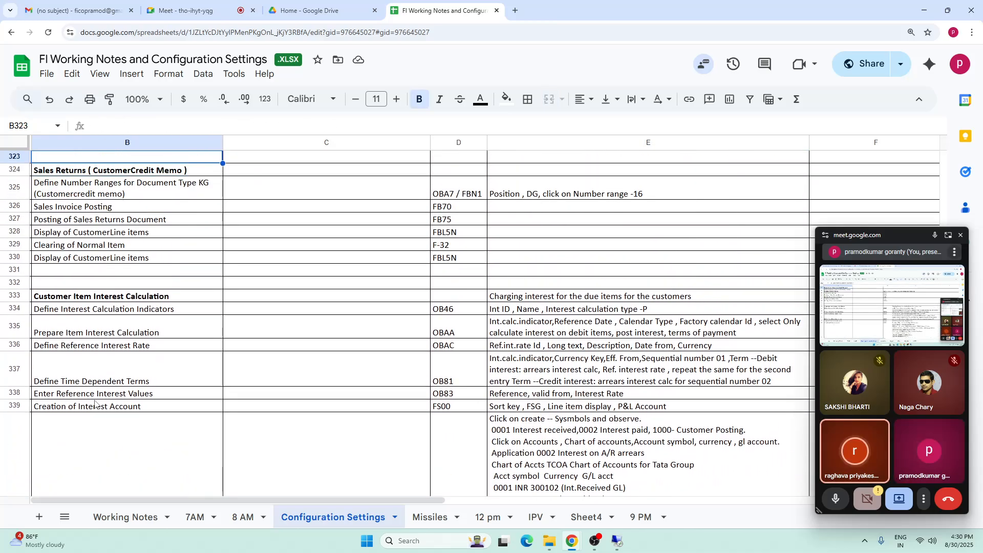
key(Up)
key(Up)
key(Up)
key(Up)
key(Up)
key(Up)
key(Up)
key(Up)
key(Up)
key(Up)
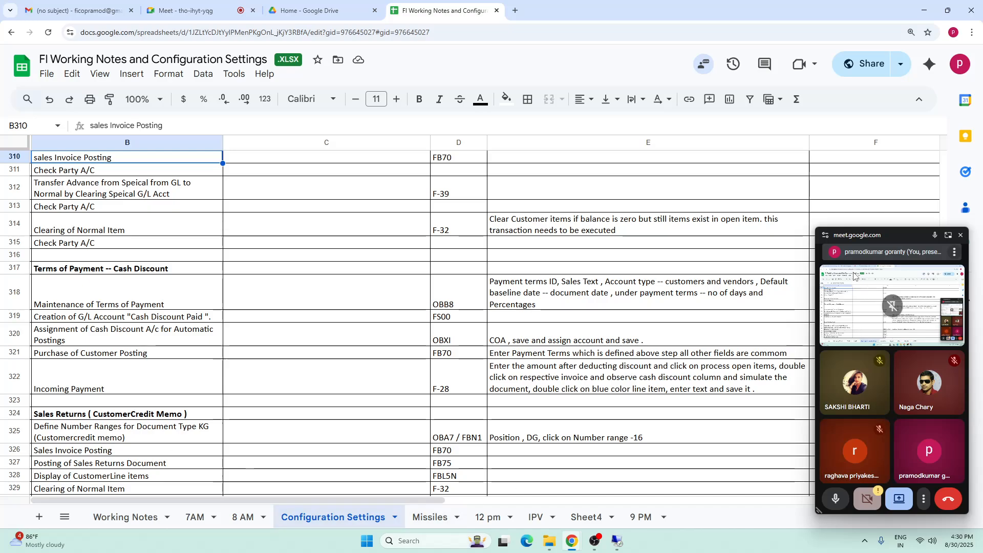
drag(902, 228, 898, 477)
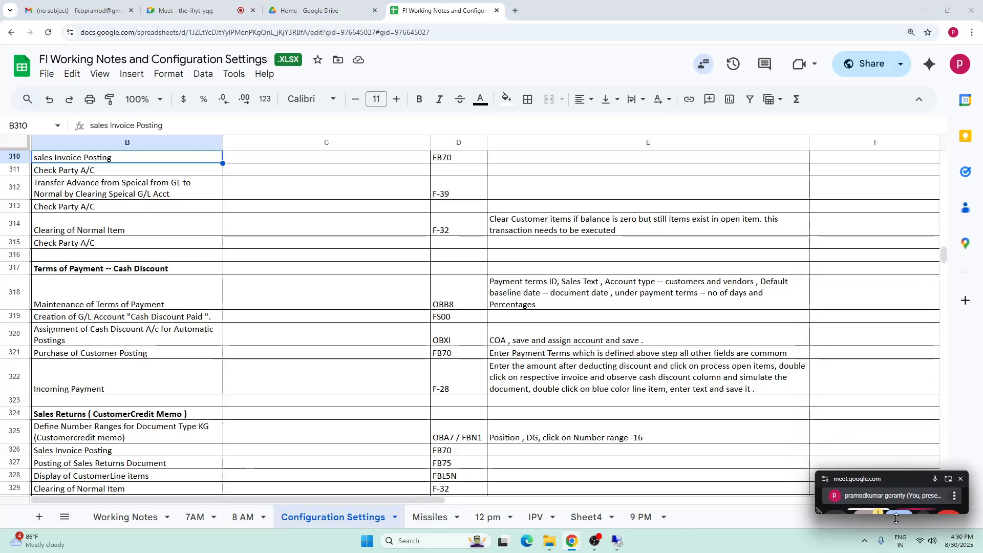
Step: Review the Configuration Settings sheet from row 310 up to the business partner settings, and check the BSID and BSAD table notes
click(83, 207)
key(Up)
key(Up)
key(Up)
key(Up)
key(Up)
key(Up)
key(Up)
key(Up)
key(Up)
key(Up)
key(Up)
key(Up)
key(Up)
key(Up)
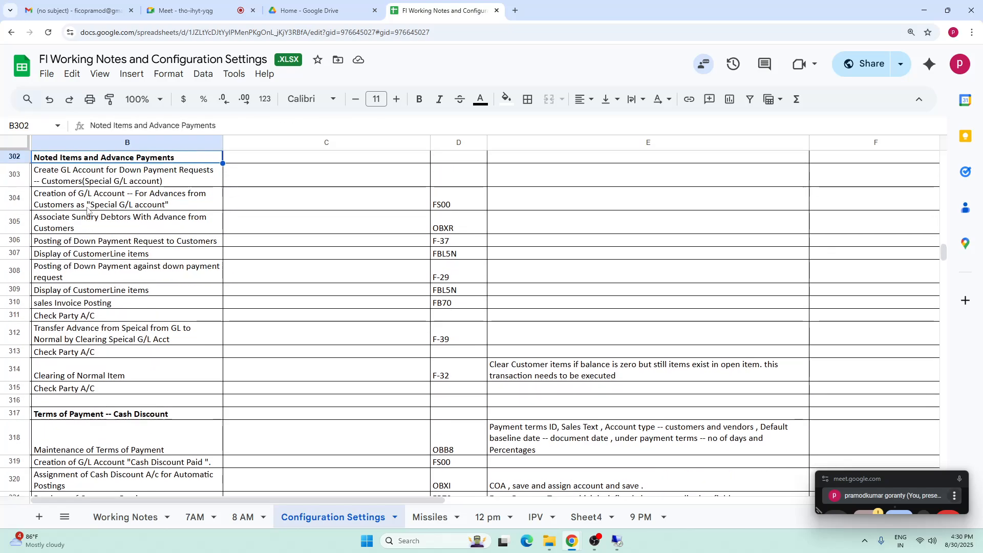
key(Up)
key(Up)
key(Up)
key(Up)
key(Up)
key(Up)
key(Up)
key(Up)
key(Up)
key(Up)
key(Up)
key(Up)
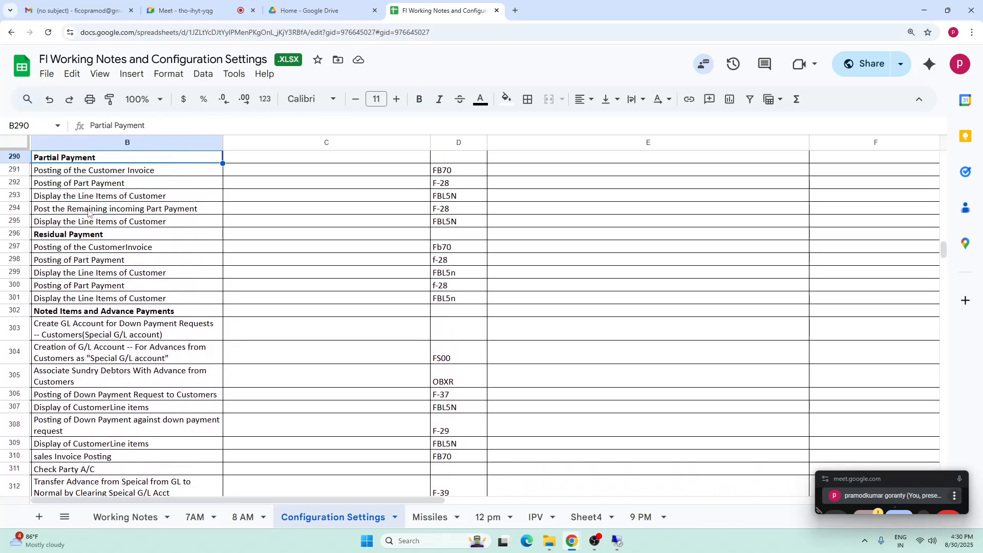
key(Up)
key(Up)
key(Up)
key(Up)
key(Up)
key(Up)
key(Up)
key(Up)
key(Up)
key(Up)
key(Up)
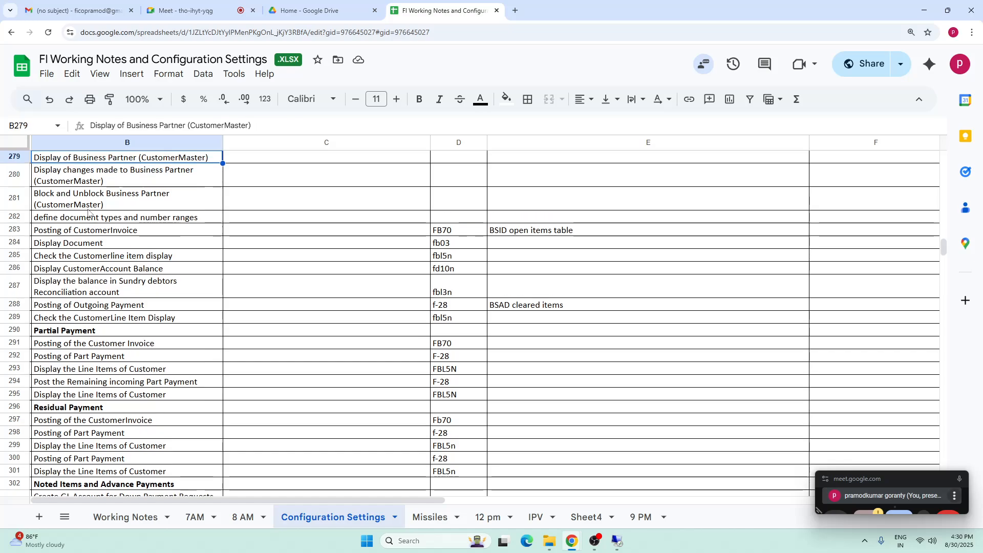
key(Up)
key(Up)
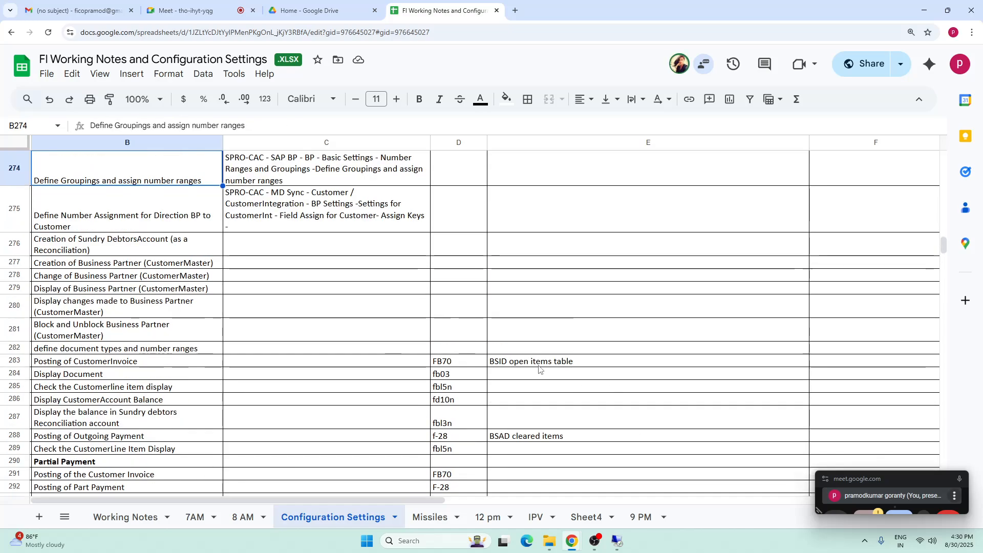
click(538, 364)
click(513, 437)
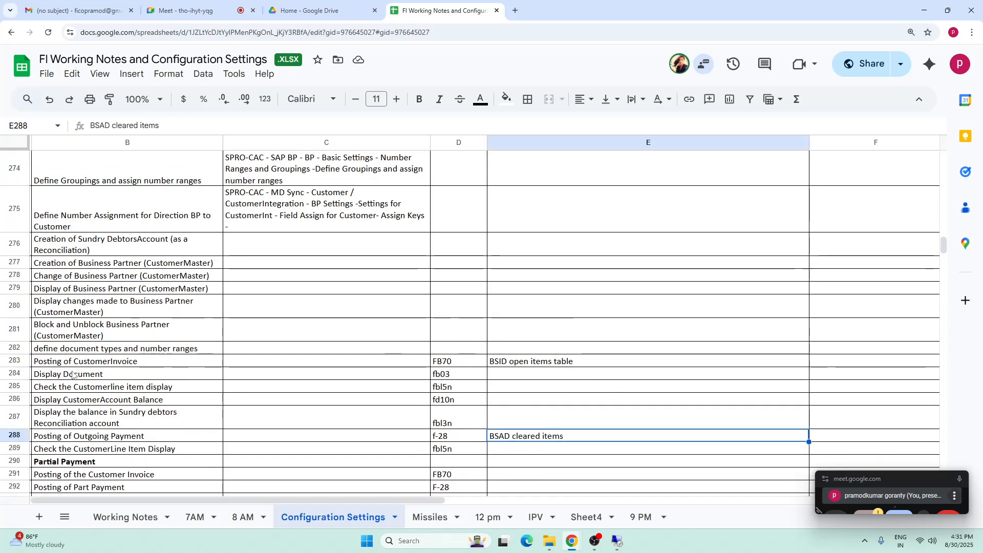
Step: Insert a blank row above the Partial Payment heading and enter Tables in its column B cell
click(64, 450)
click(15, 461)
right_click(16, 461)
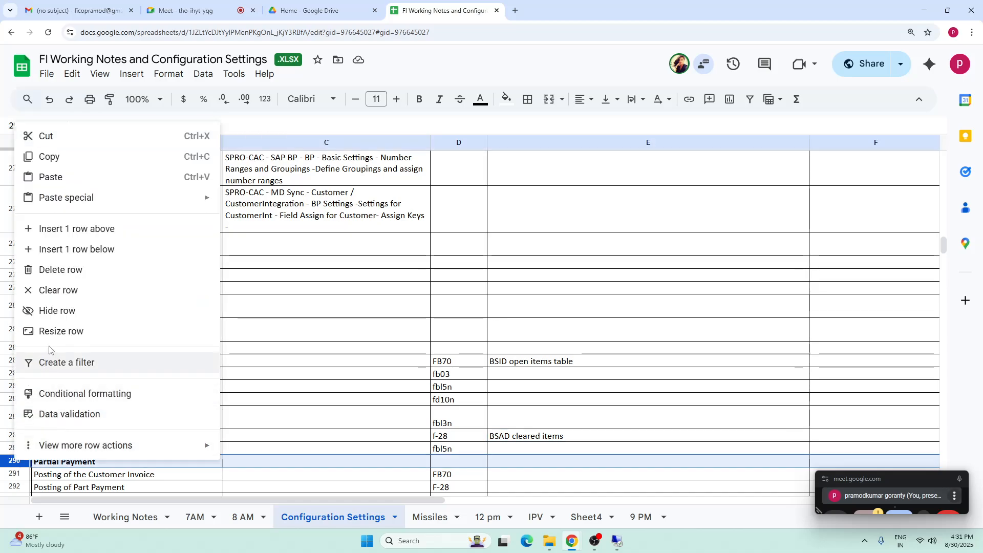
click(75, 229)
click(82, 461)
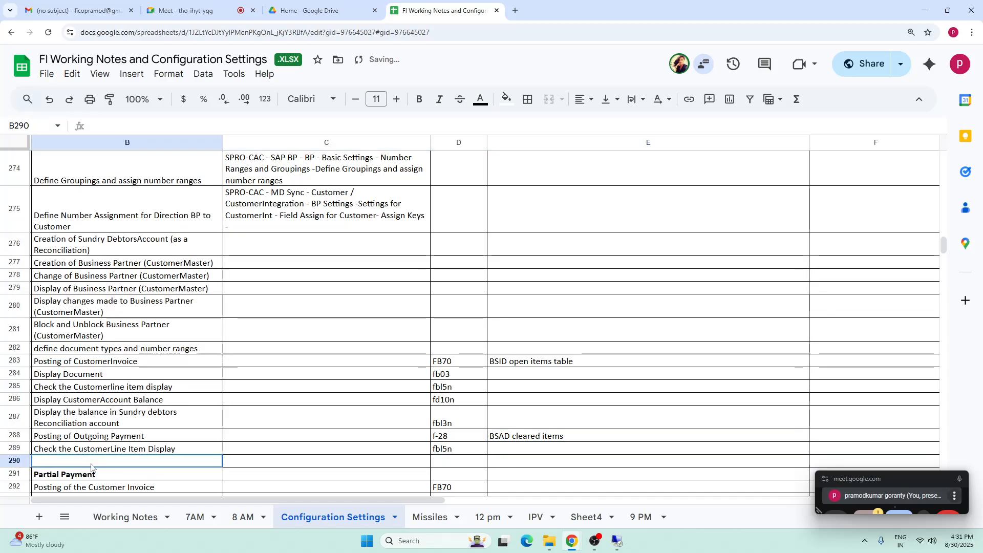
text(Tables)
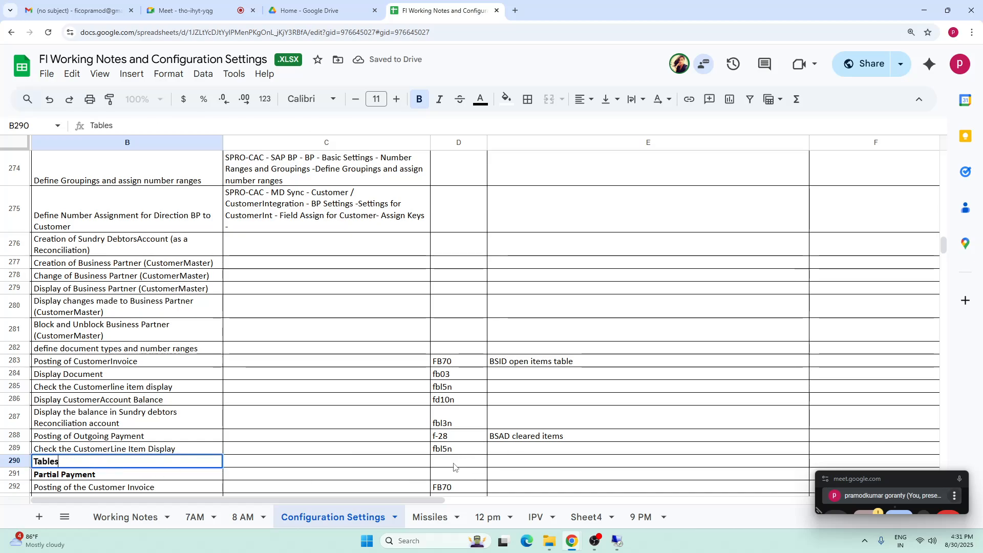
Step: List BUT000, BUT100, CVI_CUST_LINK, KNA1, ADRC, KNB1 and KNVV in column E of the Tables row
click(542, 462)
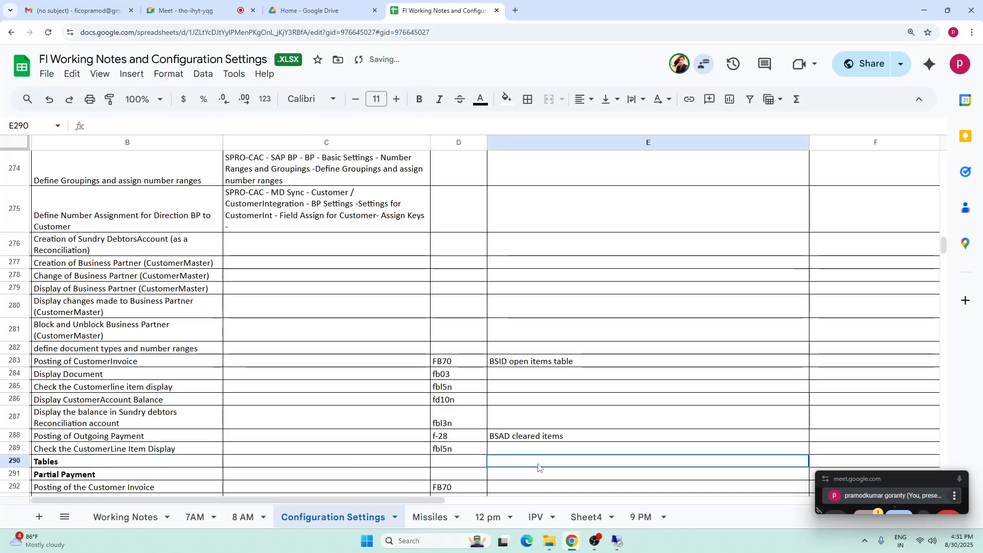
text(BUT000)
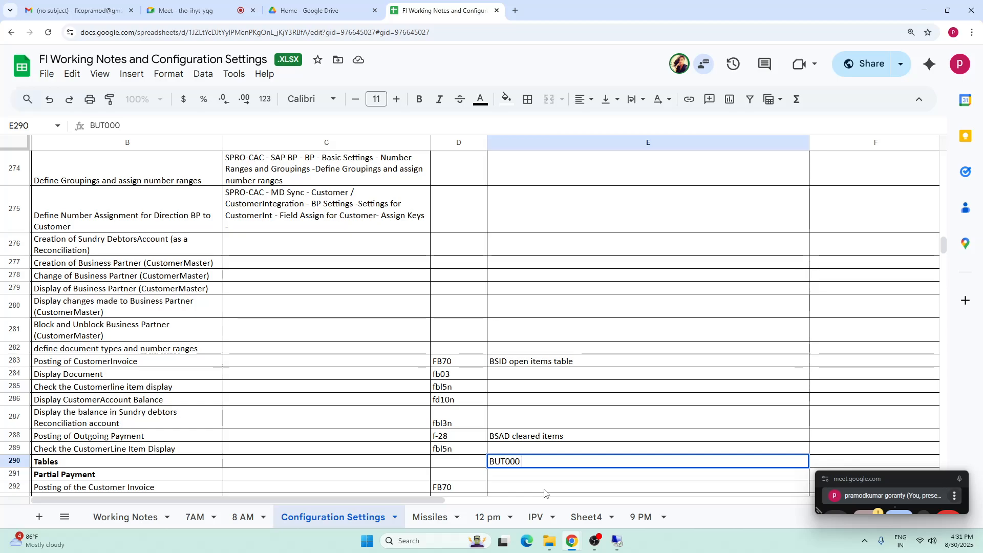
text( , )
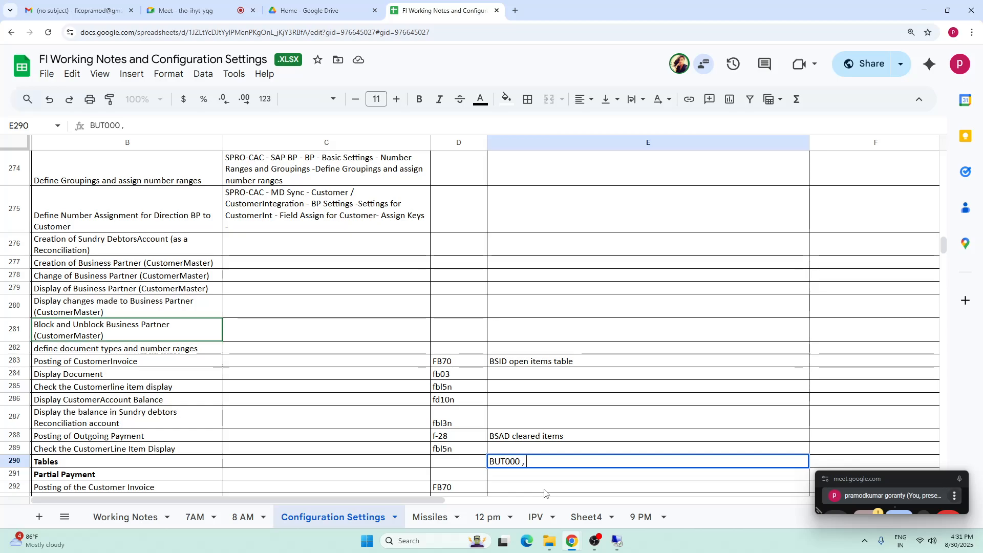
text(BUT100,)
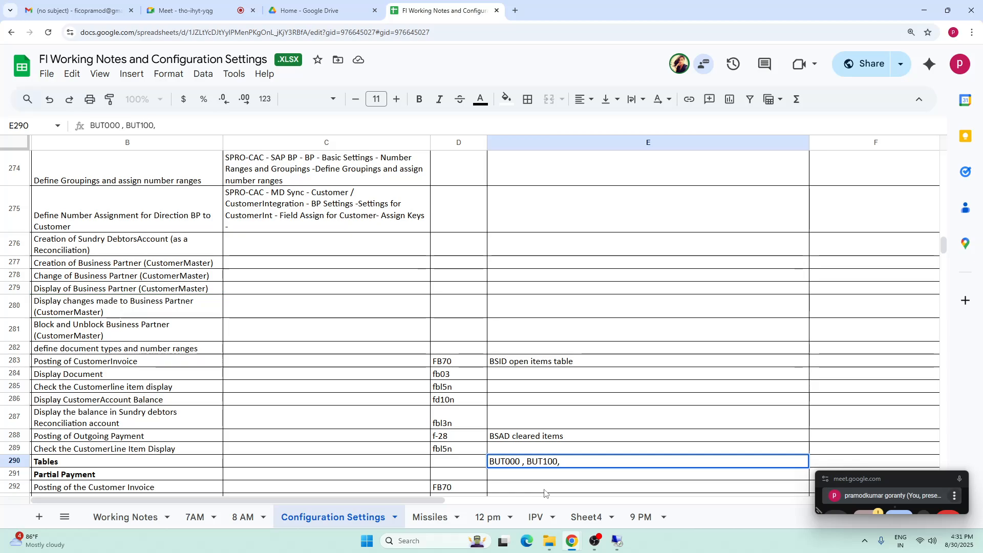
text( CVI)
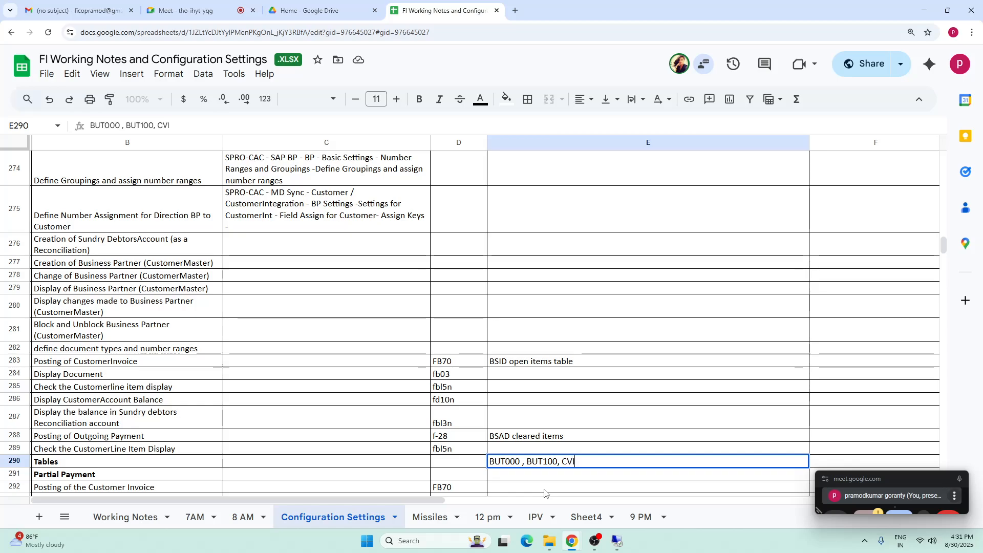
text(_CUST_LINK ,)
text(KNA1)
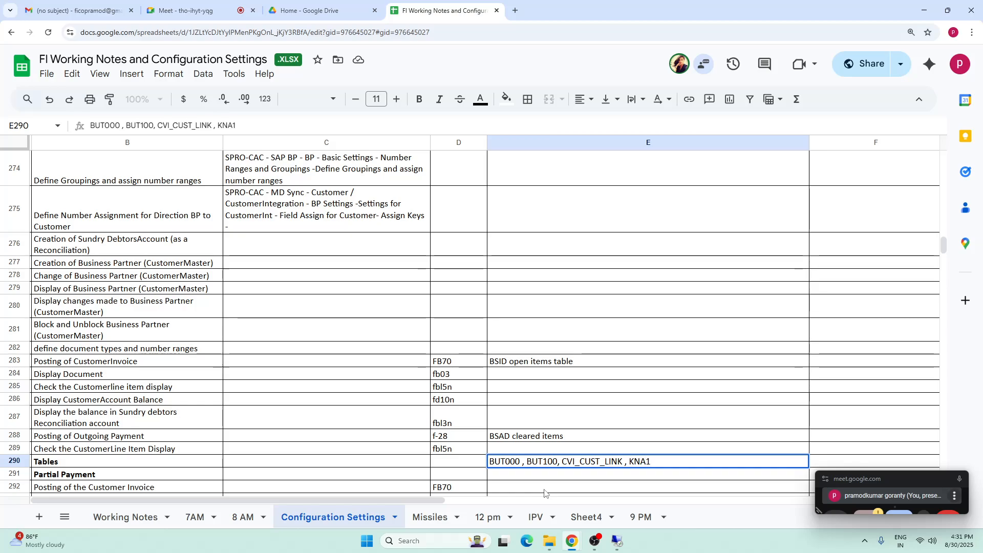
text( , ADE)
key(BackSpace)
text(RC , )
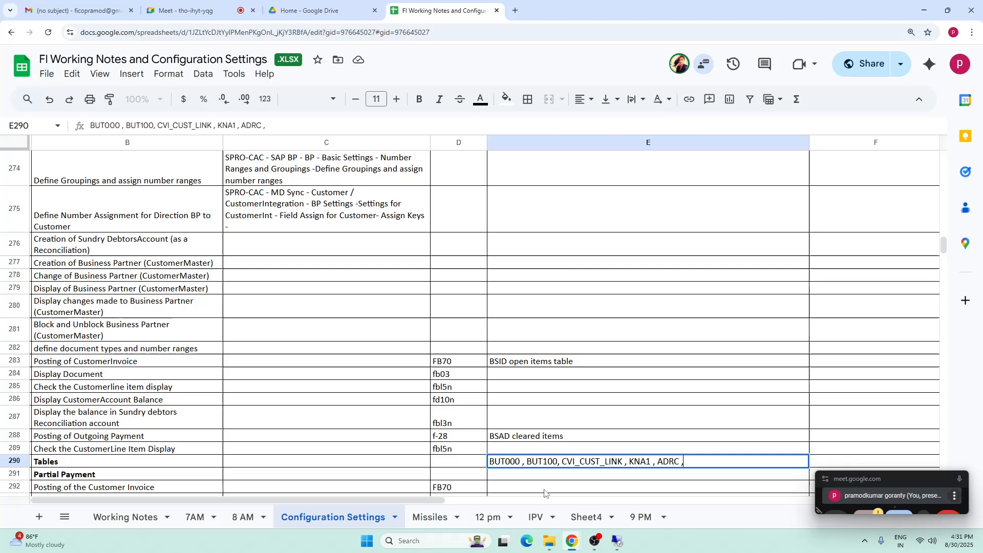
text(KNB1)
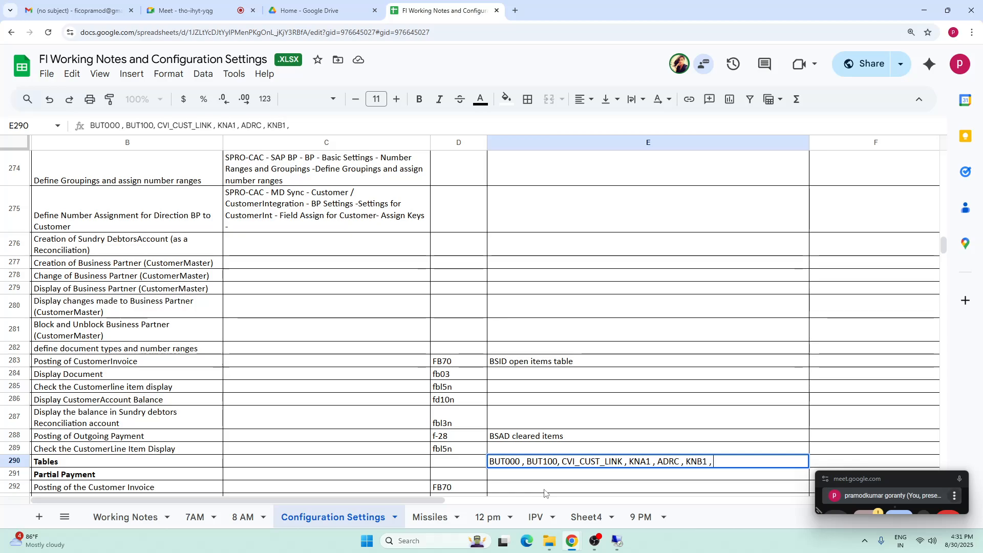
text( , KNVV)
click(564, 439)
click(79, 463)
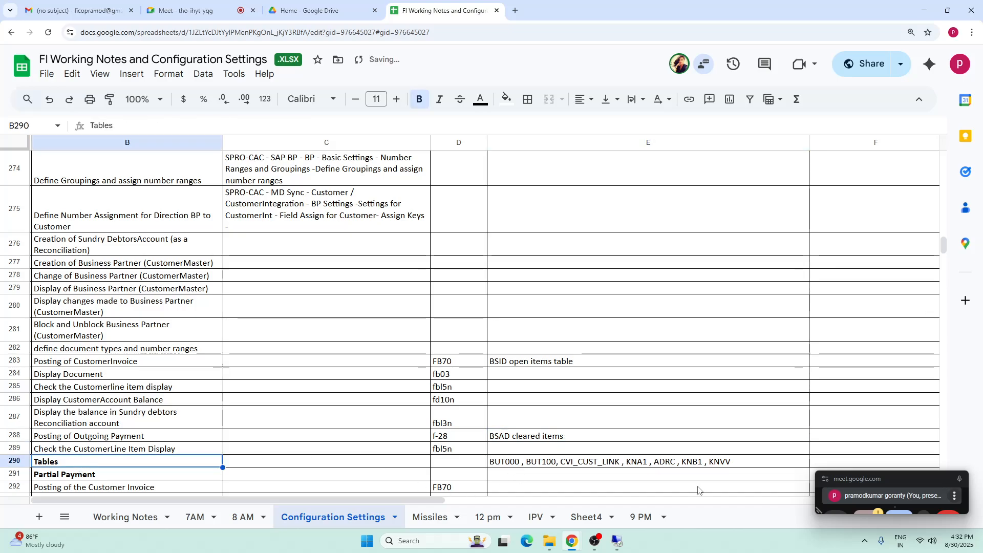
Step: Select the table list in E290 and move the floating meeting window clear of the sheet rows
click(632, 464)
drag(890, 481, 784, 522)
scroll(941, 490, down, 2)
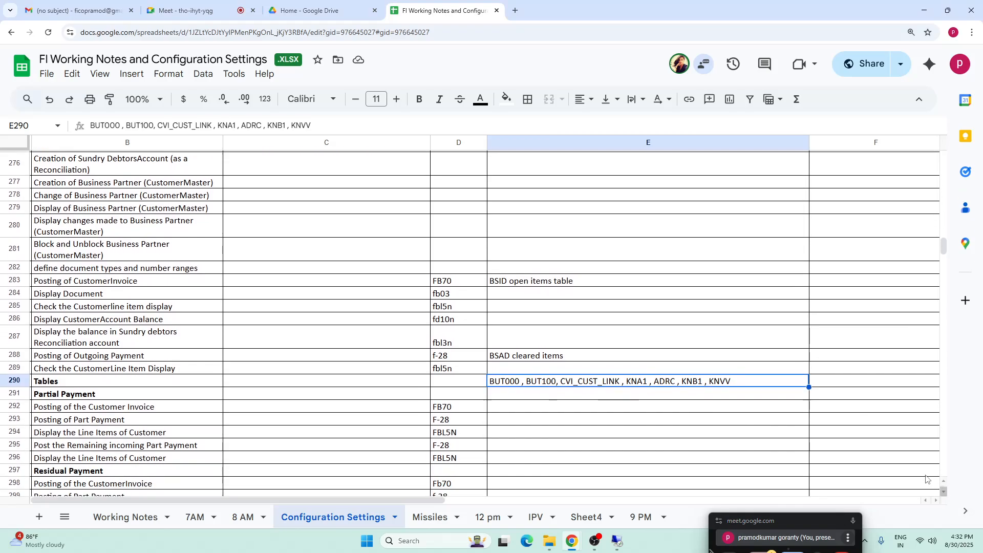
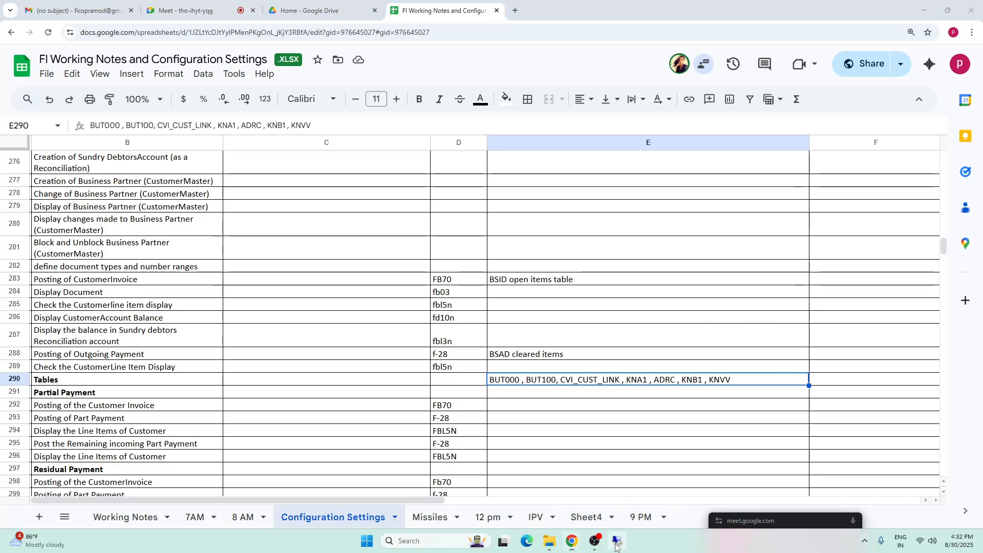
Step: Switch to SAP, start transaction SE16N and load table KNB1 in place of KNVV
click(616, 541)
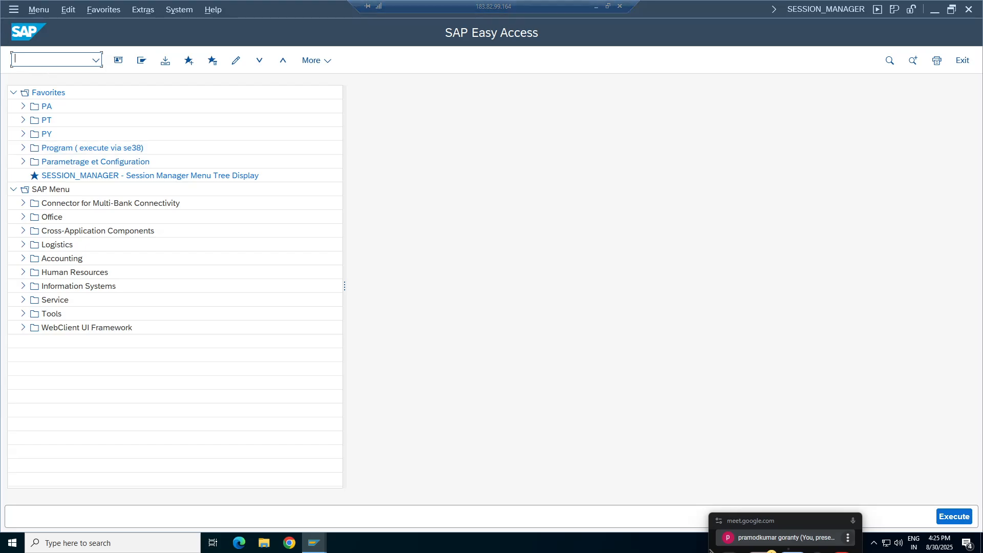
text(se16n)
key(Return)
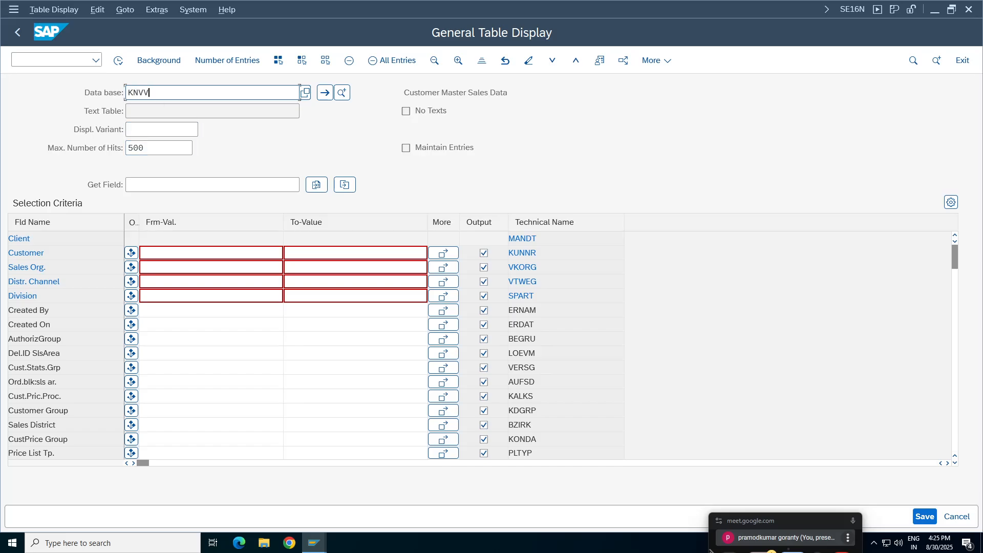
key(BackSpace)
key(BackSpace)
key(BackSpace)
text(knb1)
key(Return)
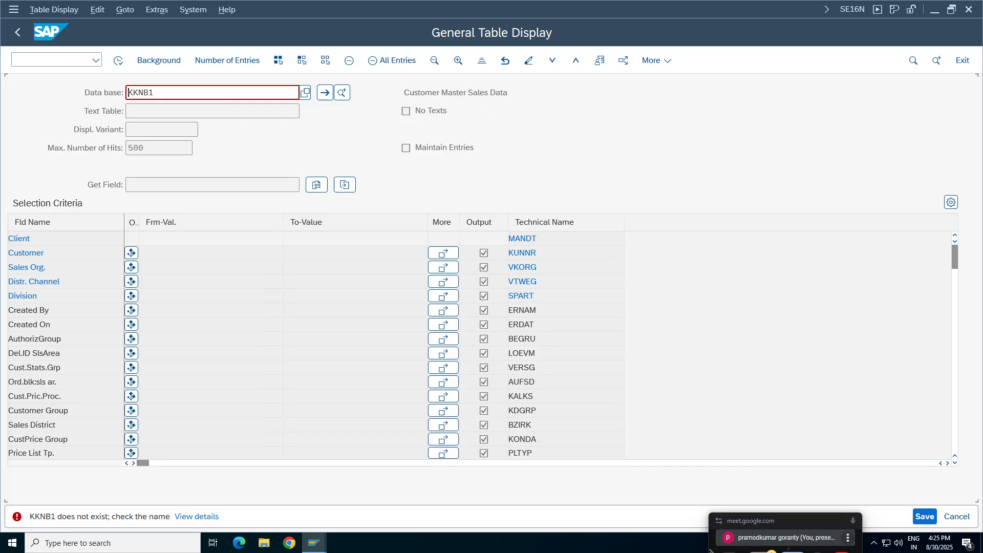
click(138, 92)
key(BackSpace)
key(Return)
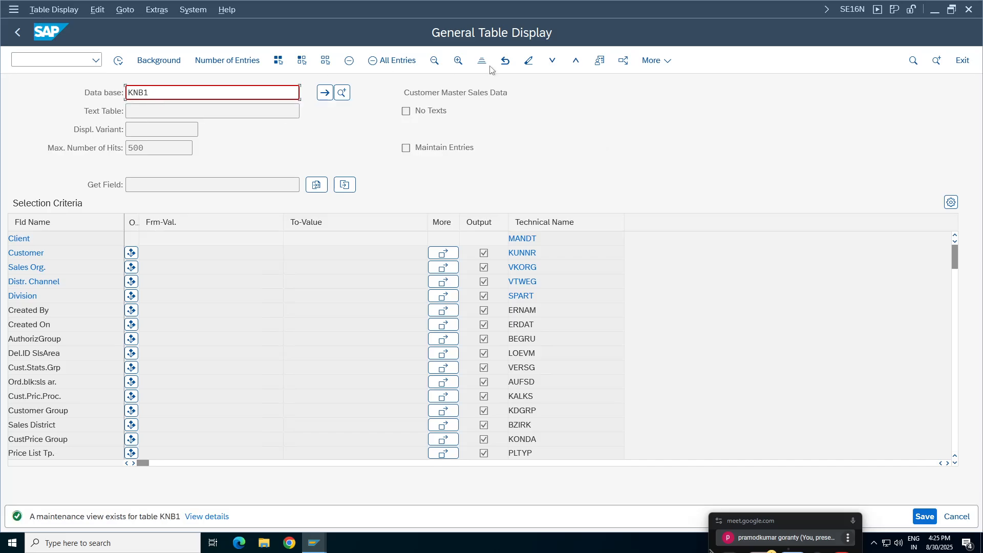
Step: Check the KNB1 description, filter the table by company code TA98 and display the matching entries
drag(530, 93, 404, 93)
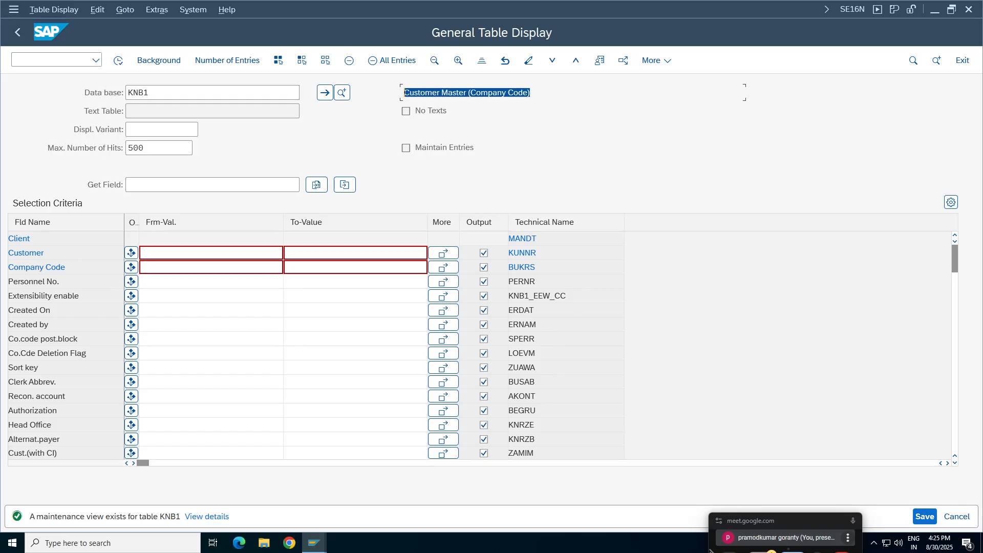
drag(66, 267, 8, 267)
click(176, 267)
text(ta98)
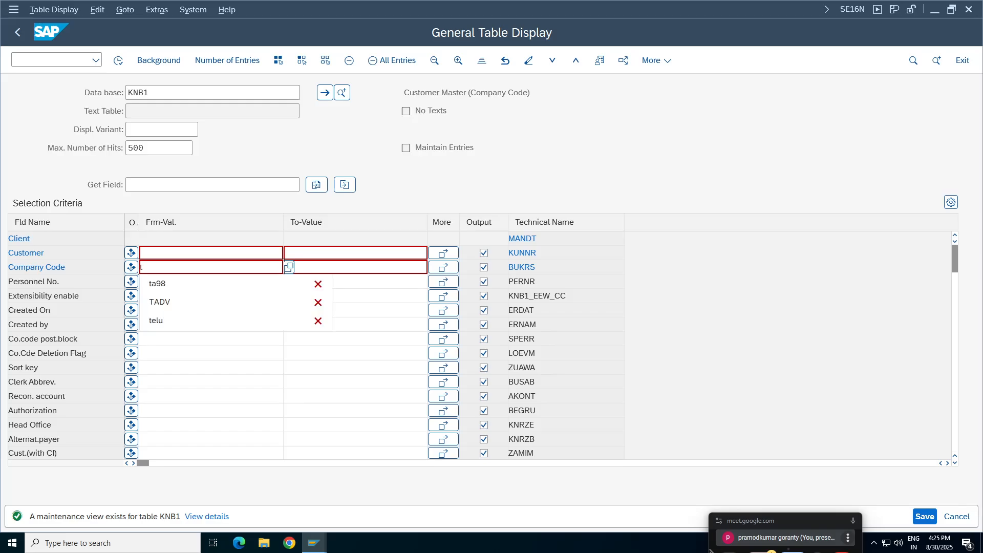
key(Return)
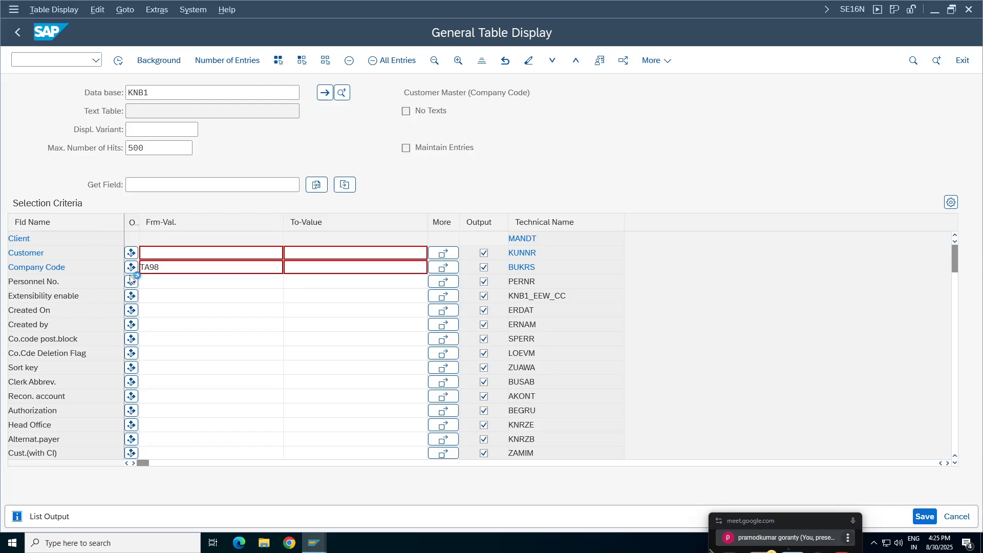
key(F8)
Step: Inspect the customer entry in KNB1 and the export options, and return to the table selection
double_click(43, 239)
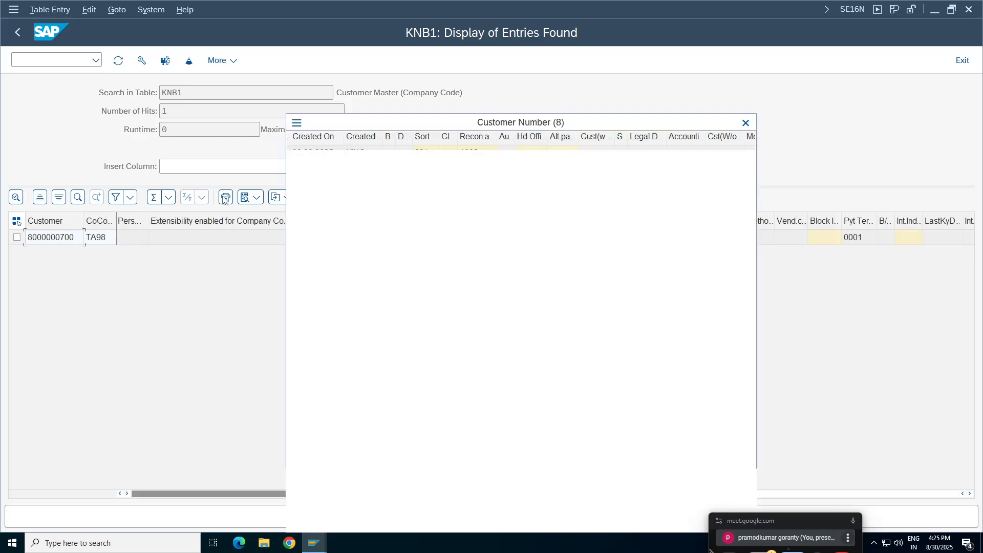
click(767, 98)
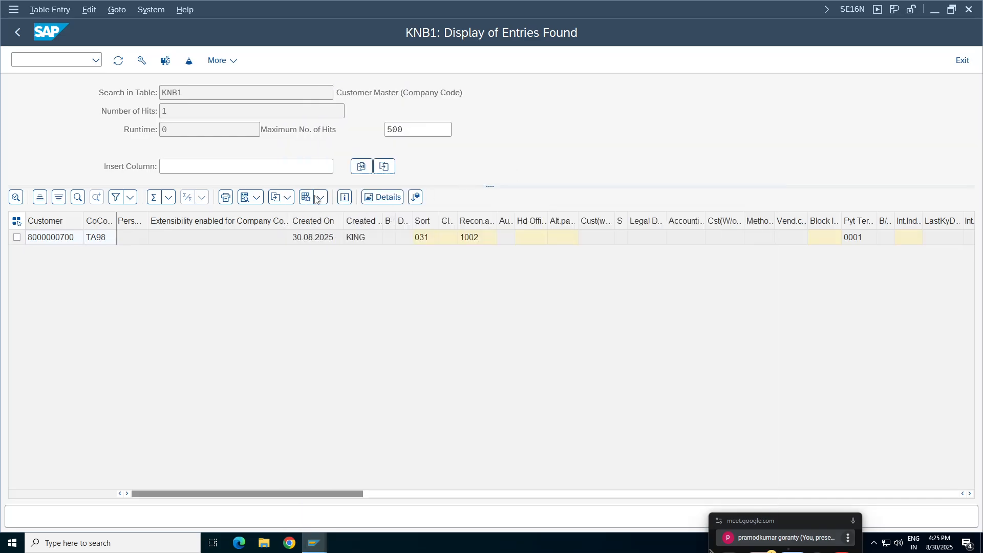
click(281, 197)
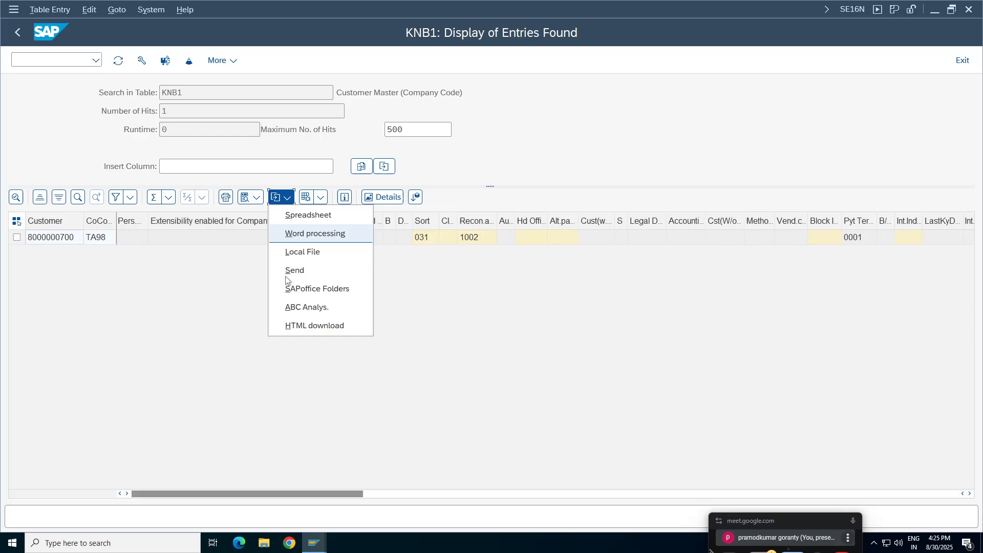
click(140, 272)
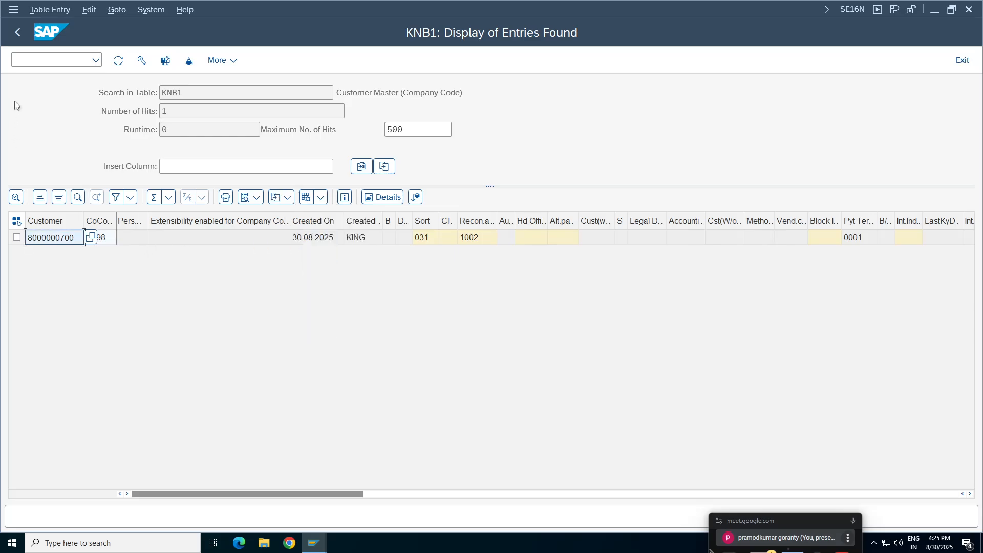
click(15, 34)
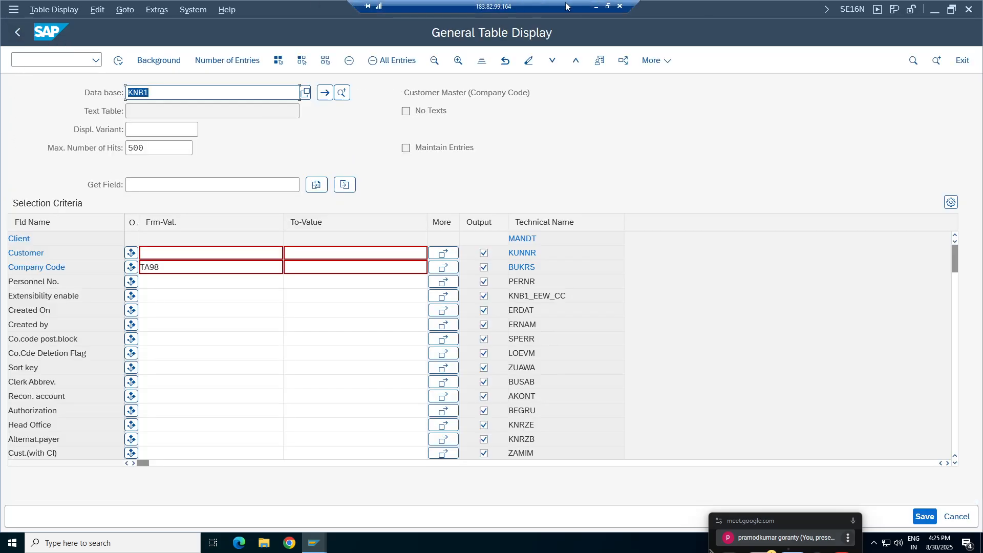
Step: Switch back to the Google Sheets notes and append BSID and BSAD to the table list in E290
click(595, 7)
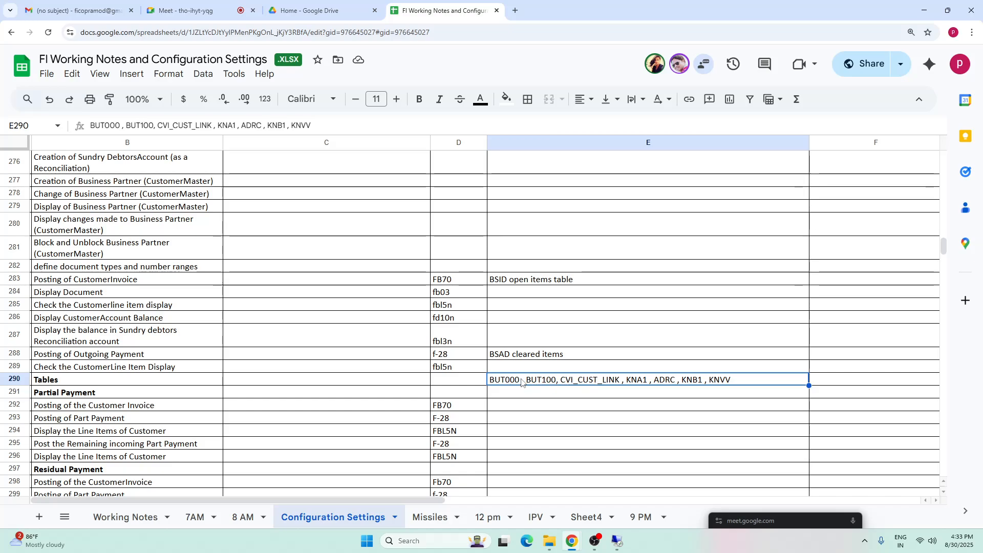
triple_click(768, 383)
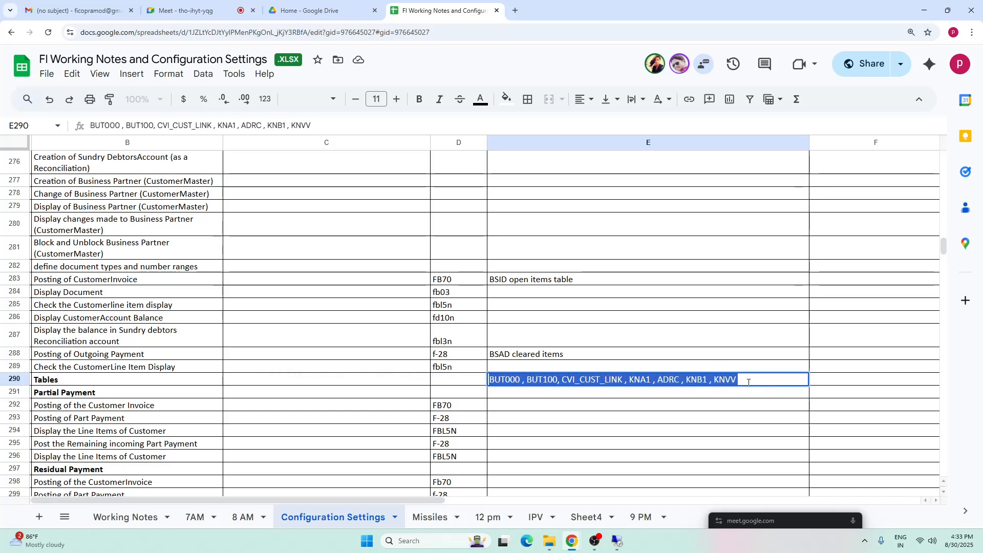
click(749, 381)
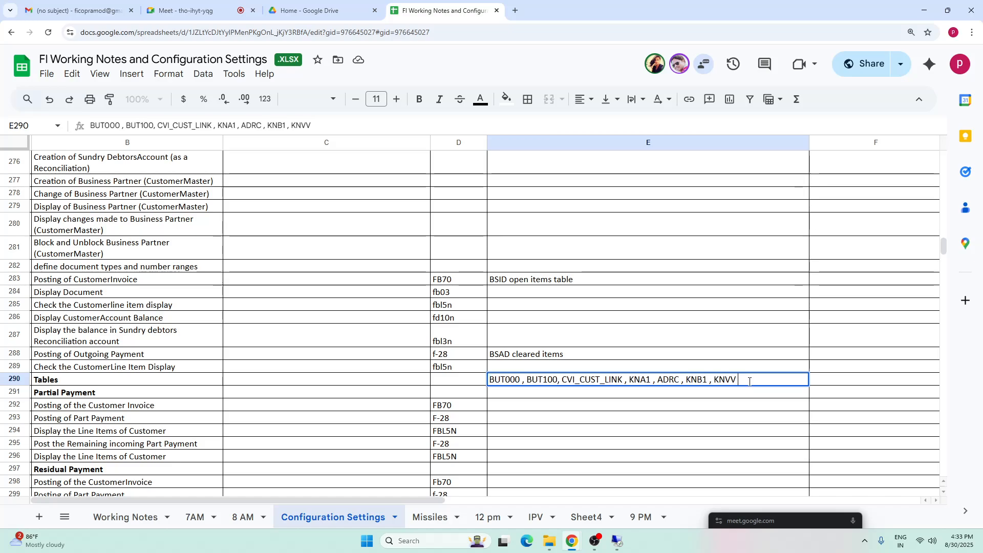
text(, BSID , BSAD)
click(791, 380)
mouse_move(765, 379)
mouse_down()
mouse_move(737, 379)
mouse_move(792, 381)
mouse_move(767, 381)
mouse_up()
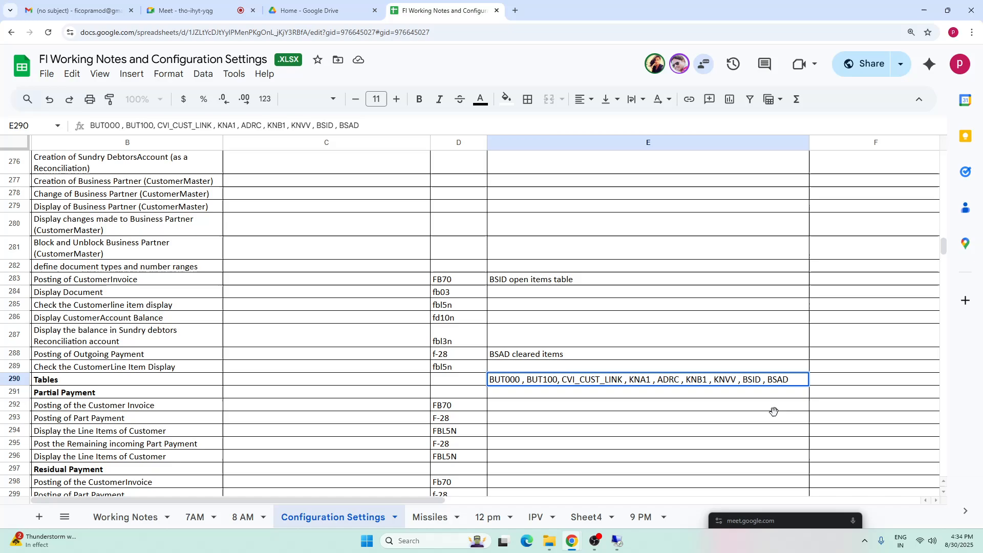
Step: Finish the E290 entry in the notes, switch to SAP and review the customer's open invoice in the Customer Line Item Display session
click(767, 413)
click(745, 379)
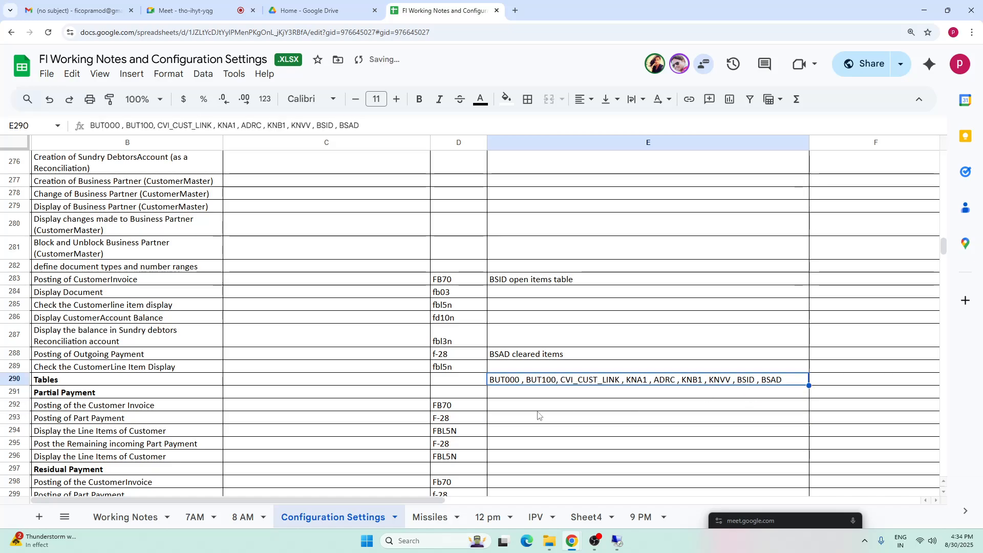
click(617, 541)
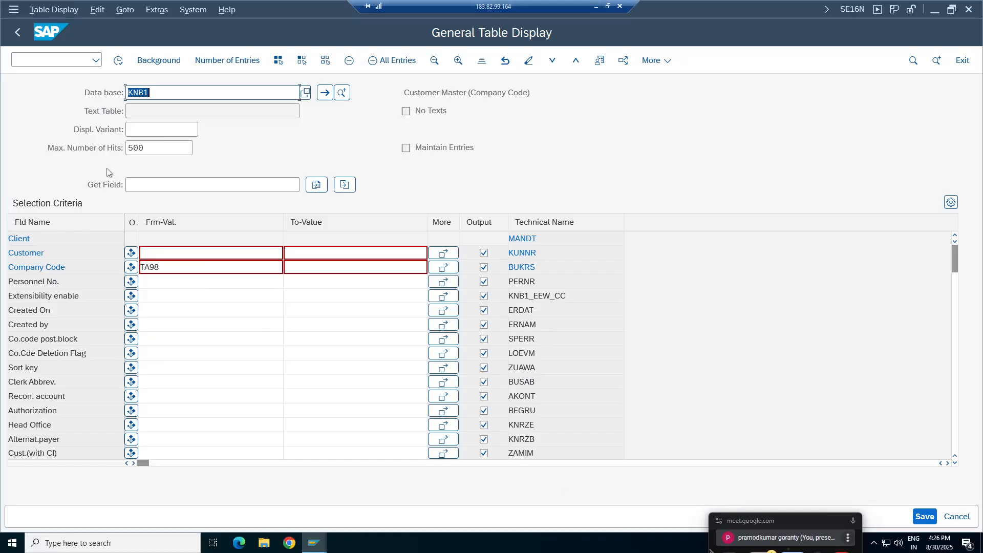
click(313, 543)
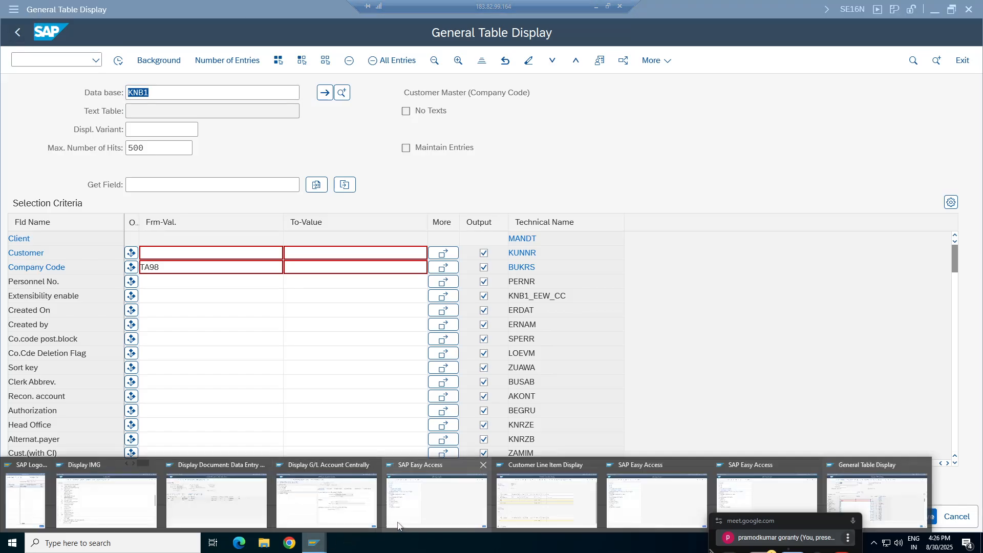
click(516, 519)
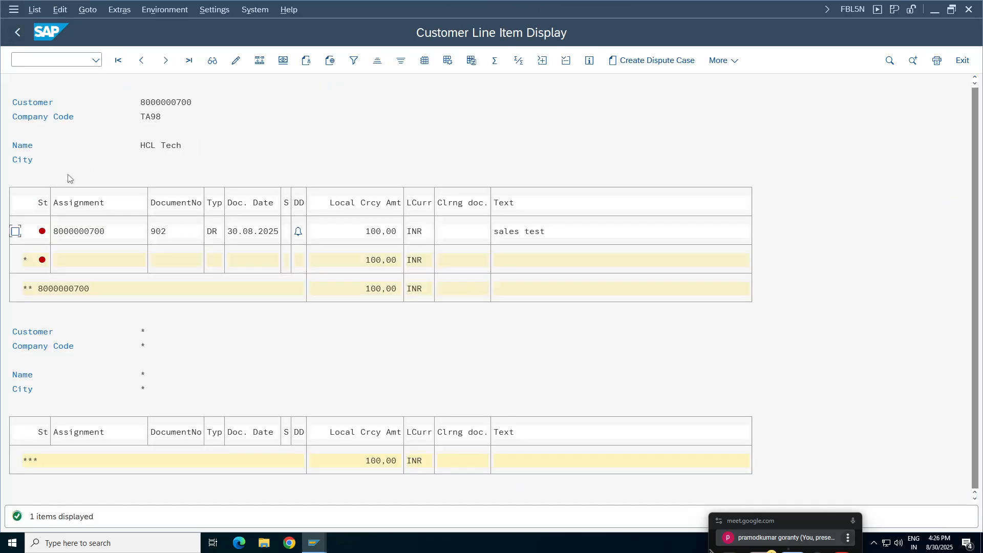
click(77, 231)
Step: Close the two unused SAP Easy Access sessions and return to the General Table Display session
click(314, 543)
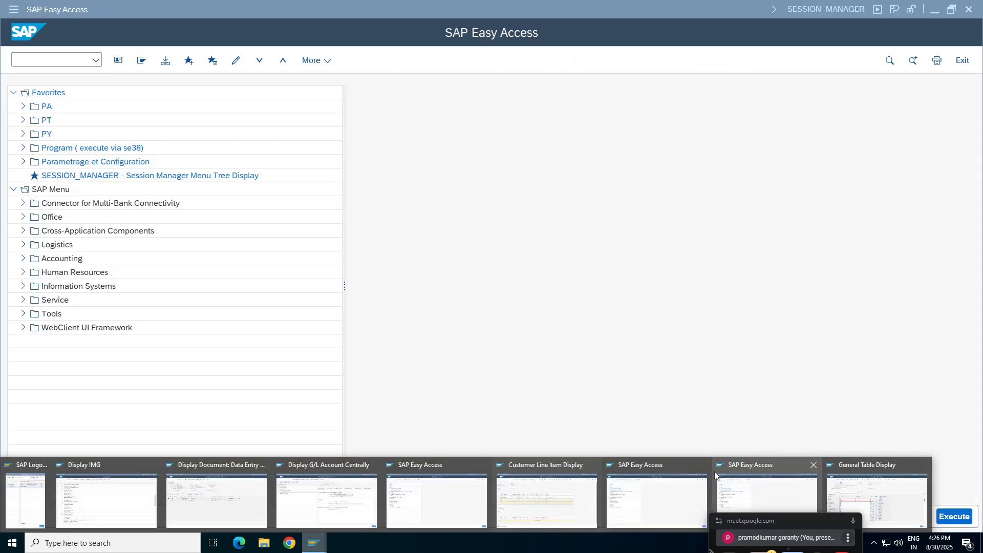
click(813, 464)
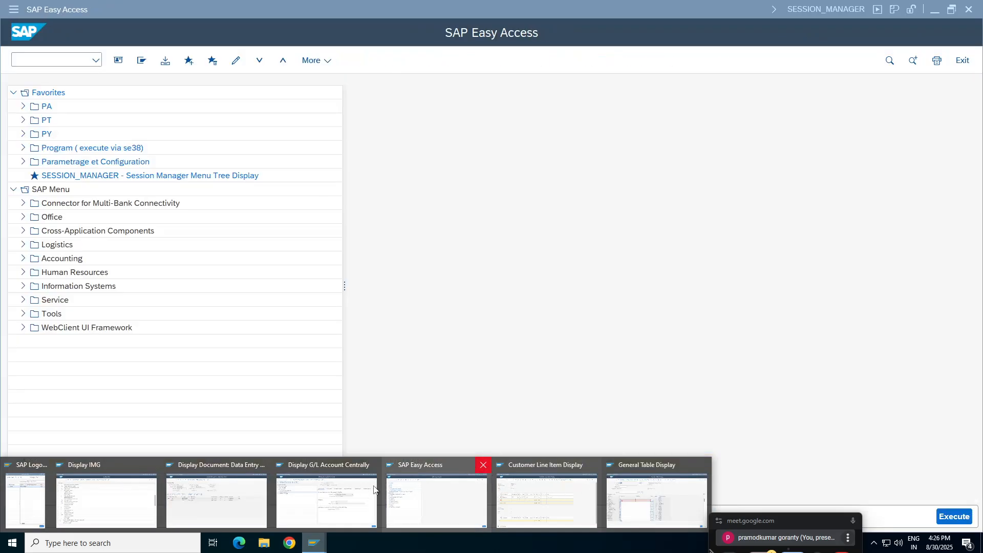
click(481, 465)
click(573, 495)
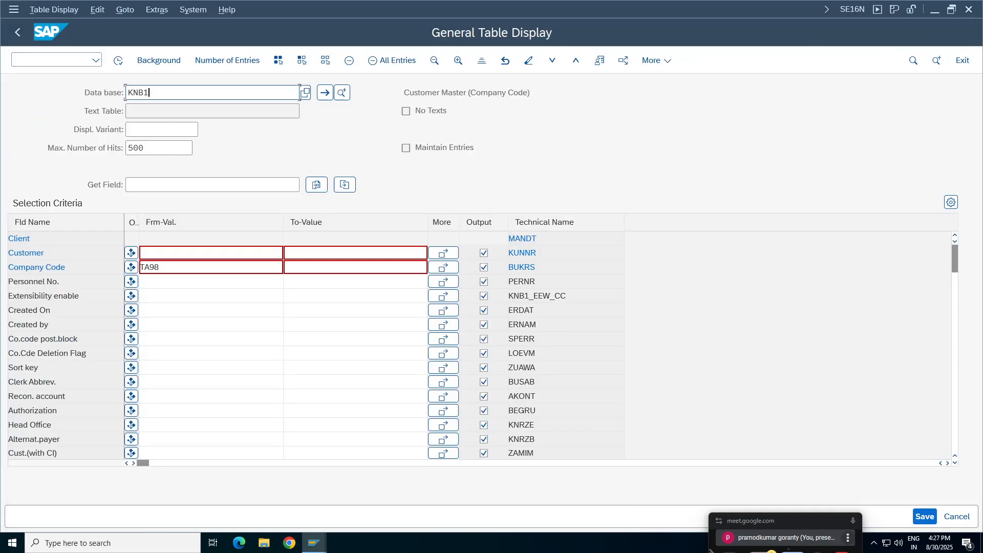
Step: Load table BSID in General Table Display in place of KNB1
key(BackSpace)
key(BackSpace)
key(BackSpace)
key(BackSpace)
text(bsid)
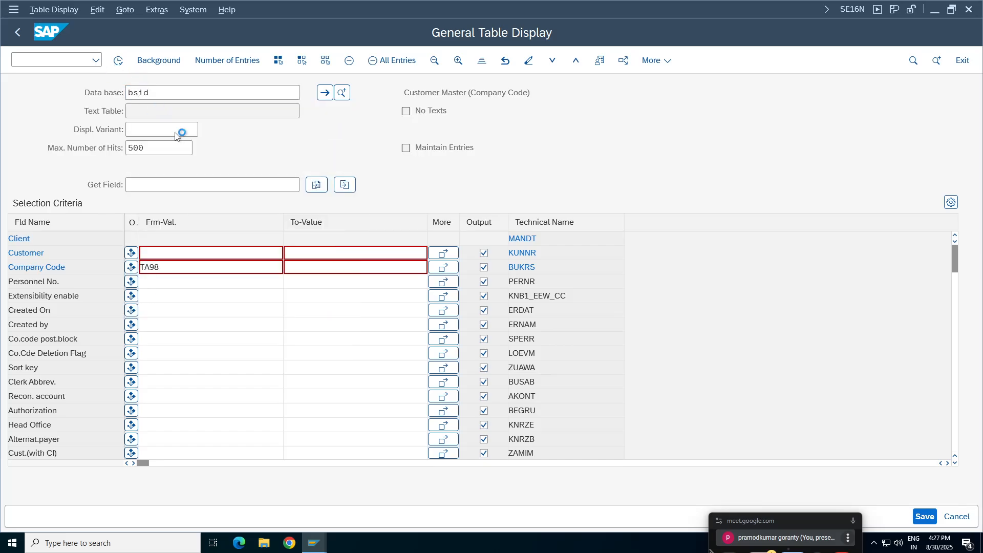
key(Return)
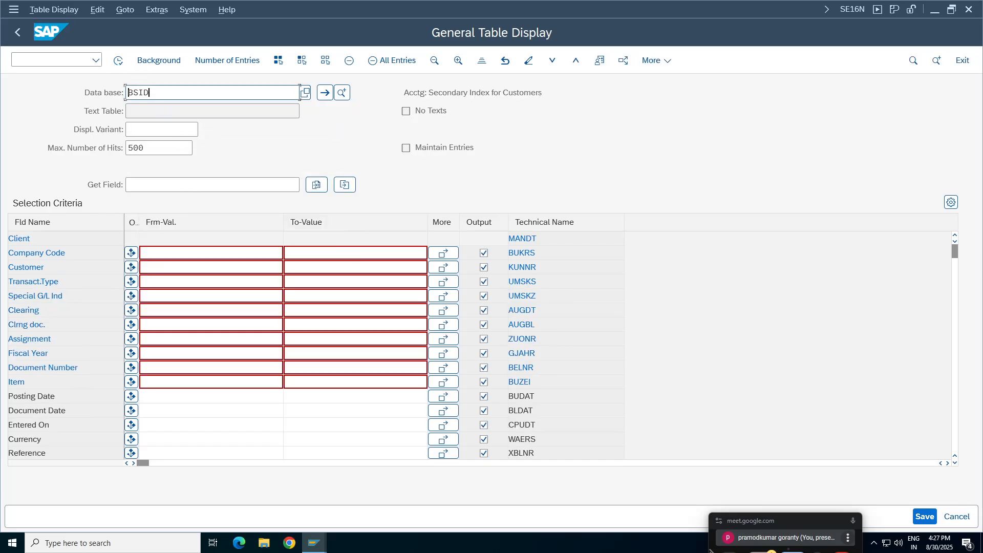
Step: Filter table BSID by company code TA98 and display the matching entries
click(161, 253)
click(160, 268)
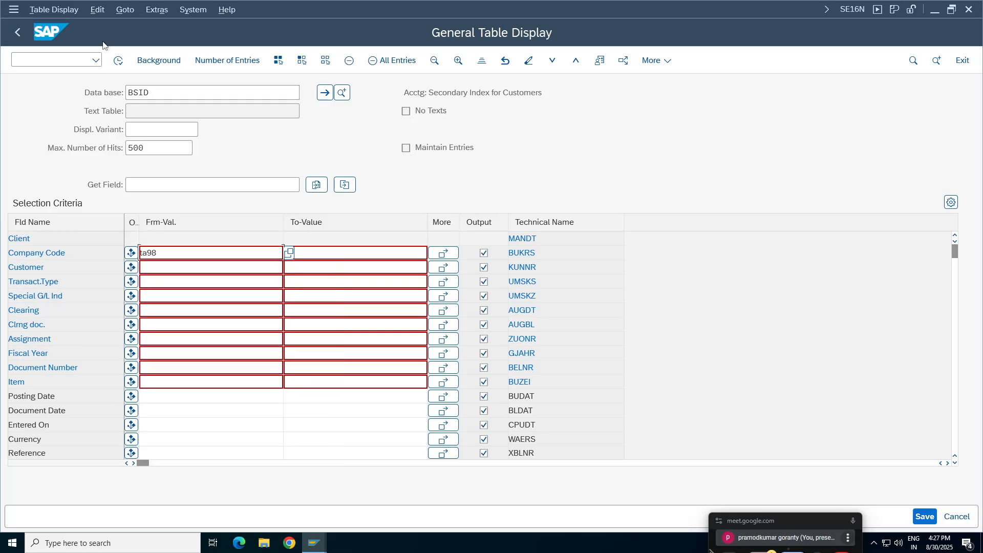
click(118, 61)
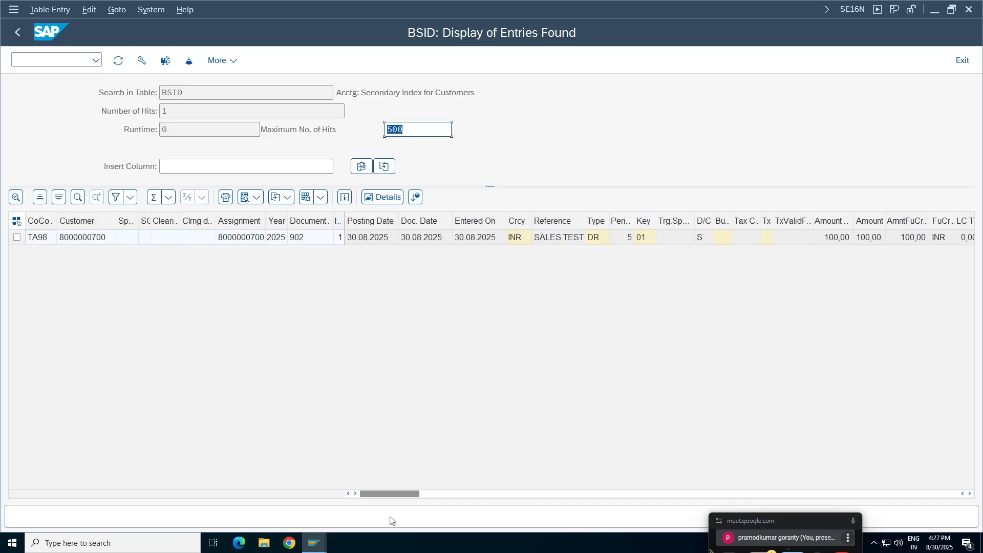
Step: Switch to the Display Document session, leave the document and exit customer invoice entry back to SAP Easy Access
click(313, 541)
click(252, 491)
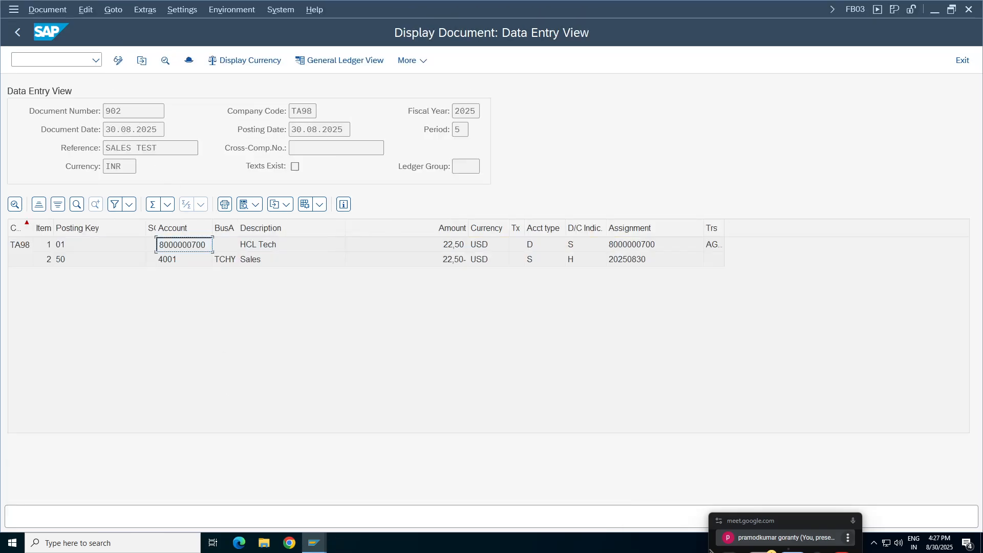
click(15, 31)
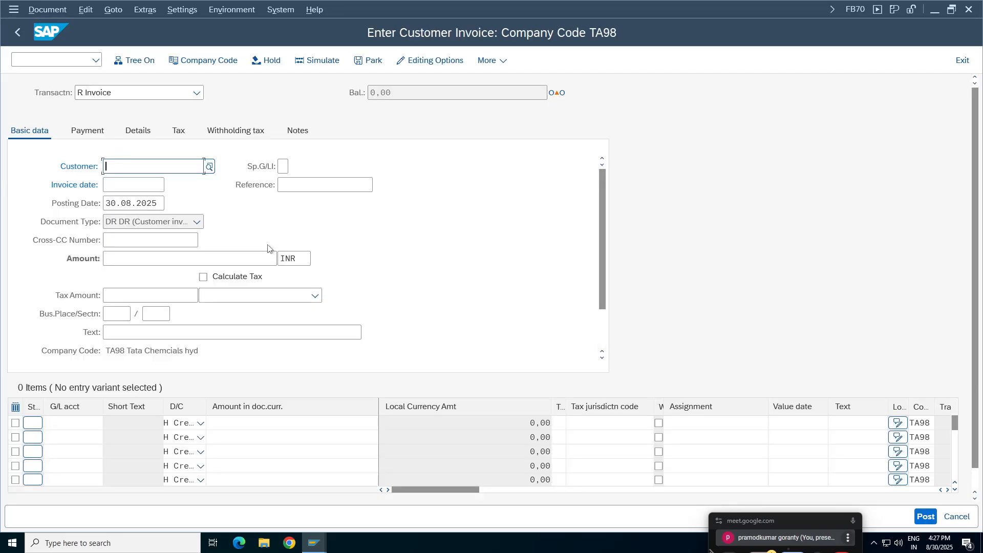
click(961, 60)
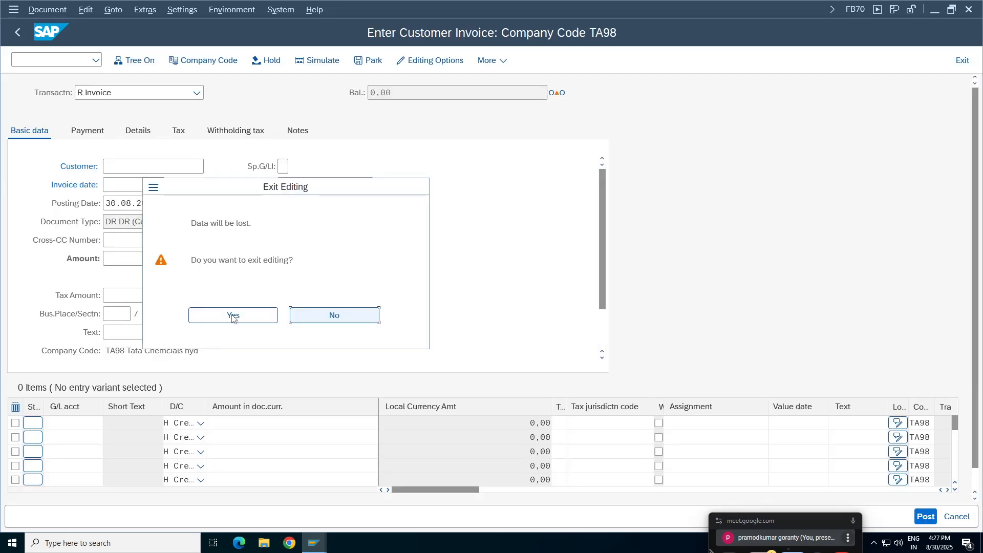
key(Return)
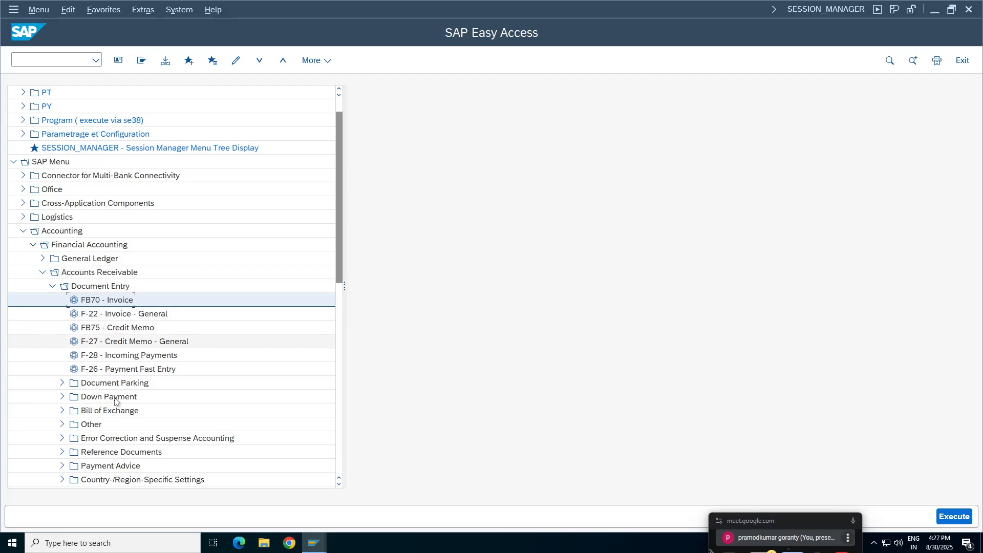
Step: Start transaction F-28 Incoming Payments from Accounts Receivable document entry and set the document date to 30.08.2025
click(123, 356)
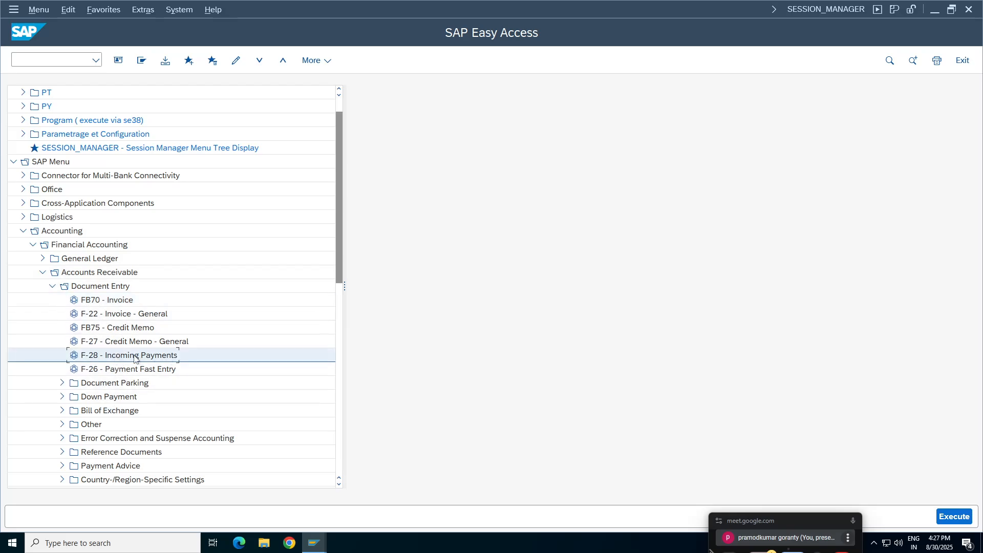
double_click(122, 356)
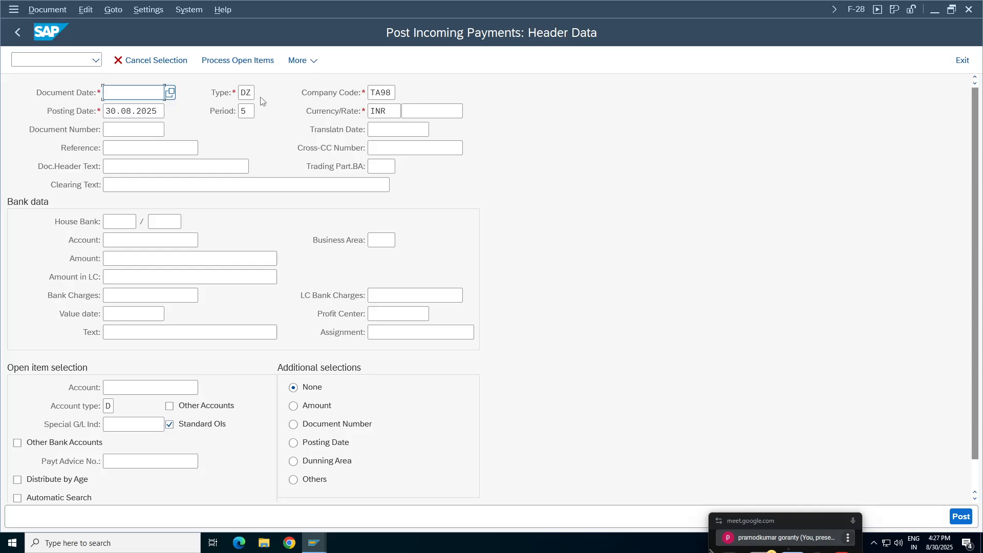
key(Tab)
click(126, 94)
key(space)
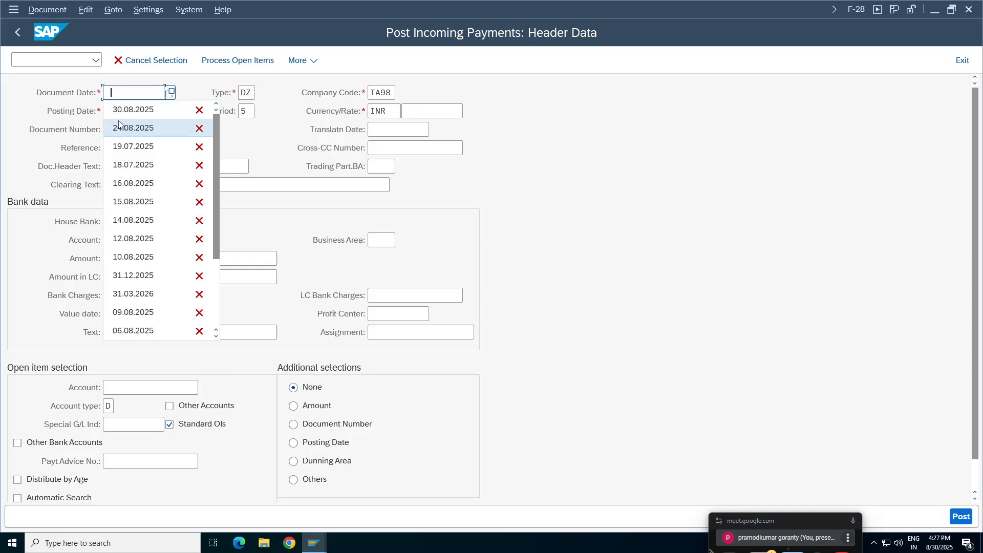
click(122, 110)
Step: Enter Sales Test as the incoming payment's reference and copy that text
click(124, 148)
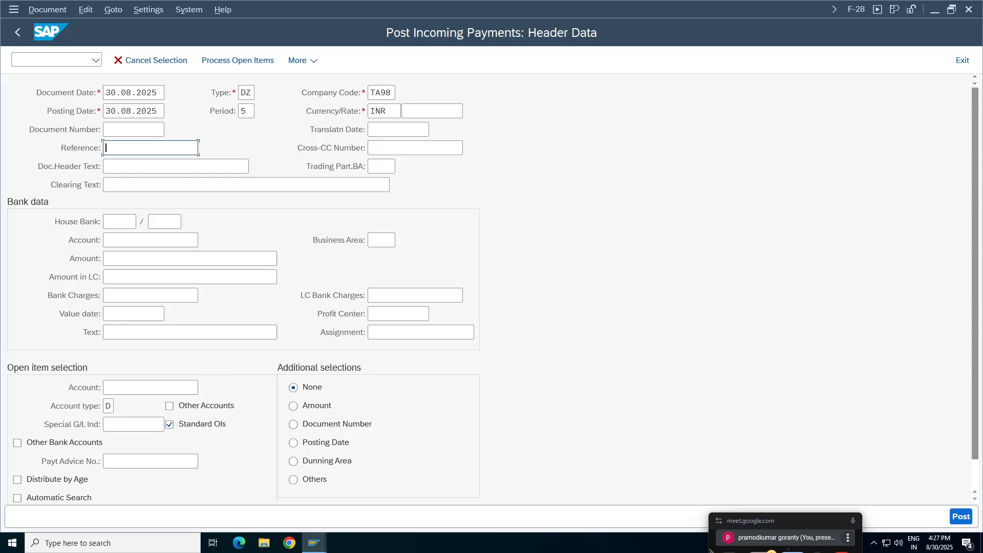
text(Sales Test)
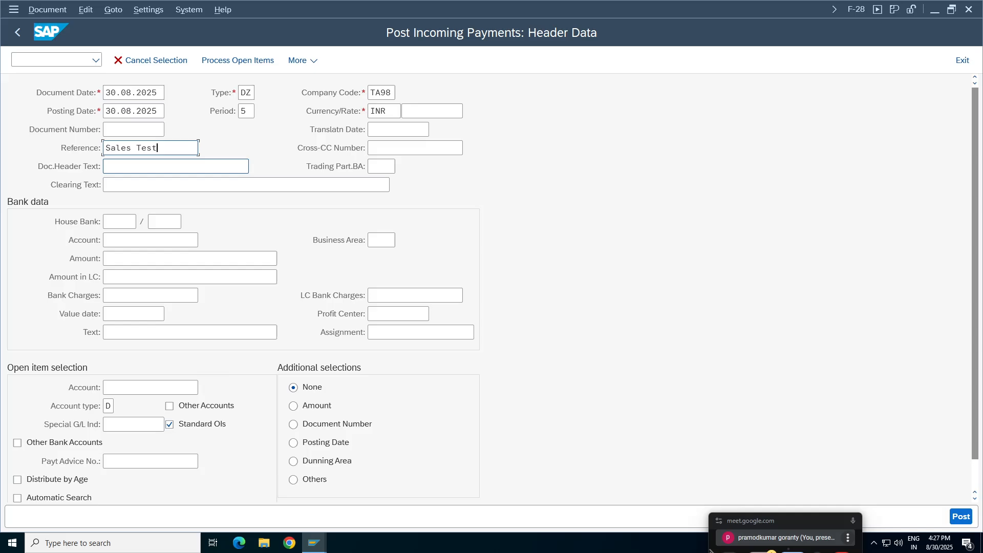
key(ctrl+a)
key(ctrl+c)
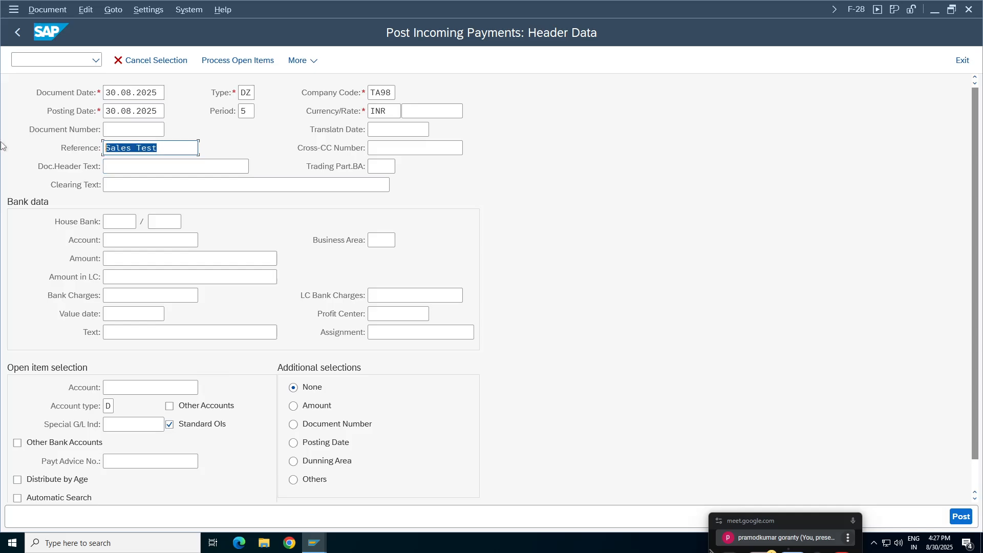
Step: Enter "Sales Test" as both the reference and the document header text of the incoming payment
key(BackSpace)
key(ctrl+v)
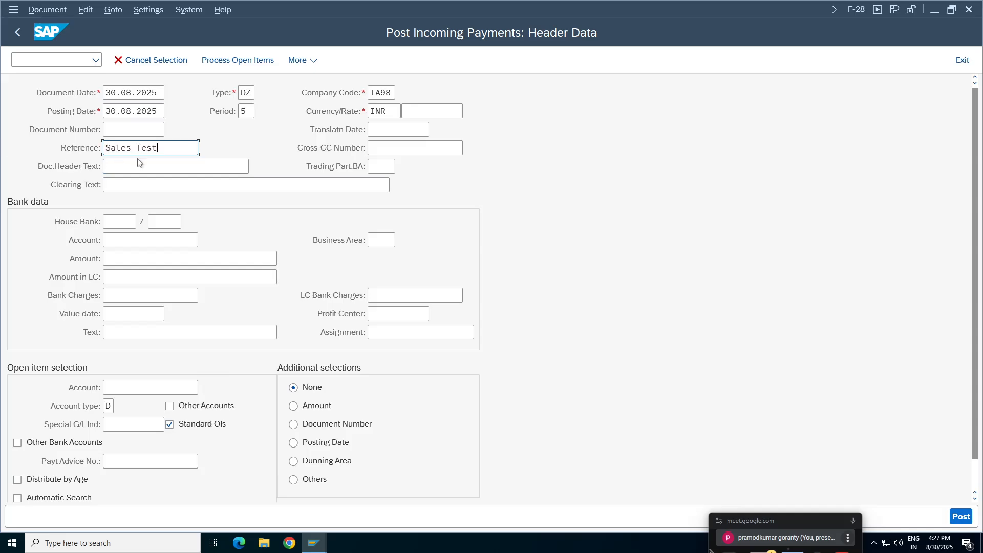
click(141, 164)
key(ctrl+v)
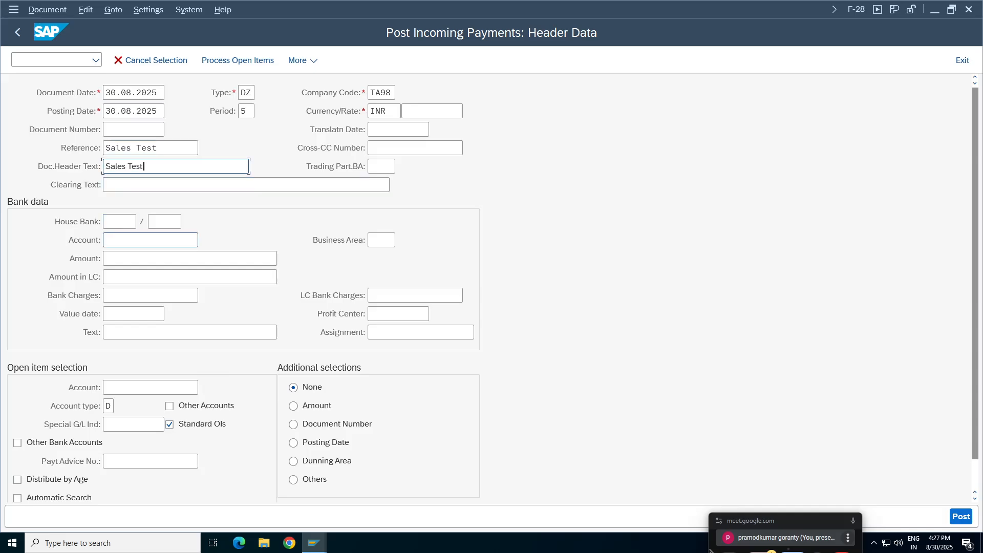
Step: Fill in the bank G/L account and set the amount to 100 in the bank data
click(154, 240)
click(132, 261)
click(132, 260)
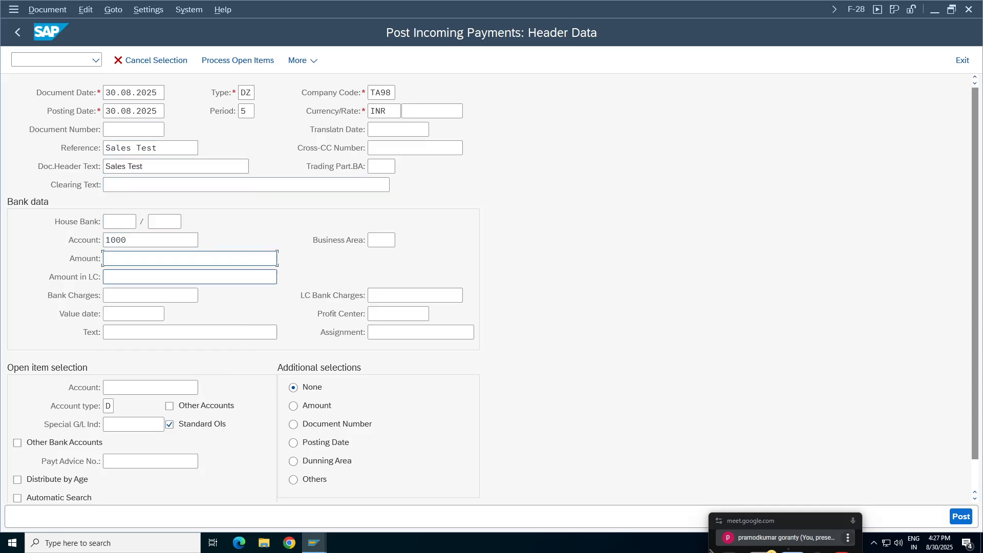
key(BackSpace)
text(100)
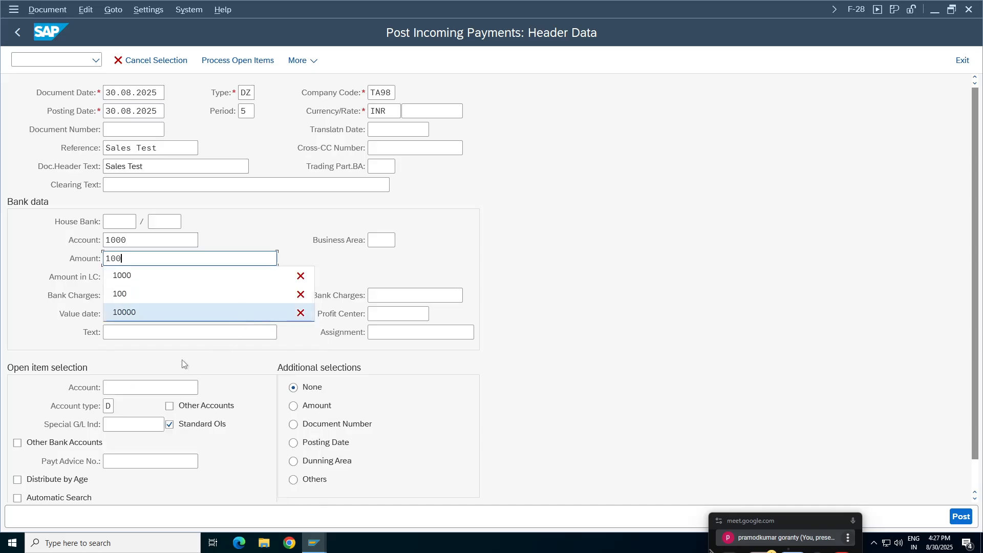
key(Escape)
Step: Set the bank data text to "customer inc payment"
click(157, 333)
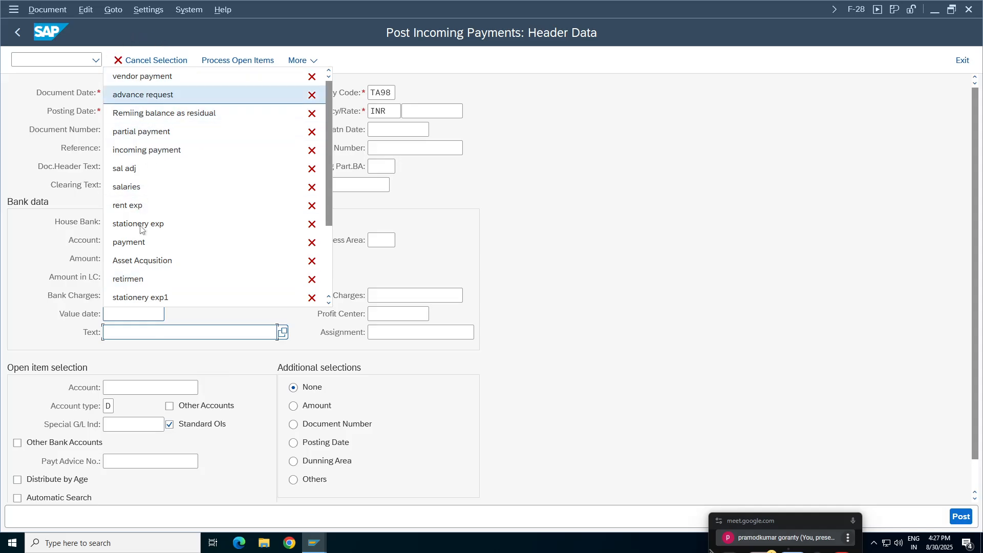
key(Escape)
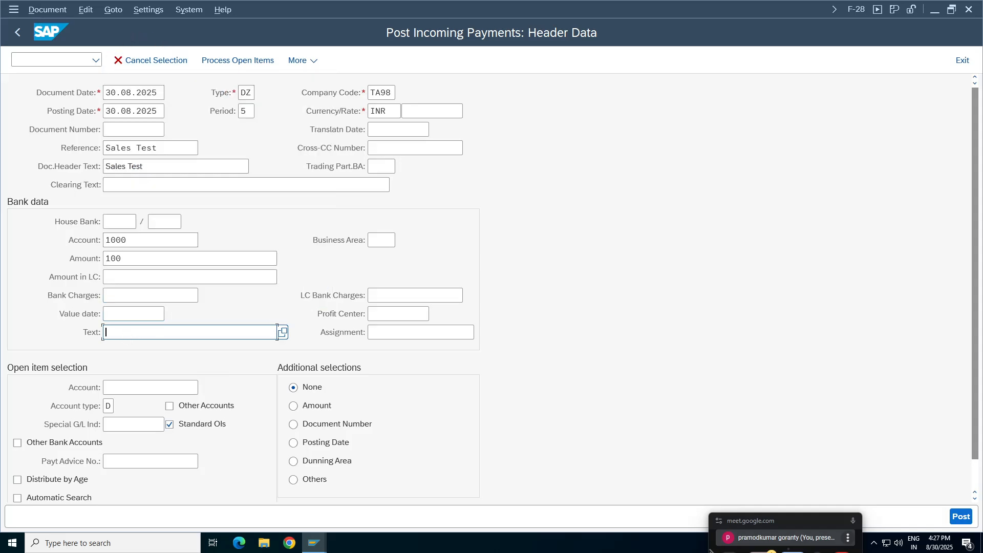
text(custome)
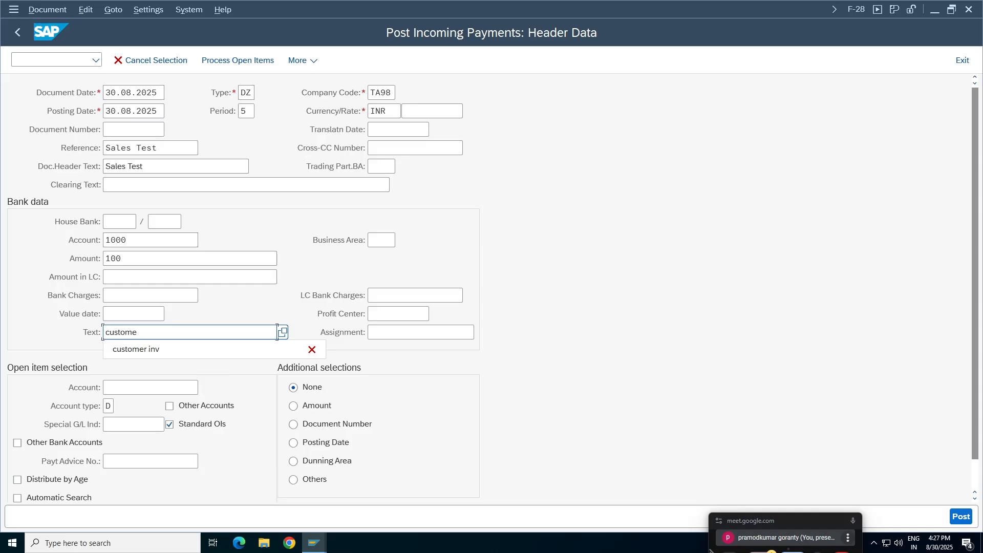
text(r inc pa)
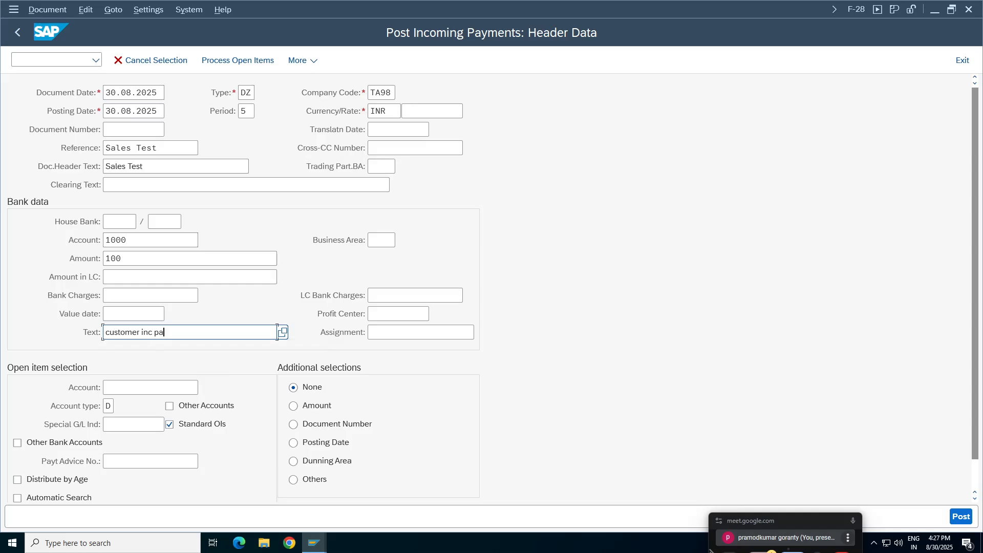
text(yment)
Step: Look up the HCL Tech customer account for the open item selection and process its open items
click(122, 387)
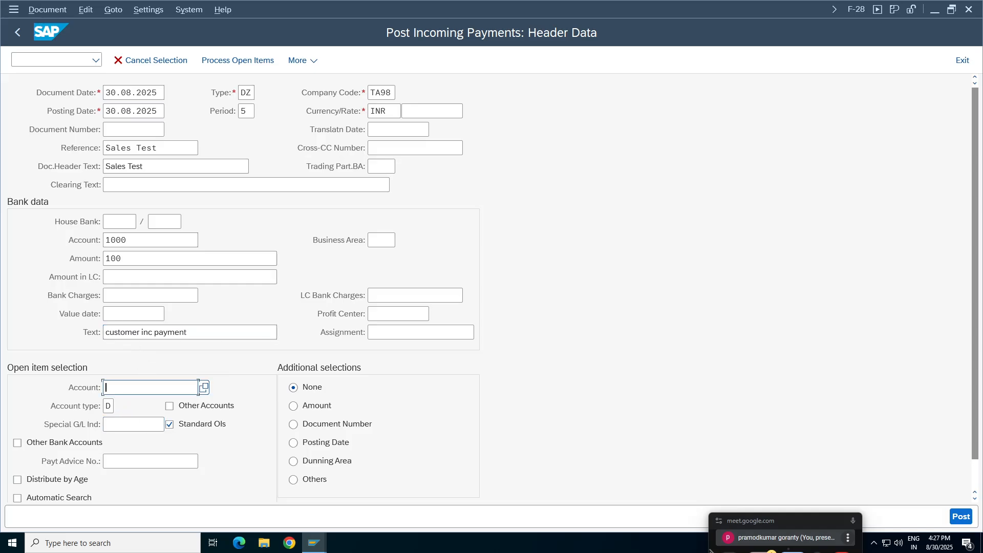
click(204, 389)
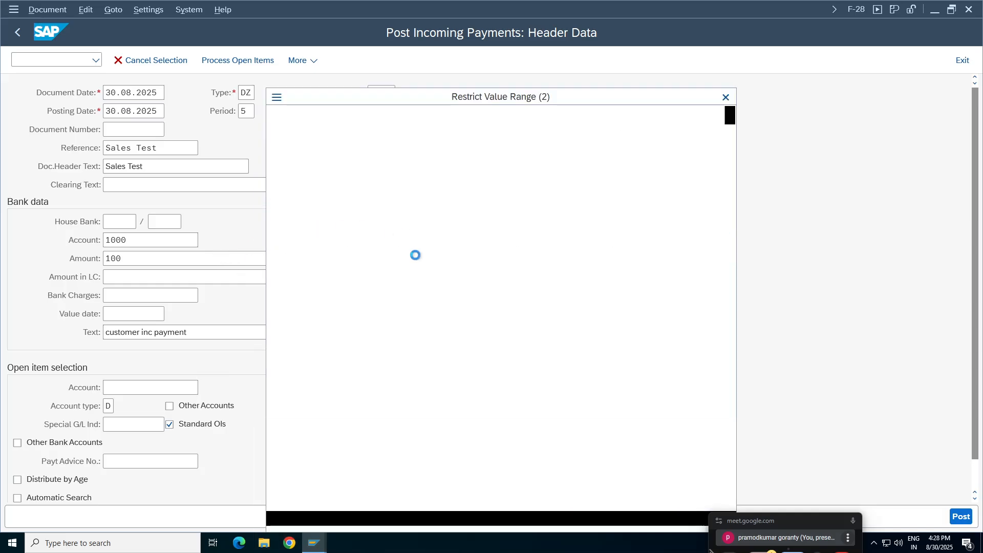
key(Return)
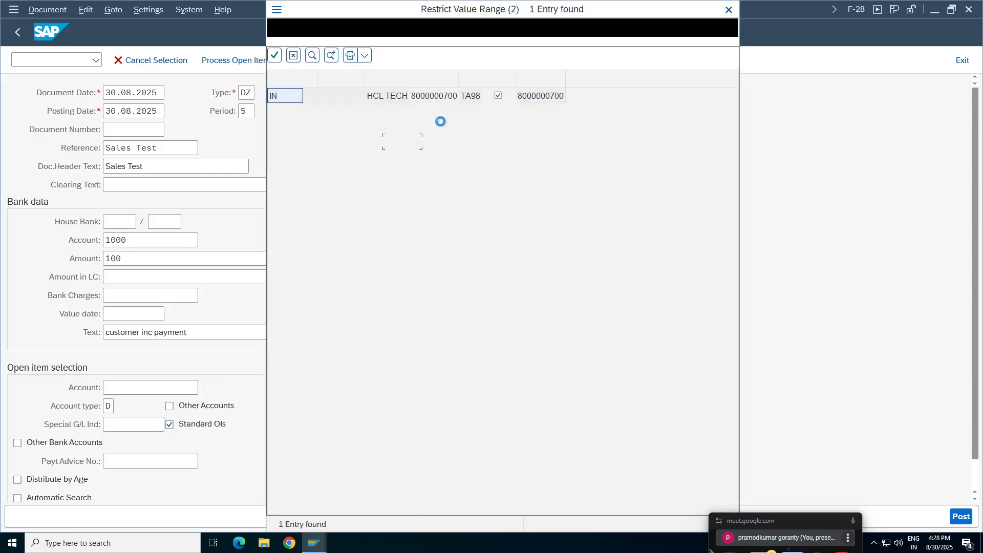
double_click(549, 99)
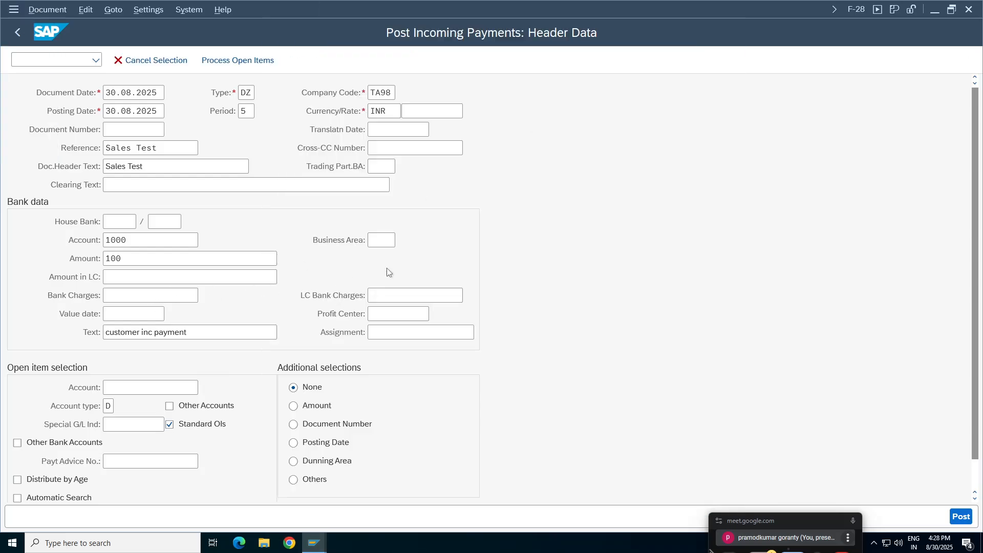
click(233, 61)
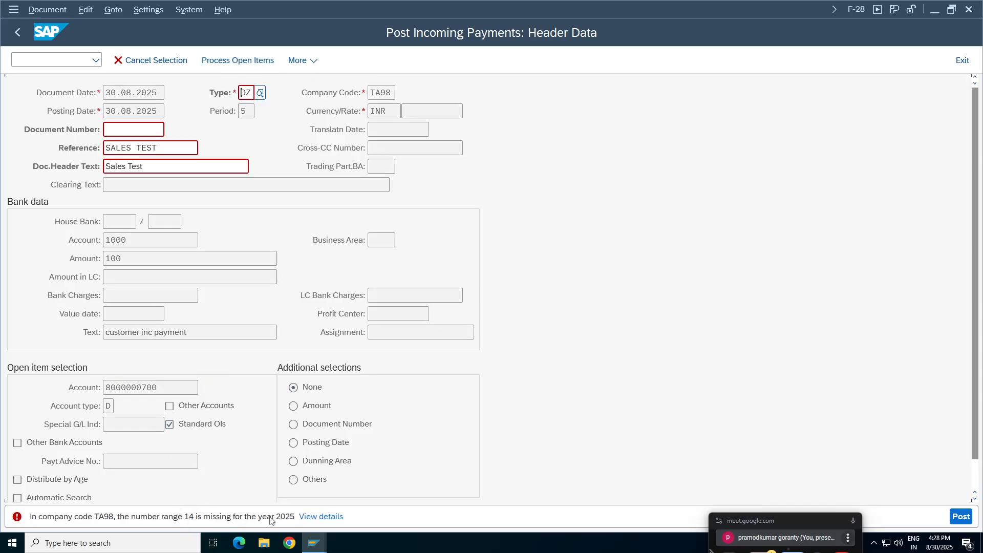
Step: Open a new session from the BSID entries window and run transaction OBA7
click(313, 542)
click(561, 485)
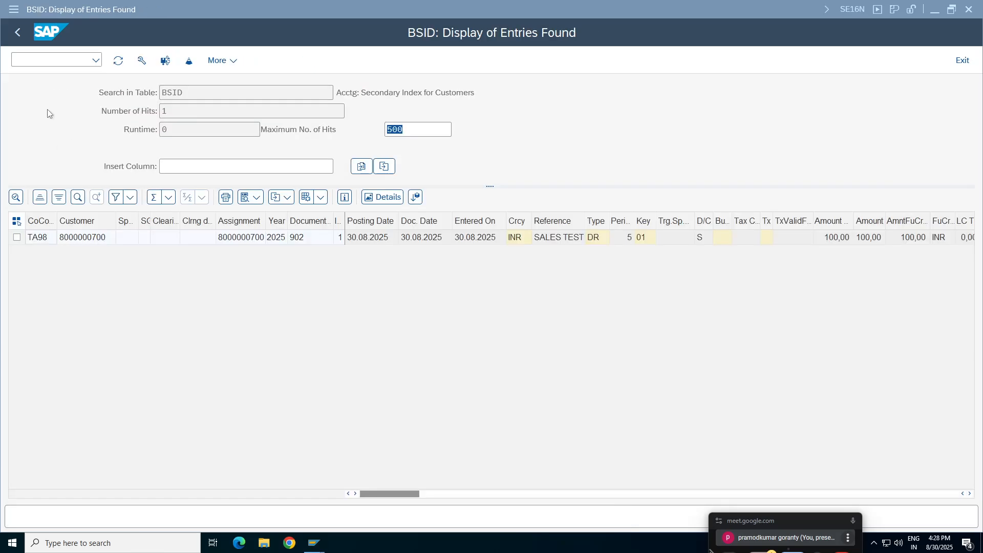
click(14, 9)
click(53, 135)
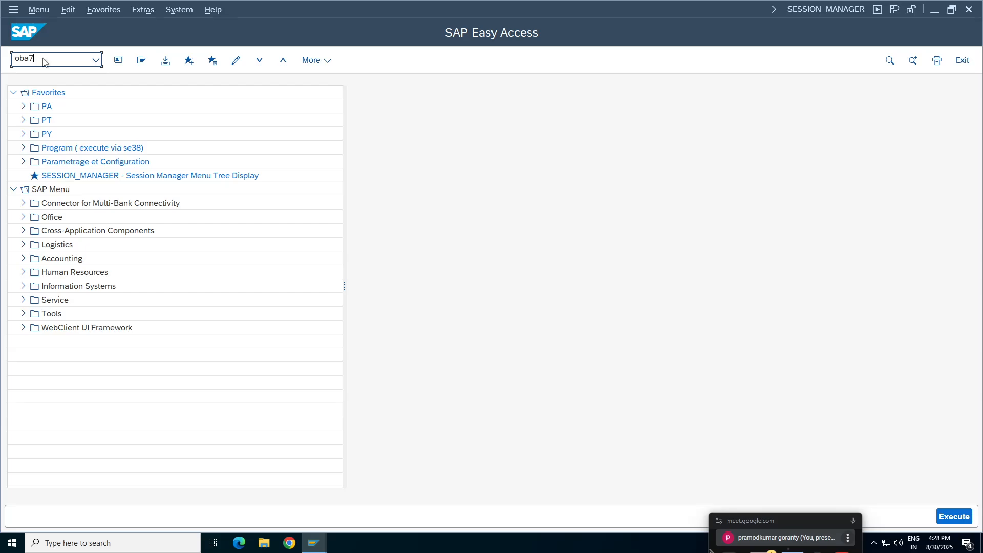
key(Return)
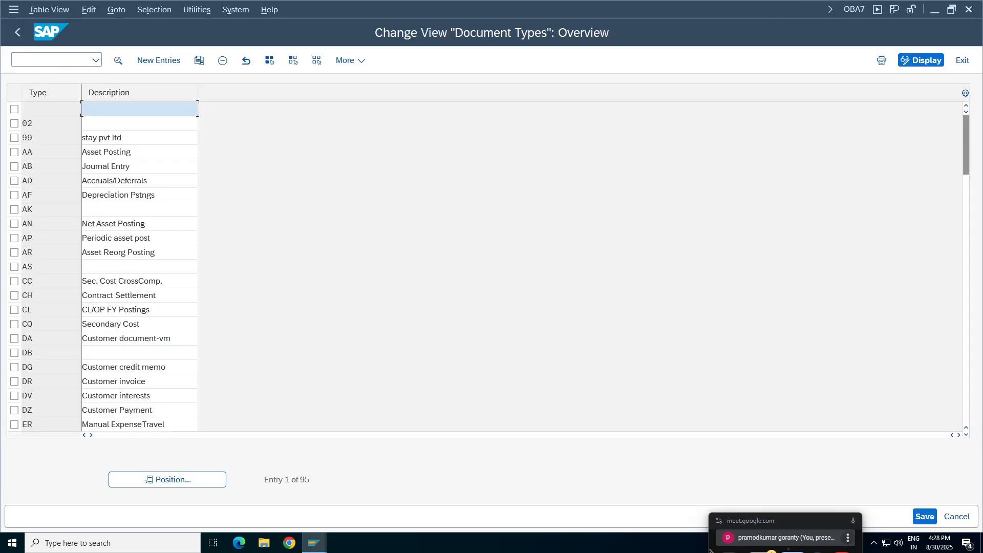
Step: Locate document type DZ in the document types overview and open its details
click(173, 480)
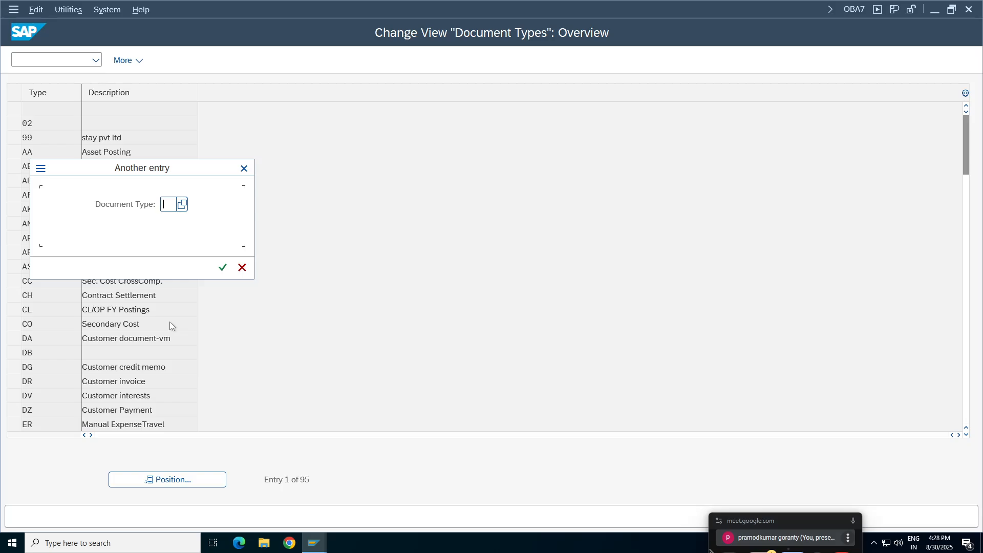
text(DZ)
key(Return)
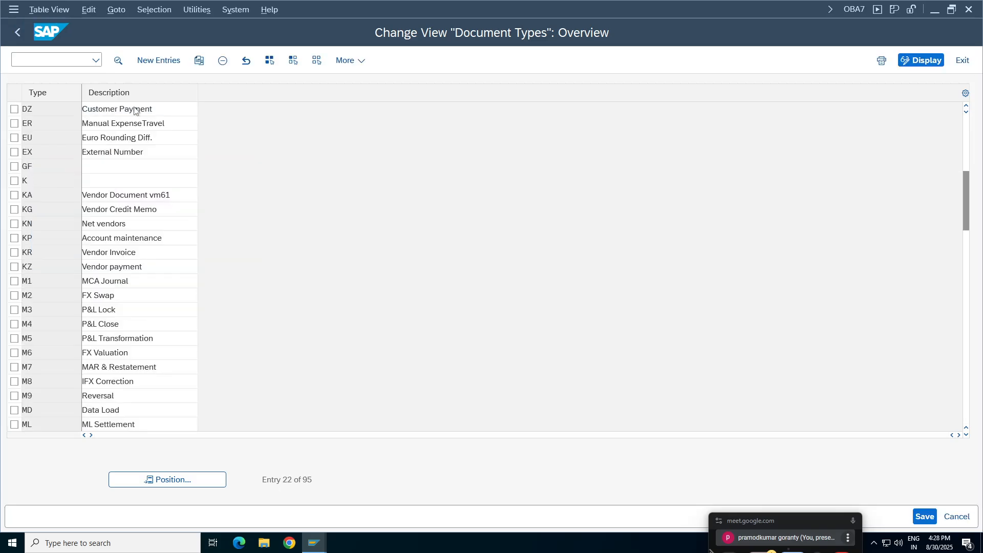
double_click(135, 109)
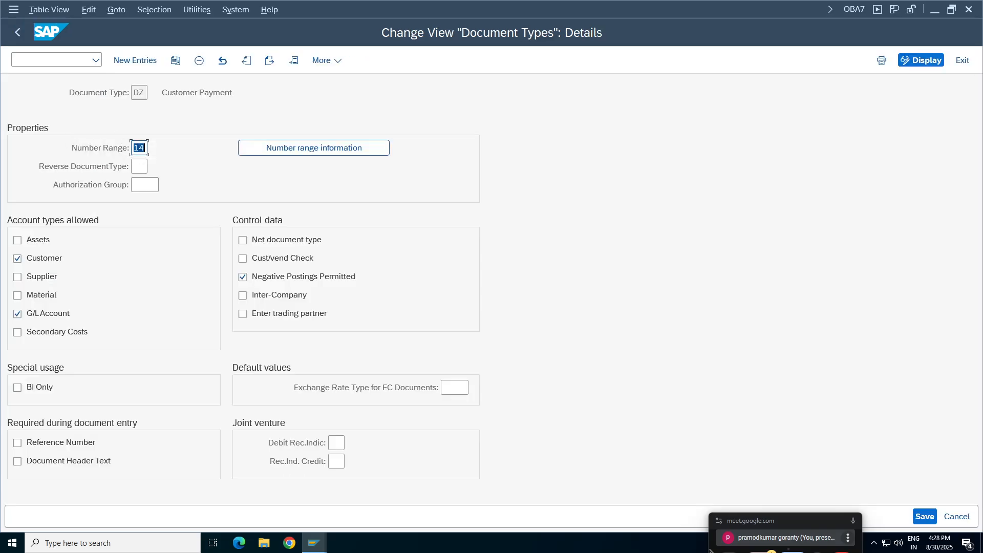
Step: Open the number range information for DZ and edit the intervals of company code TA98
click(316, 153)
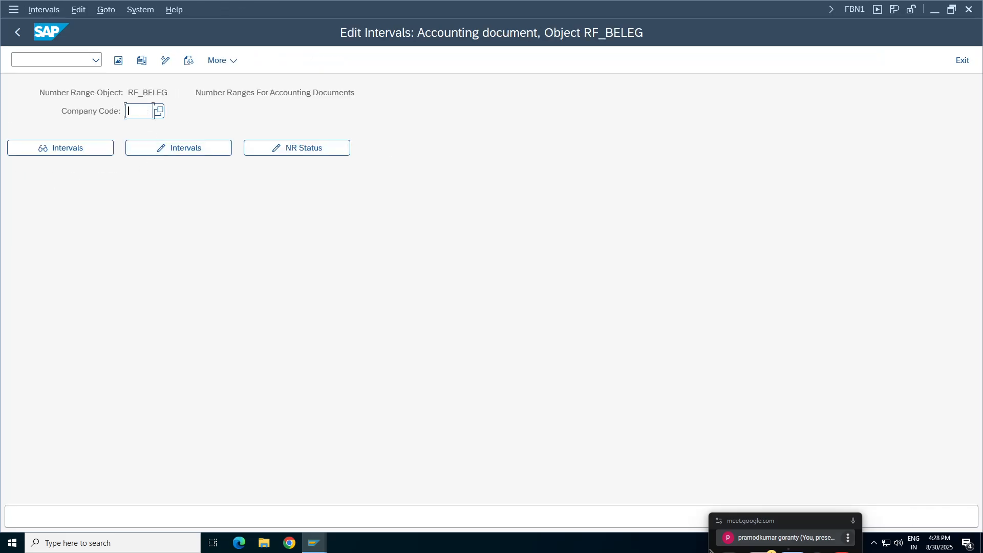
text(TA98)
key(Return)
click(206, 153)
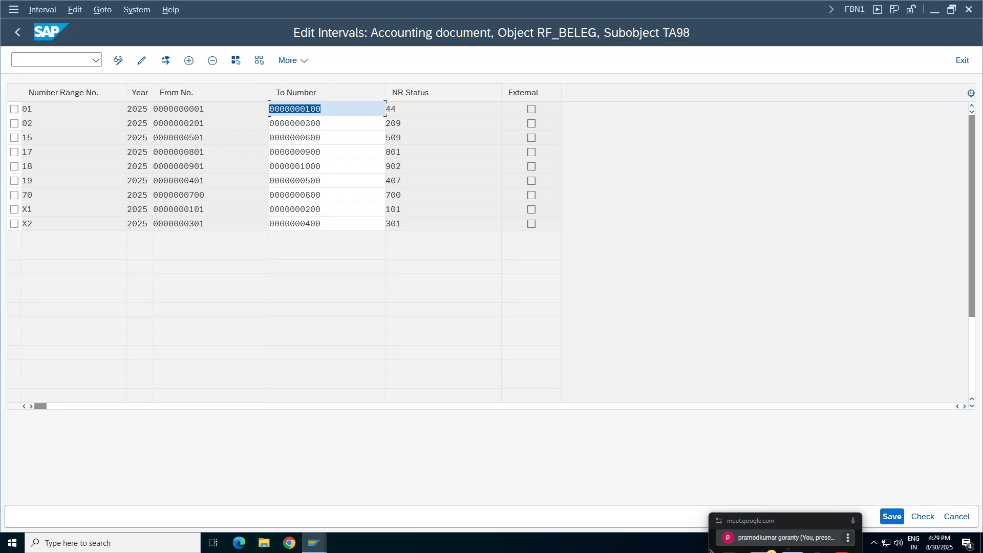
Step: Insert a new number range interval running from 1001 to 1100
click(189, 60)
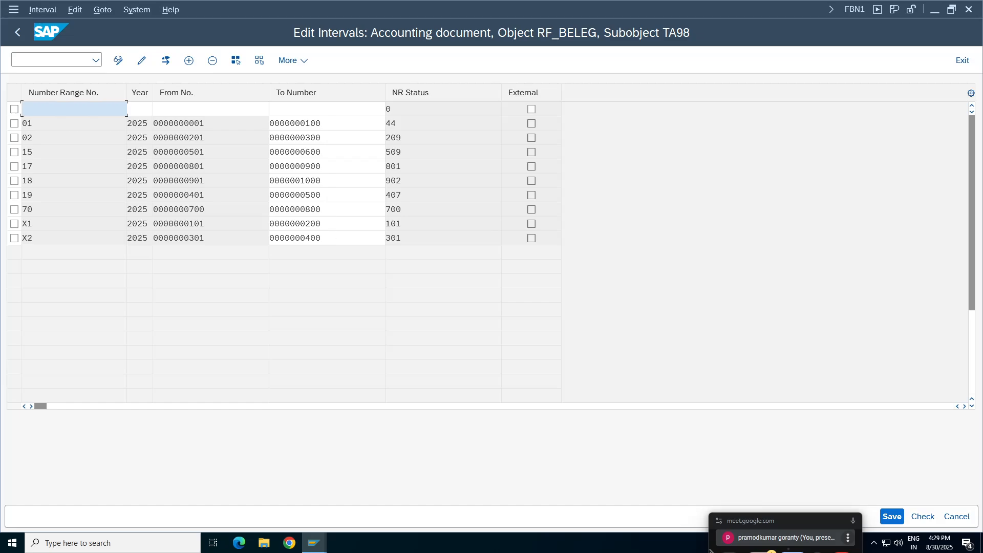
click(326, 181)
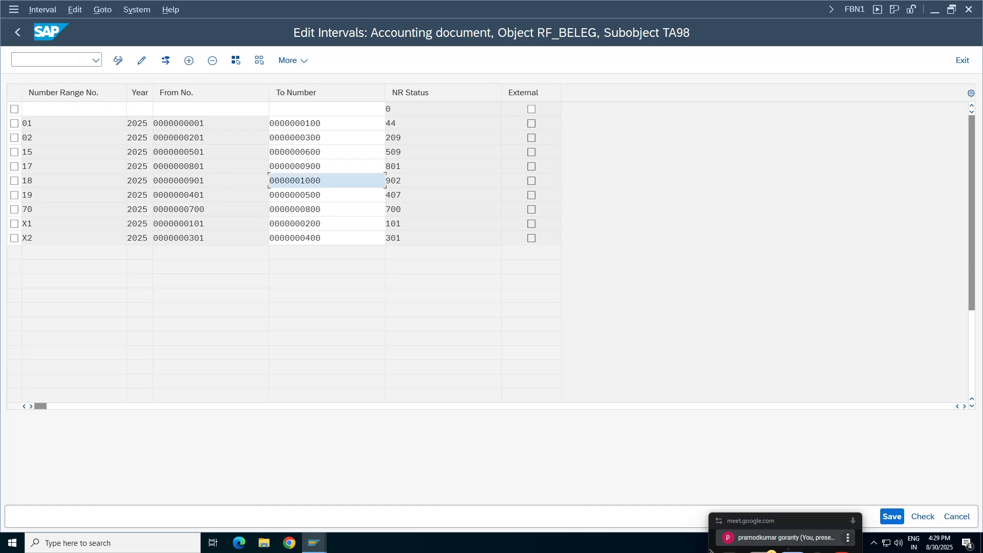
click(210, 180)
click(326, 181)
click(211, 180)
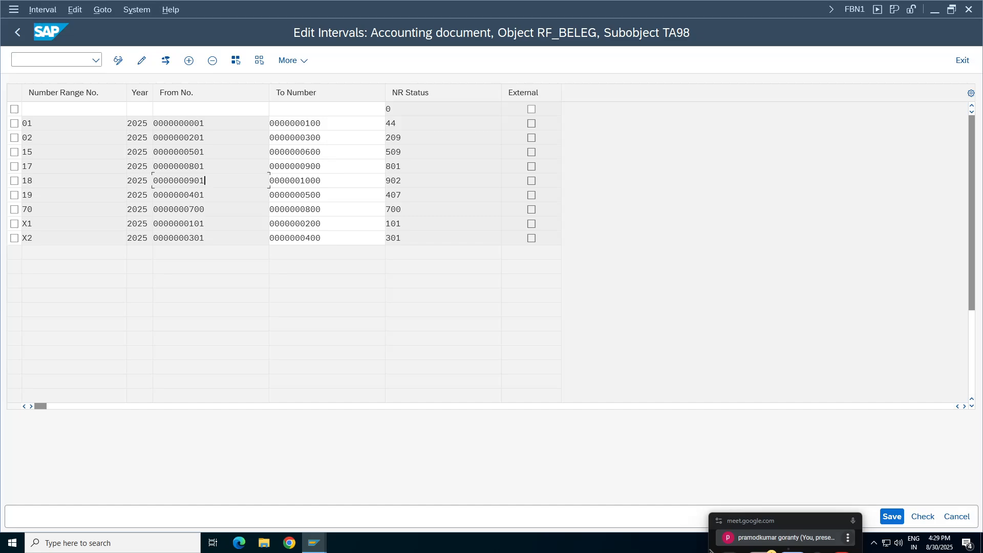
click(210, 109)
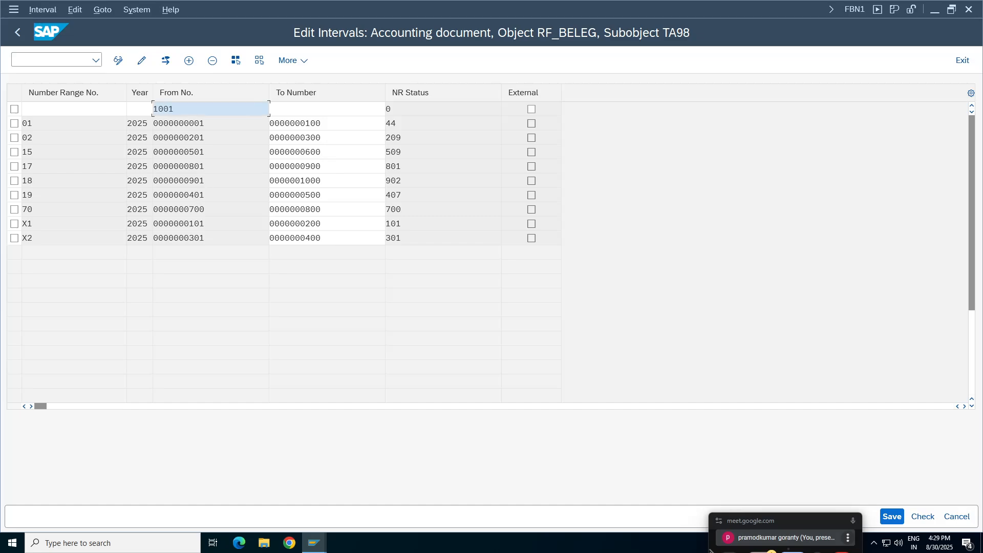
key(Tab)
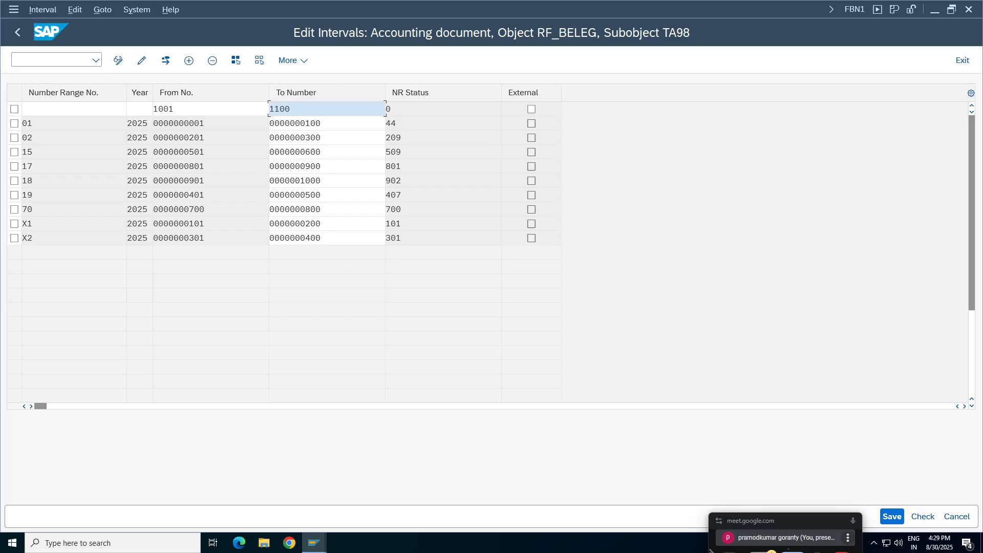
Step: Assign year 2025 and number range 14 to the new interval, save it and accept the transport notice
click(140, 109)
text(202)
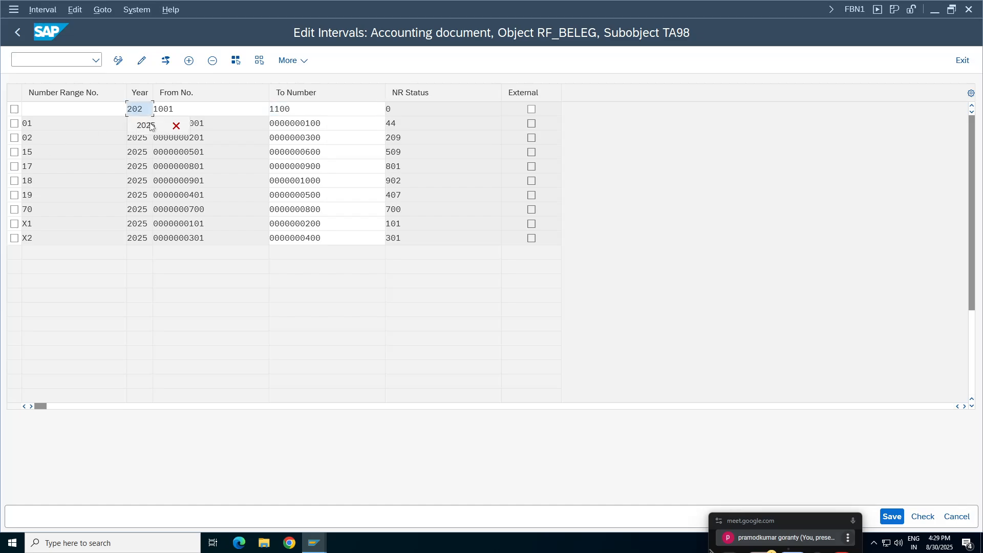
click(146, 125)
click(74, 109)
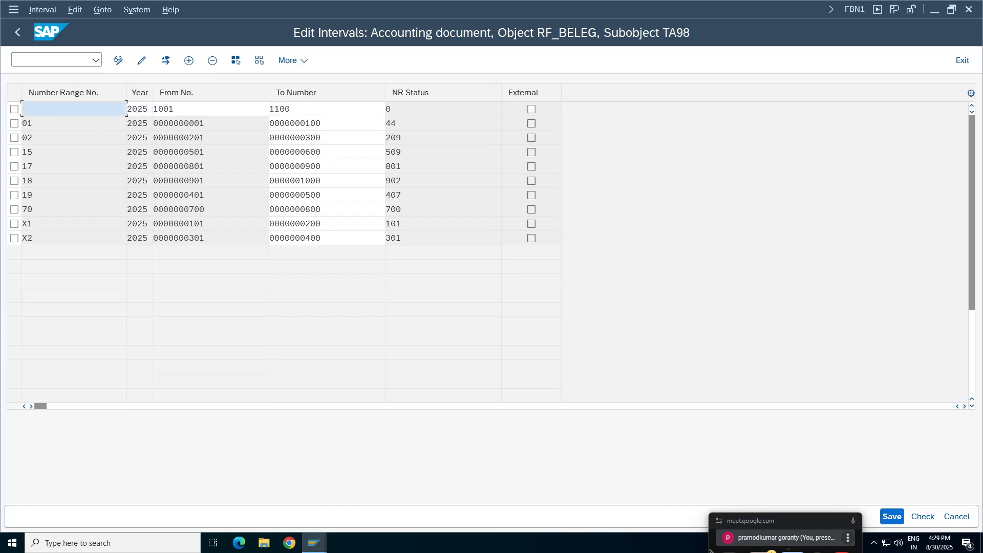
text(16)
text(4)
click(892, 517)
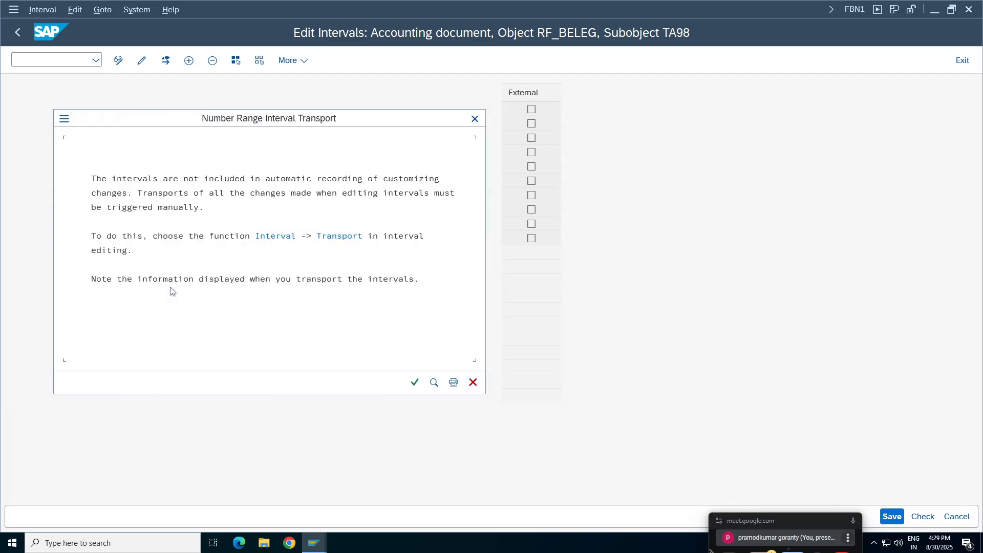
click(414, 383)
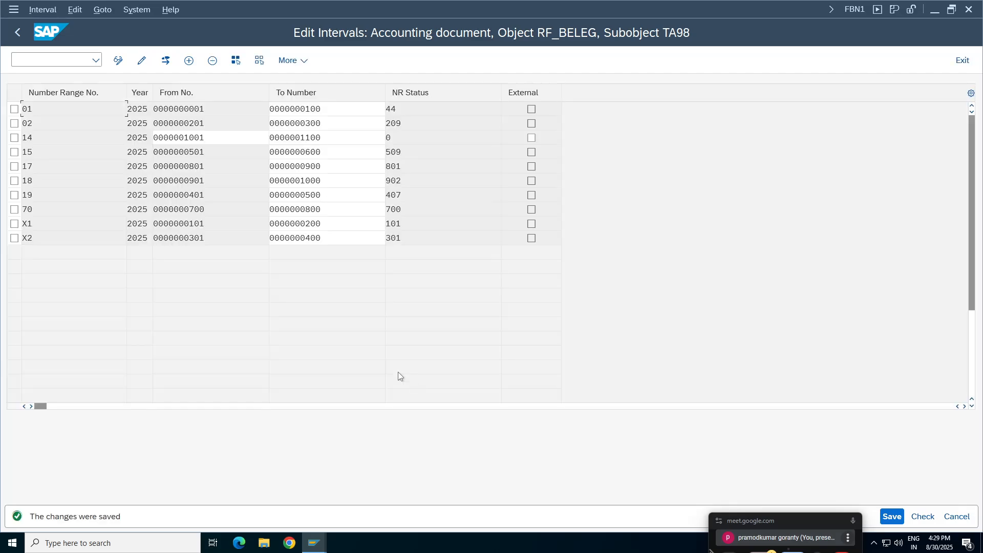
Step: Leave the number range and document type maintenance and return to the SAP Easy Access screen
click(18, 32)
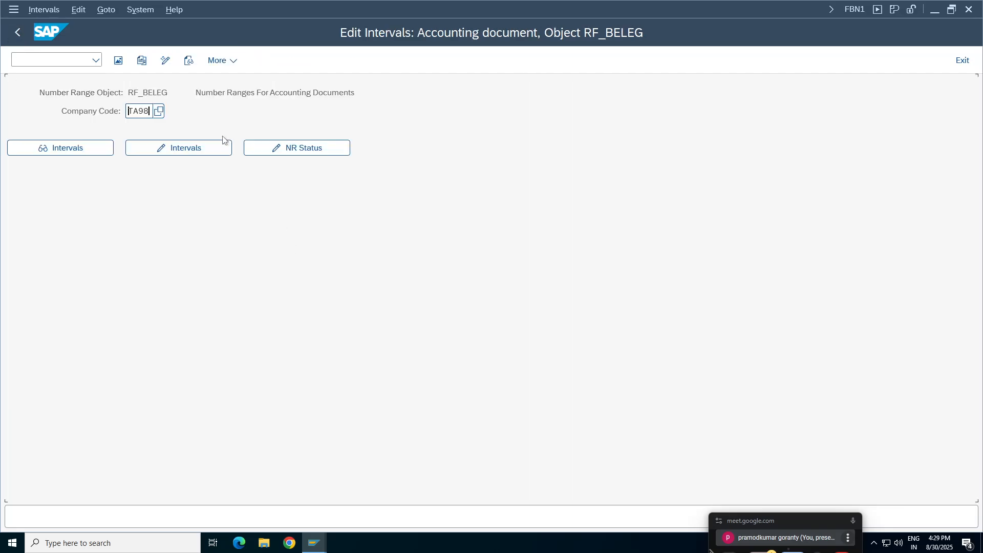
click(17, 32)
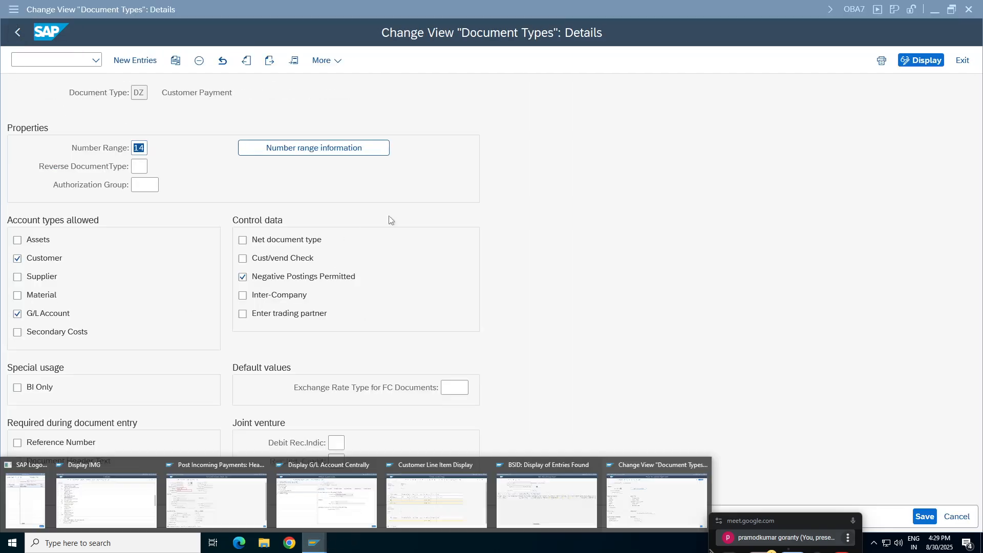
click(17, 33)
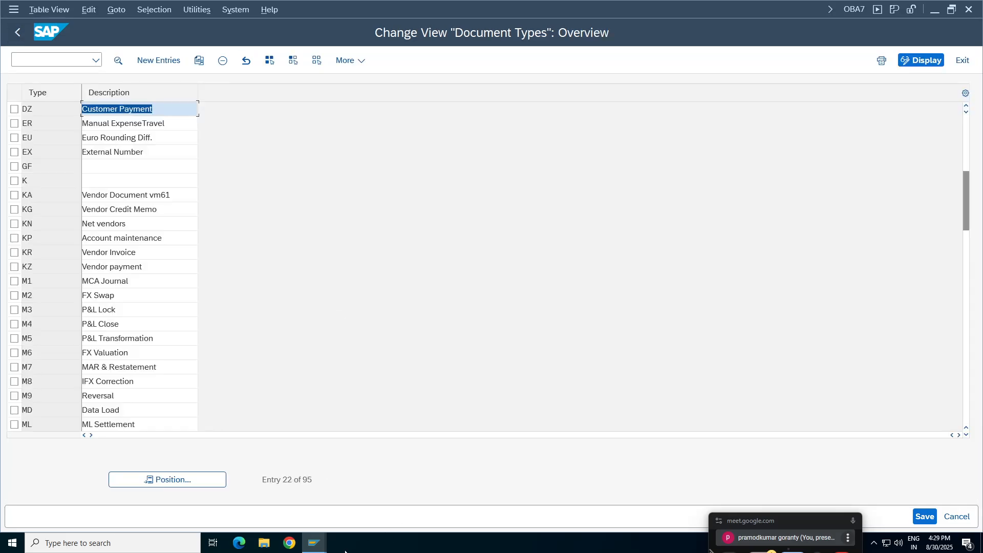
click(17, 32)
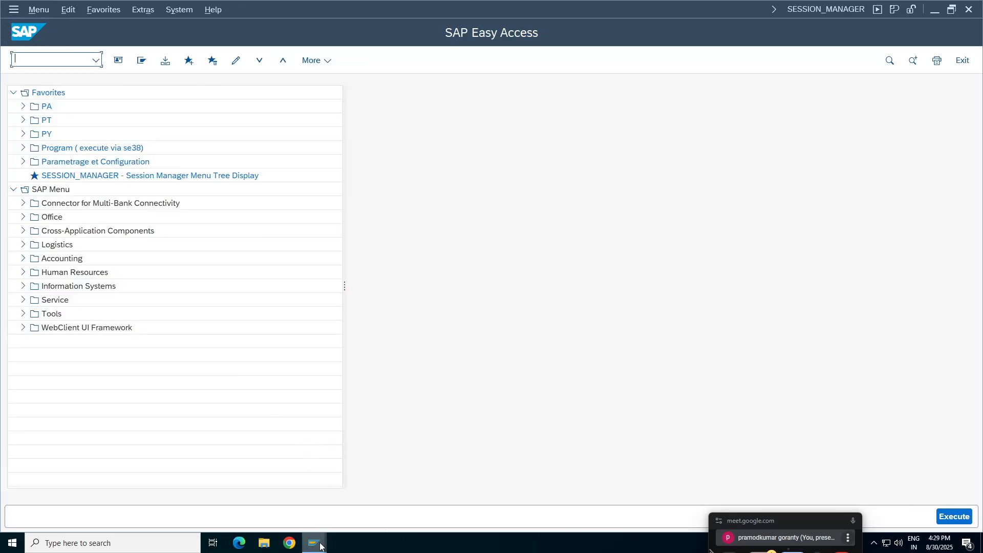
mouse_move(314, 543)
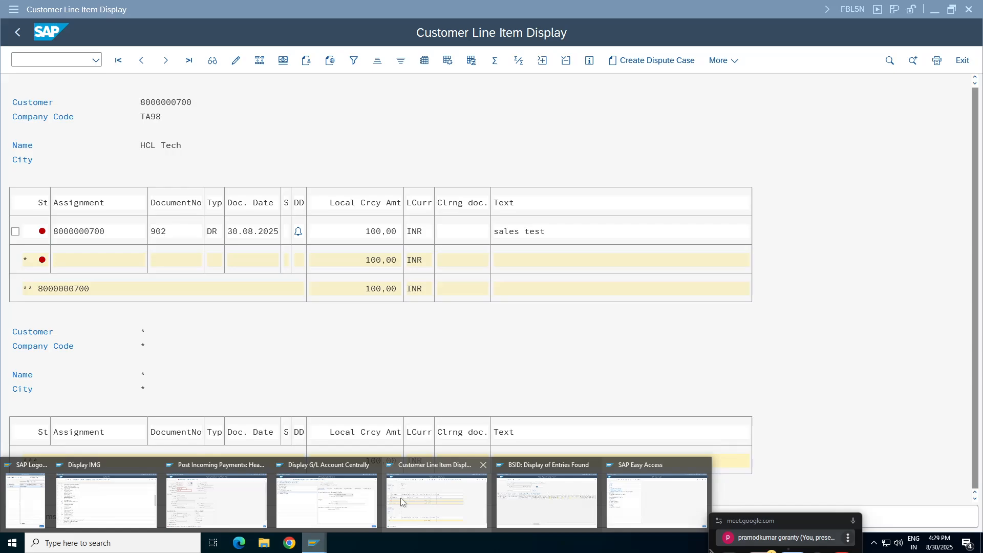
Step: Return to the incoming payment entry, set the bank item's business area to TCHY and proceed to the open items
click(198, 505)
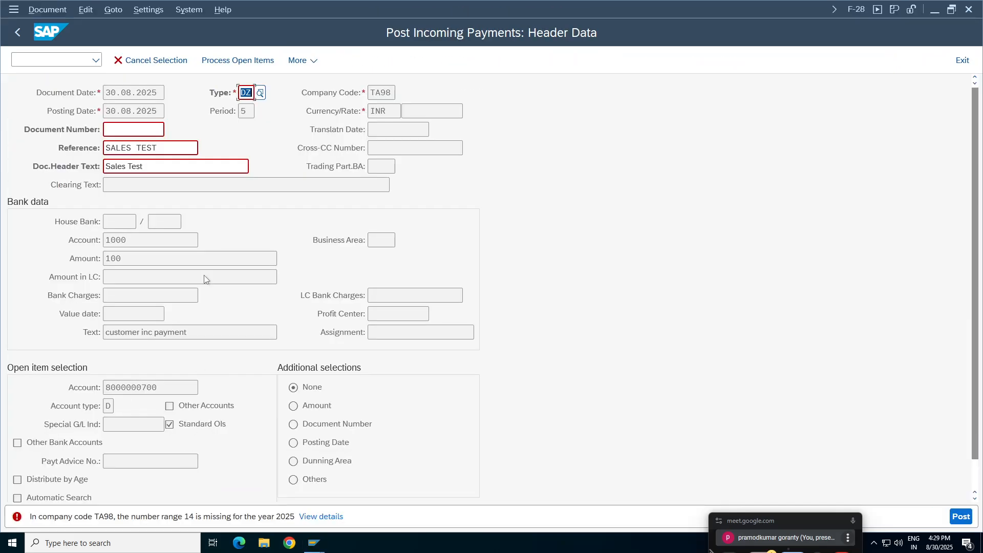
click(210, 62)
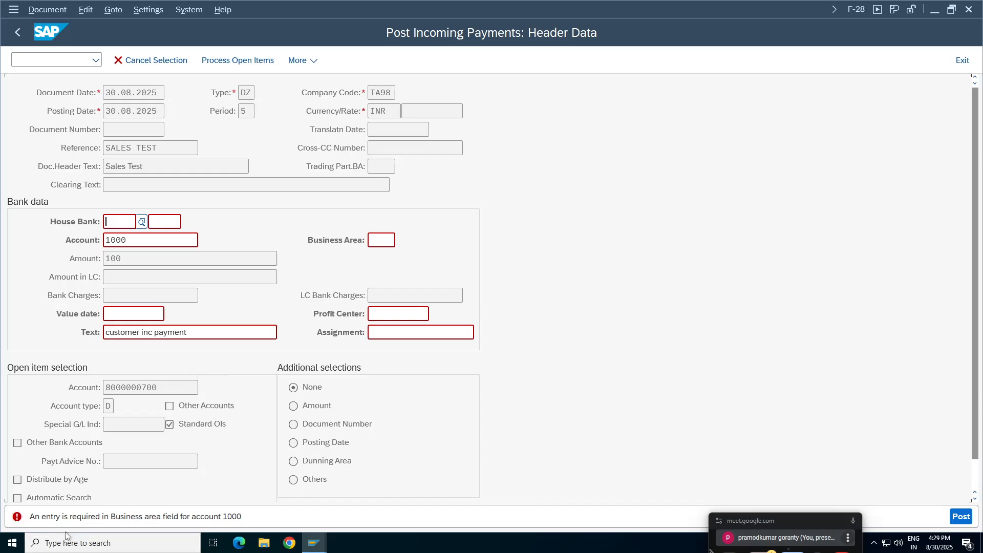
click(377, 240)
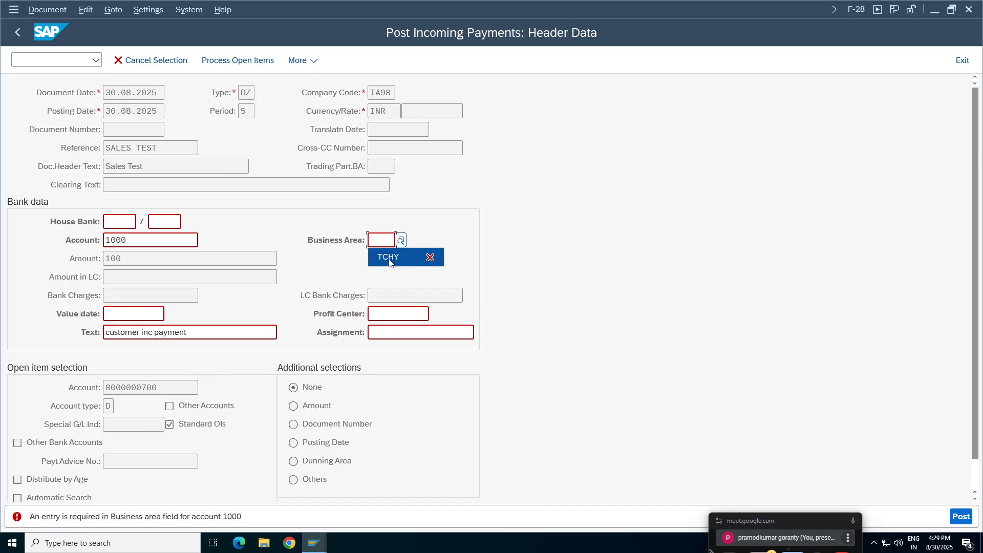
click(389, 258)
click(220, 60)
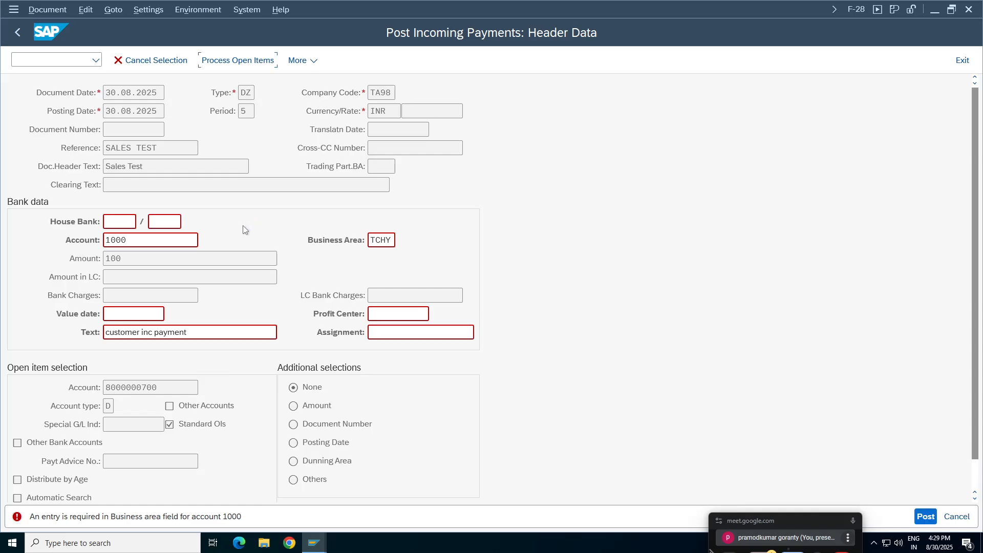
Step: Assign the customer's open DR invoice of 100,00 INR to the incoming payment
drag(358, 165, 389, 164)
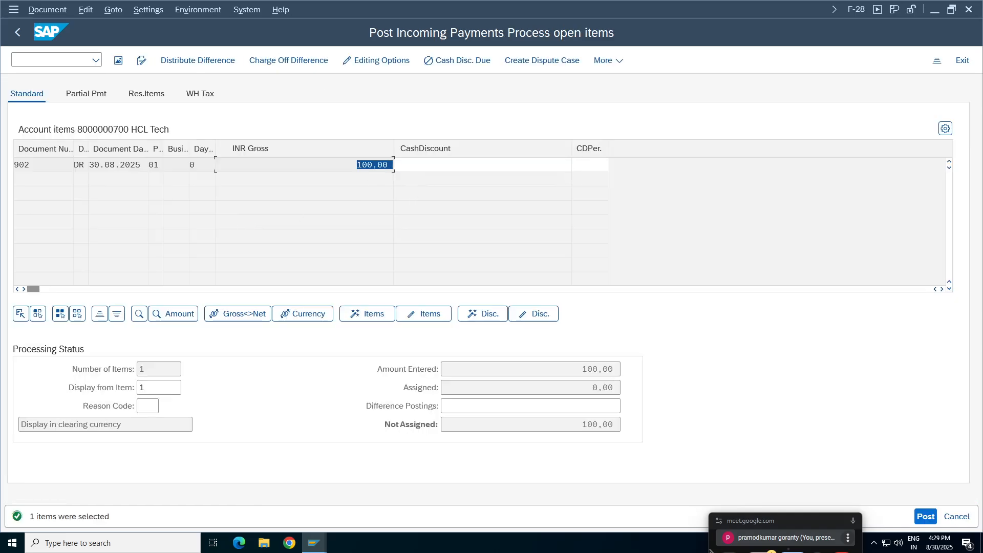
click(598, 387)
double_click(372, 165)
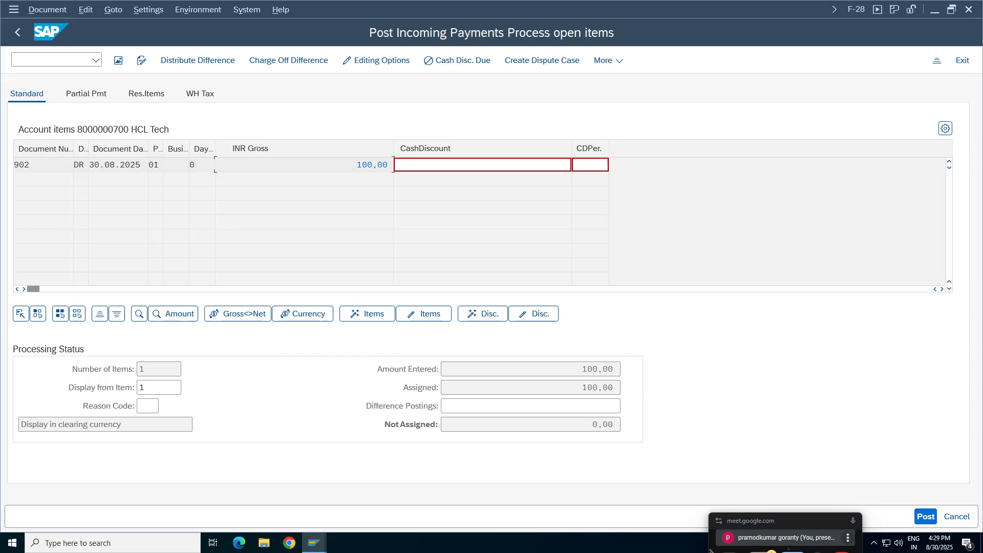
Step: Simulate the incoming payment document and post it
click(45, 10)
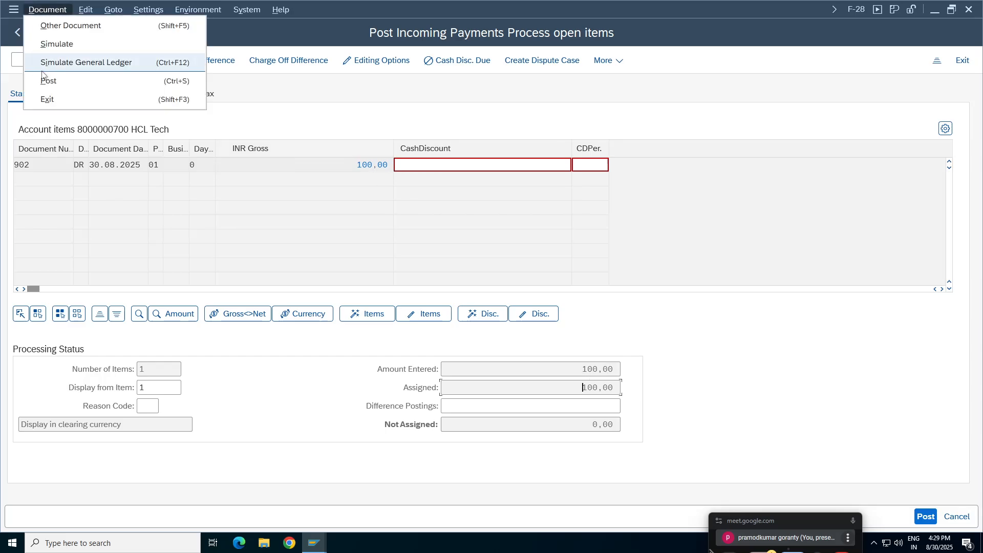
click(51, 41)
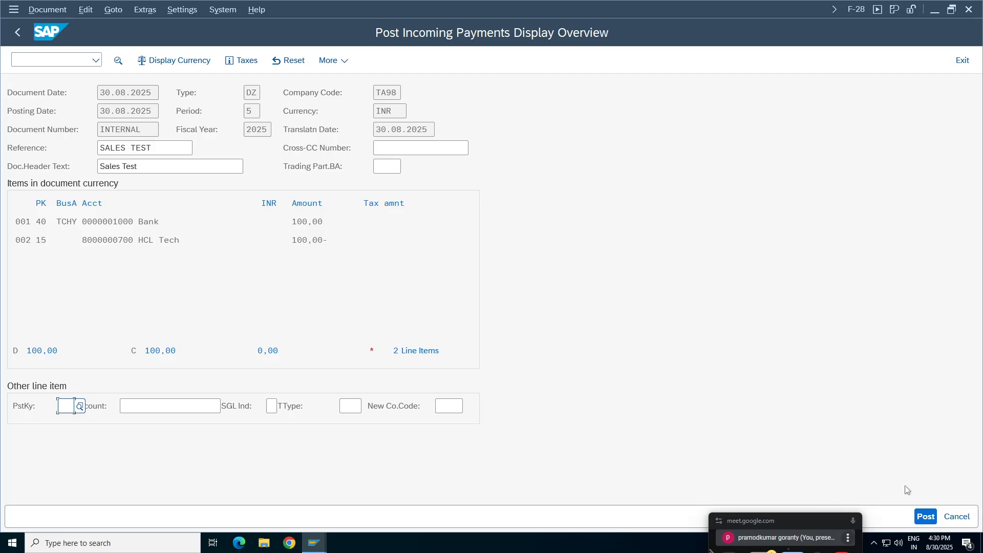
click(925, 516)
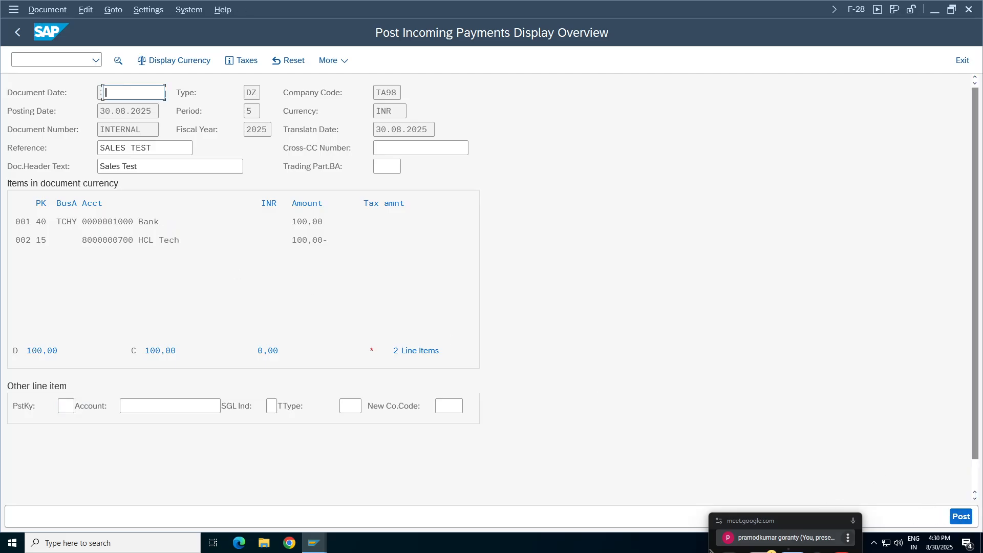
Step: Display the payment document just posted and inspect its bank and customer line items
click(35, 9)
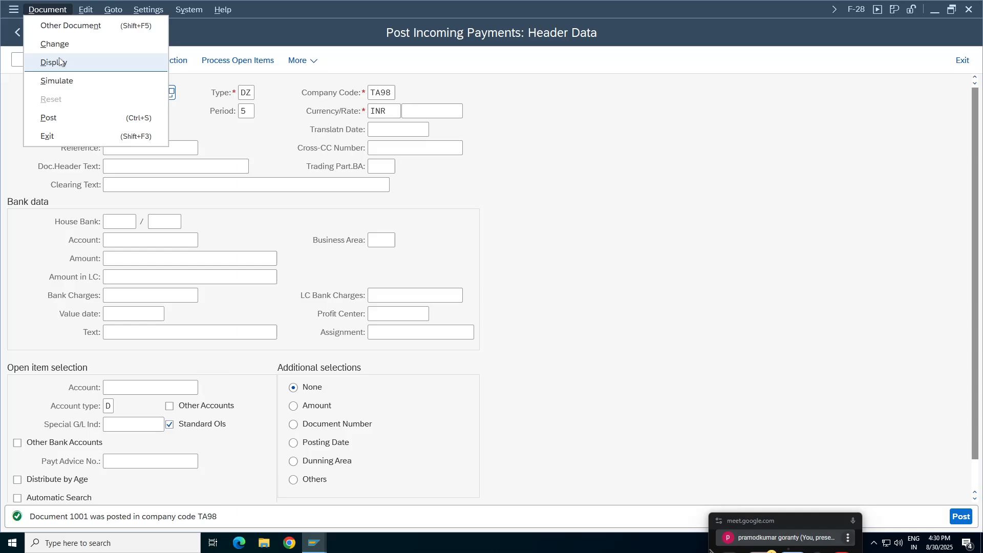
click(54, 62)
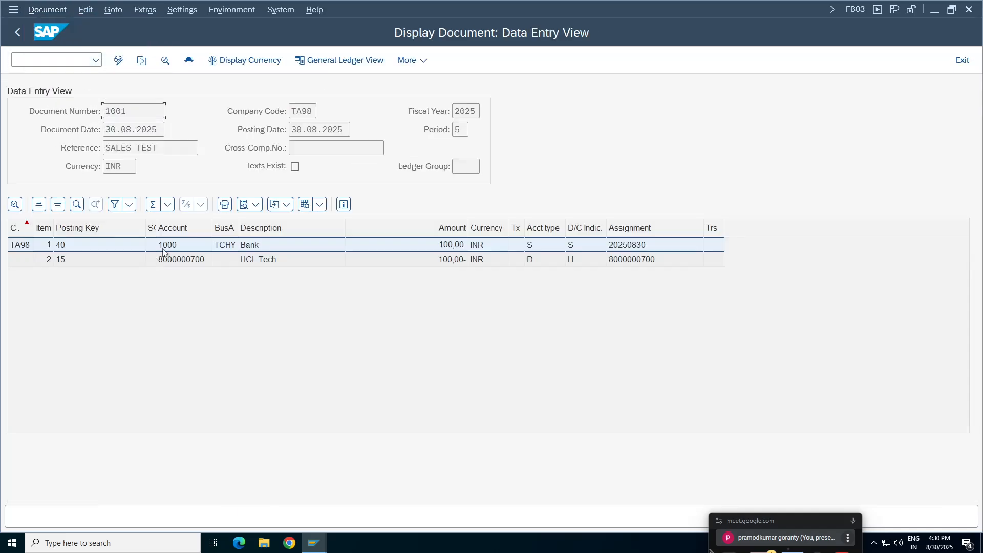
click(186, 265)
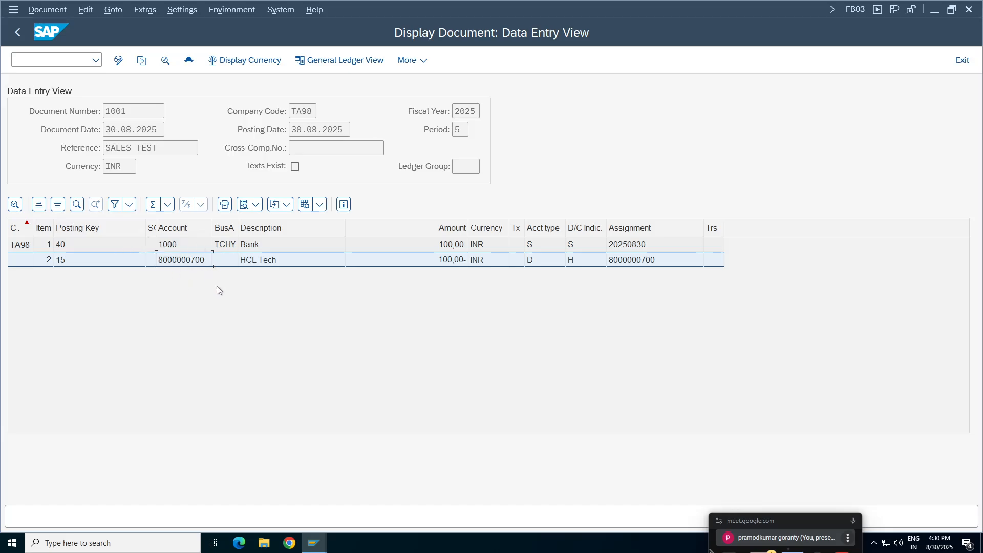
click(66, 249)
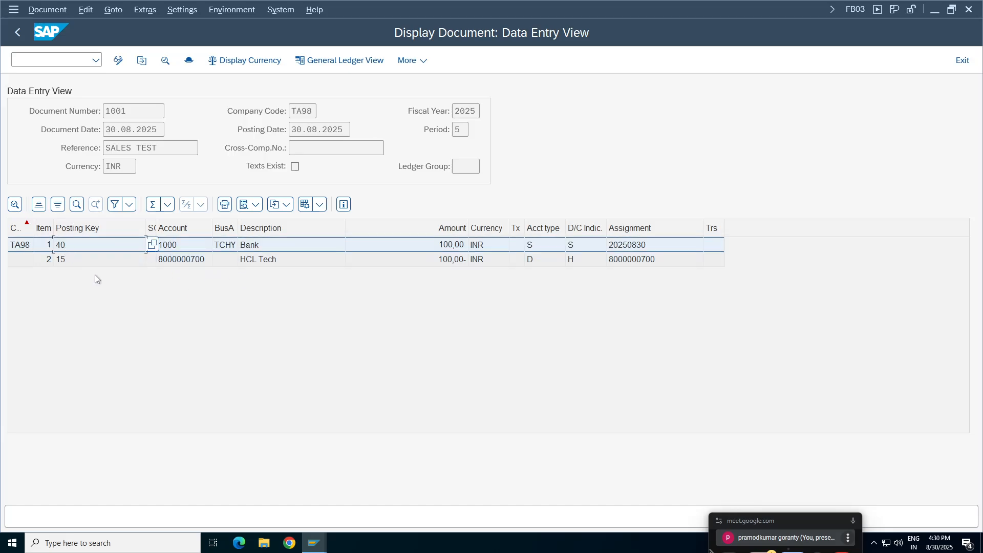
Step: Look up the meaning of posting key 15 in the customer item's list of posting keys, then close the list
click(134, 260)
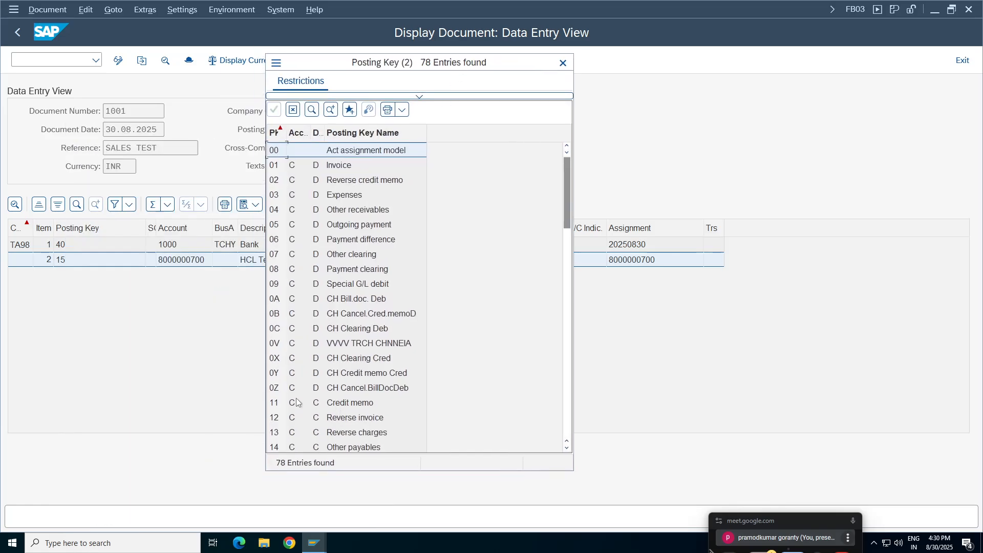
click(357, 434)
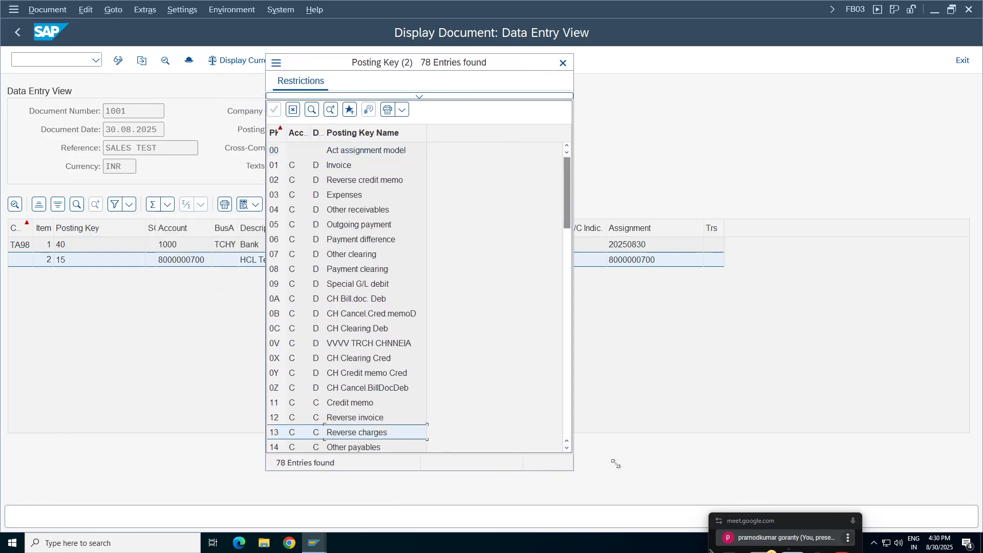
click(566, 447)
click(566, 448)
click(364, 434)
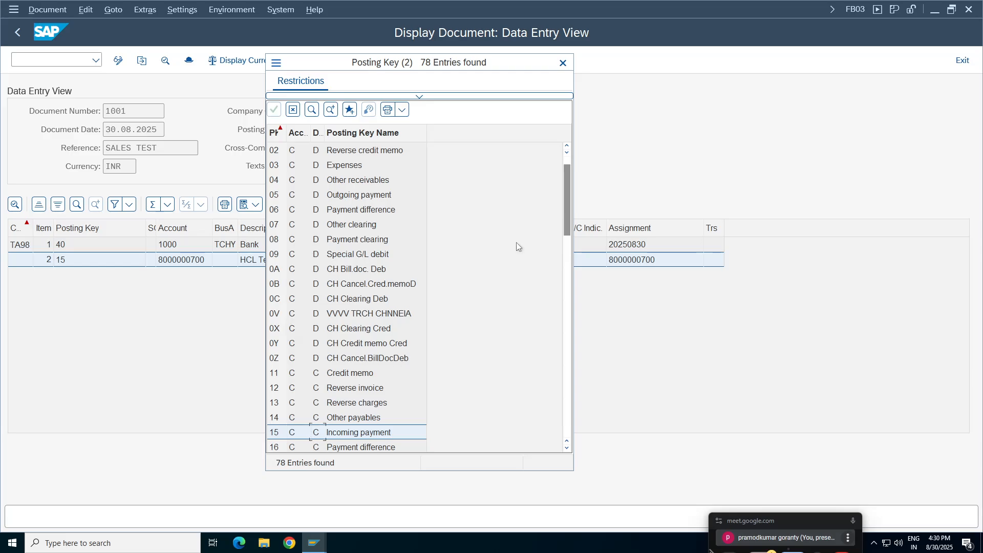
click(563, 63)
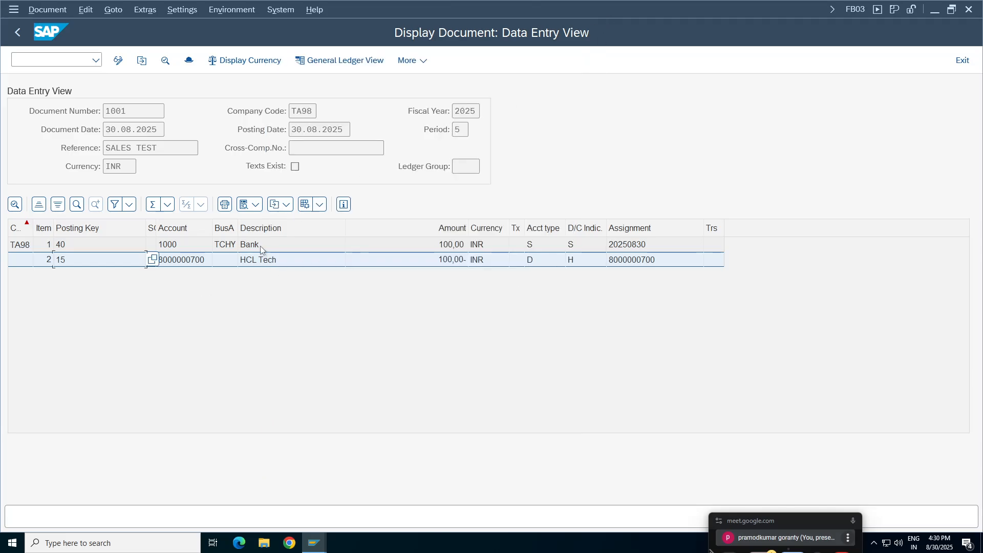
Step: Examine the descriptions, accounts and assignment values of the document's bank and customer line items
click(265, 260)
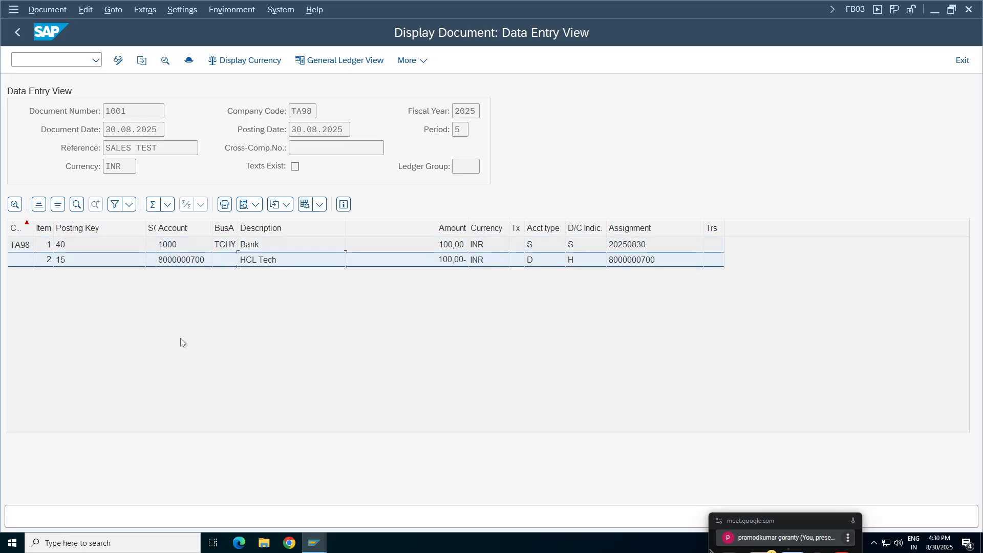
click(263, 246)
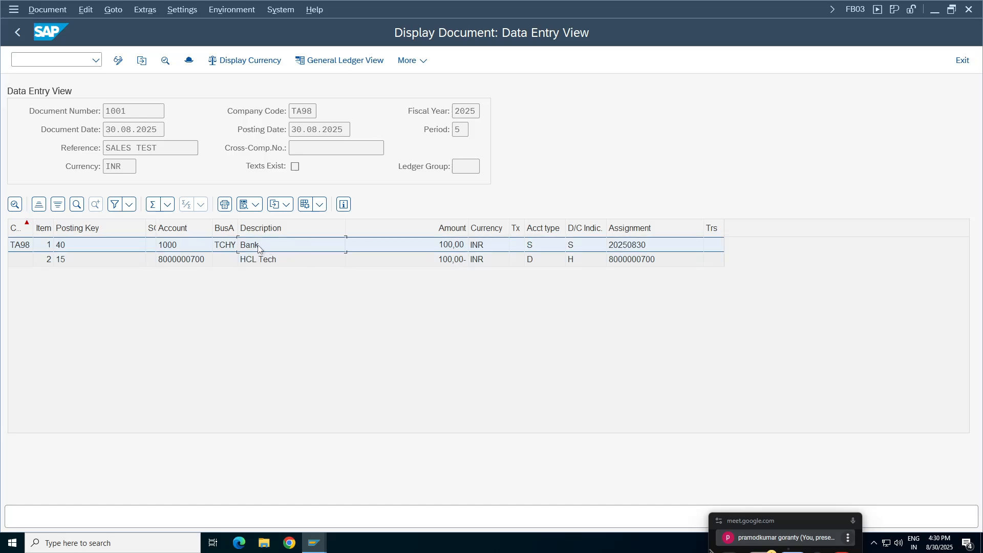
click(270, 260)
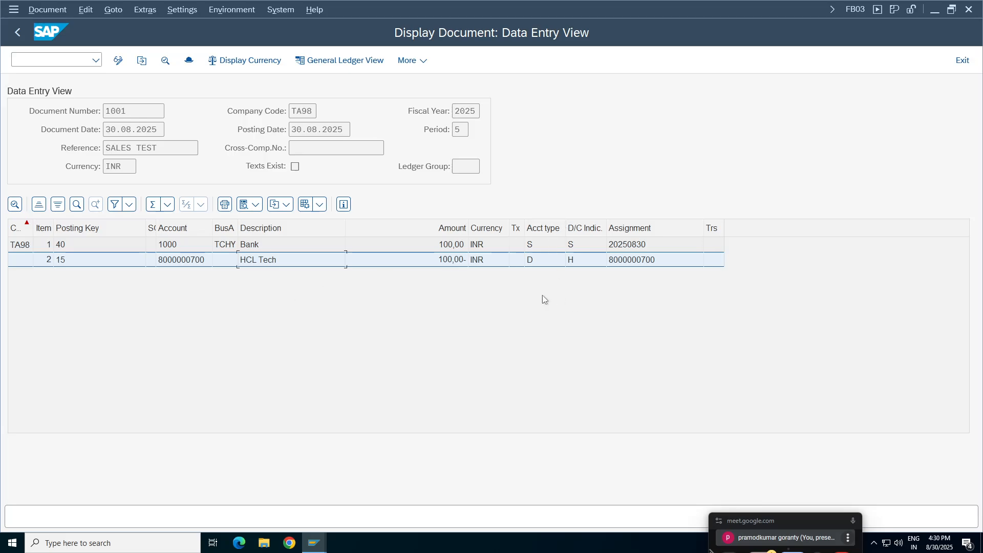
click(635, 259)
click(262, 243)
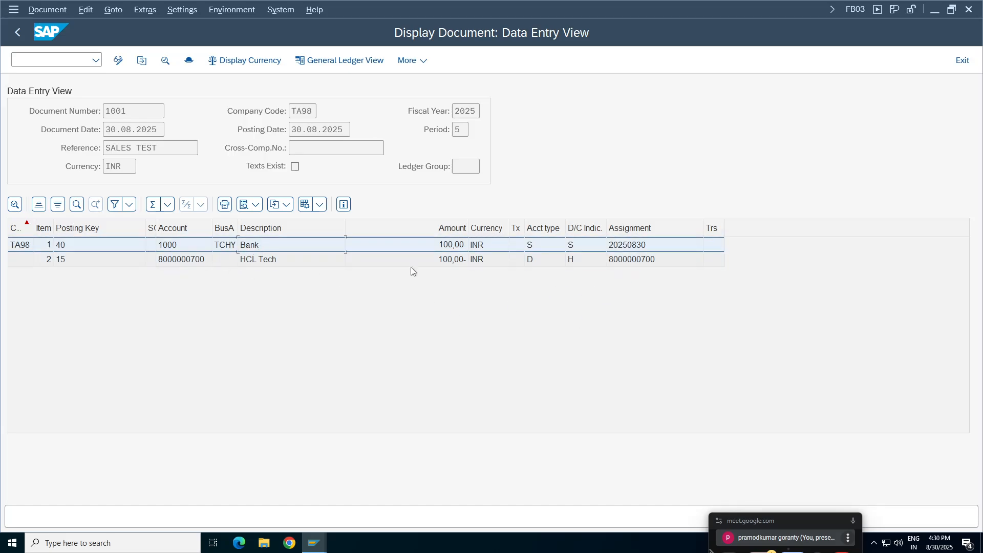
click(180, 260)
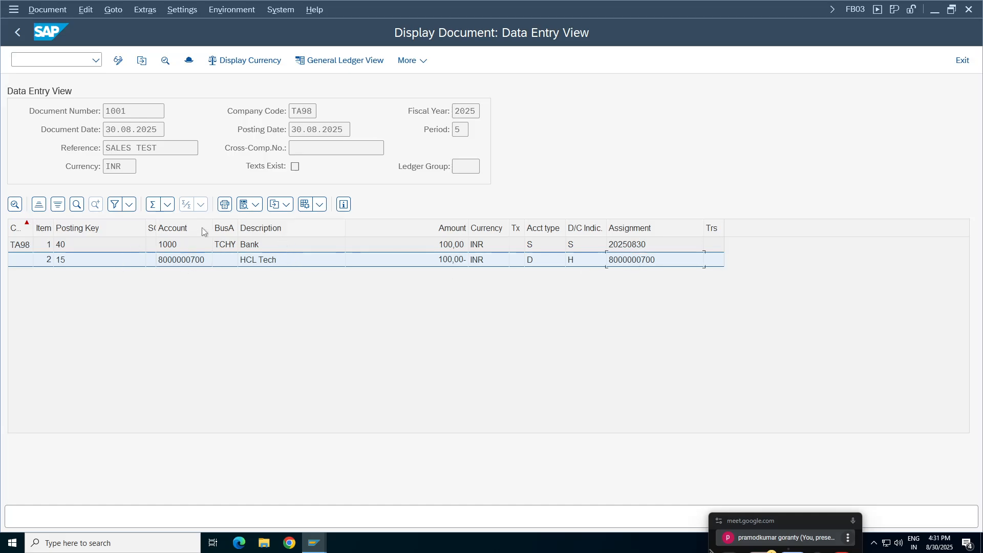
click(277, 247)
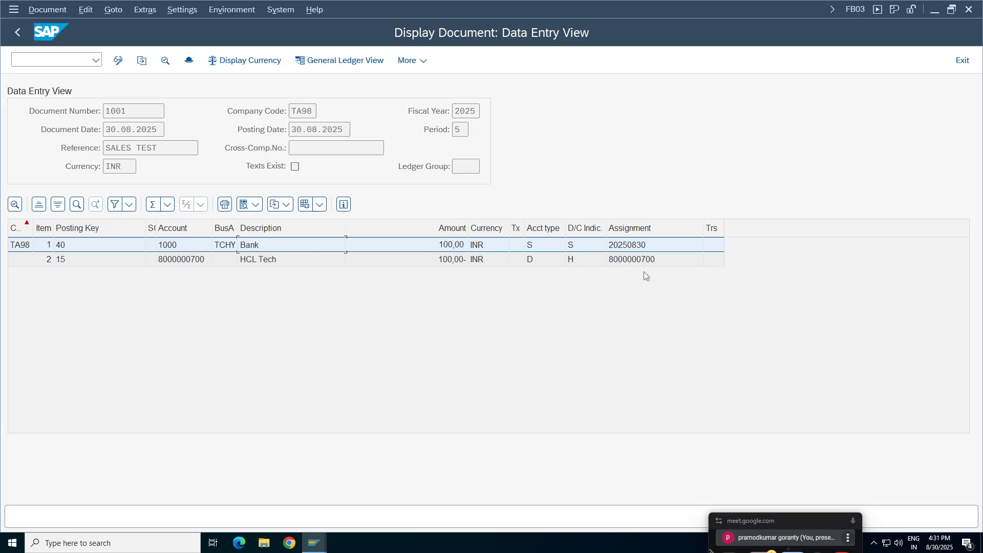
click(644, 247)
click(300, 130)
click(638, 262)
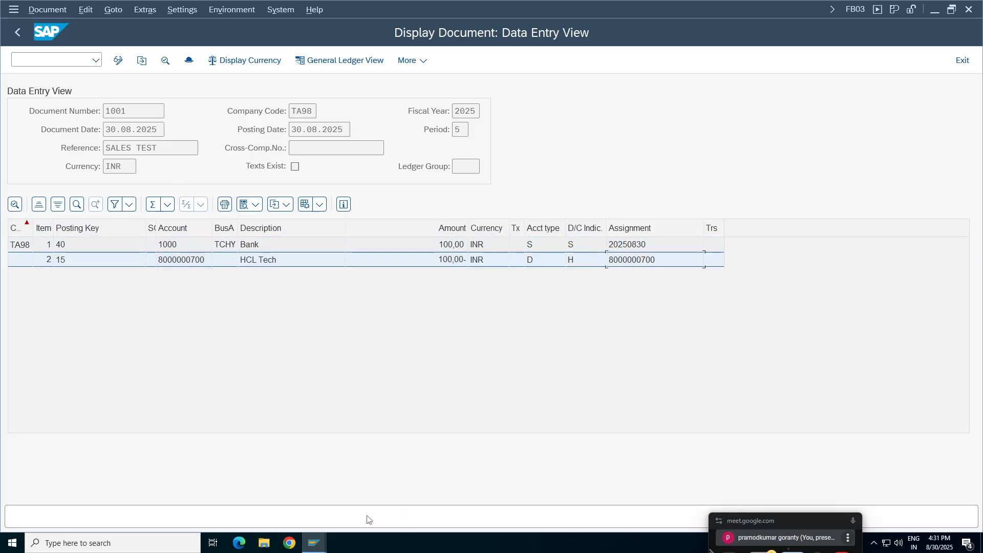
Step: Switch to the BSID open customer item entries and refresh them
click(314, 542)
click(535, 502)
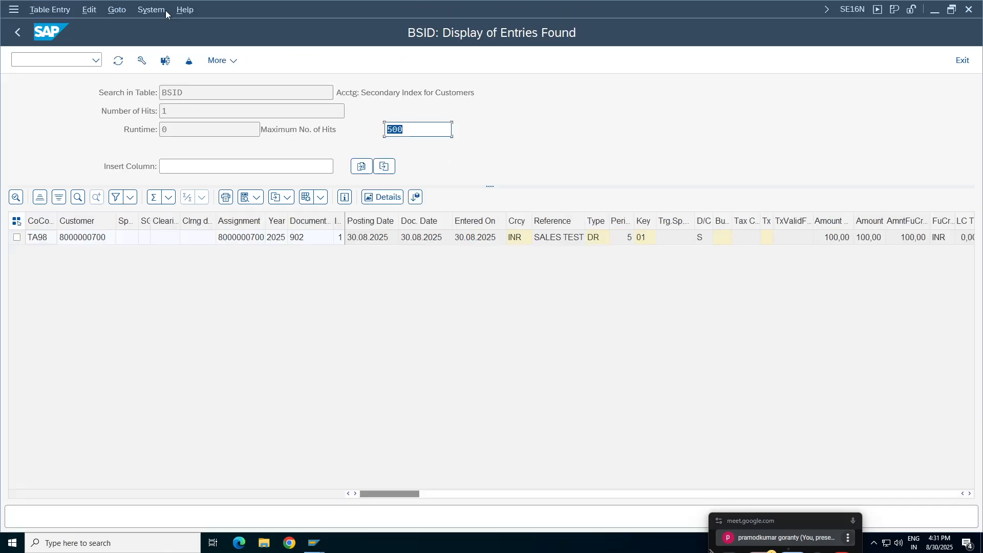
click(119, 63)
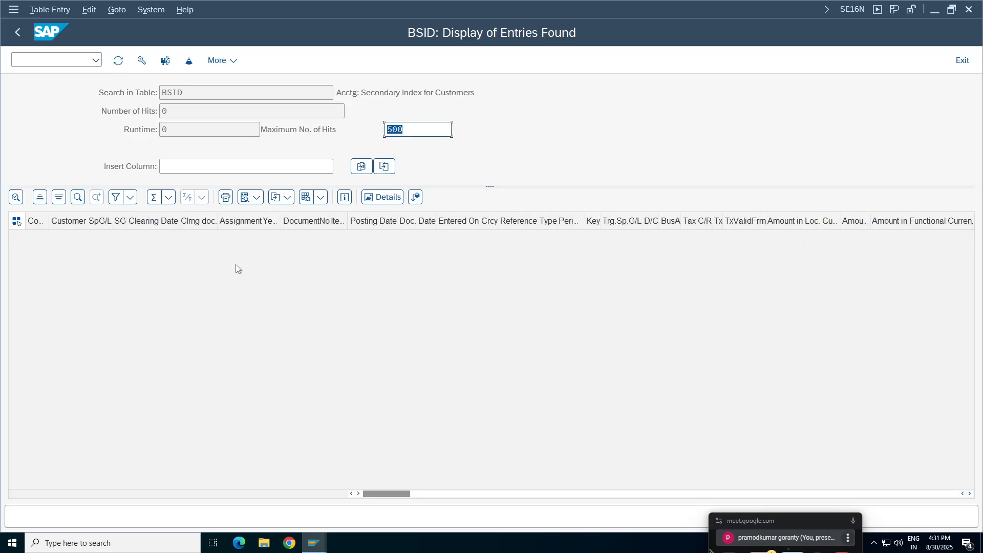
Step: Display the cleared customer items in table BSAD for company code TA98
click(24, 31)
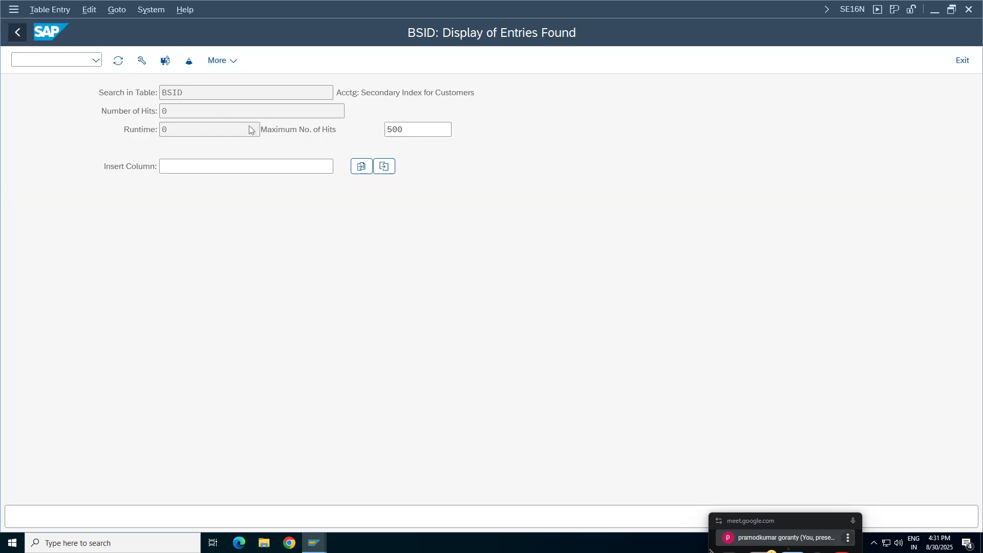
key(BackSpace)
key(BackSpace)
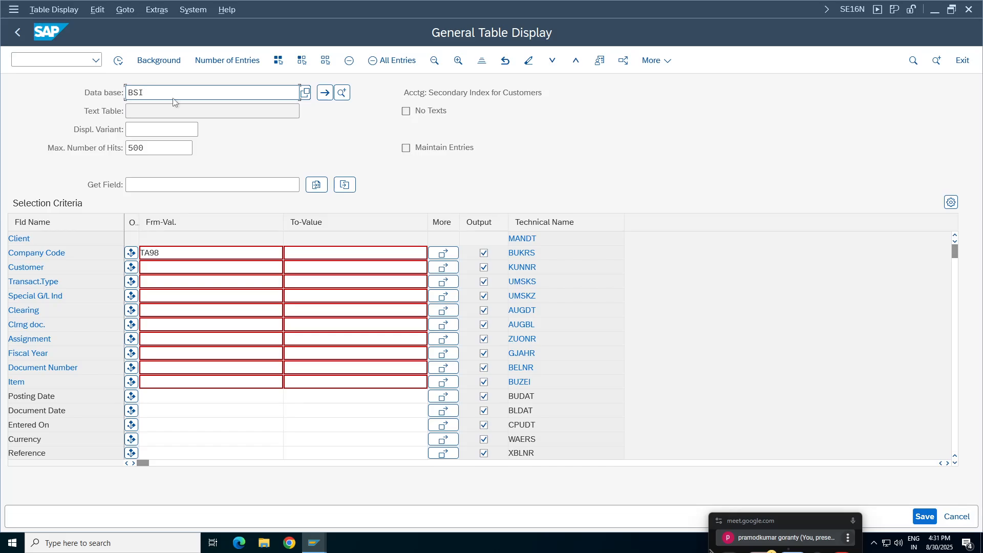
text(ad)
key(Return)
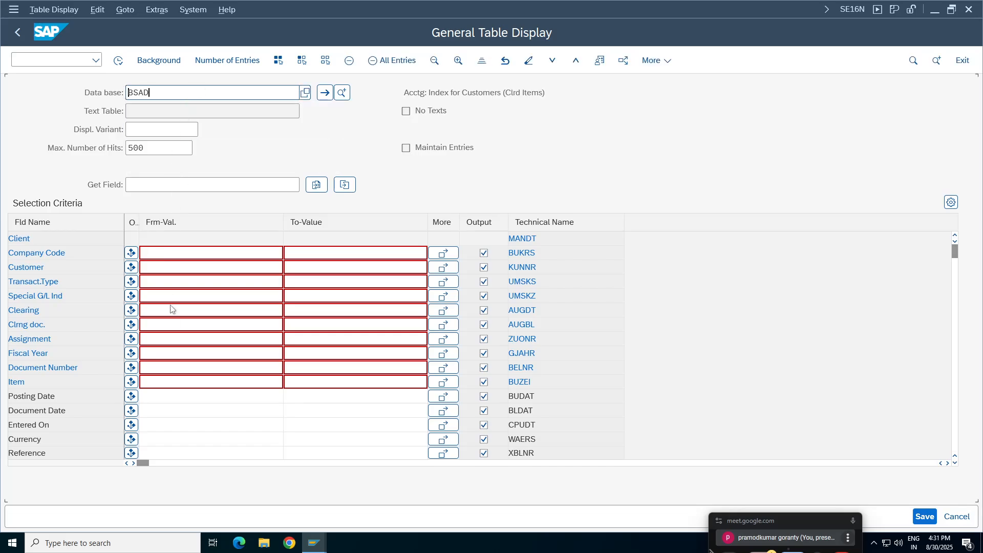
click(166, 253)
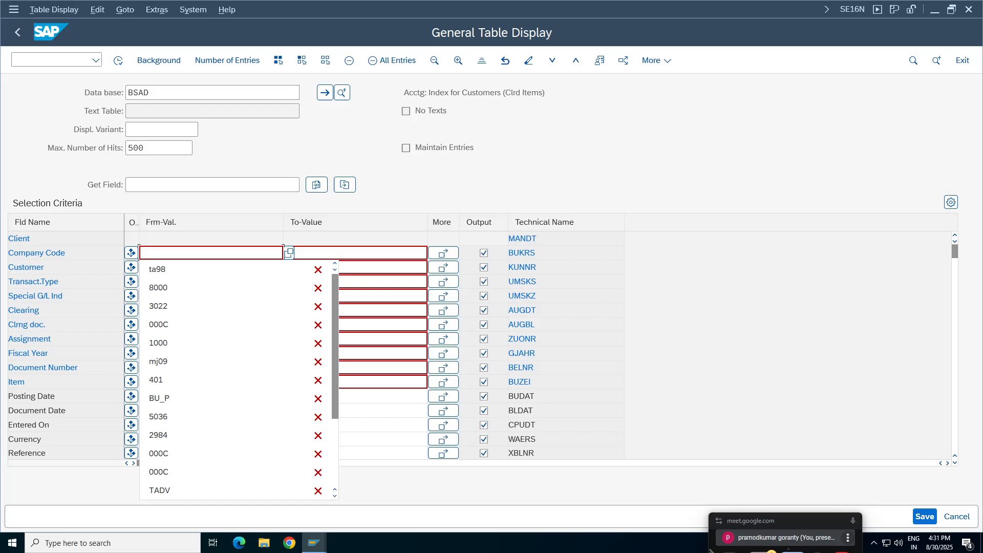
click(165, 270)
click(117, 61)
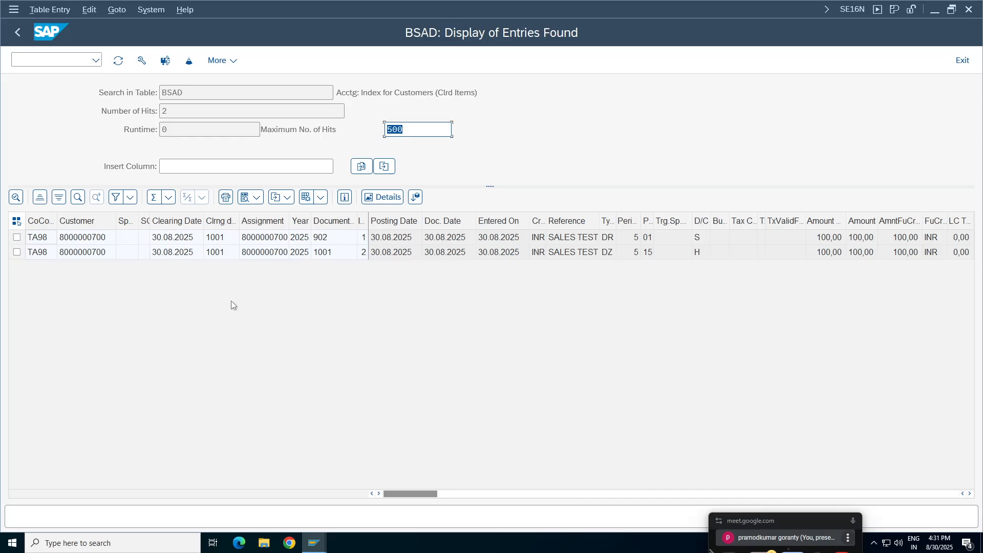
Step: Compare the document numbers of the DR invoice and DZ payment entries in the BSAD results
click(333, 253)
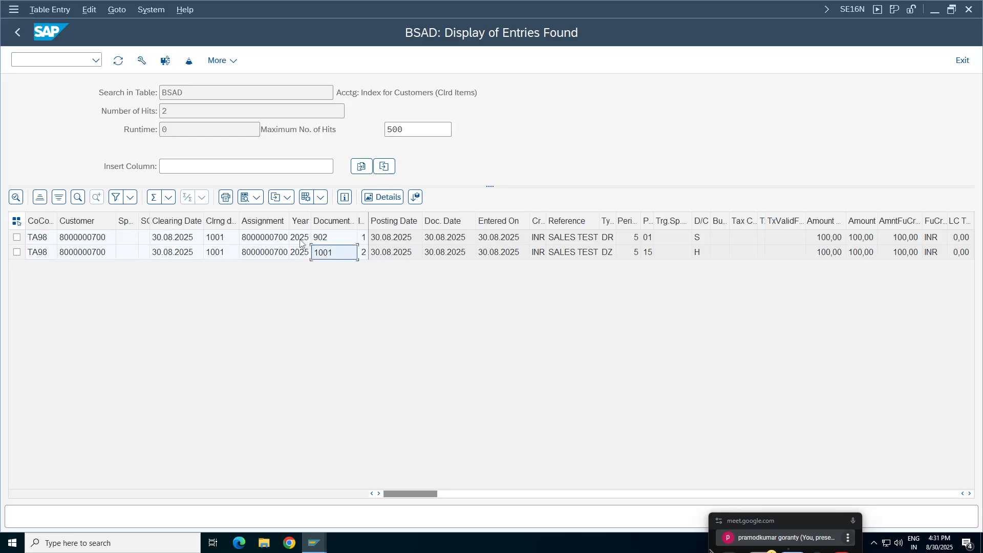
click(334, 240)
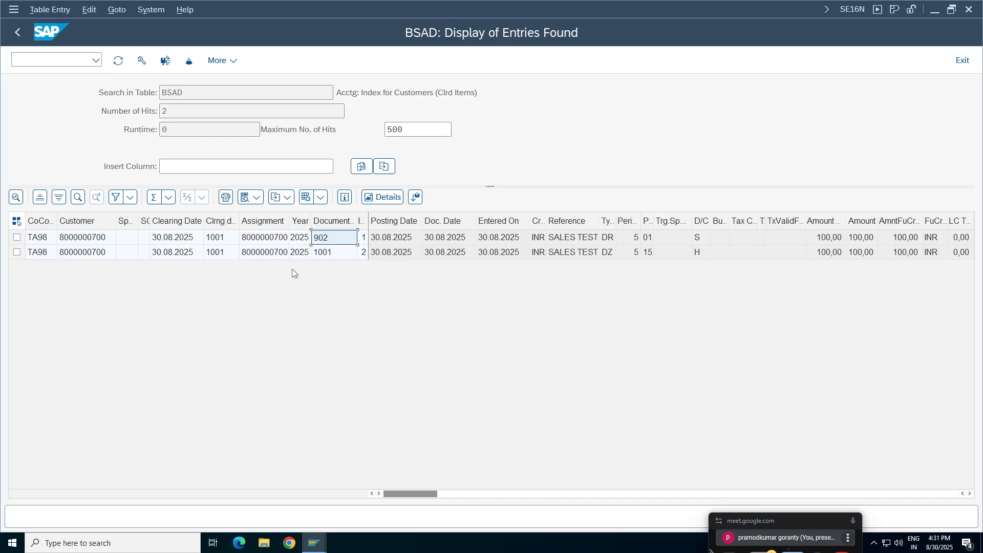
click(336, 254)
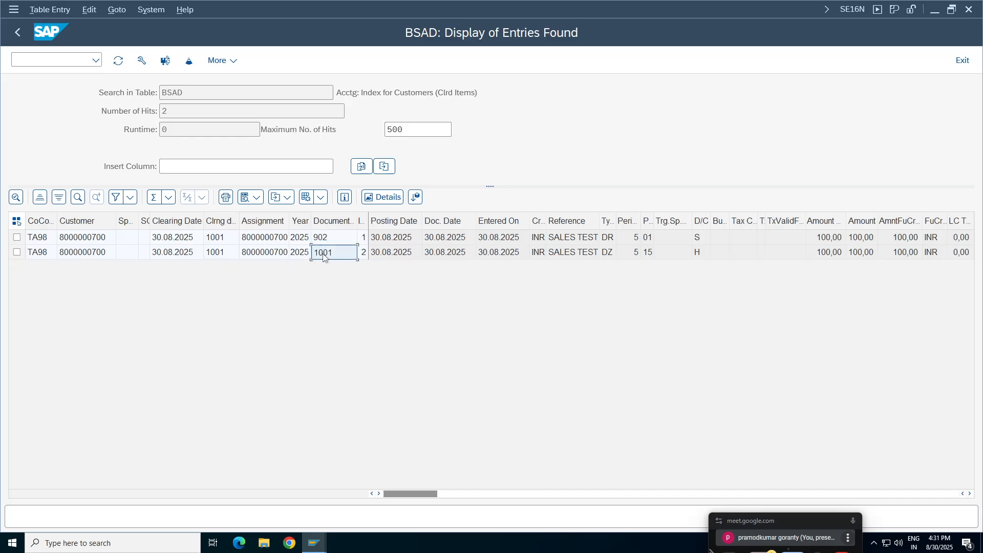
key(Up)
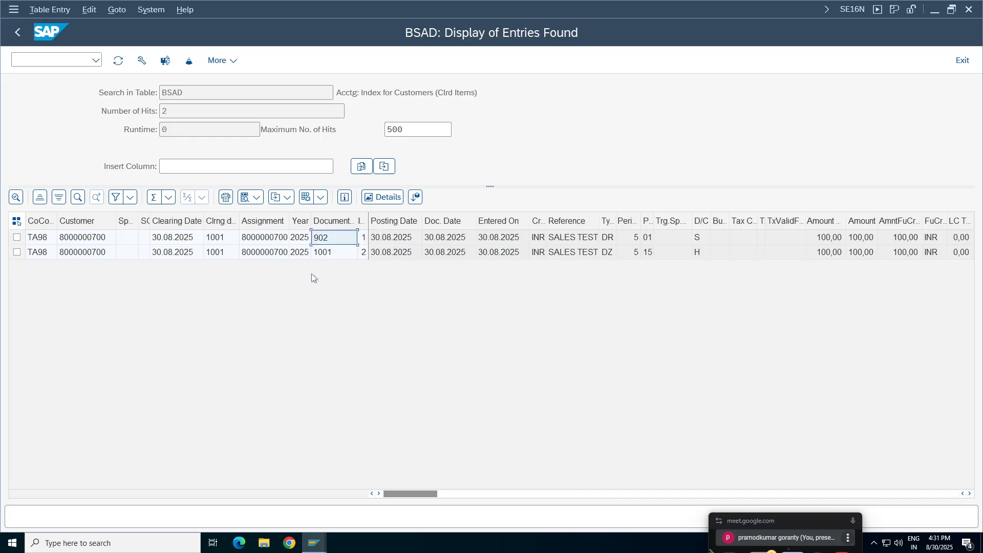
Step: Widen the Clearing Document column in the BSAD results and compare the document and clearing document numbers of both entries
click(336, 257)
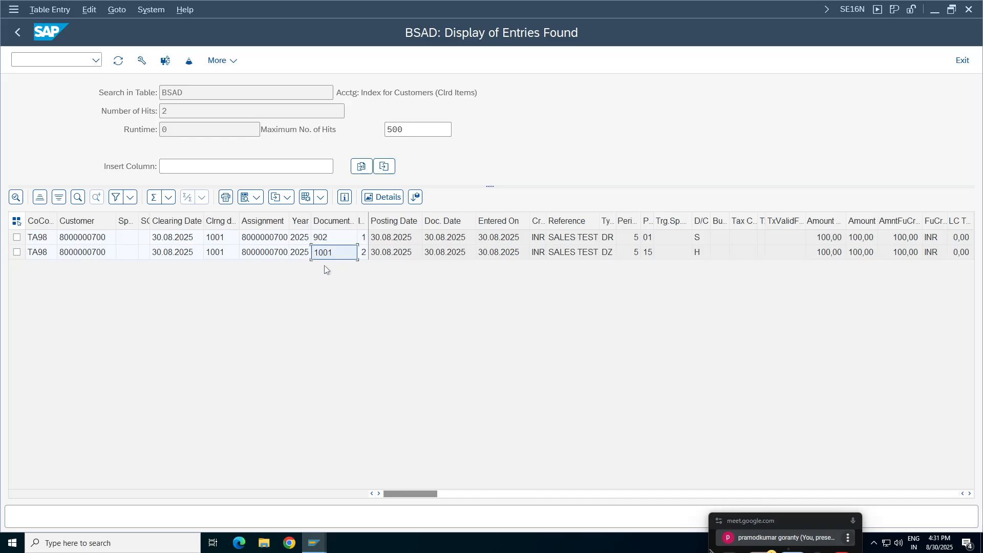
double_click(238, 220)
key(Up)
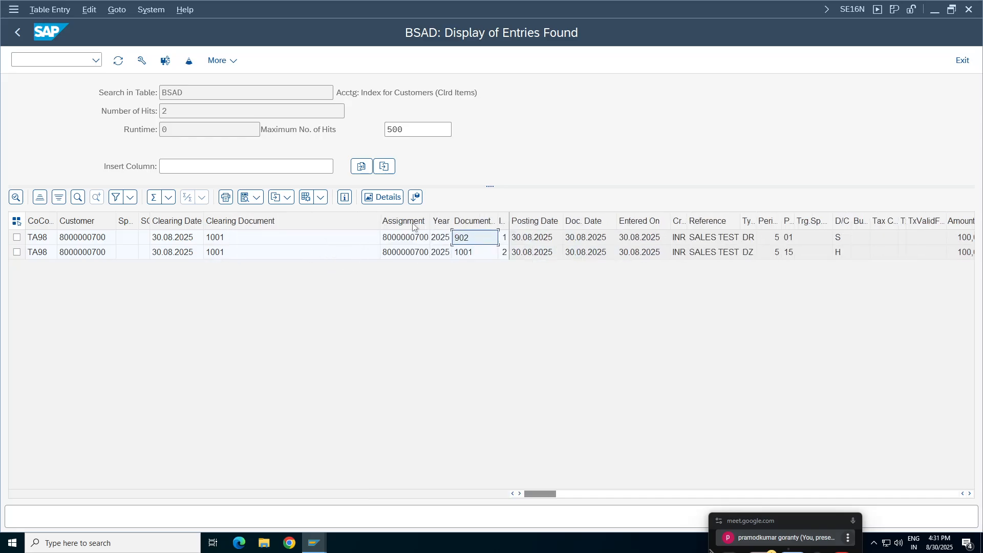
click(242, 241)
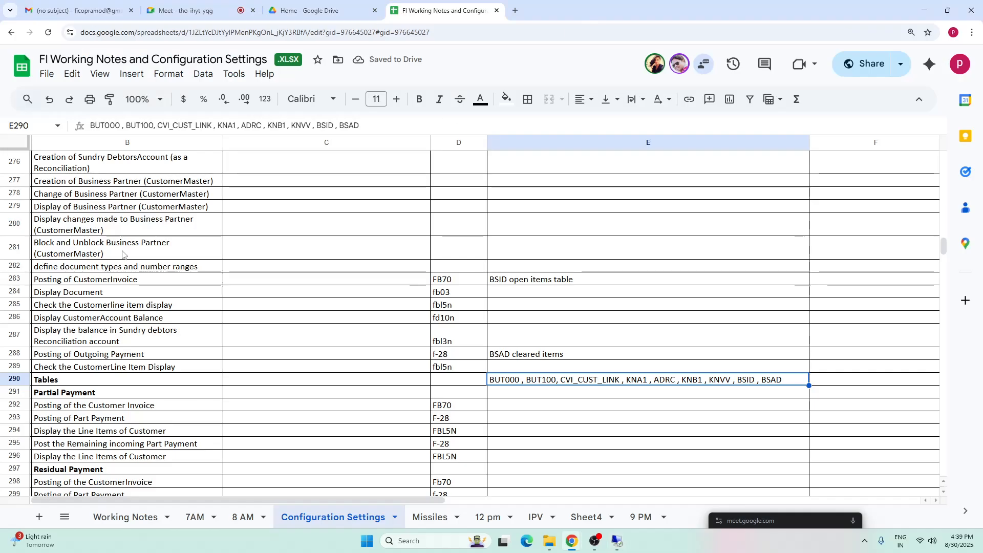
Step: Switch to the Configuration Settings sheet in Google Sheets and review the customer invoice, payment and Partial Payment rows
click(65, 239)
click(63, 330)
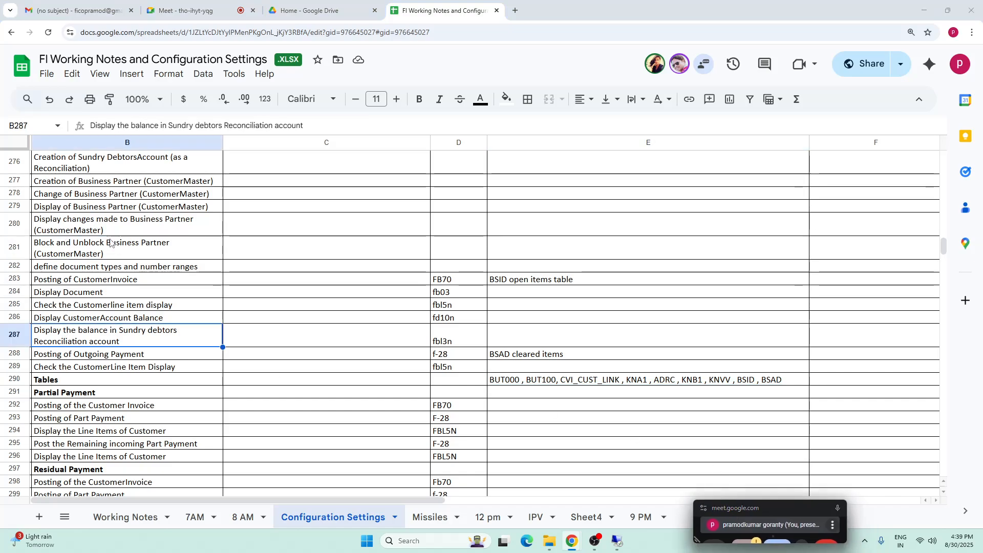
click(78, 229)
click(70, 281)
key(Down)
key(Down)
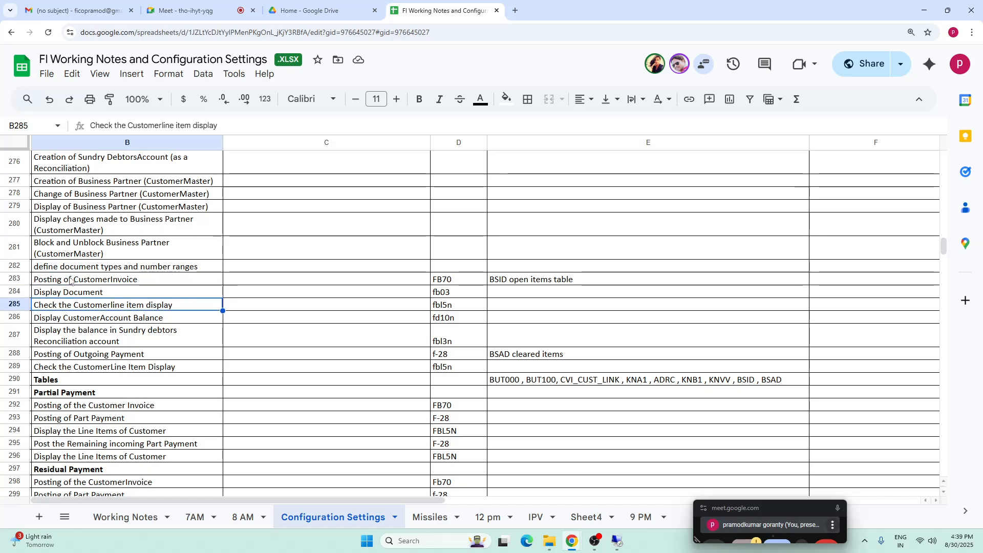
key(Down)
key(Down)
key(Down)
key(Down)
key(Down)
key(Down)
key(Down)
key(Down)
key(Down)
key(Down)
key(Down)
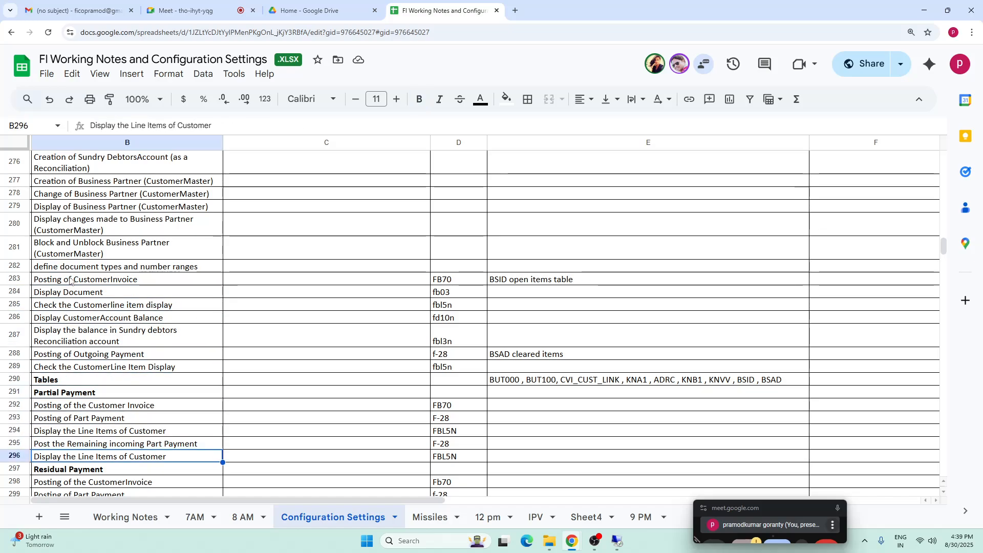
Step: Review the Residual Payment and Noted Items and Advance Payments sections, returning to the Partial Payment heading
key(Down)
key(Down)
key(Down)
key(Down)
key(Down)
key(Down)
key(Down)
key(Down)
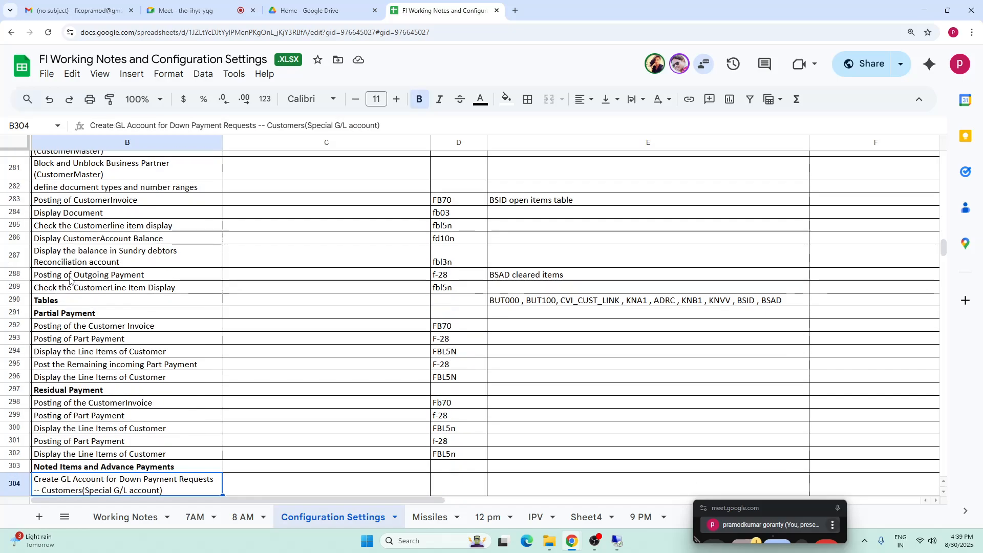
key(Down)
key(Down)
key(Down)
key(Down)
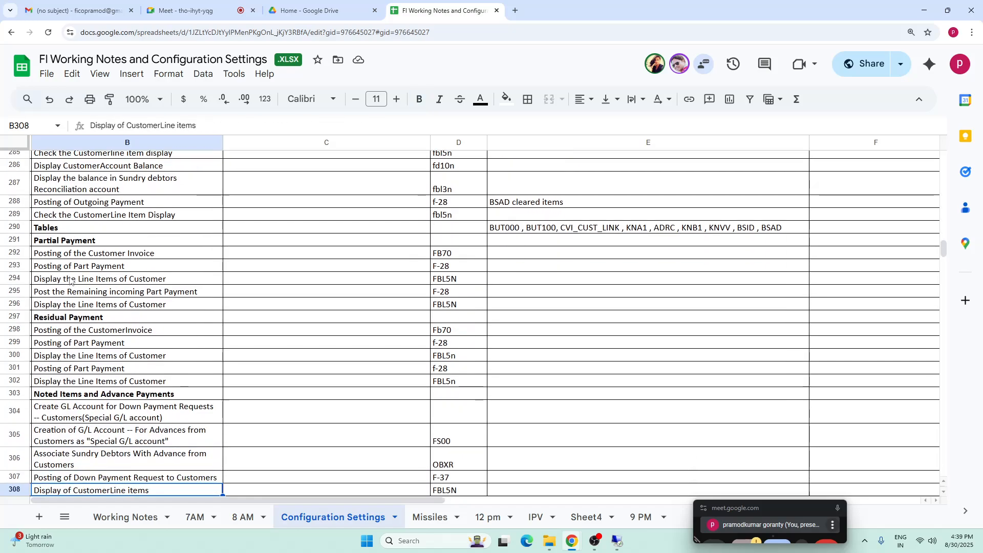
key(Up)
key(Up)
key(Up)
key(Up)
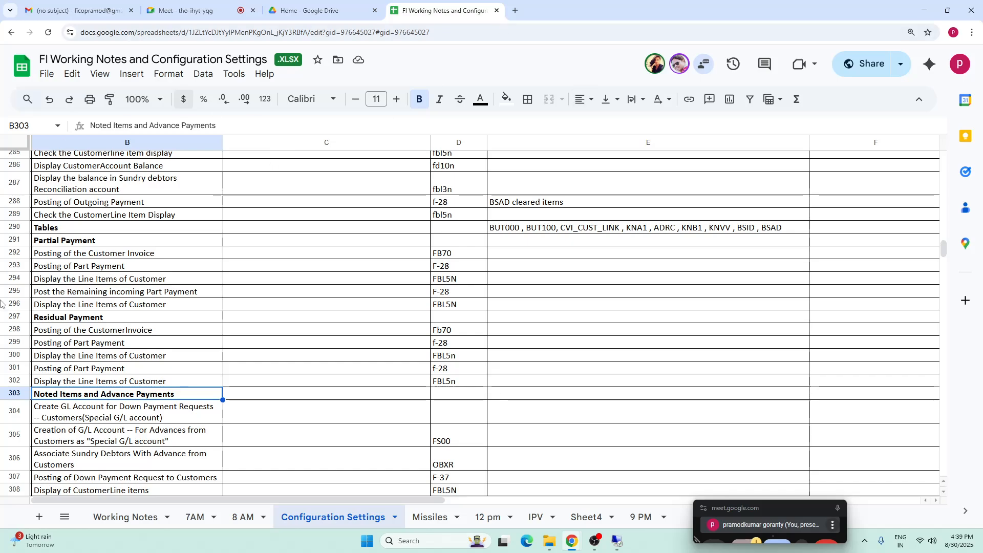
click(83, 240)
click(73, 320)
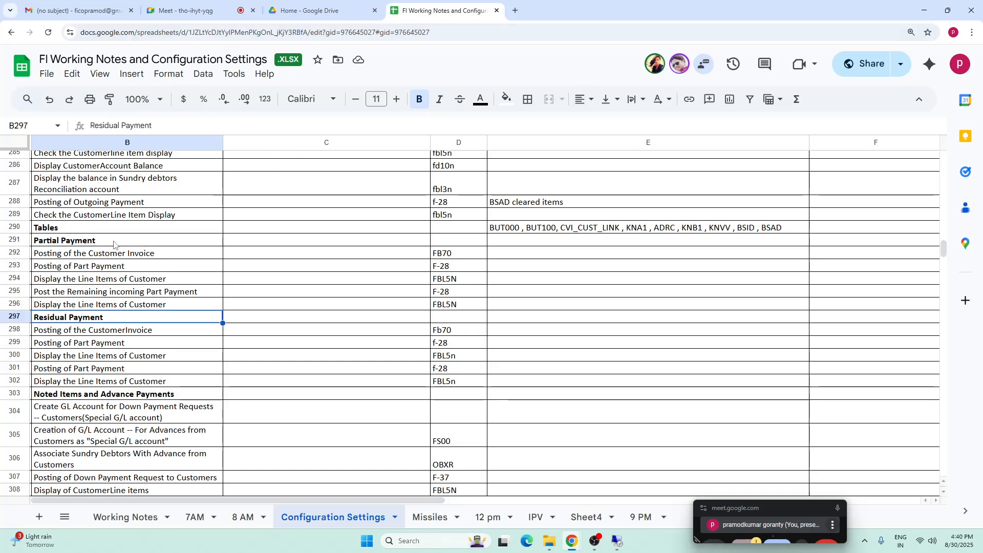
click(82, 244)
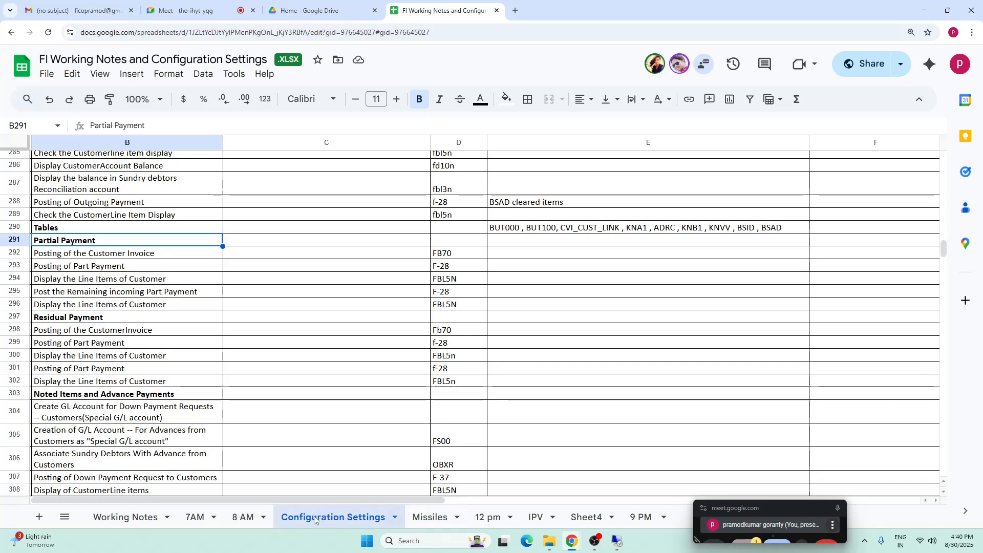
Step: Open the Missiles sheet and go to the empty rows below the existing notes
click(430, 517)
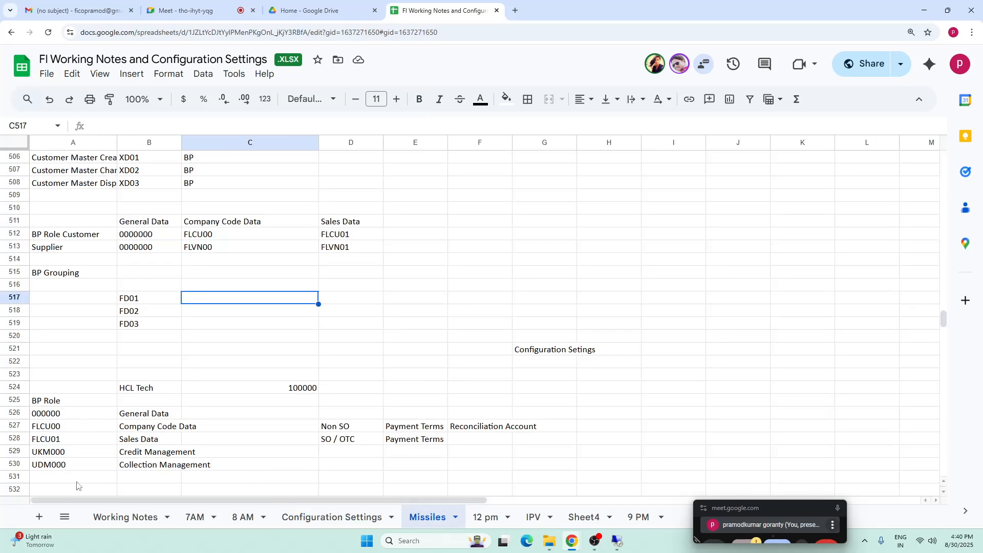
click(82, 479)
key(Down)
key(Down)
key(Down)
key(Down)
key(Down)
key(Down)
key(Down)
key(Down)
key(Down)
key(Down)
key(Down)
key(Down)
key(Down)
key(Down)
key(Down)
key(Down)
key(Down)
key(Down)
key(Down)
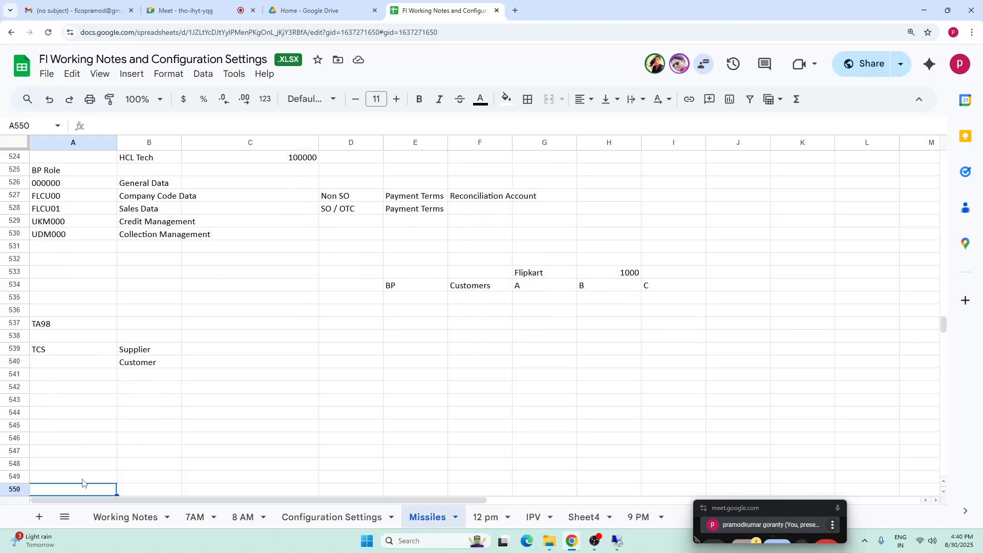
key(Down)
key(Down)
key(Down)
key(Down)
key(Down)
key(Down)
key(Down)
key(Down)
key(Down)
key(Down)
key(Down)
key(Down)
key(Down)
key(Down)
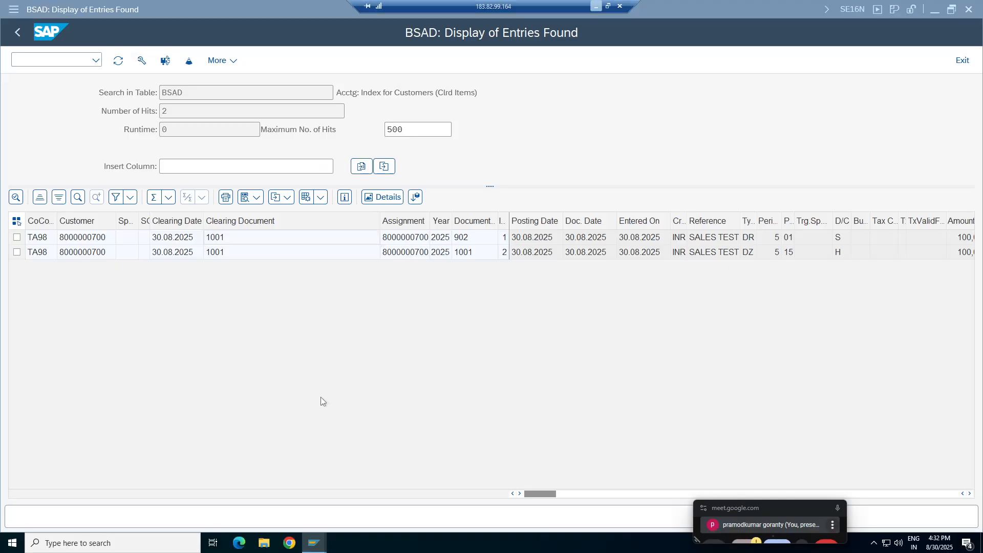
Step: Switch back to SAP and bring up the SAP Easy Access screen
click(16, 33)
click(314, 543)
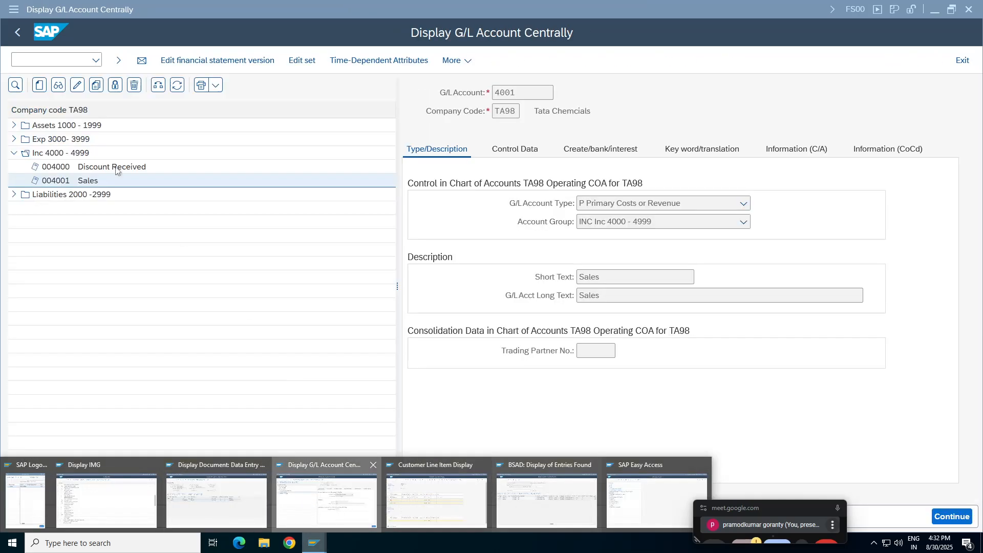
click(326, 499)
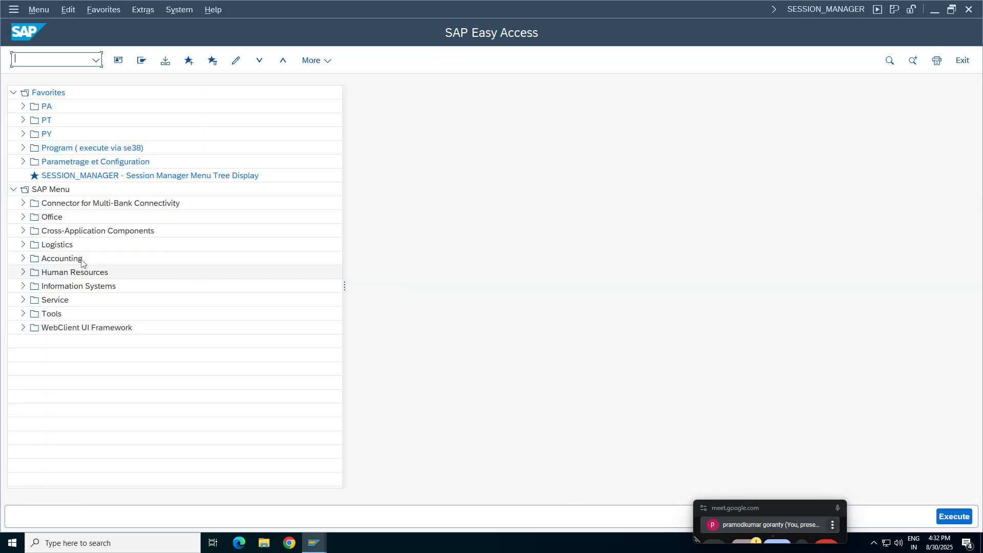
Step: Open the FB70 invoice transaction under Accounting, Financial Accounting, Accounts Receivable, Document Entry
click(23, 258)
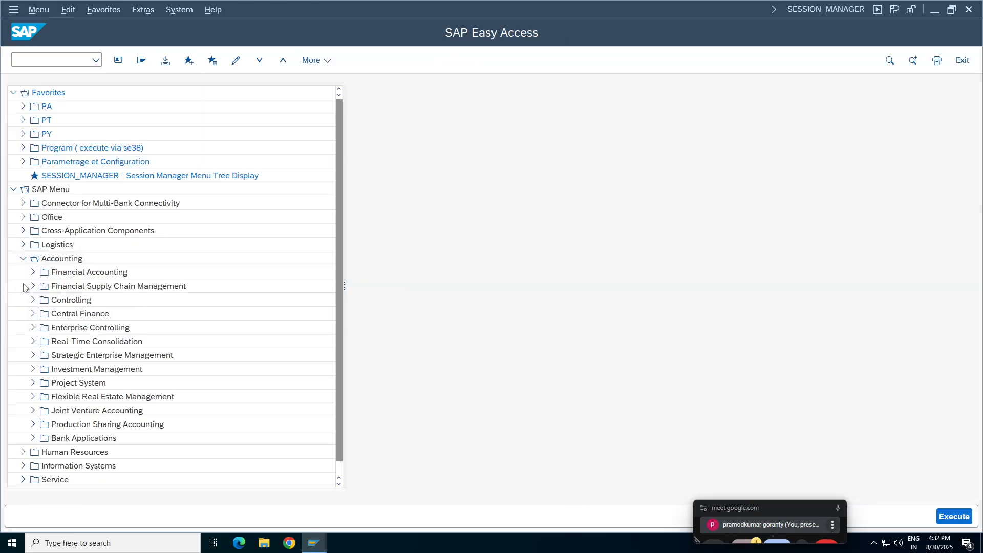
click(33, 272)
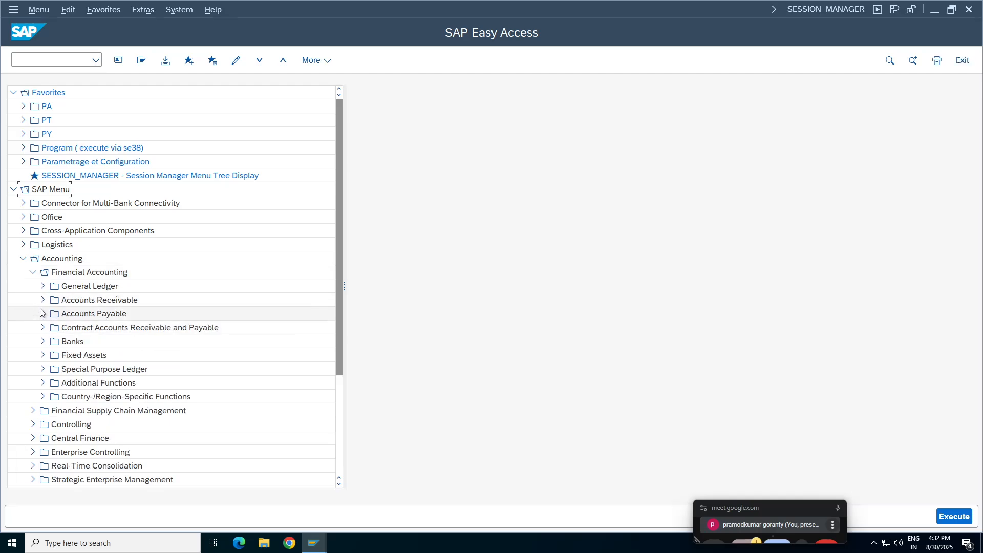
click(43, 300)
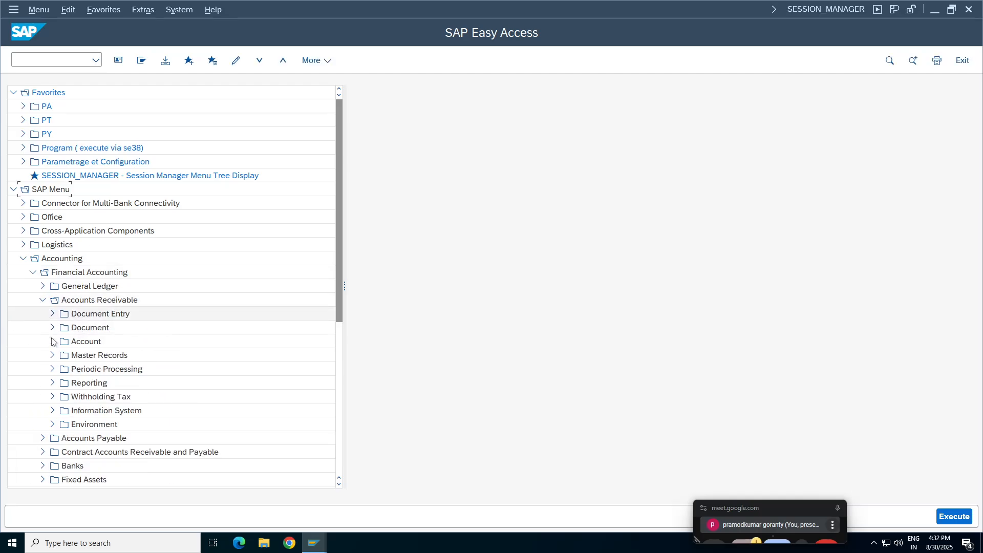
click(52, 313)
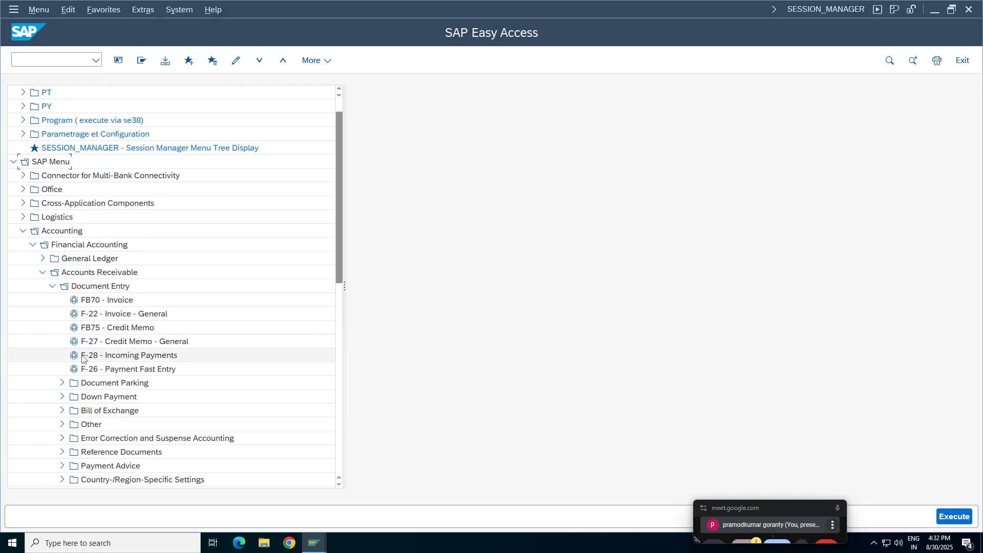
click(103, 302)
double_click(102, 302)
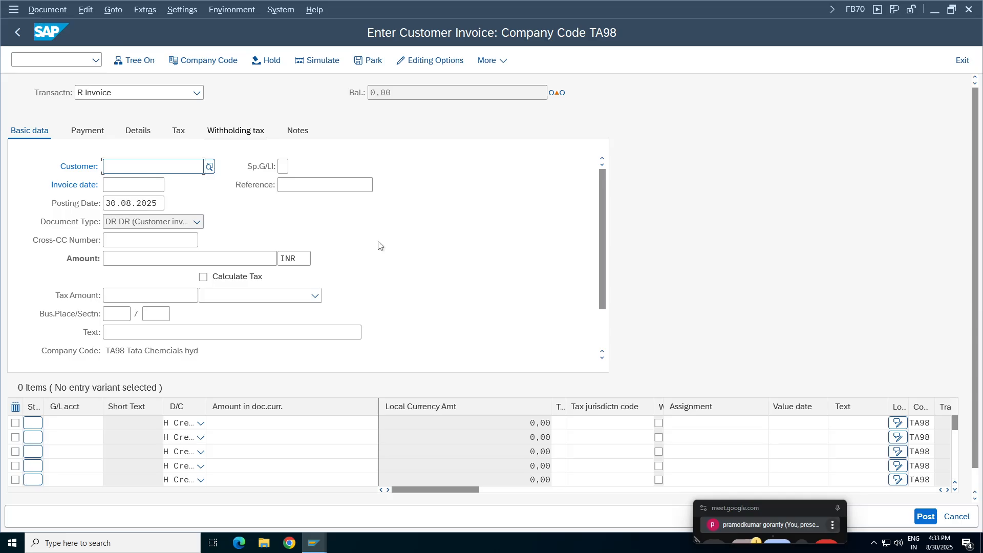
Step: Enter the customer number and set the invoice reference to Partial Test
click(121, 167)
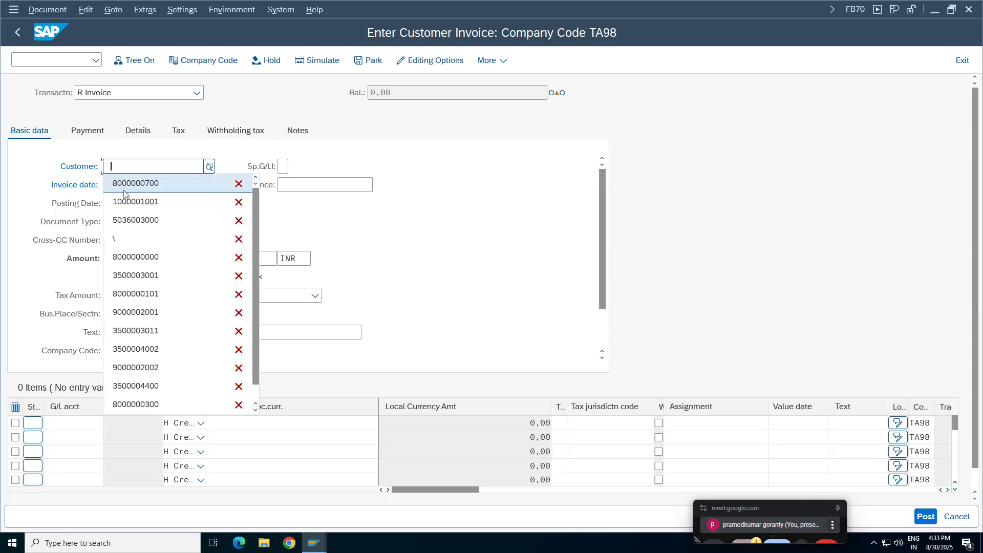
click(143, 185)
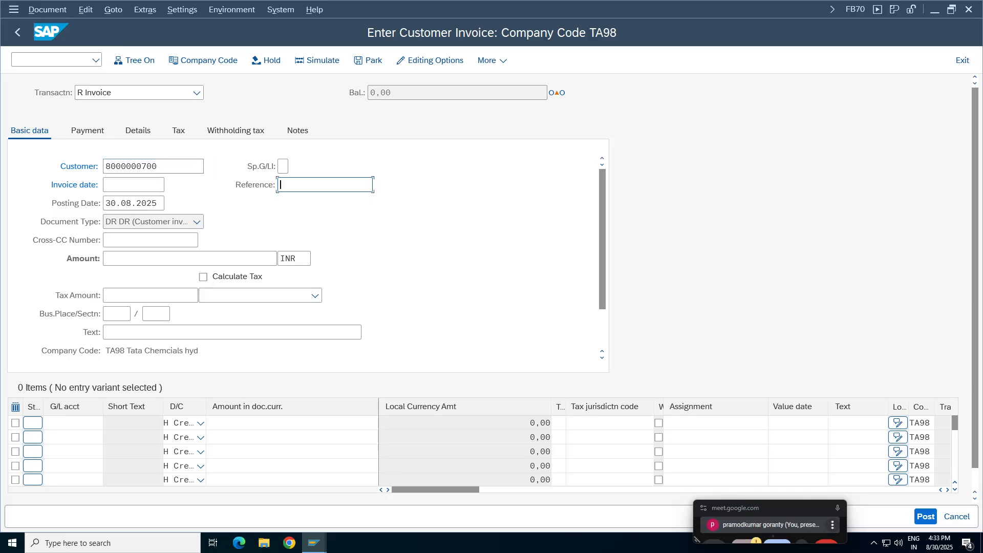
text(part)
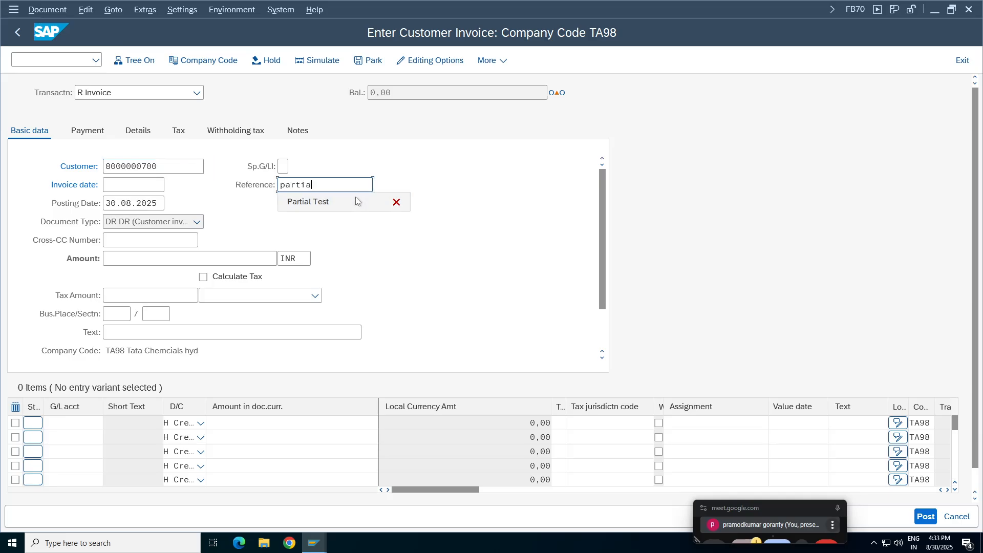
text(ia)
click(321, 204)
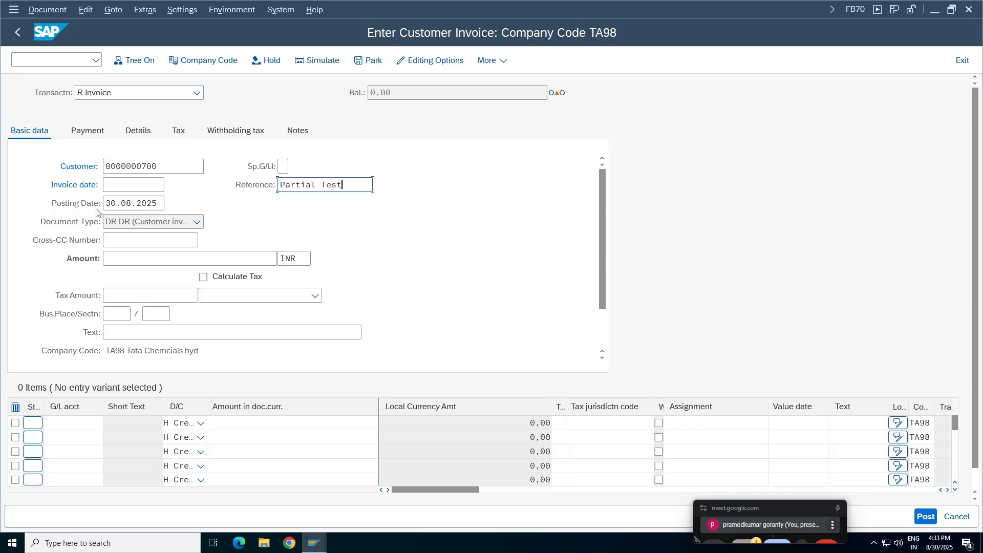
Step: Copy the posting date into the invoice date, setting it to 30.08.2025
click(162, 184)
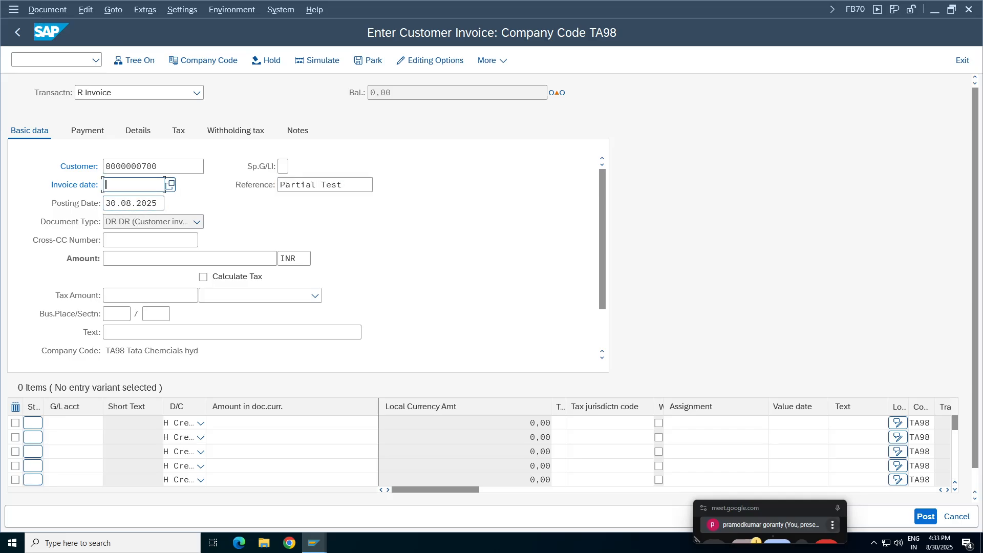
key(Tab)
key(ctrl+c)
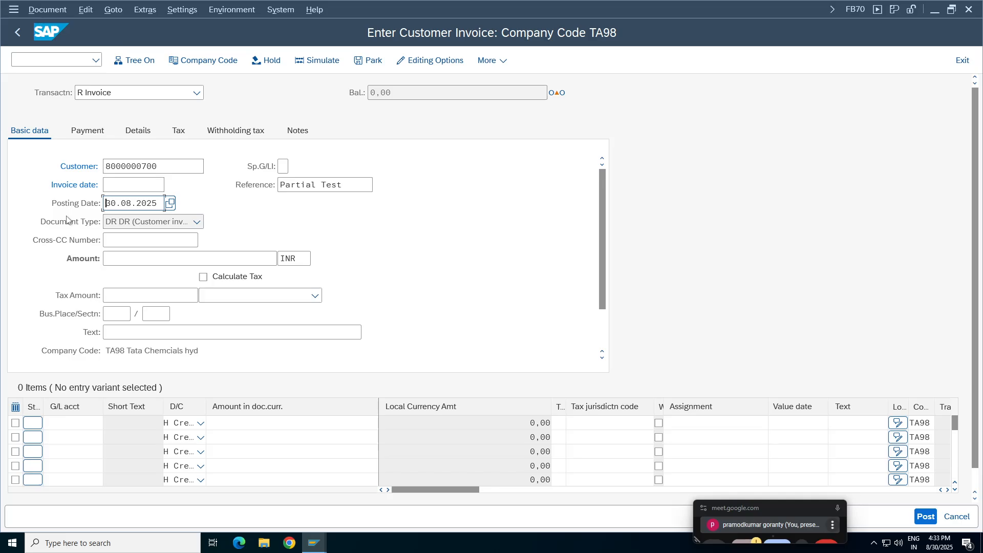
key(shift+Tab)
key(ctrl+v)
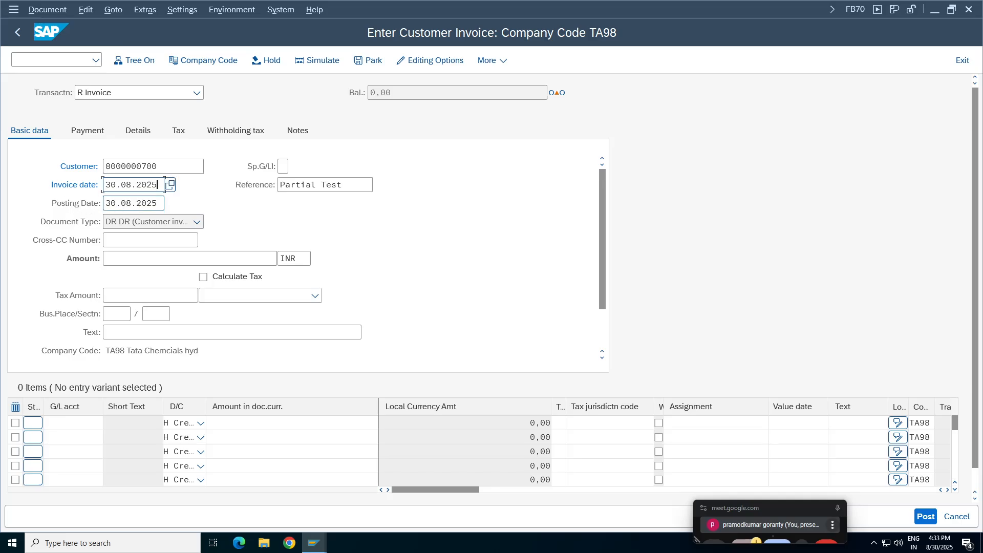
Step: Set the invoice amount to 1000 INR and the text to "partial test"
drag(354, 186, 290, 185)
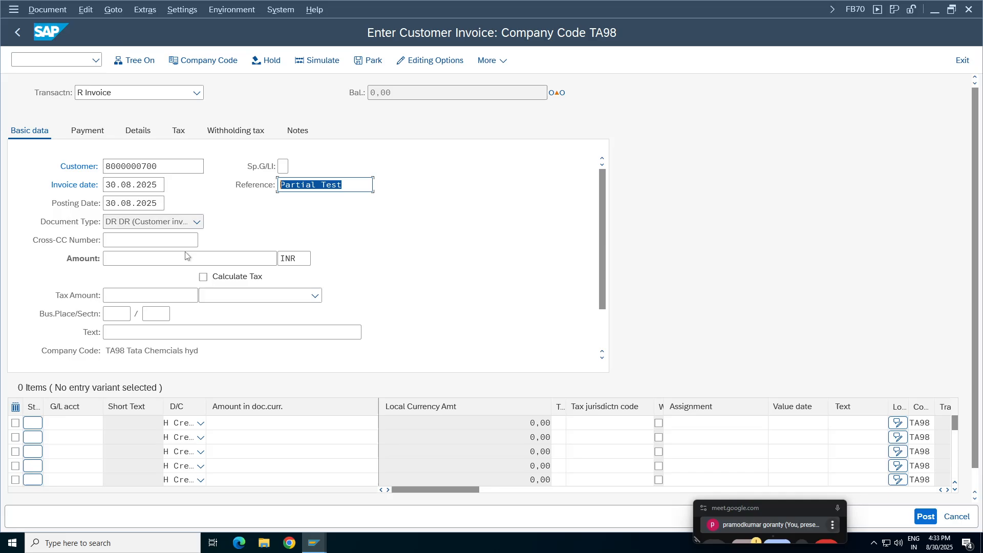
click(143, 259)
text(1000)
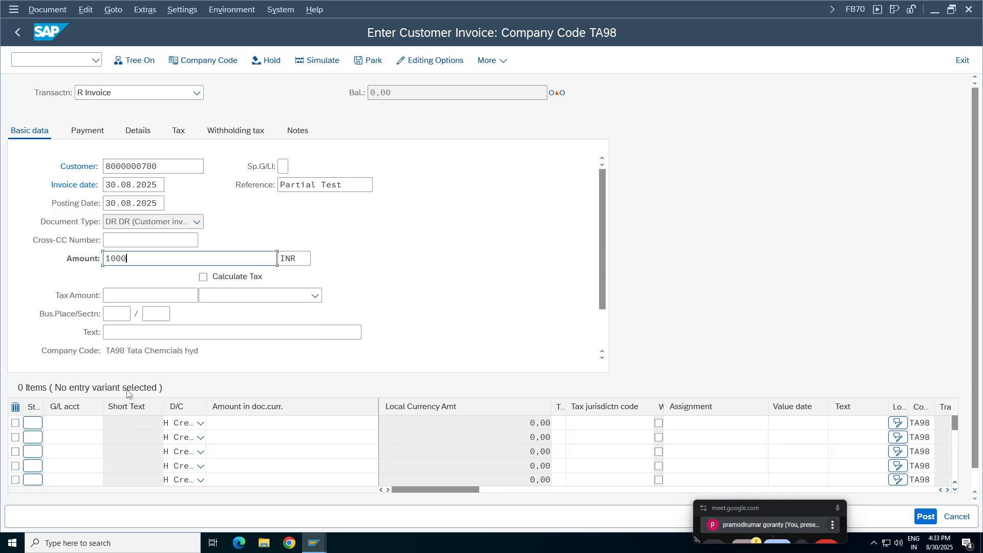
click(362, 331)
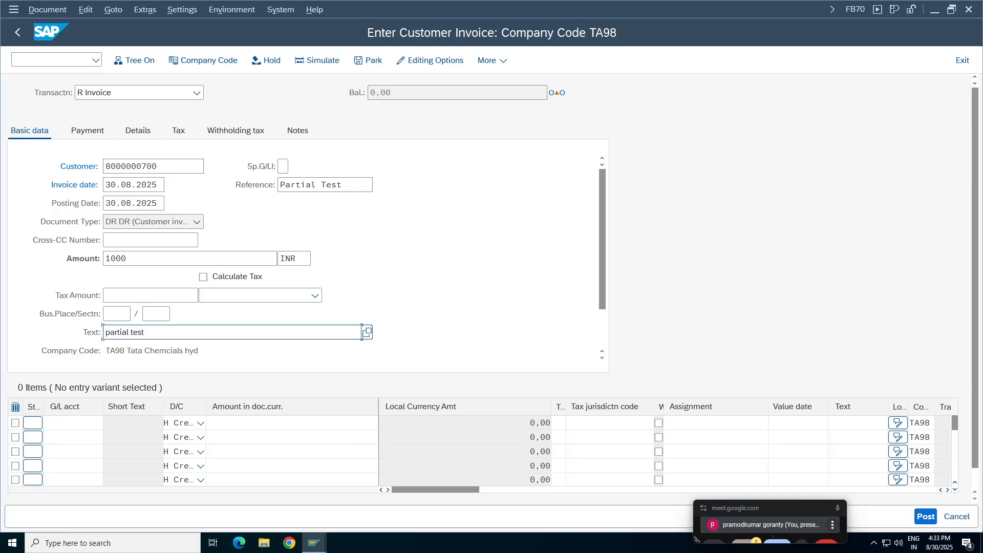
Step: Fill the first line item with G/L account 4001 (Sales) and an amount of 1000 in document currency
click(72, 422)
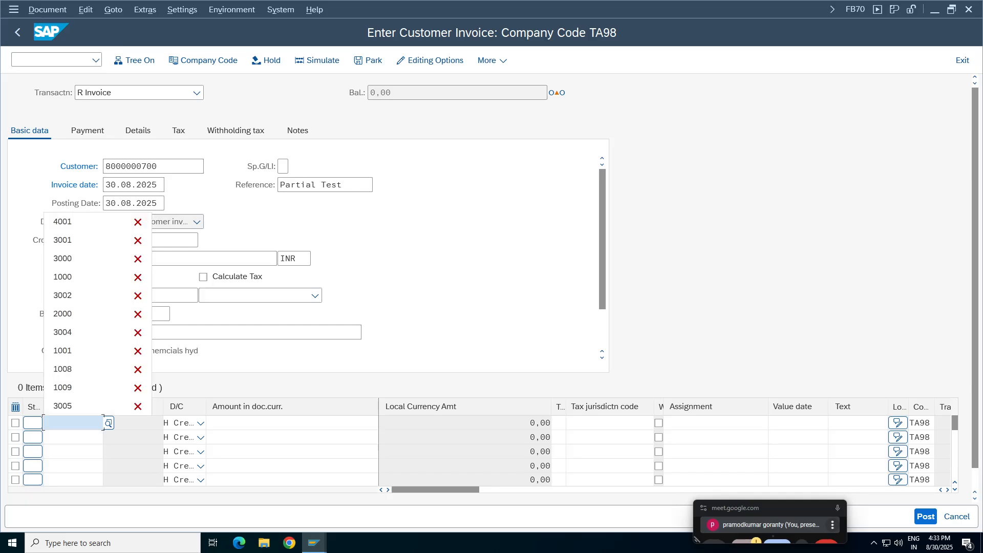
click(64, 222)
click(271, 423)
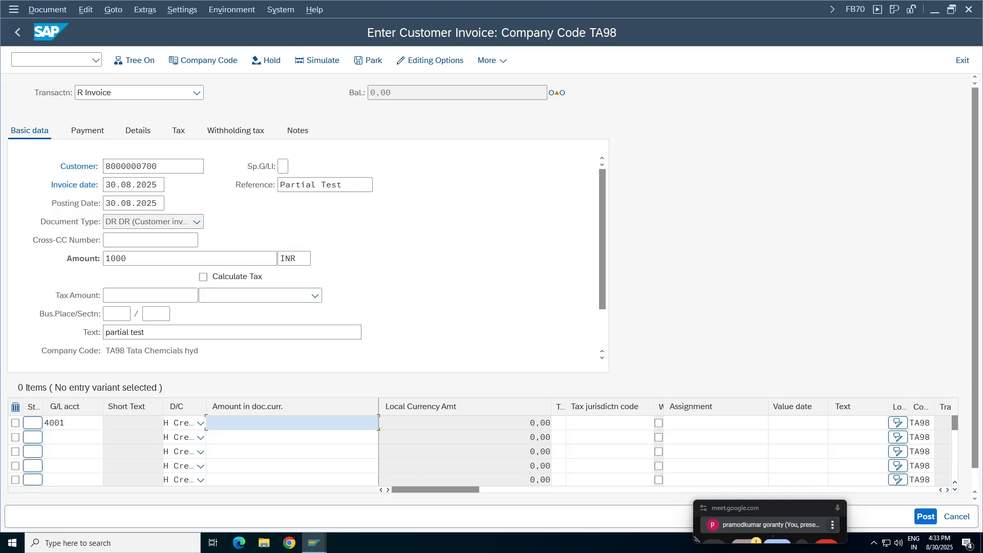
click(90, 423)
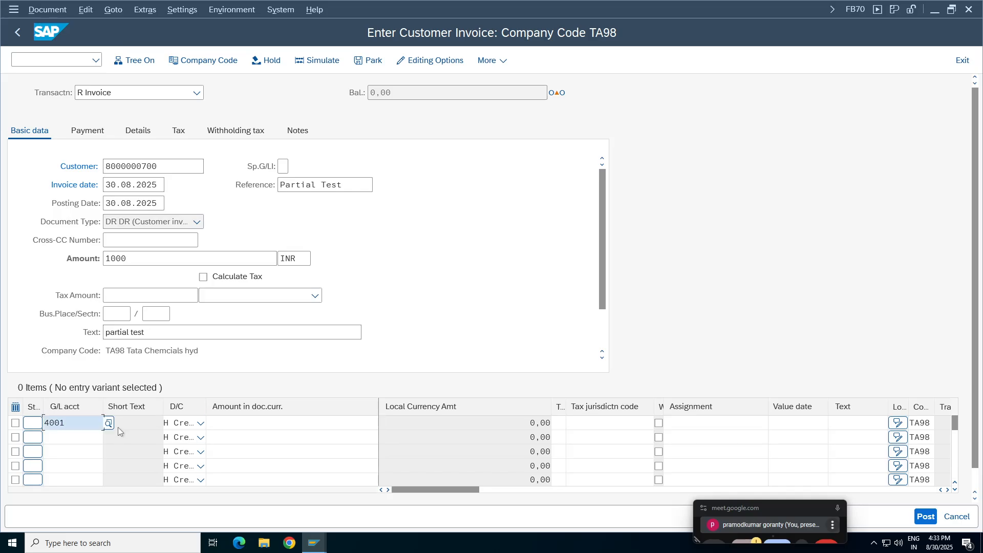
click(110, 424)
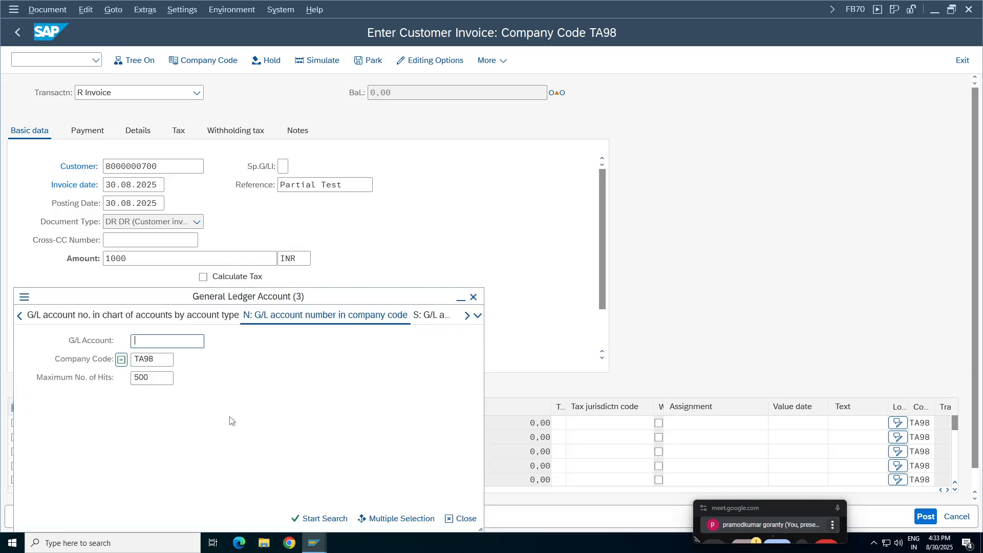
key(Return)
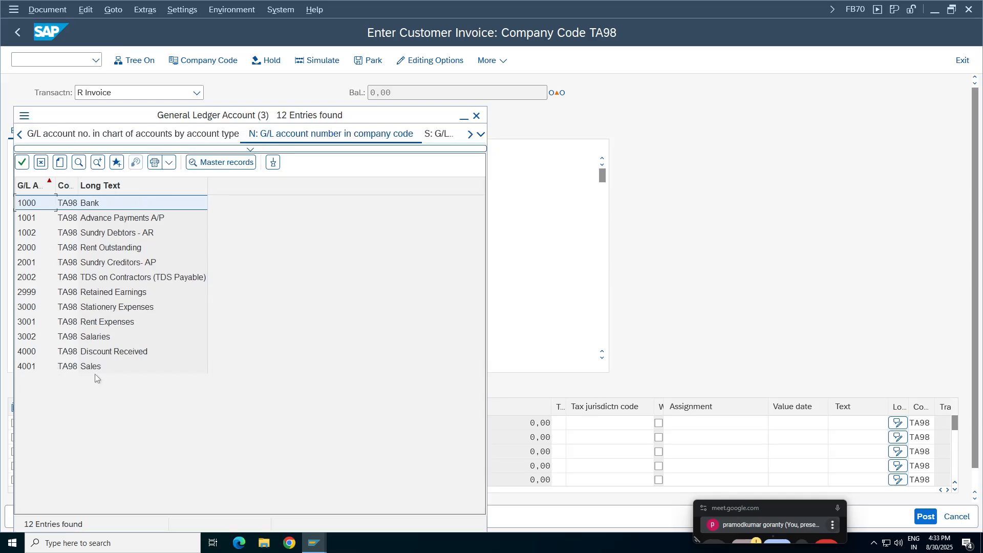
double_click(92, 367)
click(338, 422)
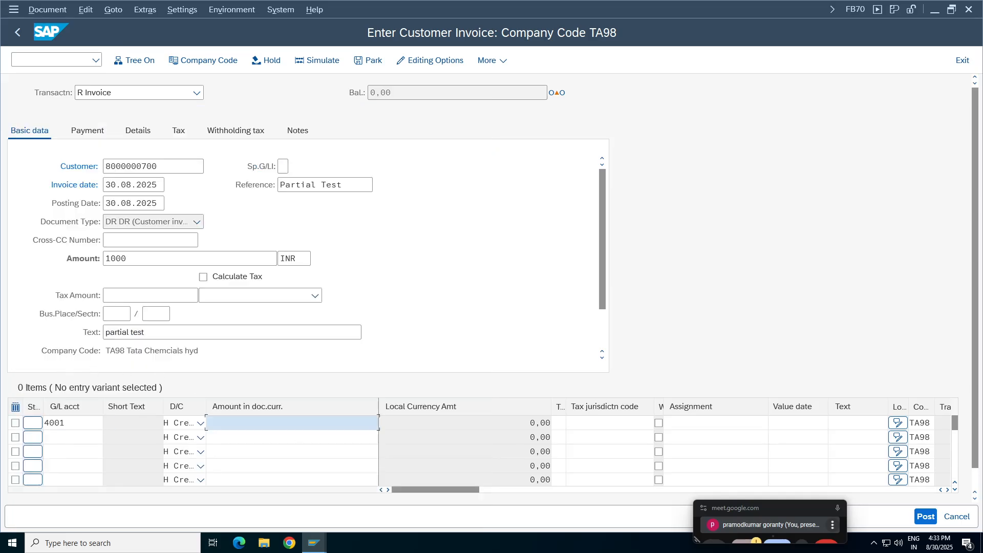
text(1000)
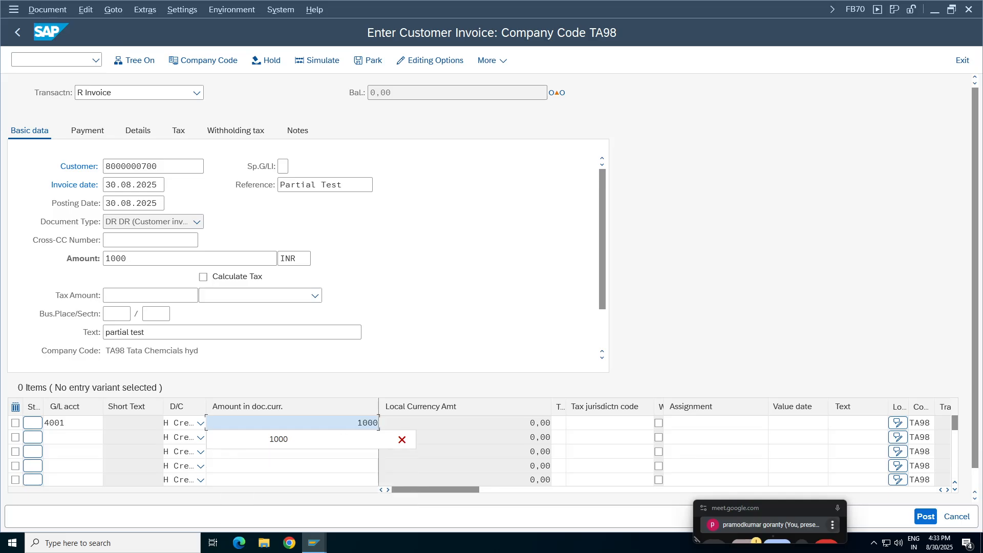
Step: Assign a cost center to the Sales line item of the customer invoice
click(947, 490)
click(947, 489)
click(947, 490)
click(947, 490)
click(774, 423)
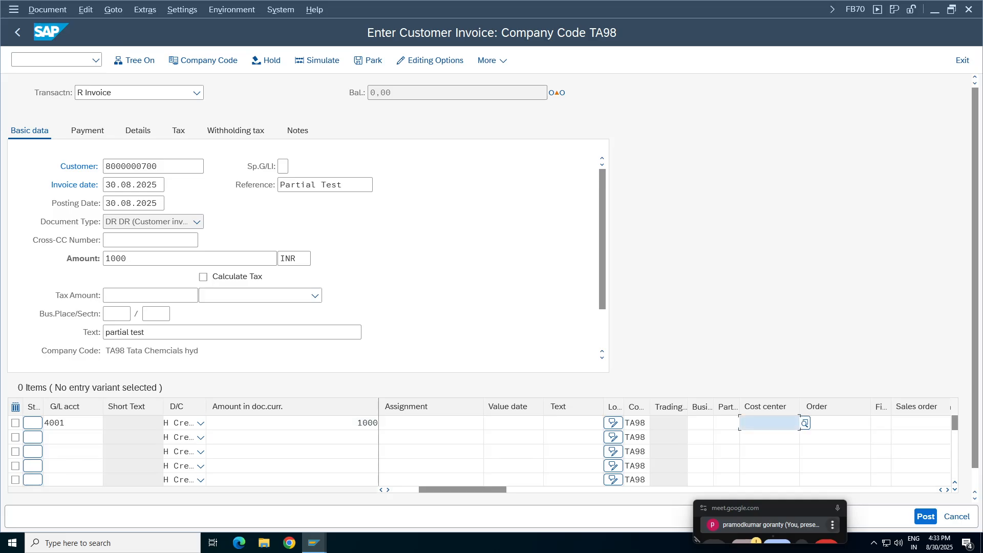
click(766, 439)
Step: Simulate the customer invoice and post it in company code TA98
key(Return)
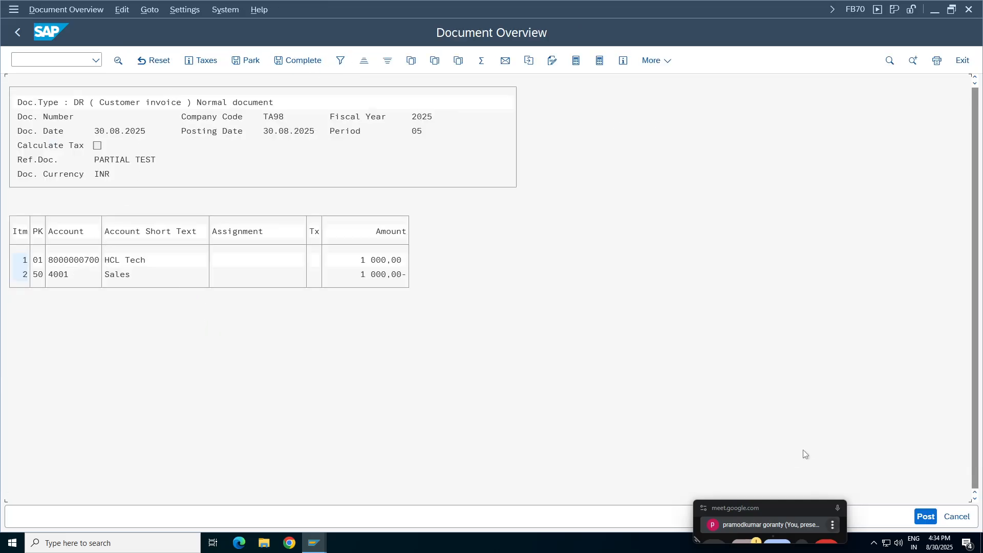
click(925, 512)
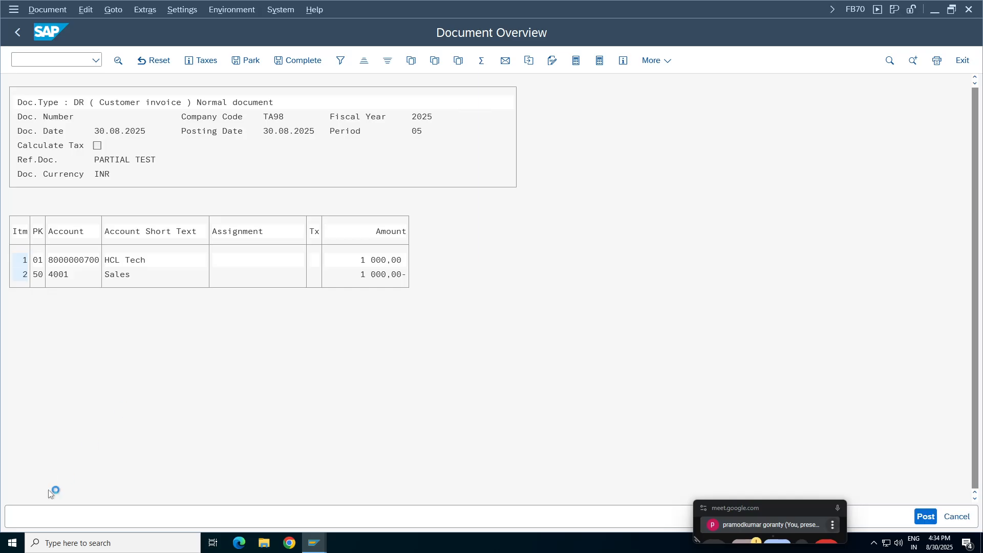
click(47, 9)
click(63, 45)
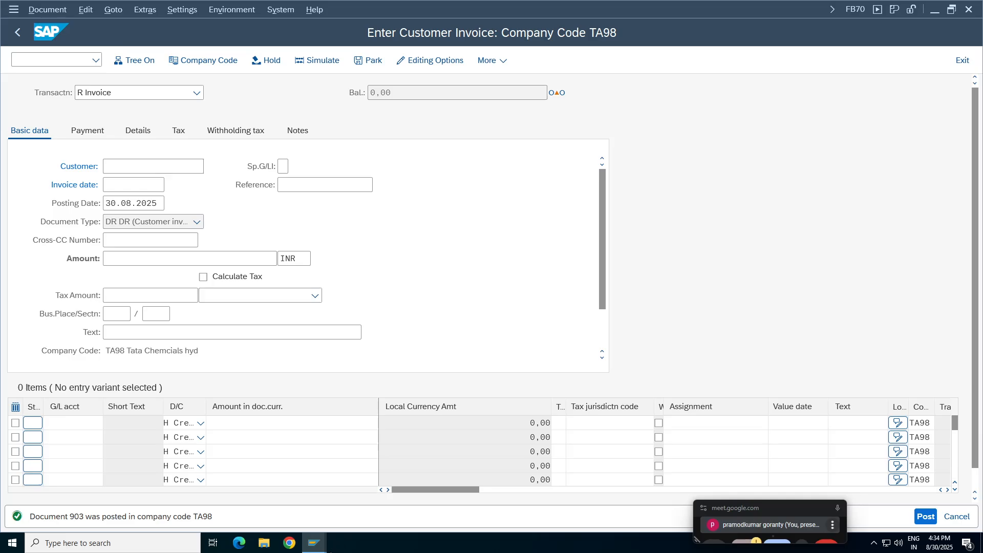
Step: Switch to the FBL5N customer line item display and refresh its list
click(314, 542)
click(436, 499)
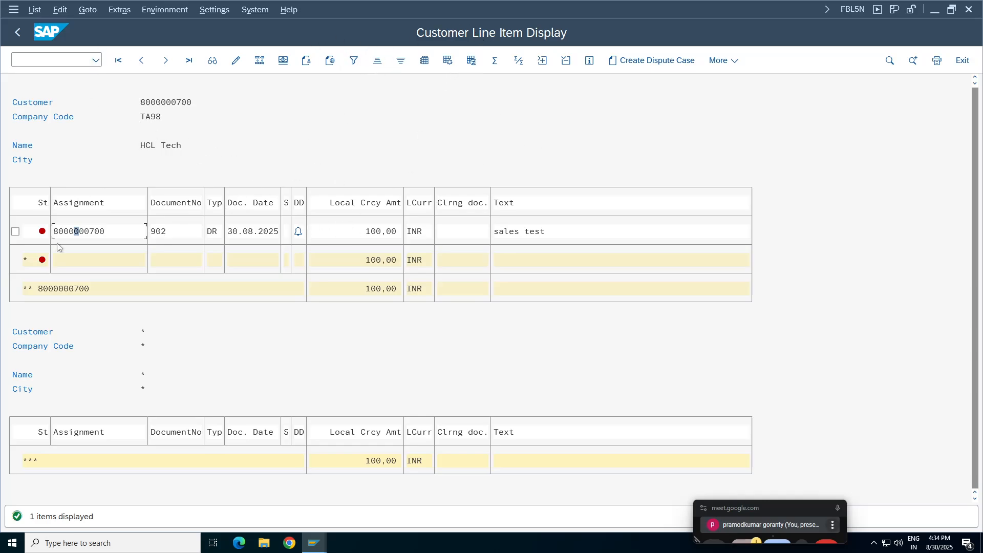
click(35, 9)
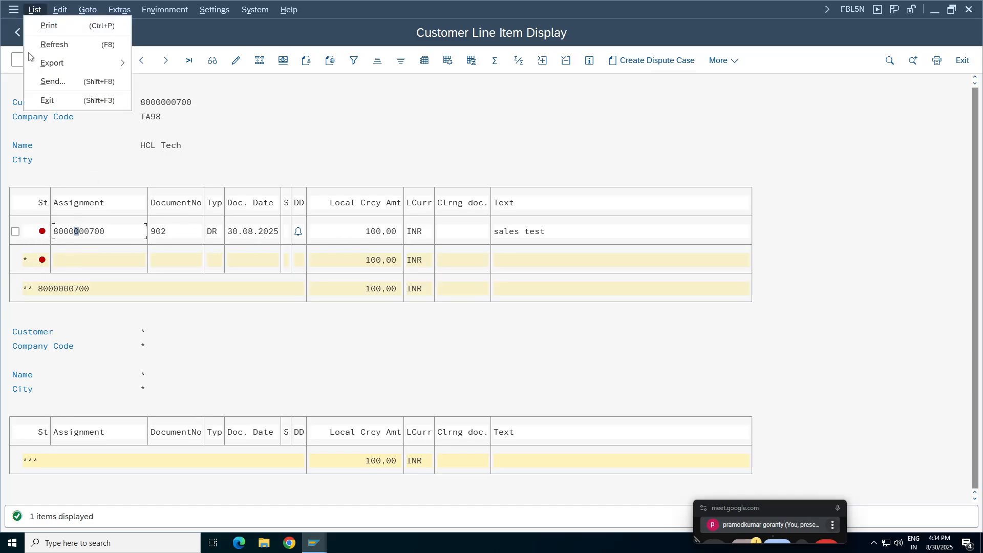
click(64, 46)
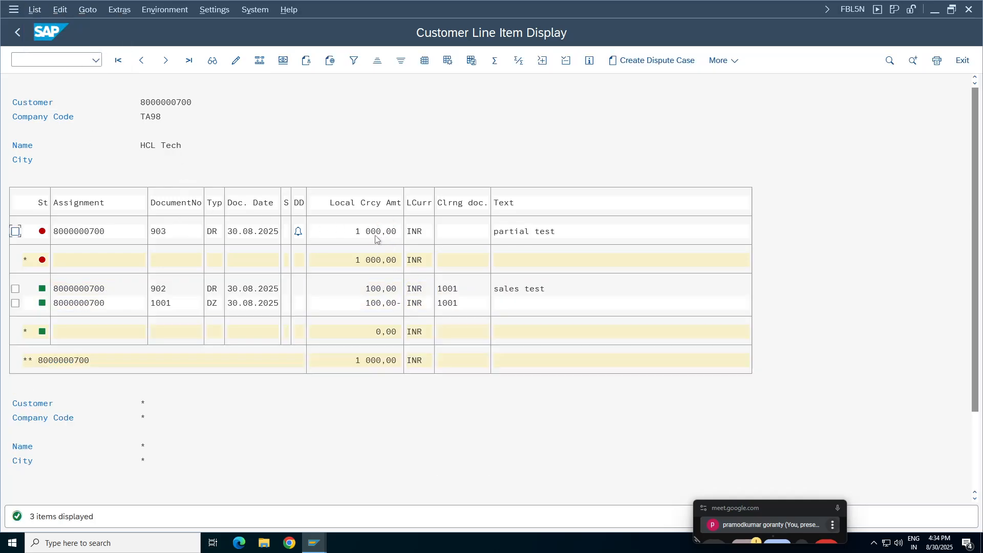
Step: Examine the amounts and texts of the cleared sales items and the open partial test invoice
click(381, 290)
click(379, 304)
click(382, 233)
click(511, 237)
click(552, 234)
click(374, 232)
key(shift+Tab)
key(shift+Tab)
click(372, 236)
Step: Close the BSAD window and open F-28 Incoming Payments under Accounting, Financial Accounting, Accounts Receivable, Document Entry
click(313, 542)
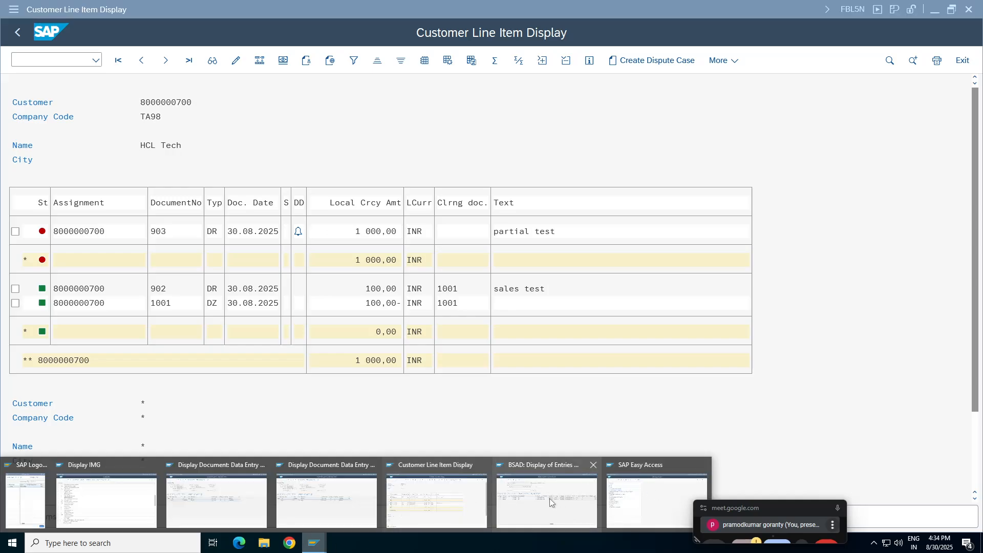
click(593, 465)
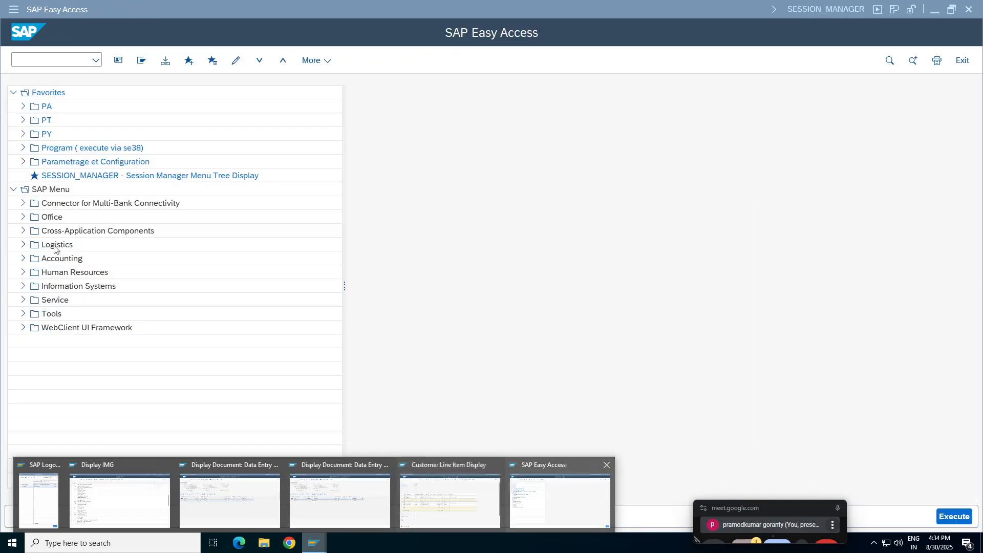
click(547, 502)
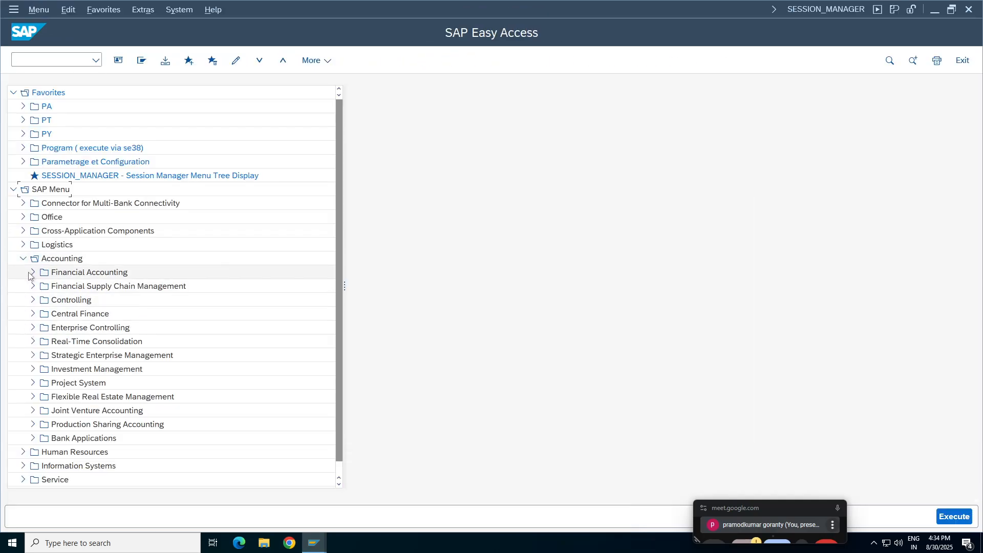
click(33, 271)
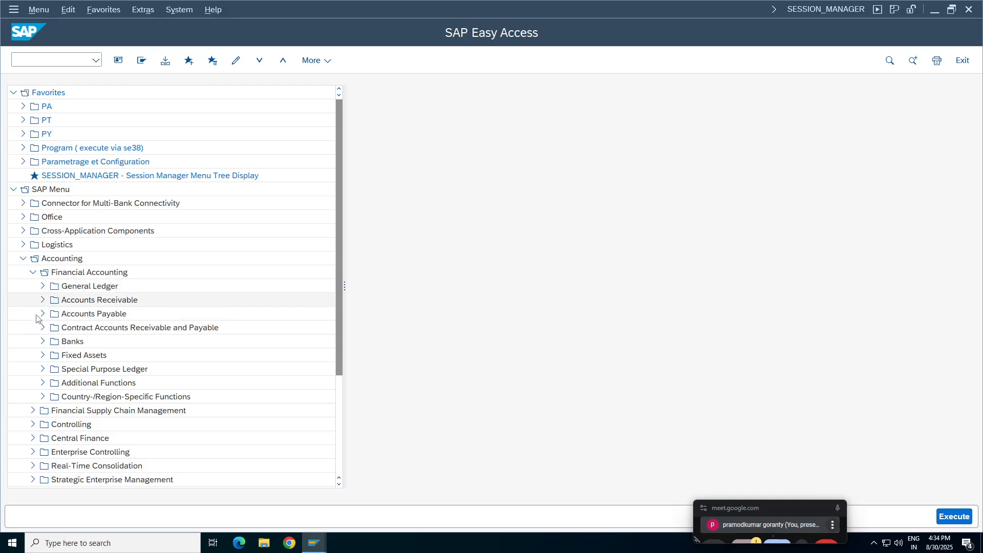
click(42, 300)
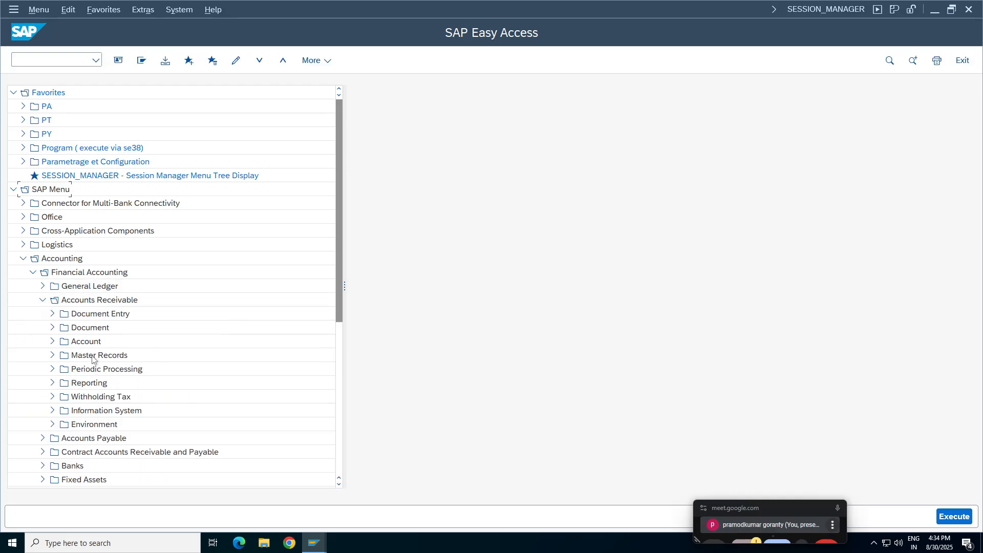
click(52, 314)
double_click(128, 355)
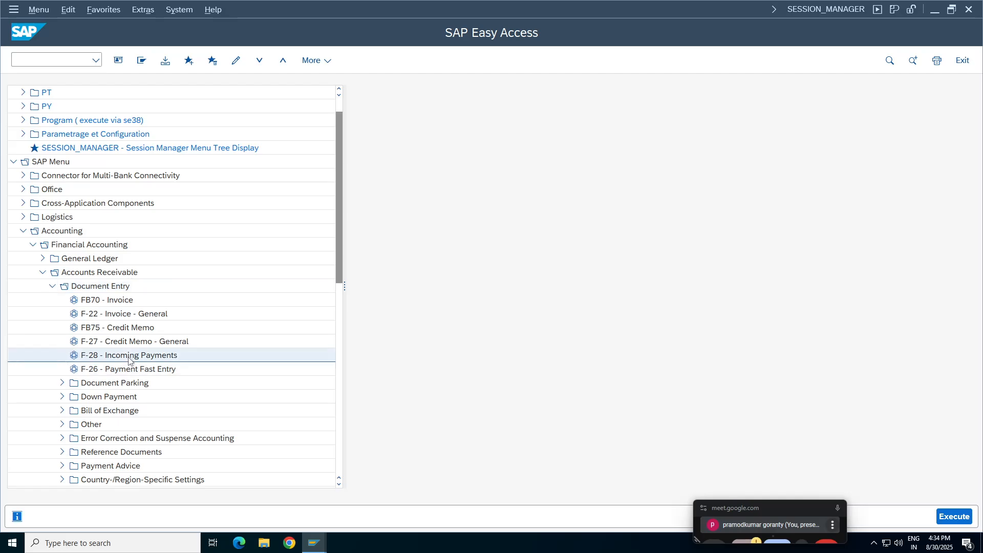
Step: Set the payment's document date to 30.08.2025 and its document header text to "partial payment"
click(129, 94)
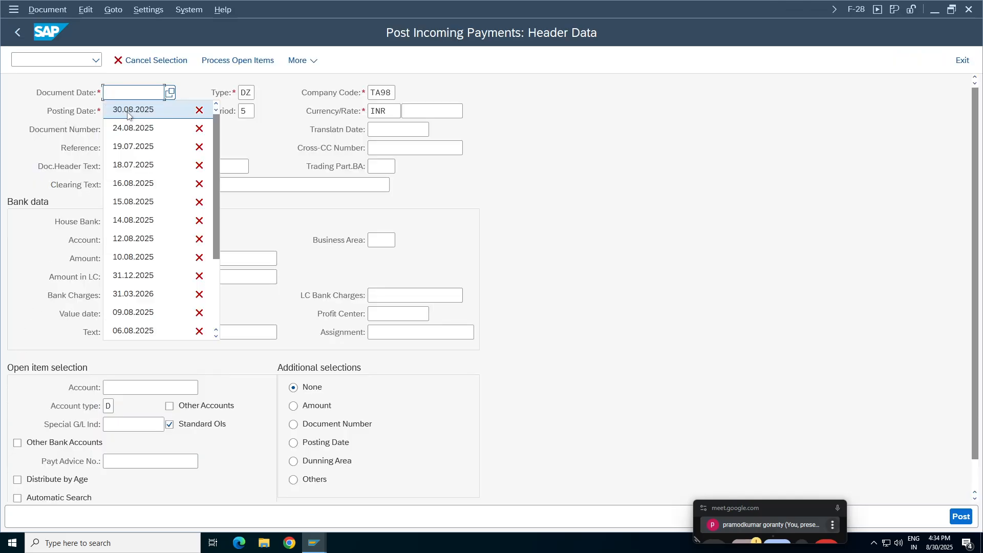
click(128, 111)
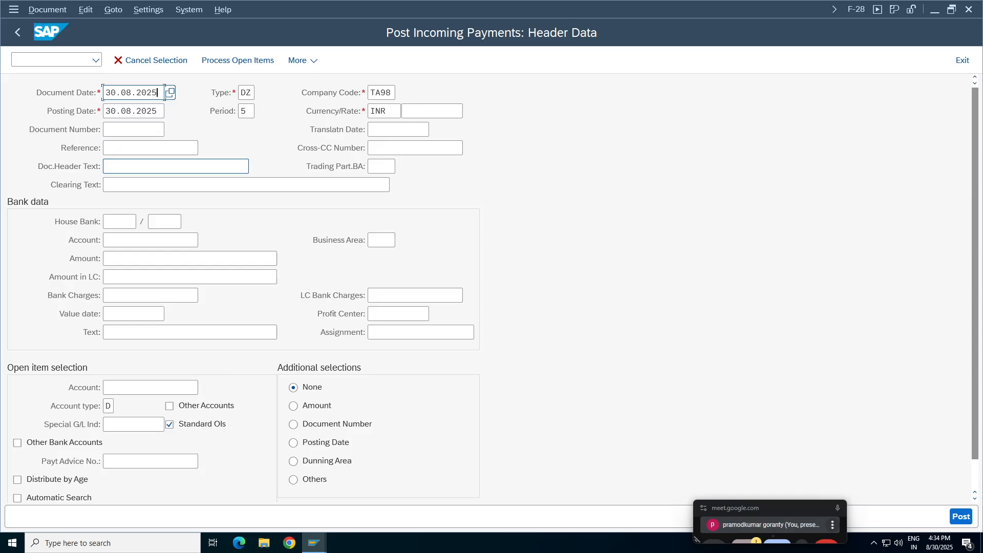
click(148, 166)
text(part)
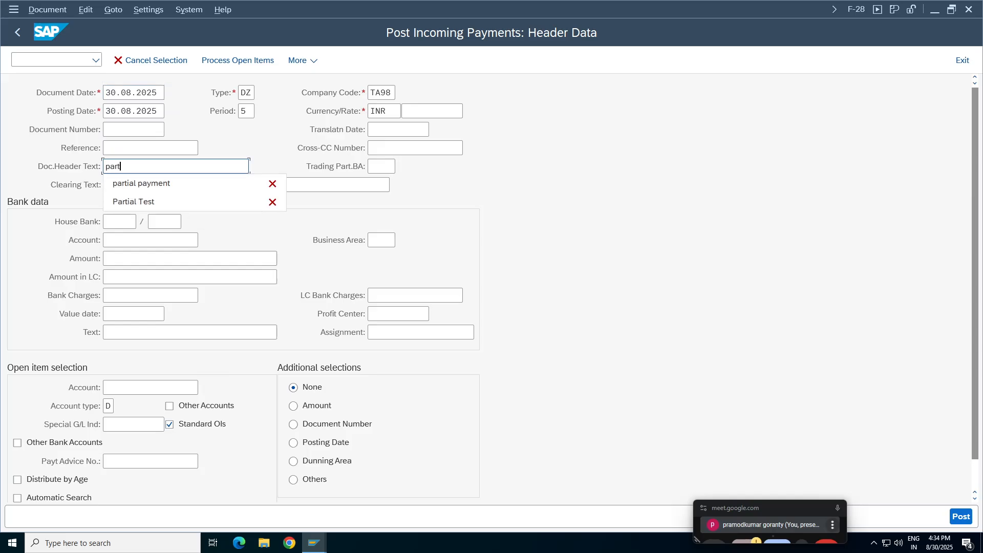
text(ial pay)
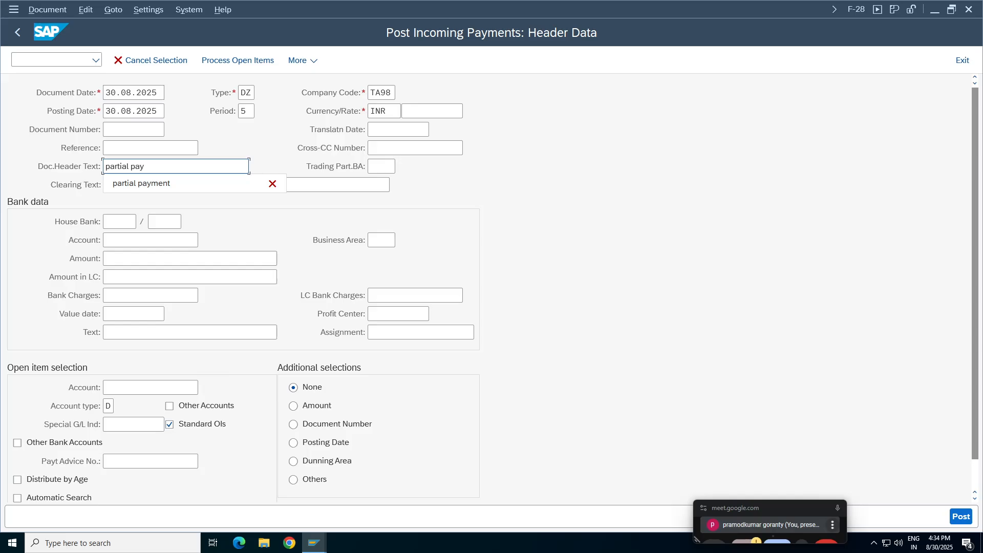
text(ment)
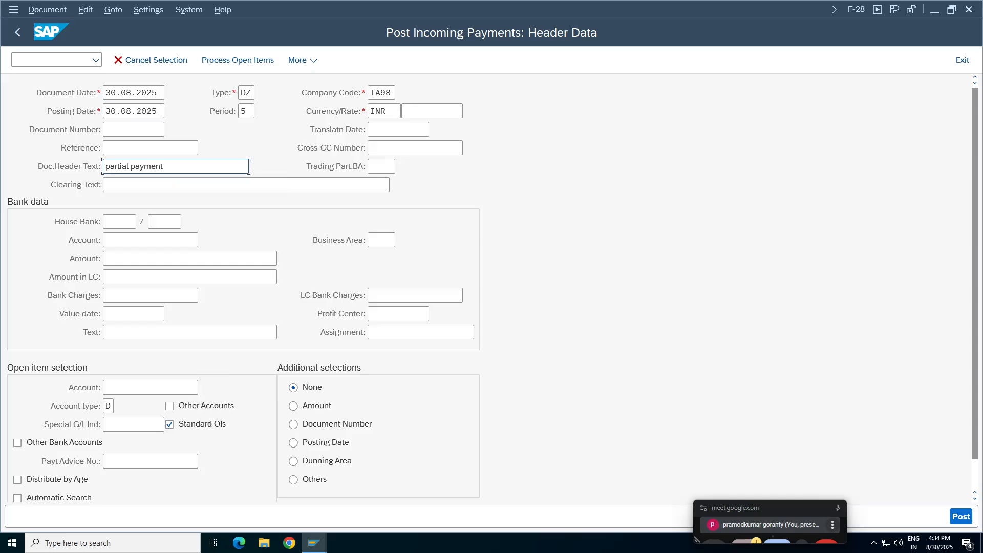
Step: Copy the header text "partial payment" into the reference and the bank data text
drag(178, 166, 7, 183)
key(ctrl+c)
click(190, 152)
key(ctrl+v)
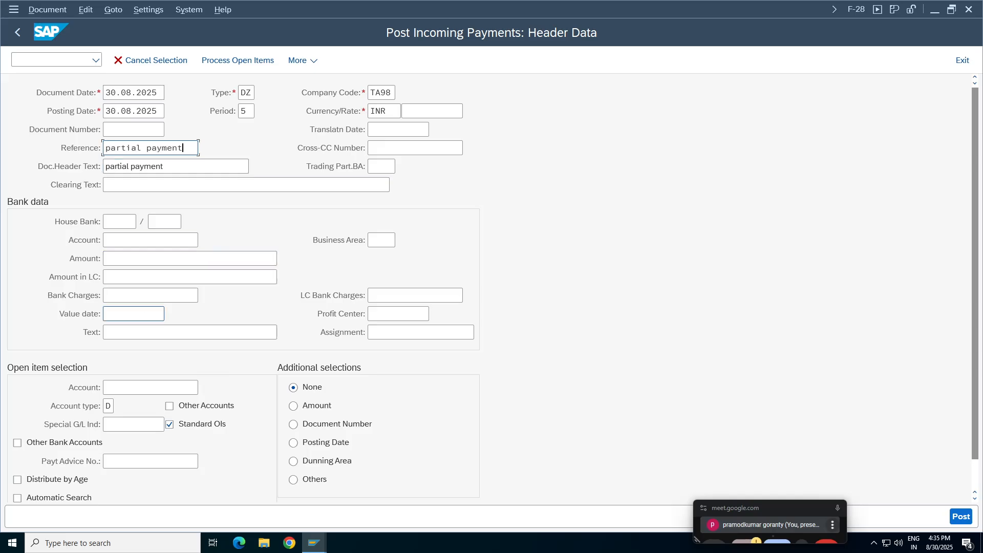
click(276, 332)
key(ctrl+v)
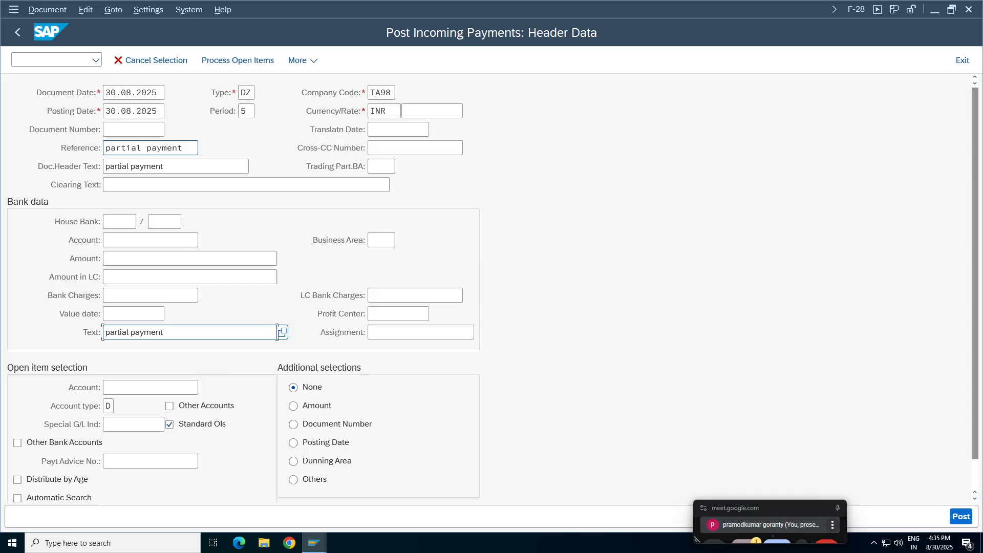
Step: Complete the bank data with account 1000, amount 300 and business area TCHY
click(128, 241)
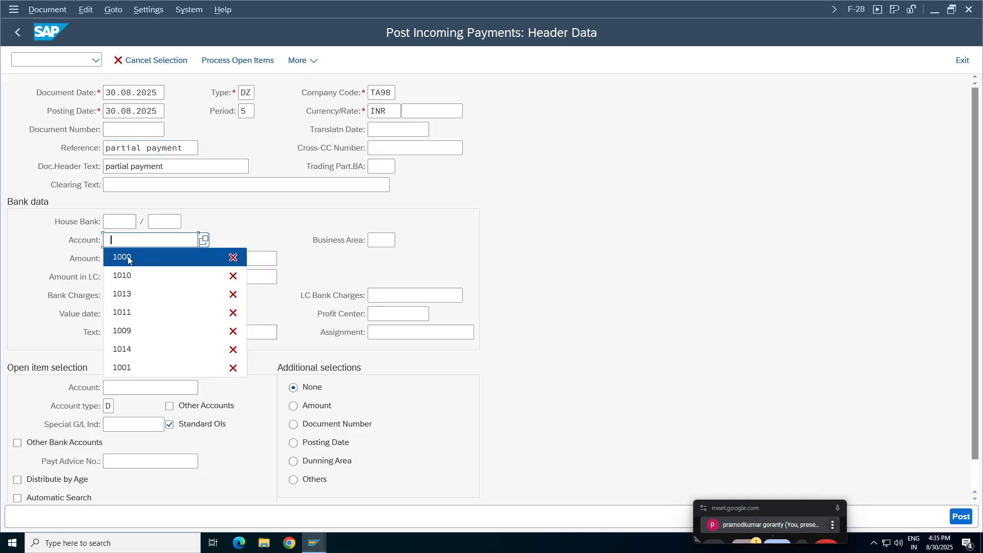
click(127, 256)
click(128, 257)
key(Escape)
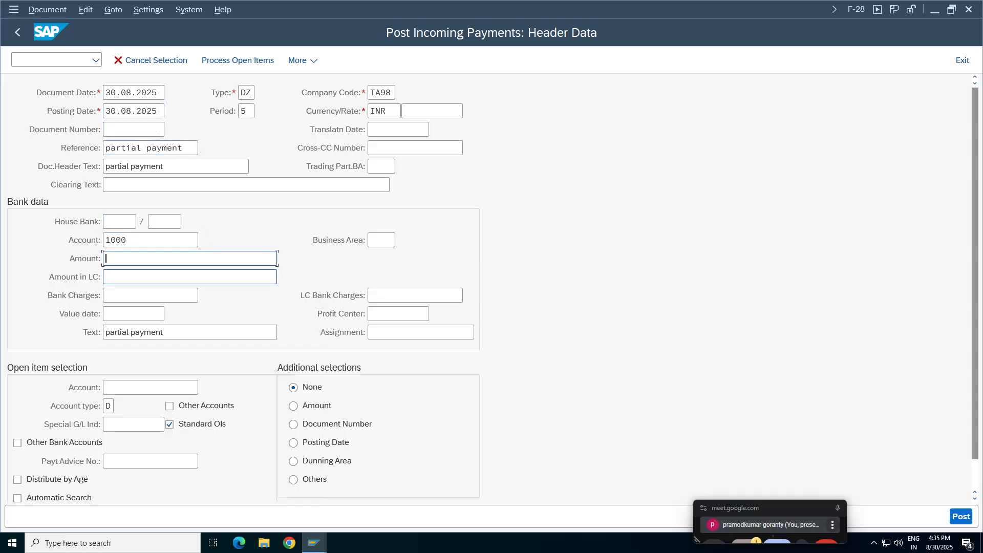
text(300)
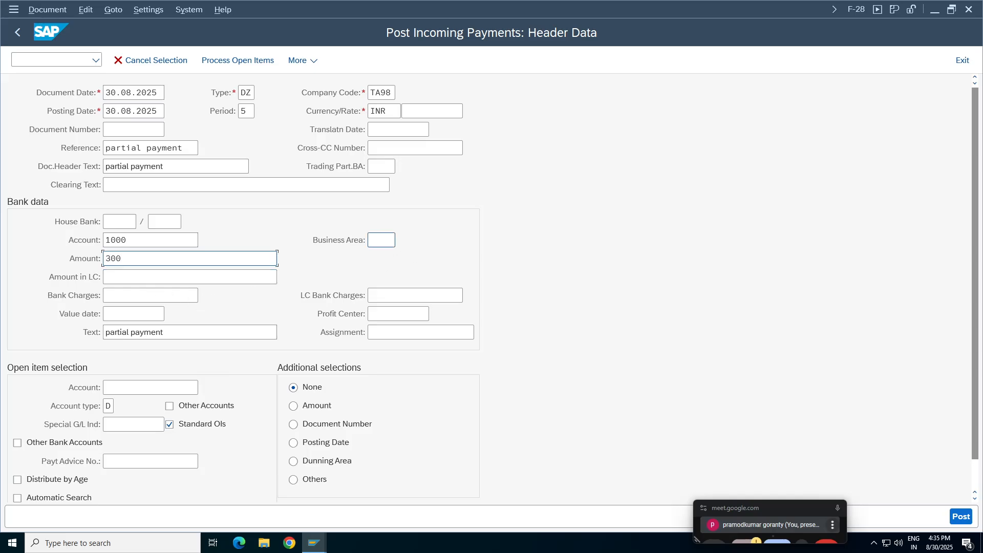
click(389, 240)
click(387, 261)
Step: Enter the customer number as the open item selection account and process its open items
click(153, 388)
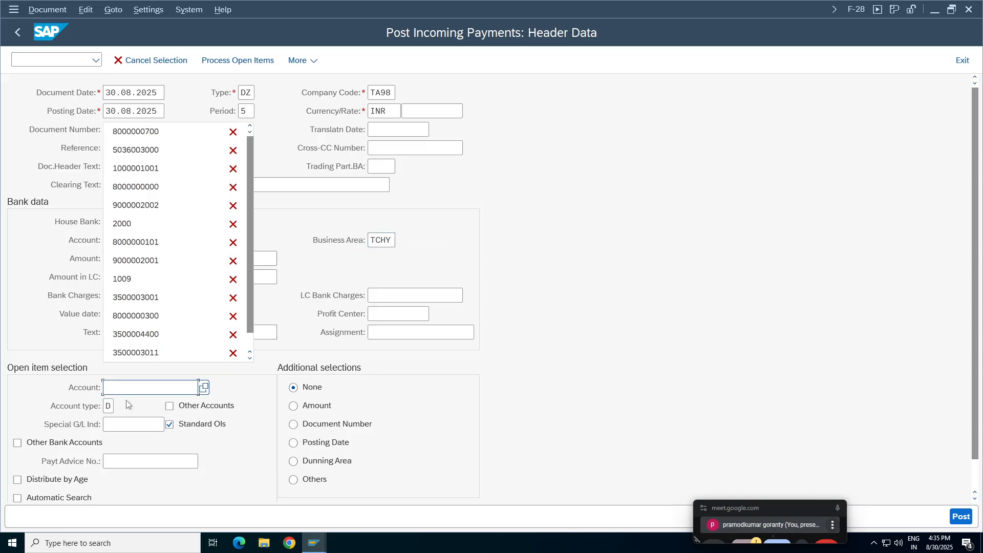
key(Down)
key(Return)
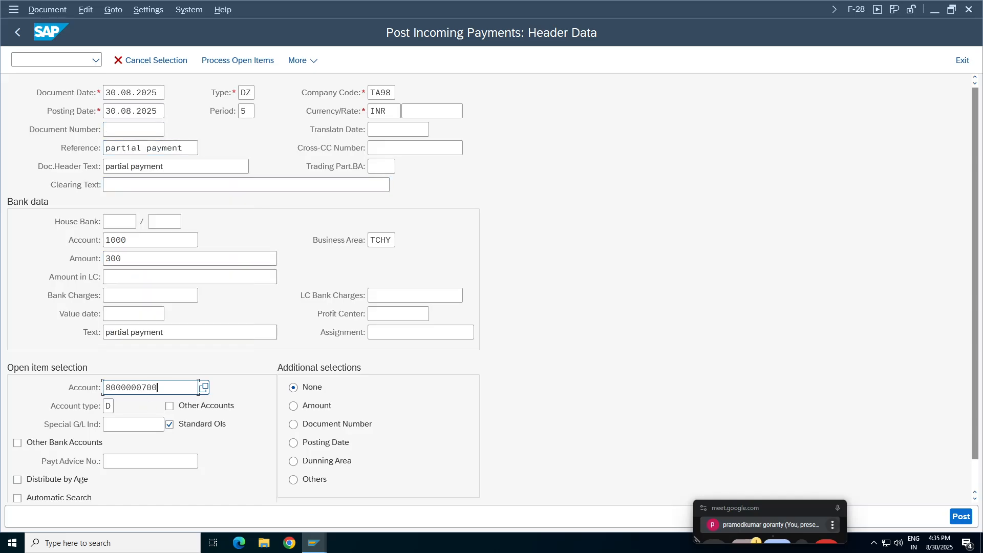
click(261, 63)
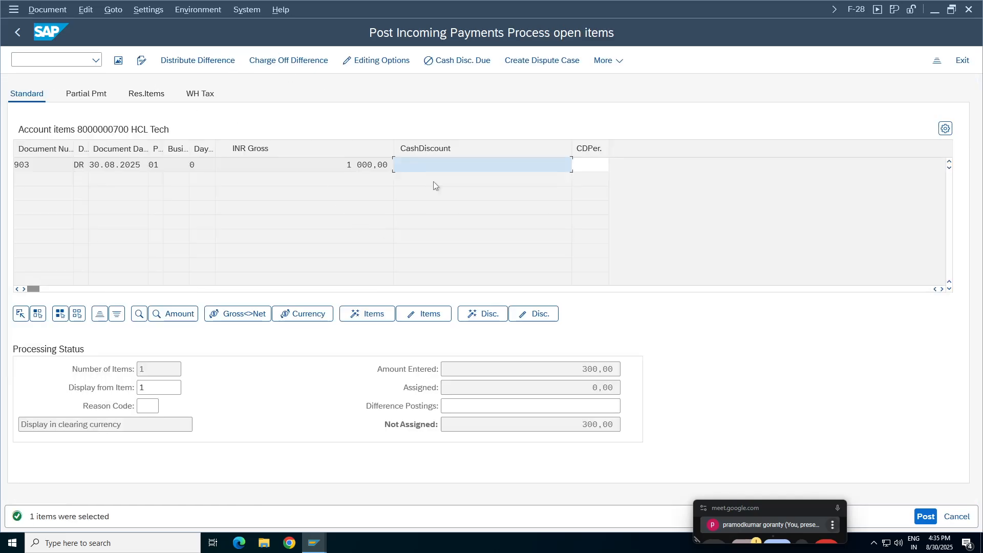
Step: Assign the open 1000 INR invoice as a partial payment with a payment amount of 300
click(372, 165)
double_click(359, 172)
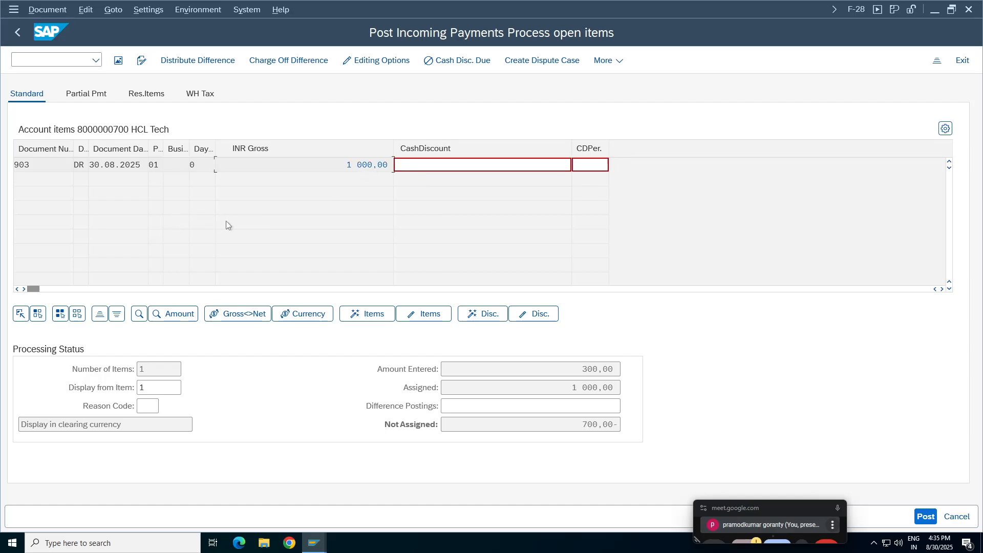
double_click(96, 268)
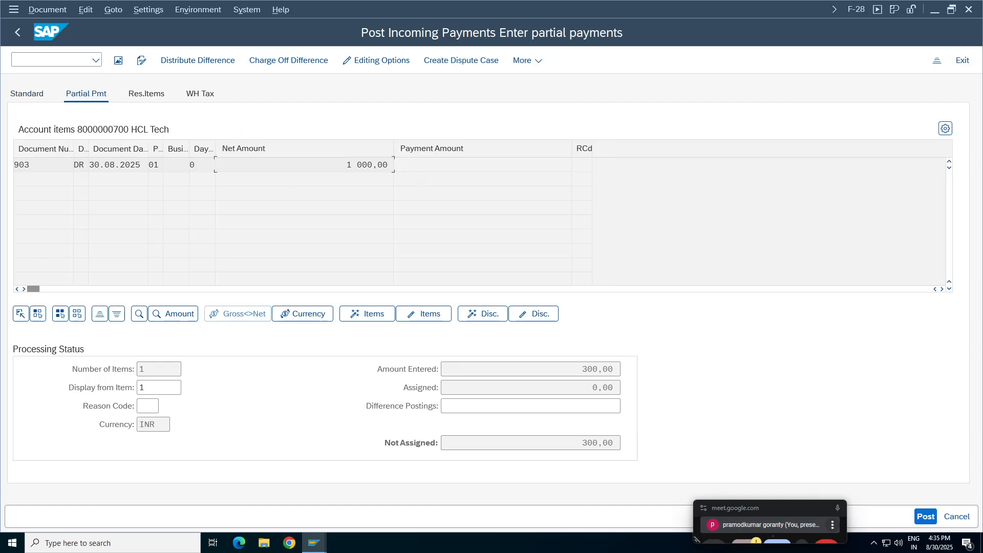
double_click(367, 165)
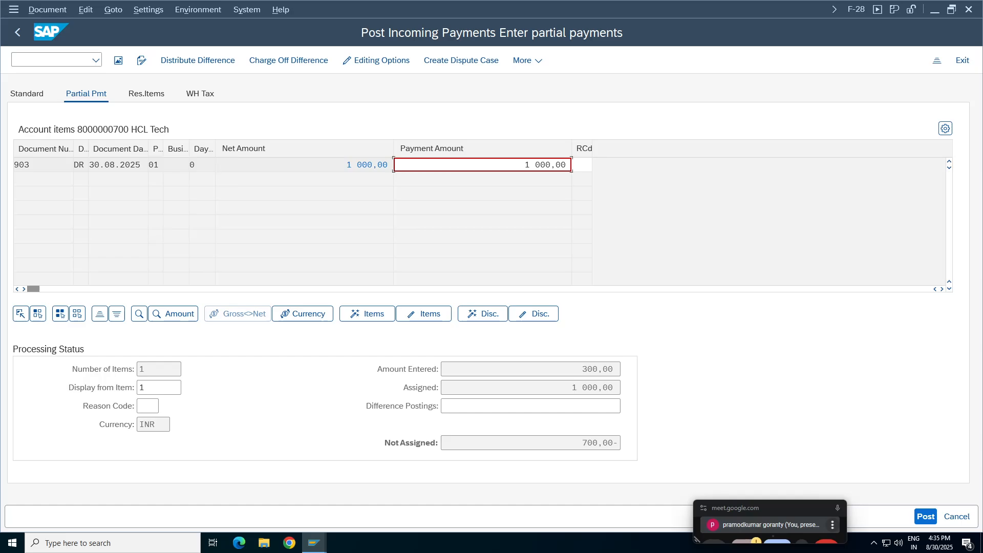
double_click(537, 166)
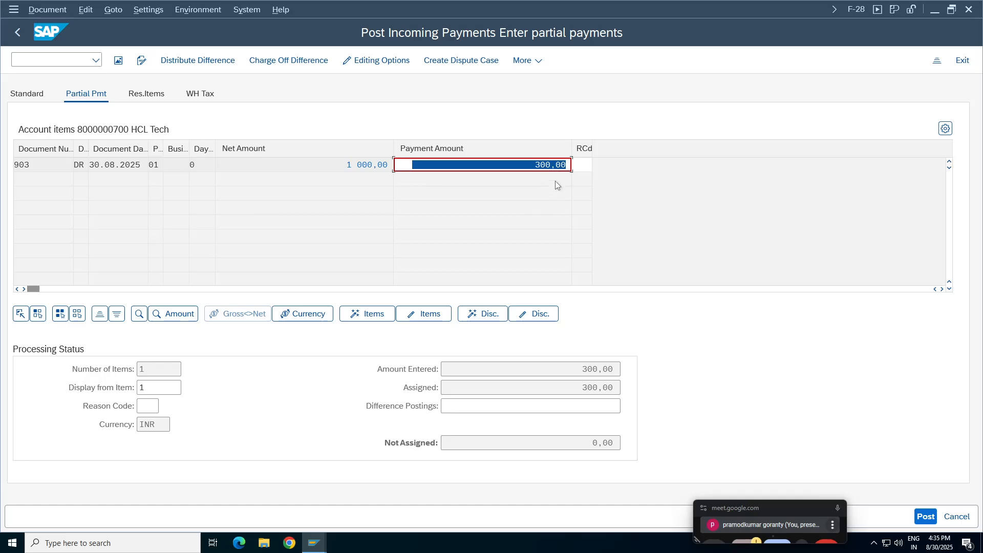
click(582, 169)
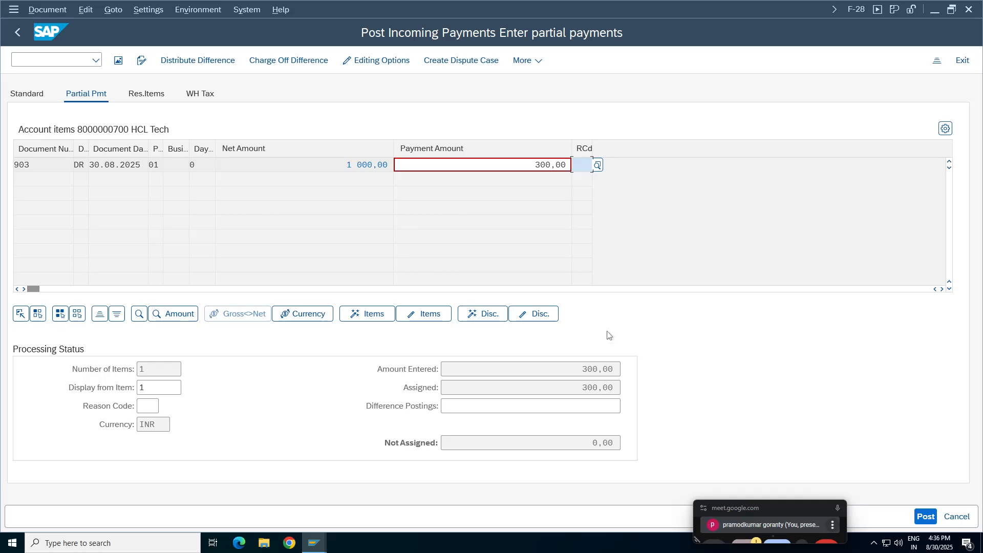
drag(582, 369, 633, 371)
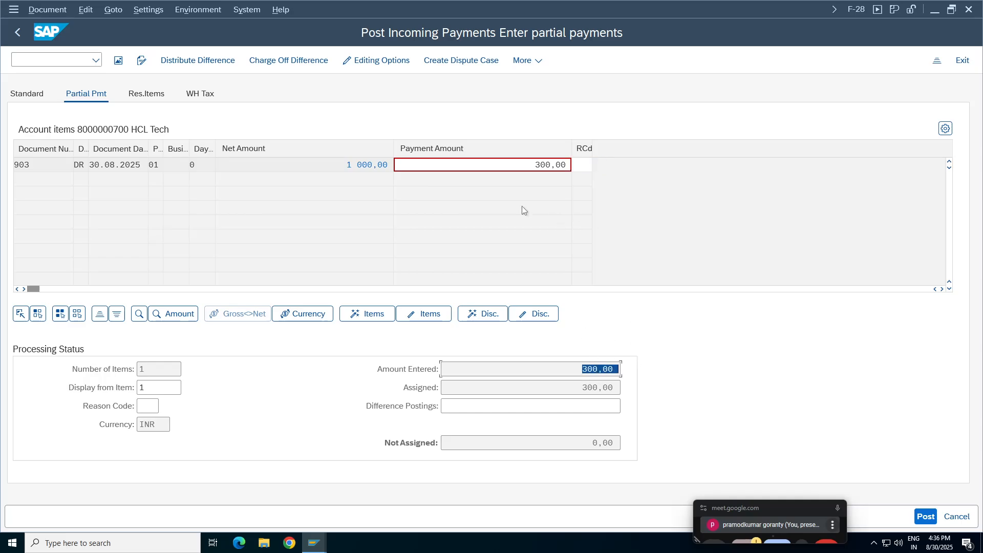
click(582, 369)
drag(346, 164, 372, 164)
key(Tab)
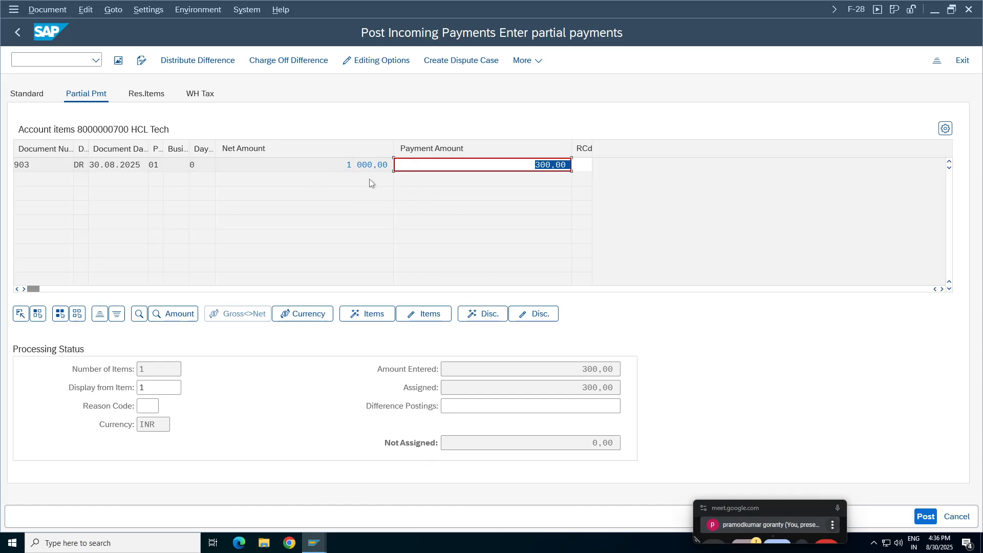
Step: Simulate the partial payment document, review its bank and customer line items, and post it
click(51, 10)
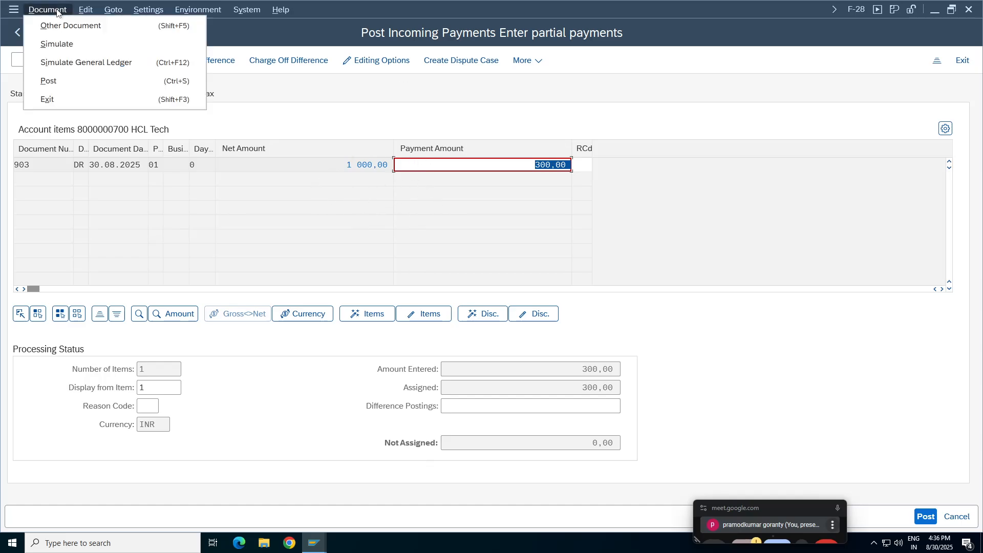
click(51, 45)
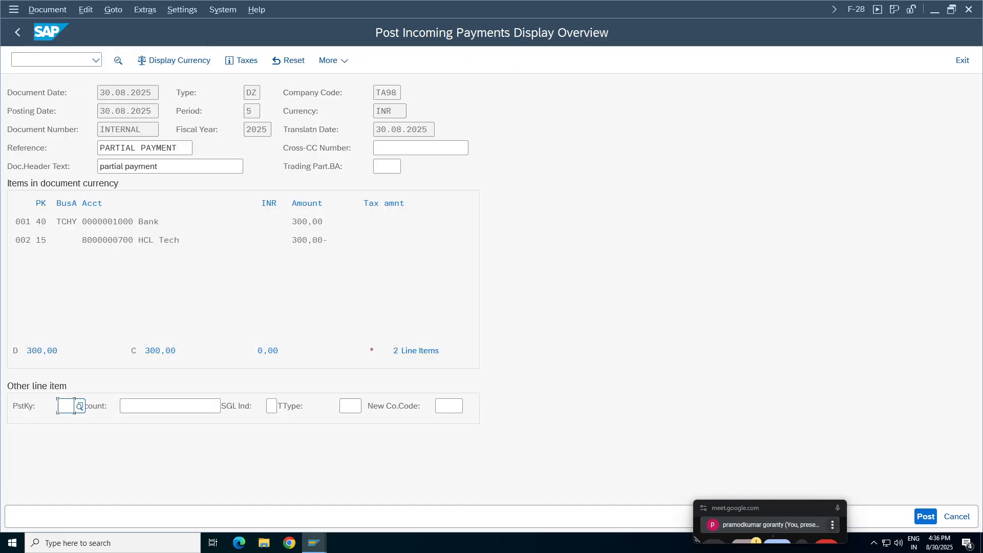
click(138, 222)
drag(174, 203, 76, 203)
drag(230, 240, 26, 240)
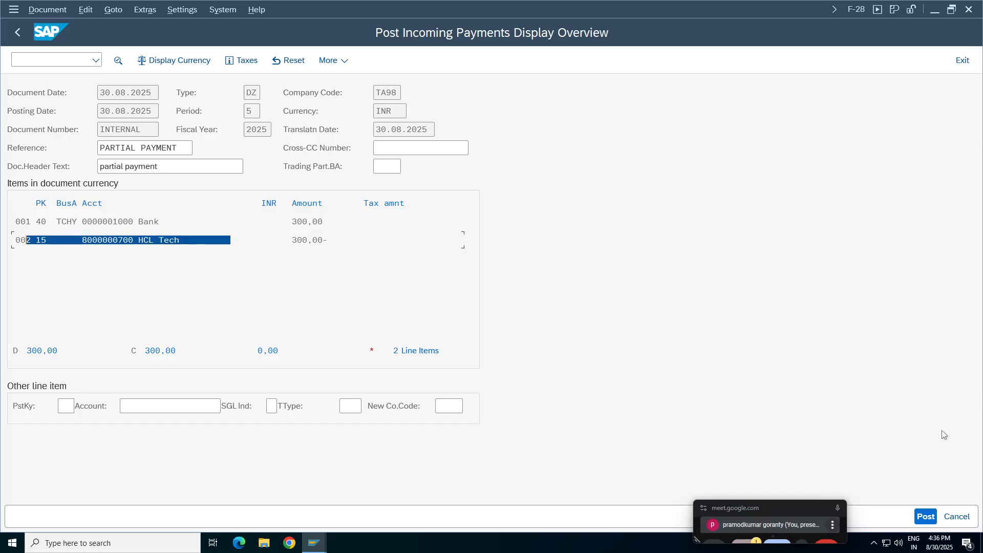
click(922, 519)
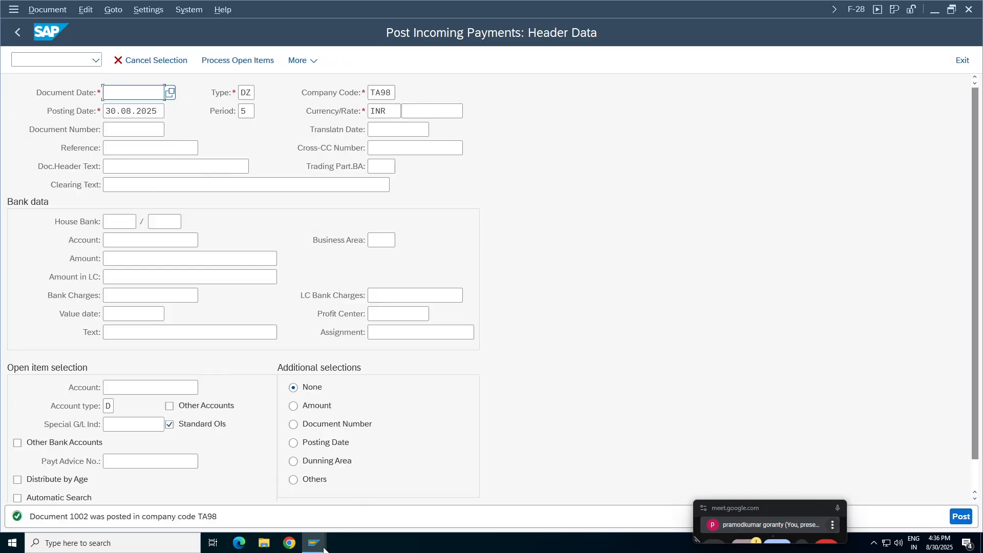
Step: Refresh the FBL5N customer line item list and mark the open 1000 INR invoice
mouse_move(315, 543)
click(419, 503)
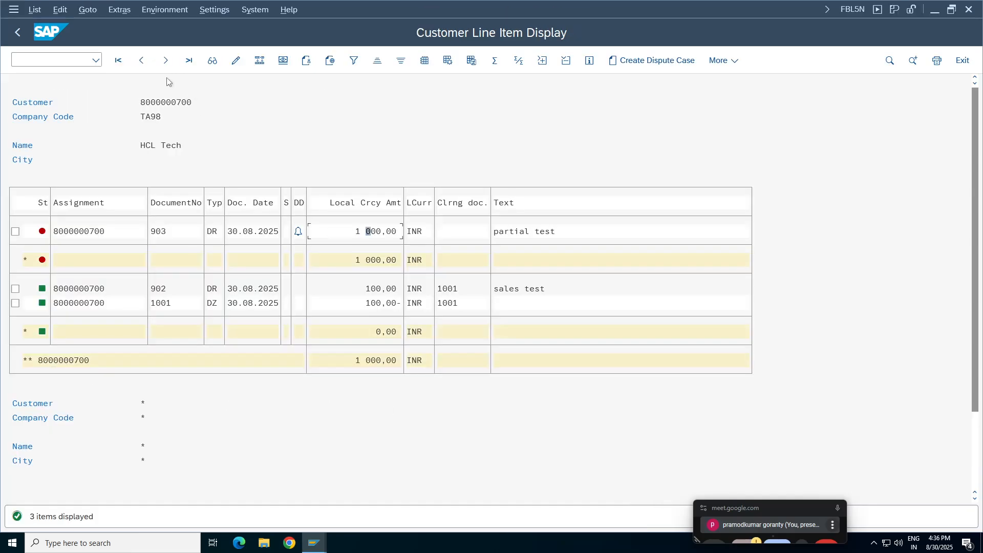
click(35, 10)
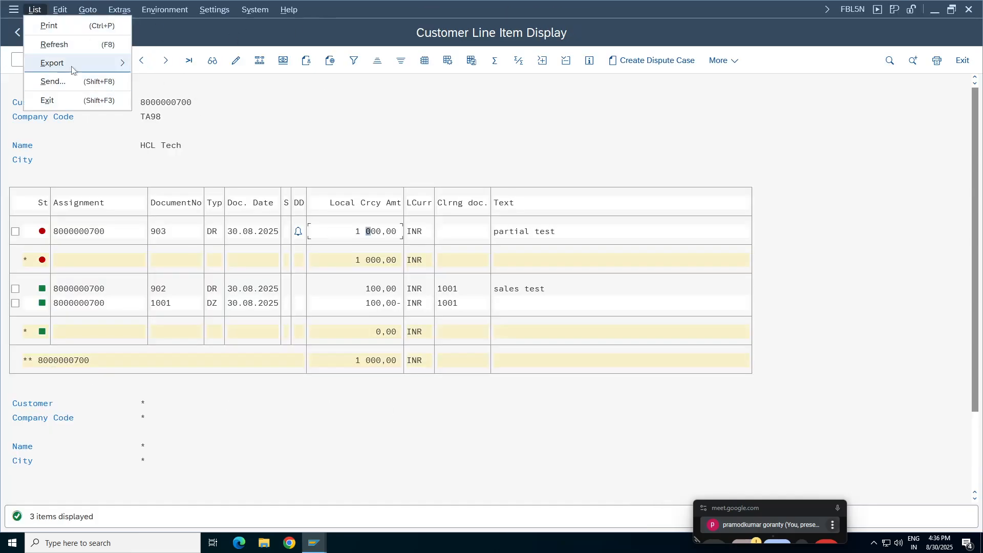
click(55, 44)
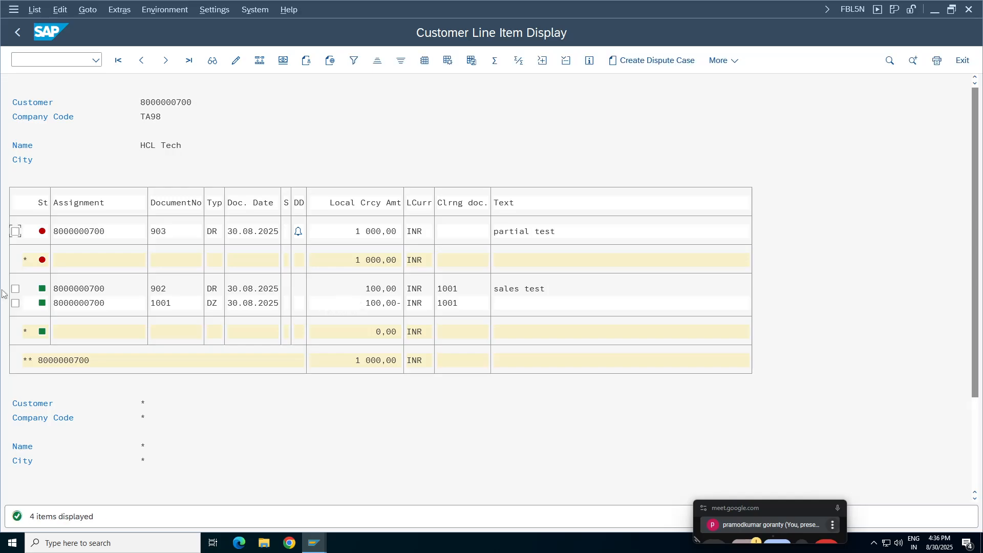
click(16, 232)
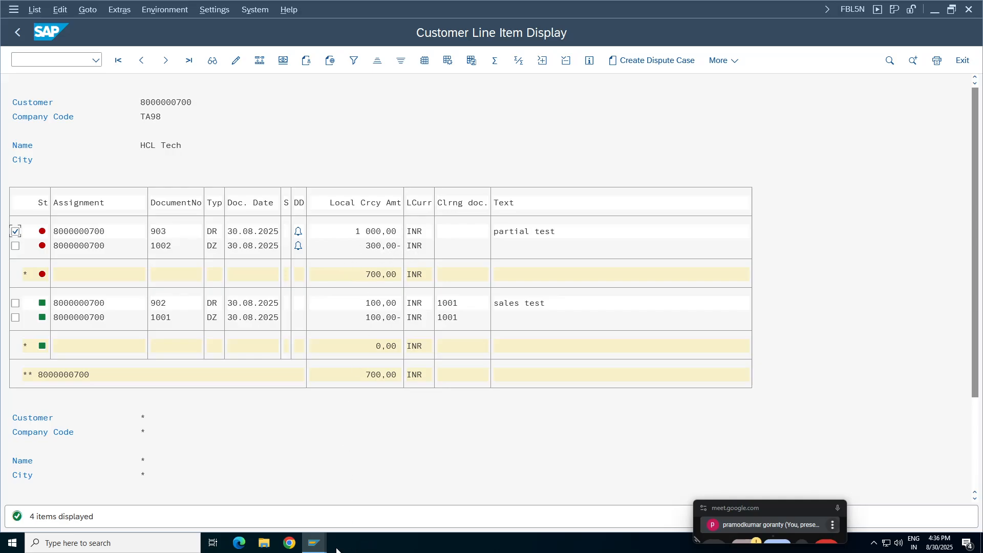
Step: Return to F-28 and fill the new payment's header with document date 30.08.2025, reference "payment" and header text "remaining bal"
click(314, 543)
click(518, 480)
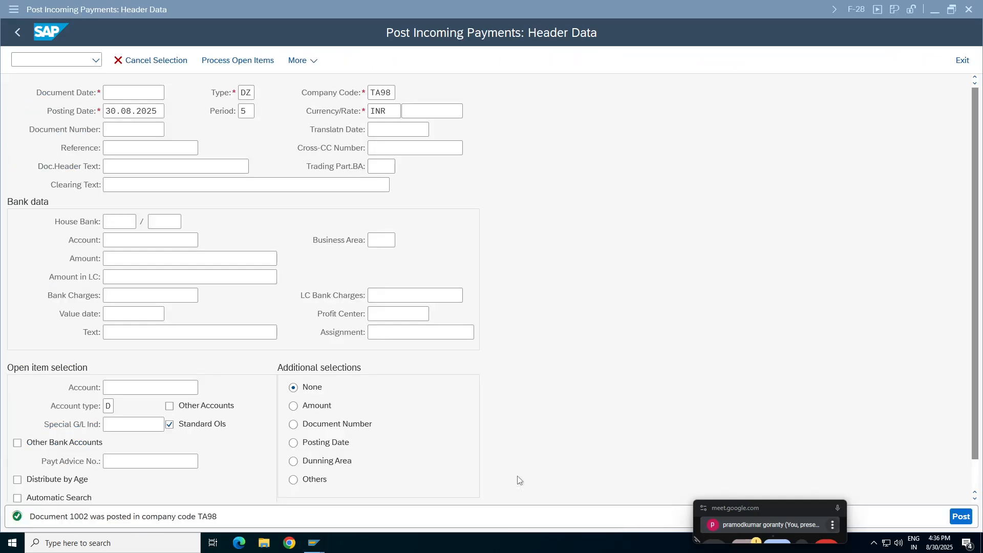
click(106, 92)
click(106, 92)
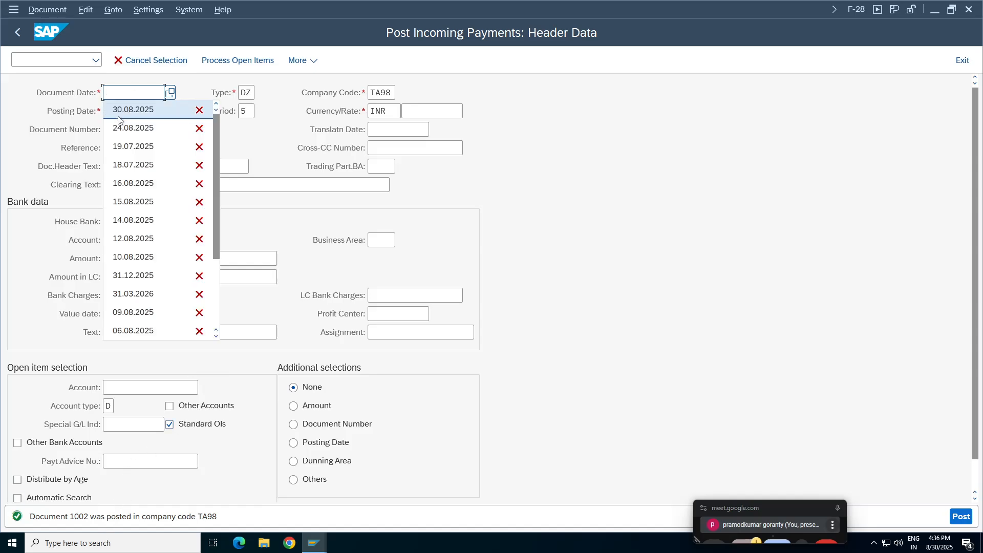
click(118, 116)
click(135, 166)
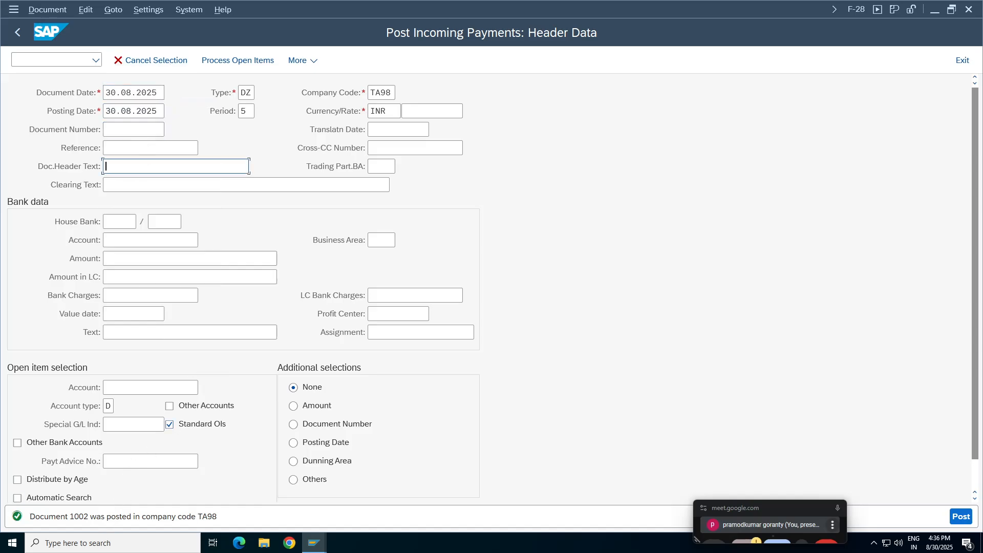
click(134, 148)
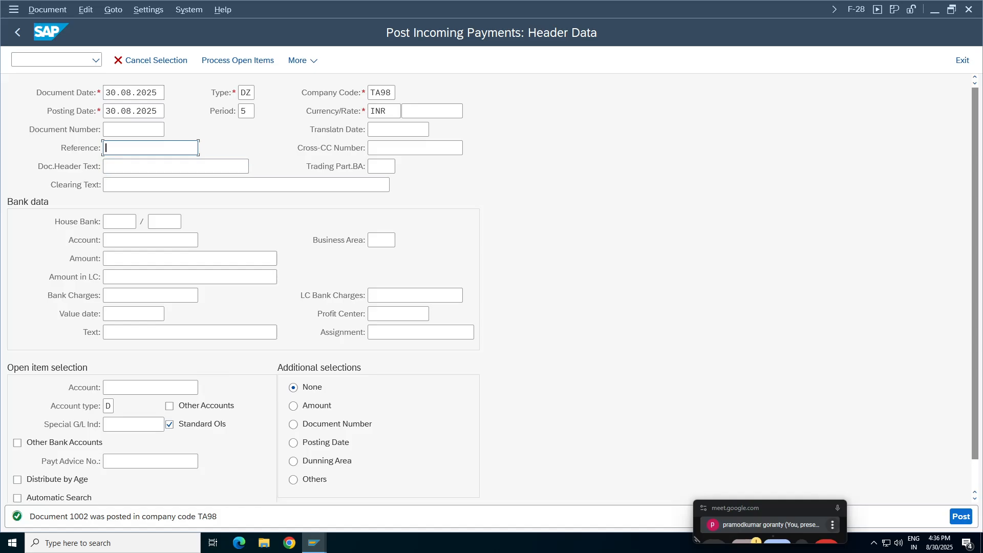
text(payment)
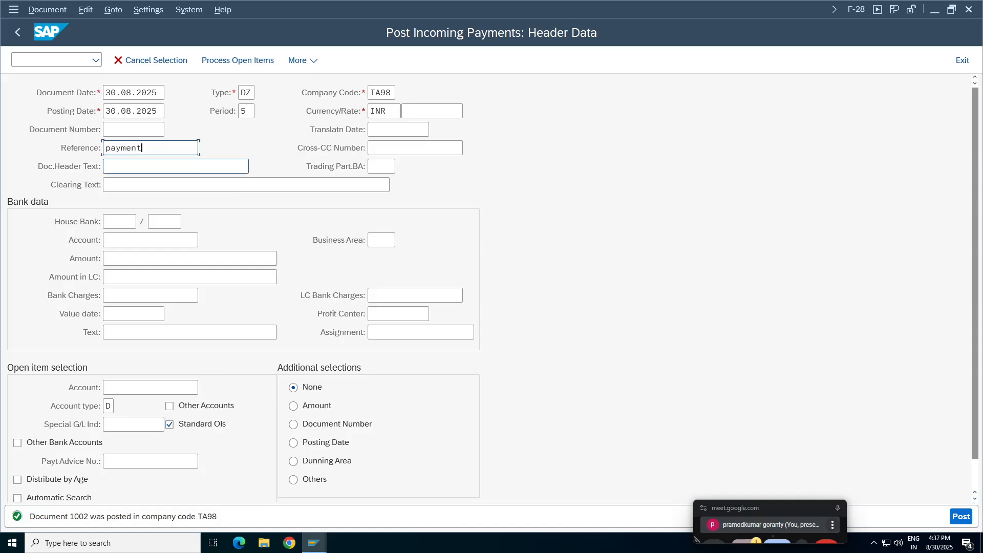
key(Tab)
text(remaining bal)
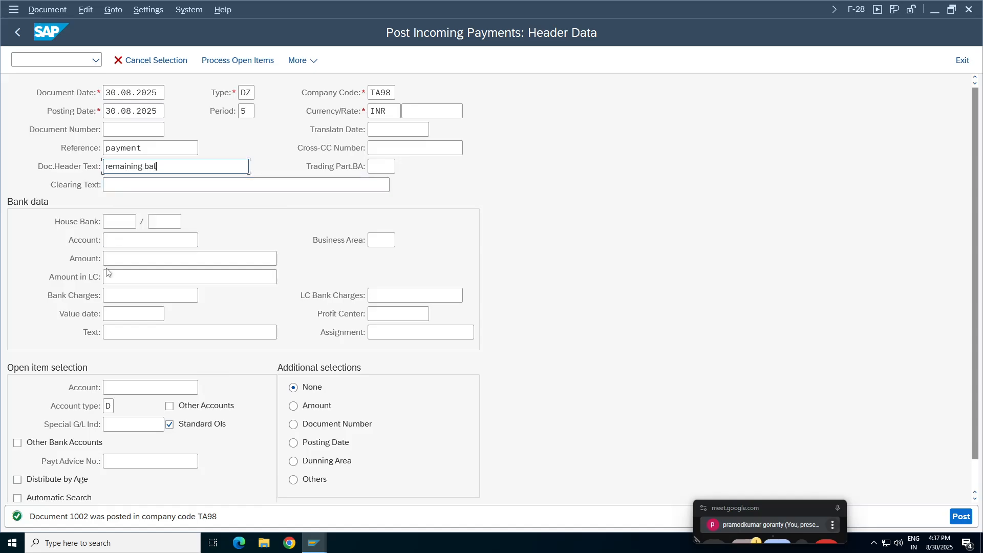
Step: Fill the bank data with text "remaining bal", account 1000 and amount 700
click(276, 332)
text(rema)
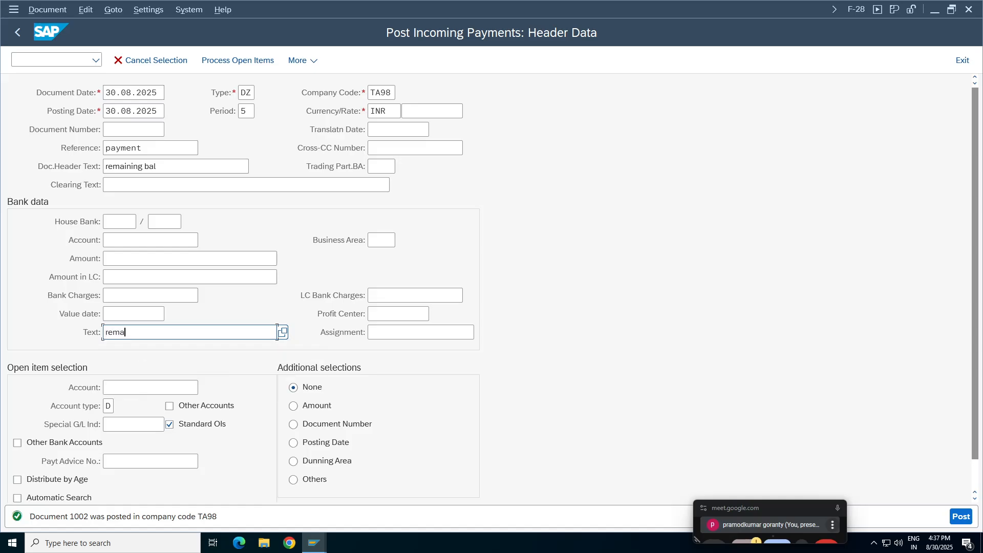
text(ining bal)
click(125, 241)
click(125, 259)
click(124, 259)
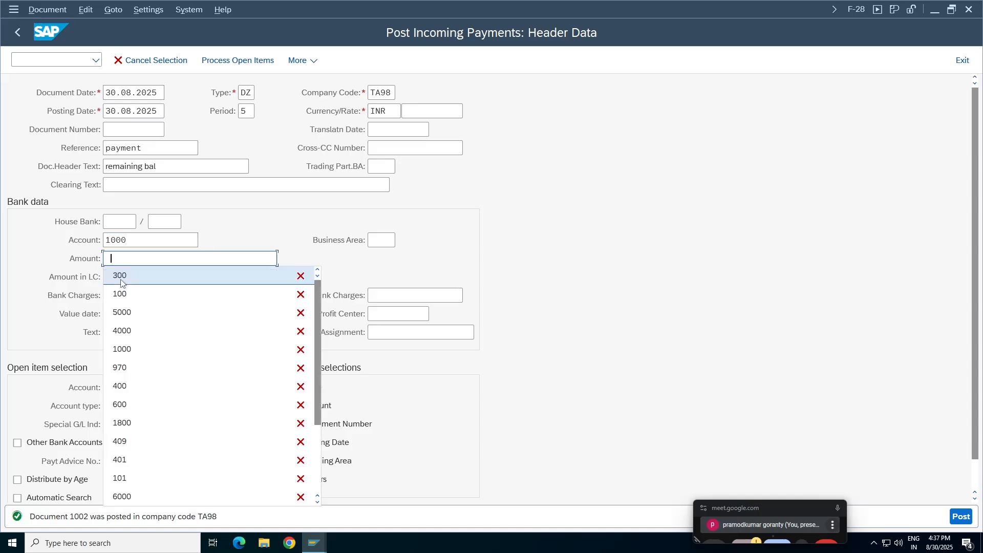
key(Escape)
text(7)
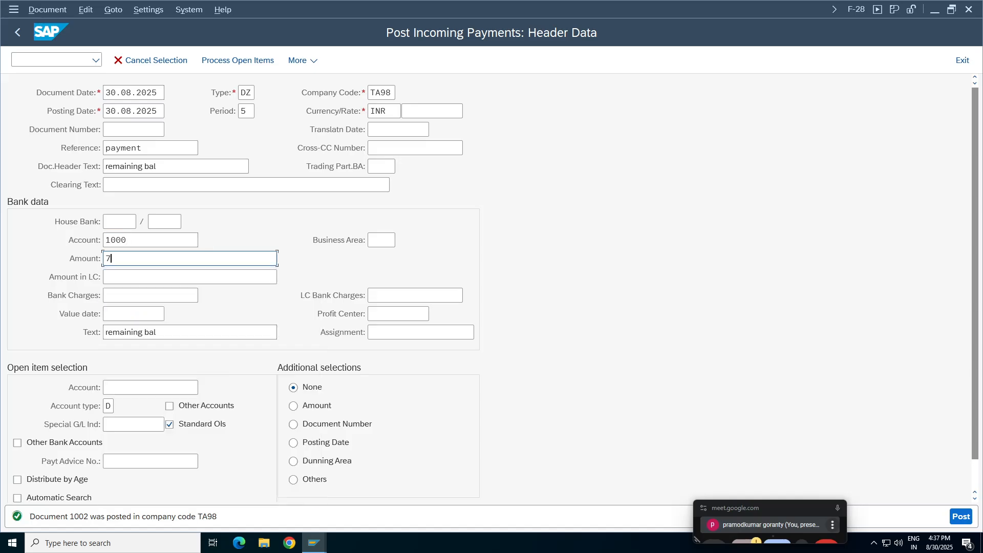
text(00)
Step: Enter the customer number for open item selection and business area TCHY, and process the customer's open items
click(153, 388)
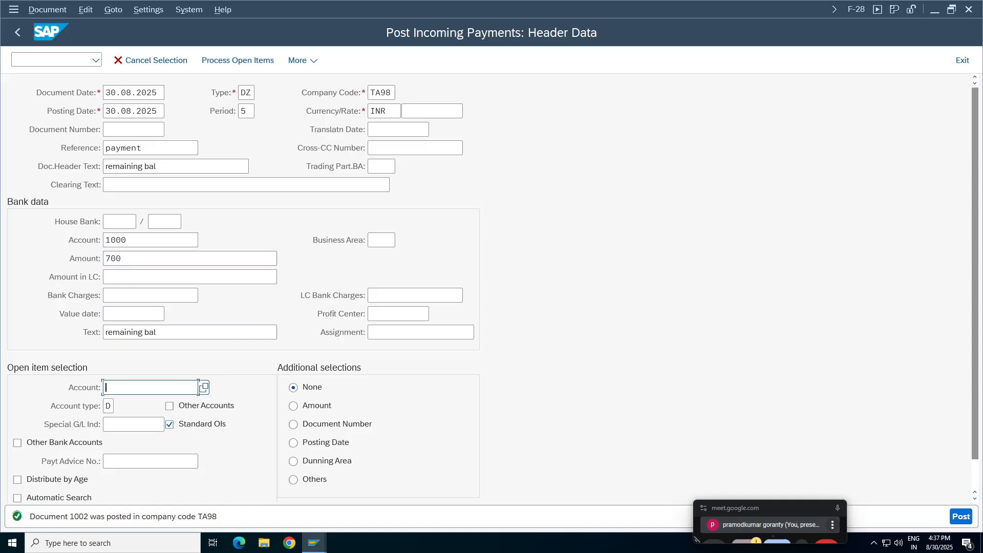
click(147, 133)
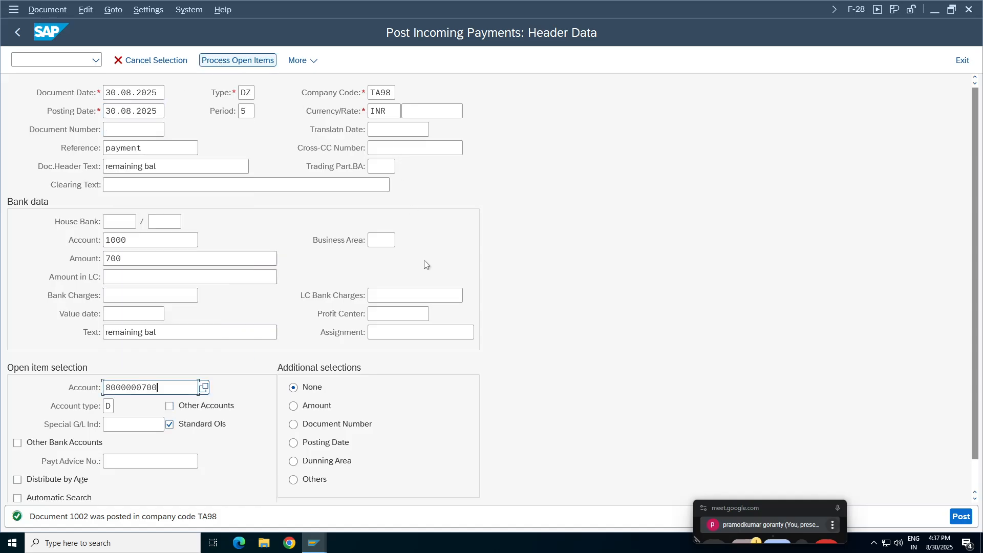
click(382, 240)
click(385, 258)
click(237, 61)
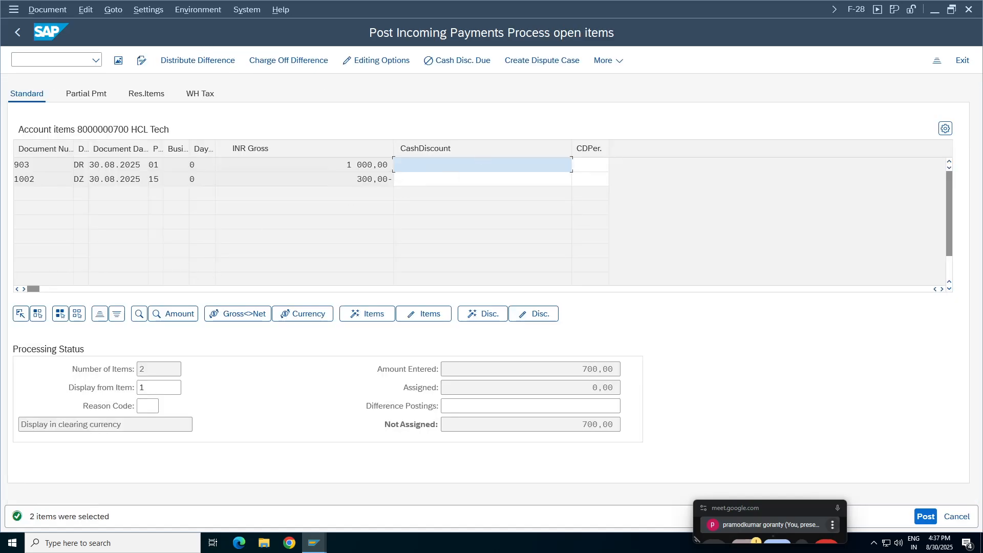
Step: Activate both the 1000 INR invoice and the 300 INR partial payment so they are assigned to this payment
click(594, 369)
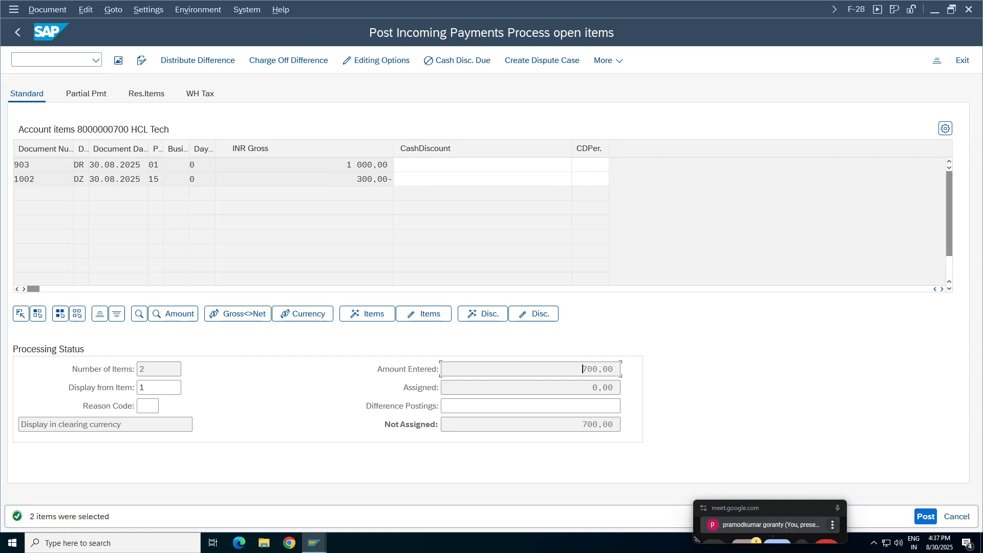
drag(583, 369, 609, 369)
key(Tab)
drag(582, 424, 604, 424)
drag(617, 388, 591, 387)
double_click(367, 165)
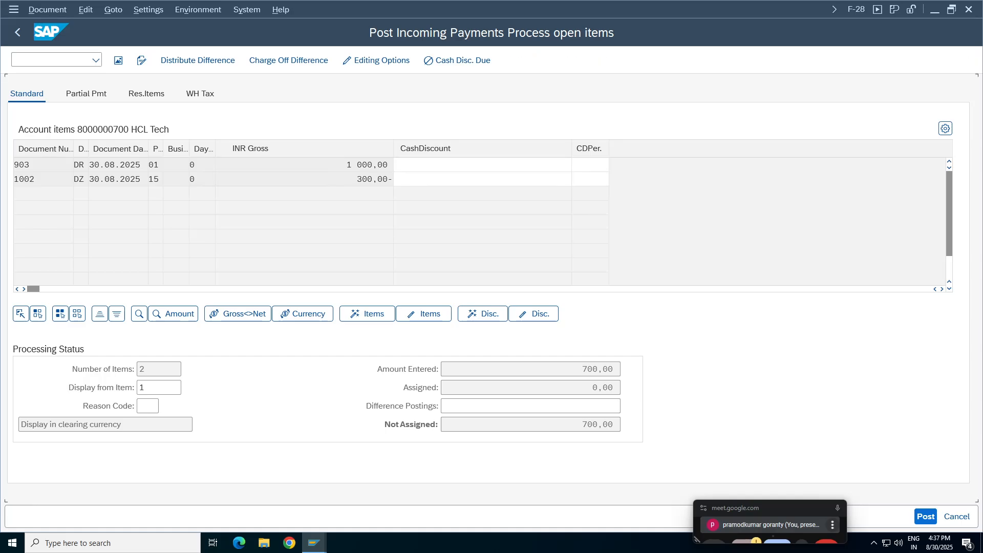
double_click(367, 179)
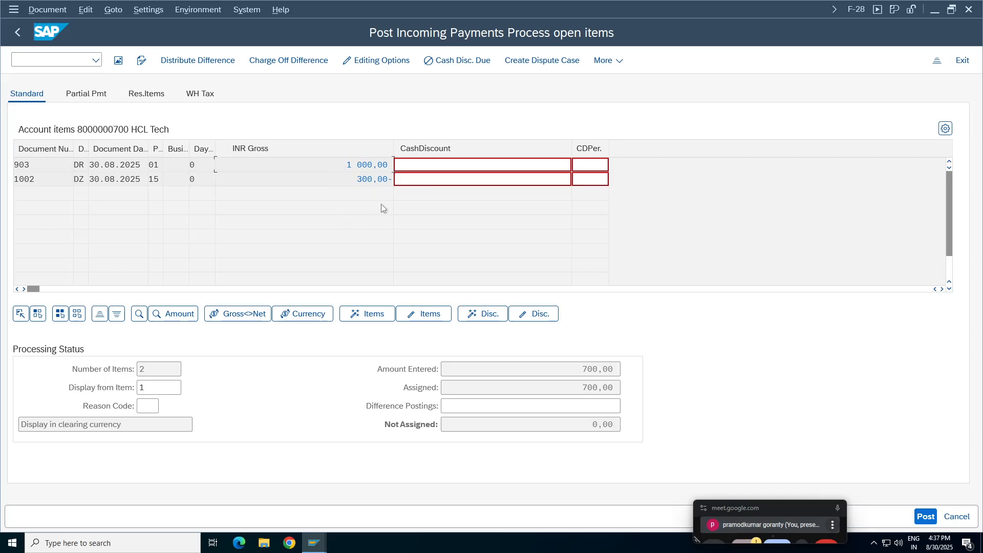
double_click(598, 388)
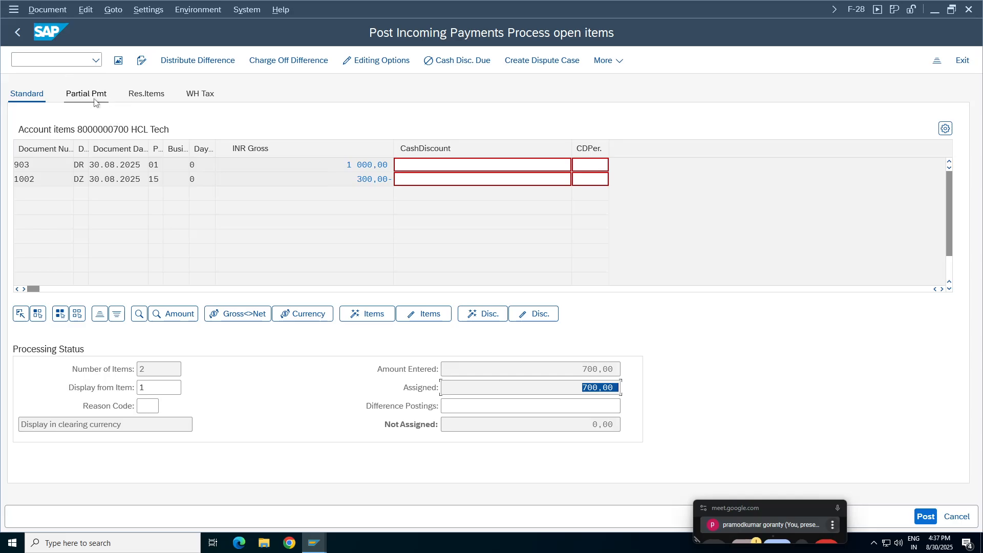
Step: Simulate the 700 INR remaining balance payment and post it
click(57, 11)
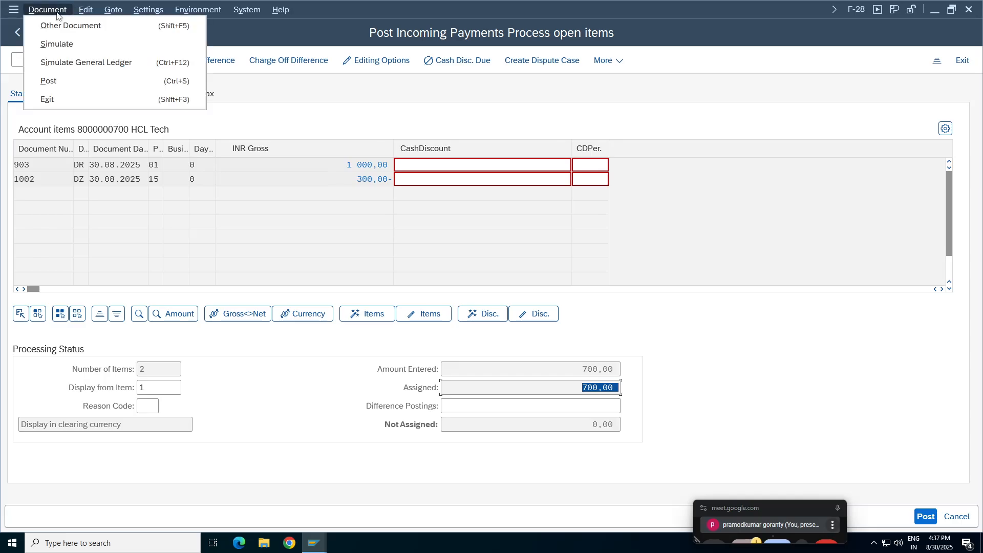
click(48, 44)
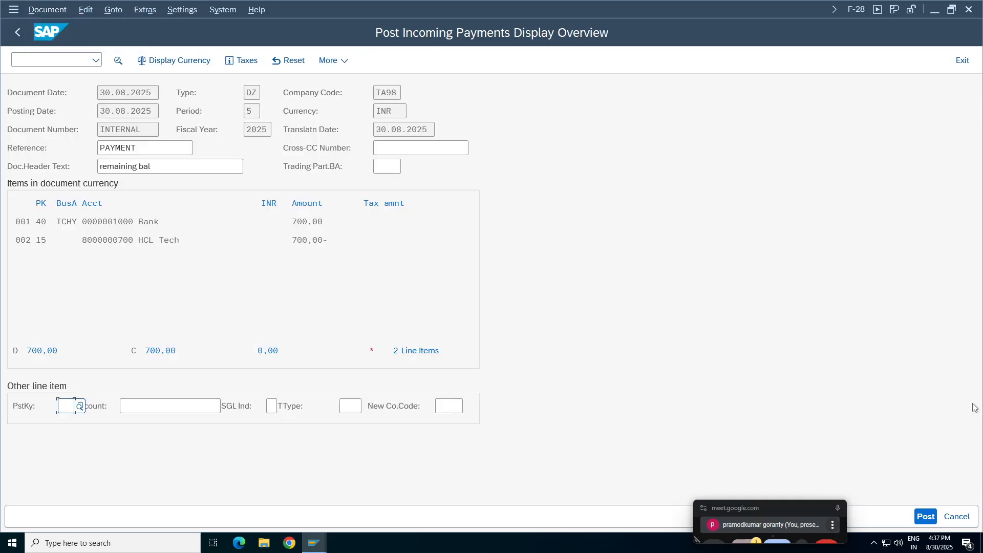
click(925, 516)
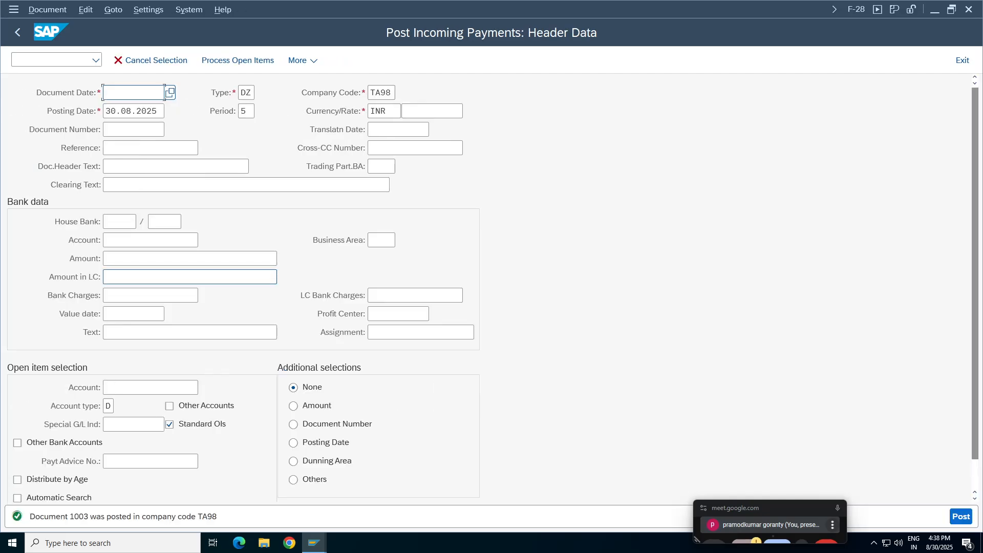
Step: Switch to the customer line item display and refresh the list to check the cleared items
mouse_move(313, 542)
click(440, 506)
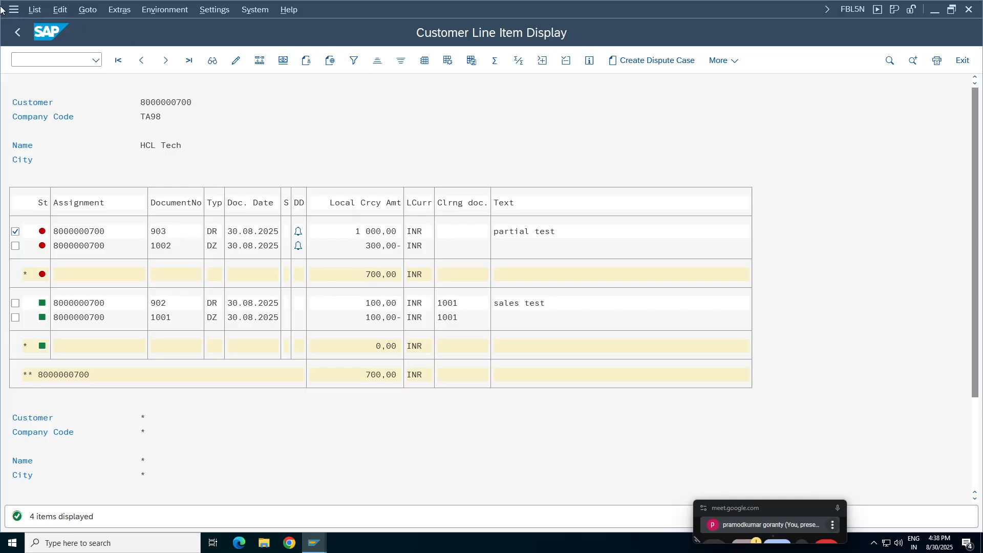
click(35, 10)
click(55, 47)
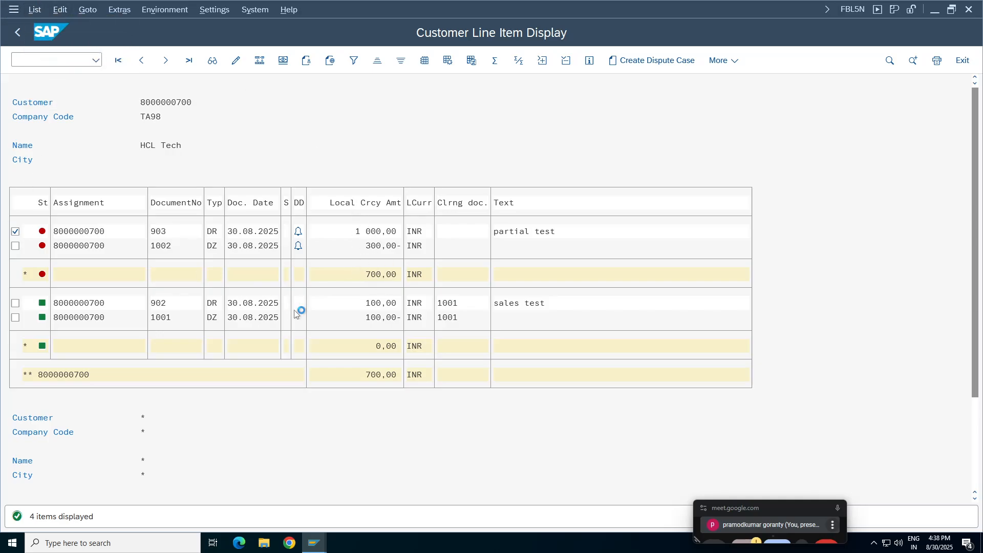
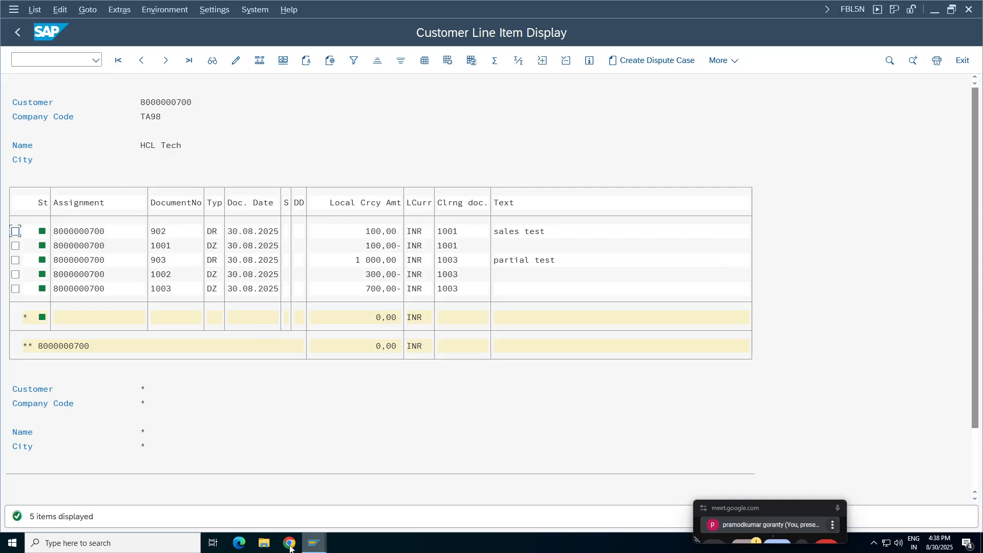
Step: Leave the displayed 100 INR payment document and the displayed 1000 INR invoice, returning to their entry screens
click(325, 544)
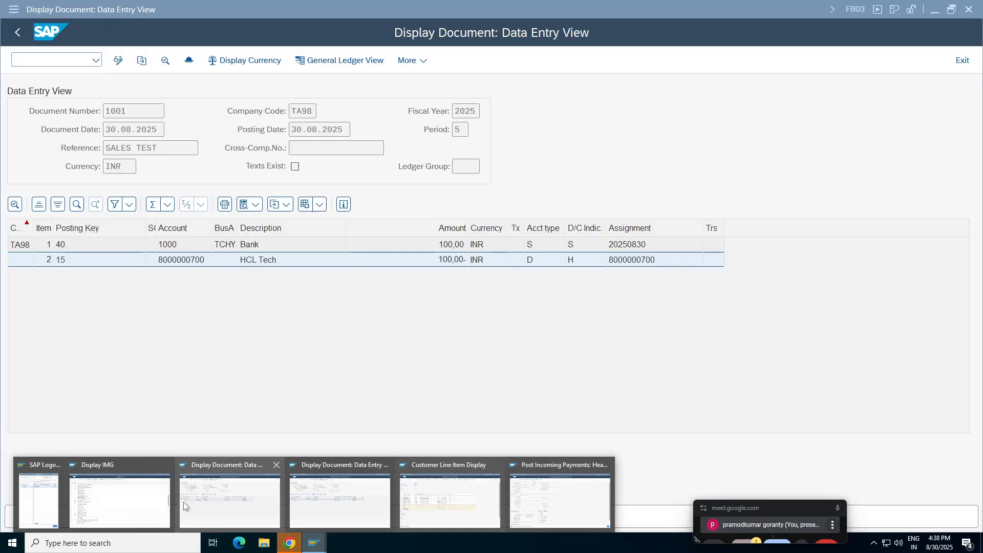
click(121, 179)
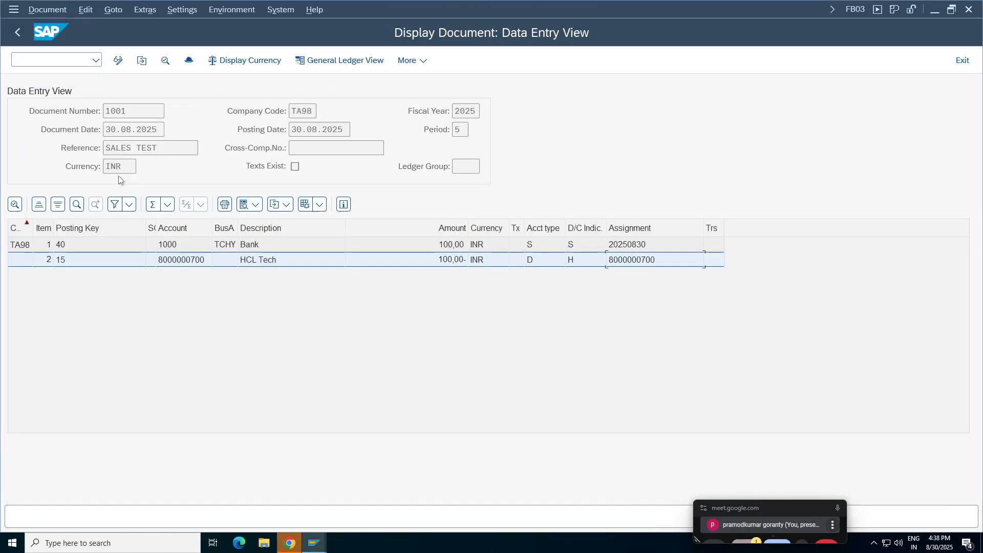
click(18, 33)
click(320, 542)
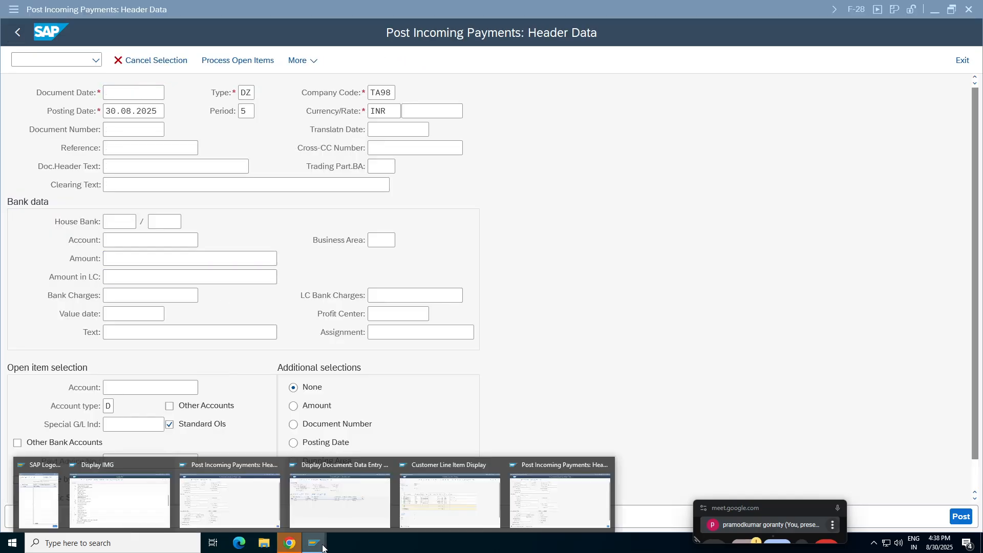
click(330, 487)
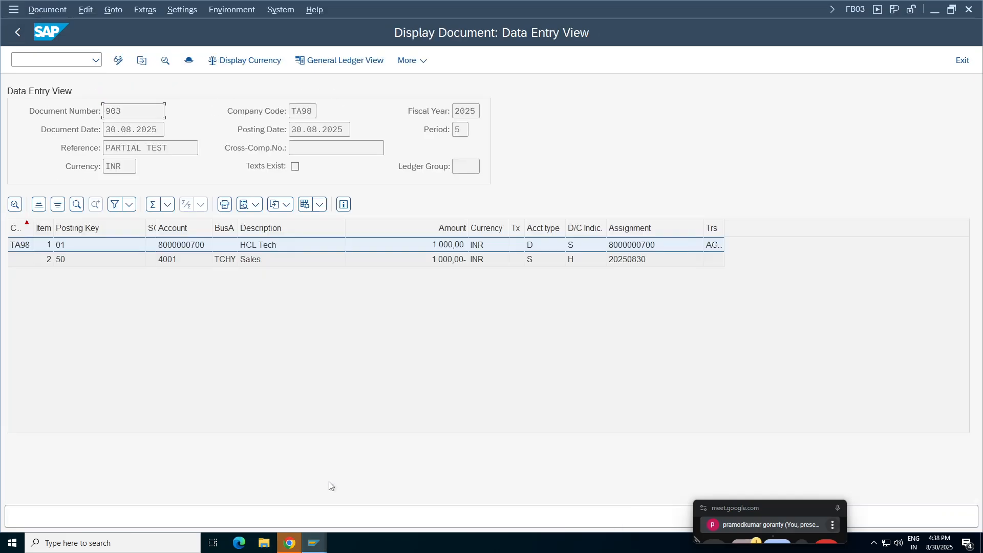
click(18, 32)
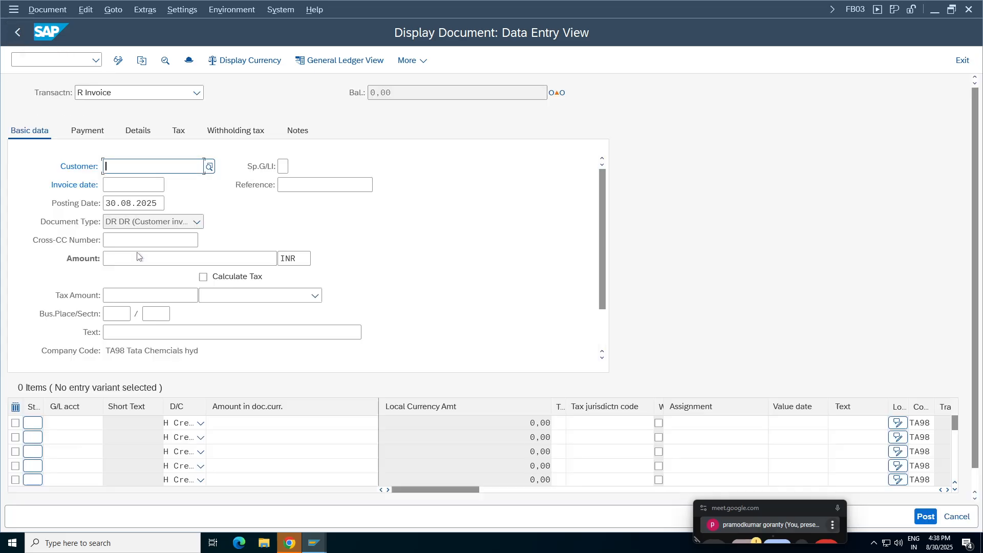
Step: Enter the customer number and invoice date 30.08.2025 for a new customer invoice
click(130, 166)
click(130, 184)
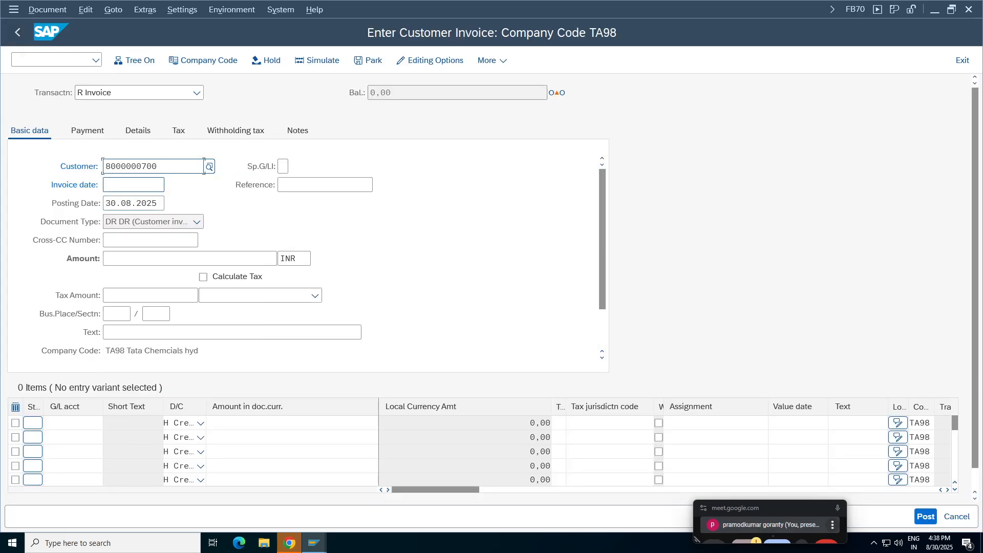
click(153, 184)
click(134, 203)
Step: Set the invoice reference to "Residual Test"
click(307, 185)
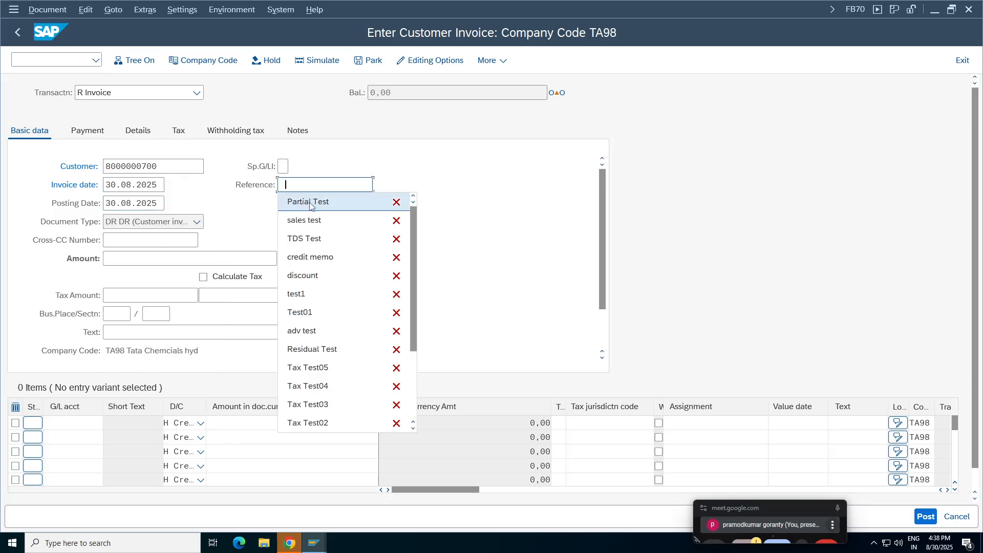
click(309, 203)
key(ctrl+Left)
key(Left)
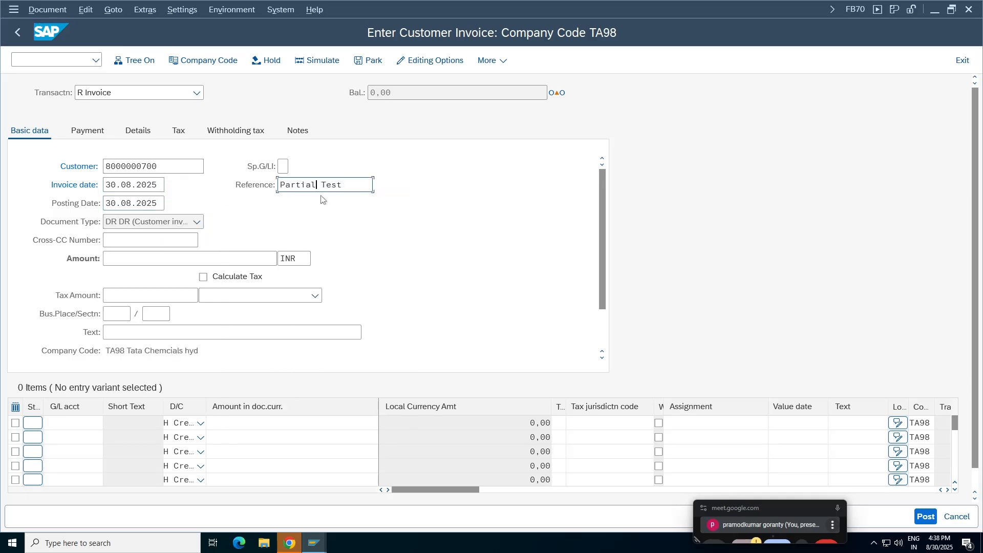
key(BackSpace)
key(BackSpace)
key(BackSpace)
key(BackSpace)
key(BackSpace)
key(BackSpace)
key(BackSpace)
text(residual te)
key(Delete)
key(Delete)
text(s)
click(320, 203)
Step: Set the invoice amount to 1000 INR and fill the first item with G/L account 4001, amount 1000 and text "sales"
click(134, 259)
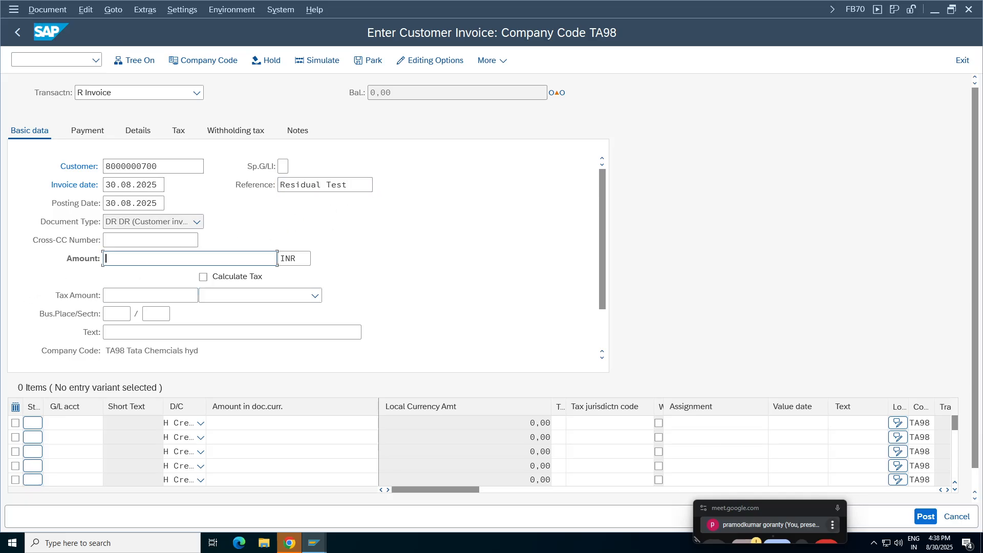
text(1000)
click(73, 422)
click(69, 223)
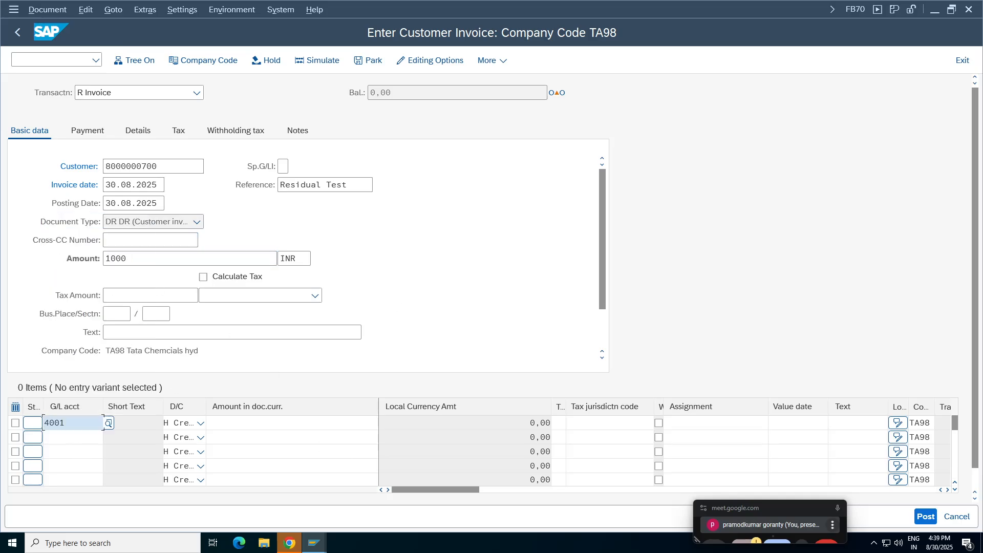
click(297, 423)
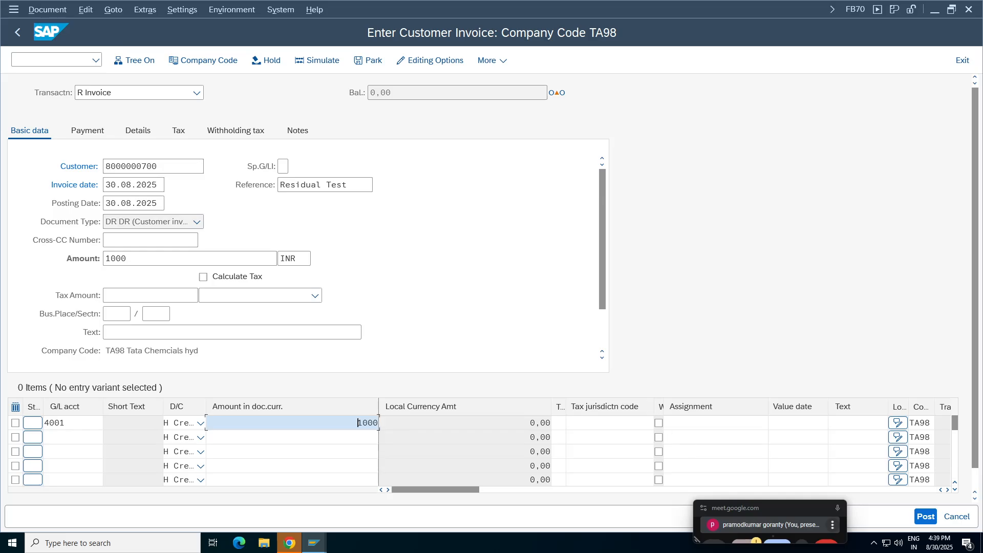
click(856, 423)
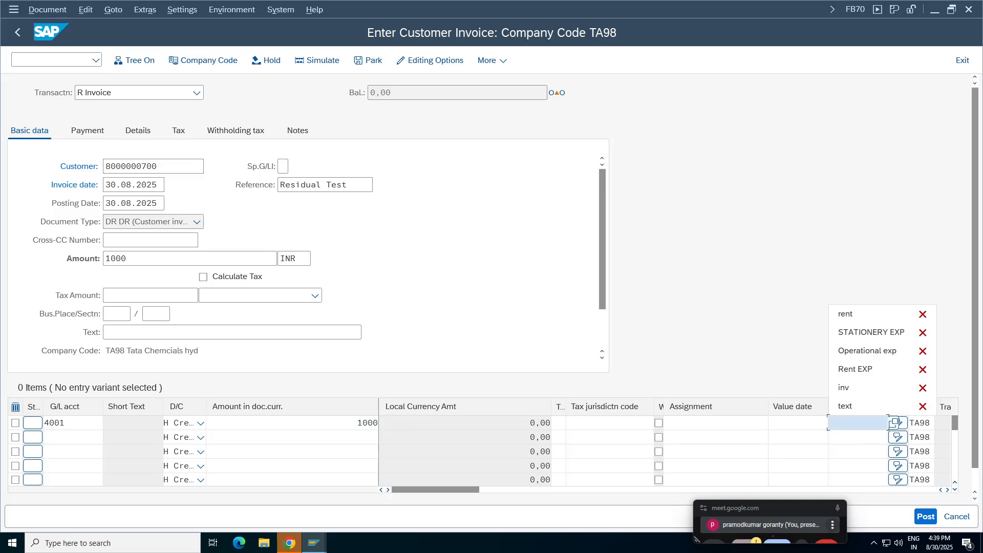
click(761, 349)
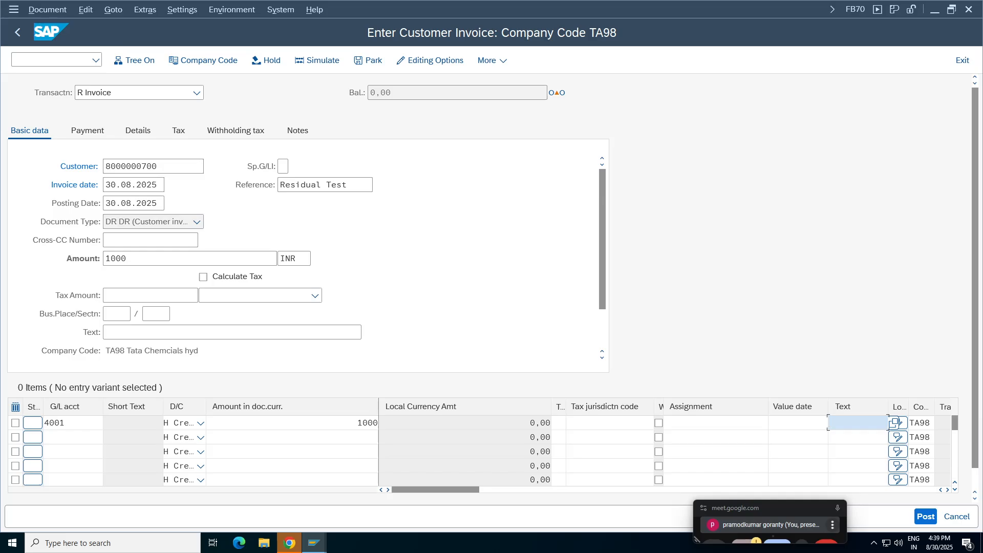
text(sales)
Step: Assign cost center 100100 to the sales line item
click(948, 489)
click(948, 490)
click(948, 490)
click(948, 489)
click(769, 423)
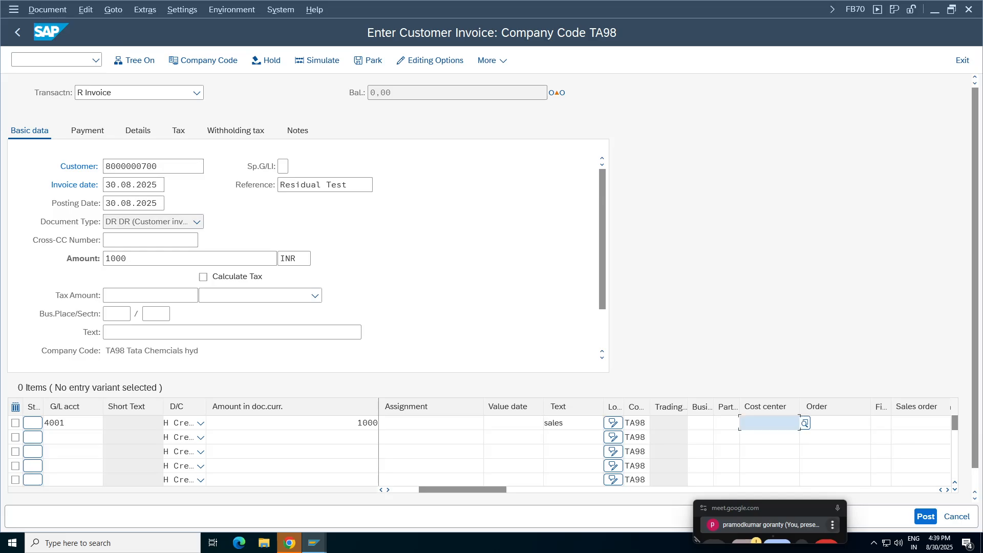
click(761, 439)
Step: Enter a residual description as the invoice header text and post the customer invoice
click(123, 332)
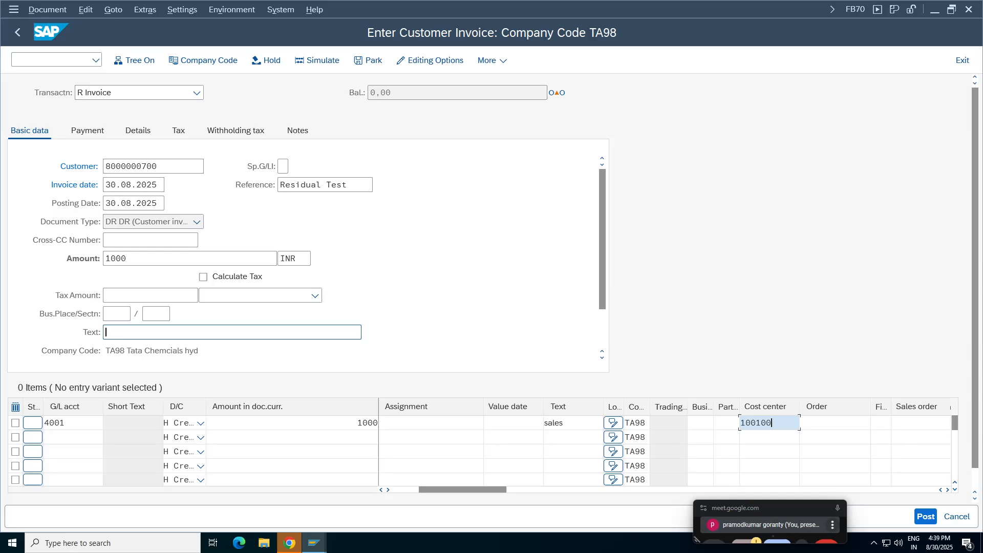
click(127, 335)
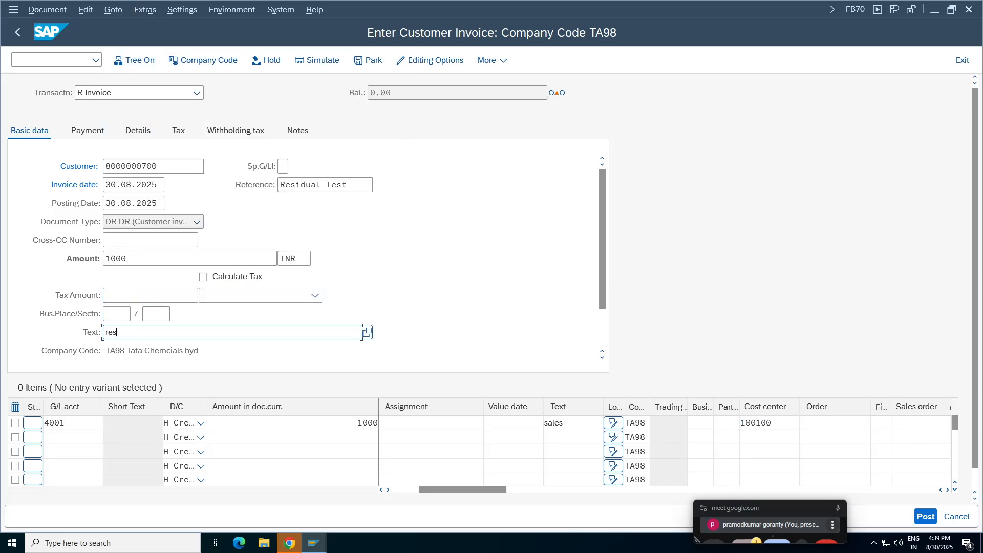
text(resd)
key(BackSpace)
text(sid)
click(926, 517)
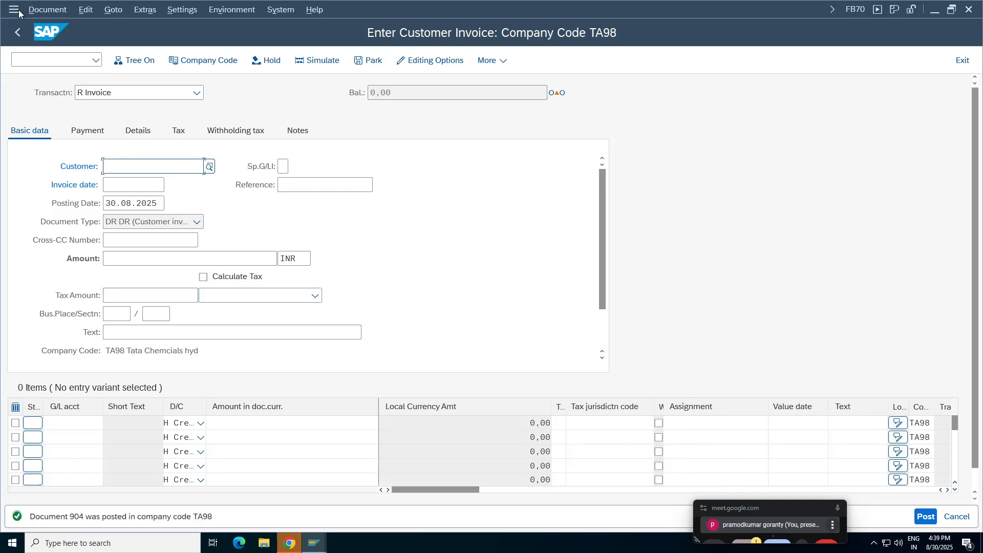
Step: Display the newly posted residual test invoice and check its customer and sales line amounts
click(47, 9)
click(47, 43)
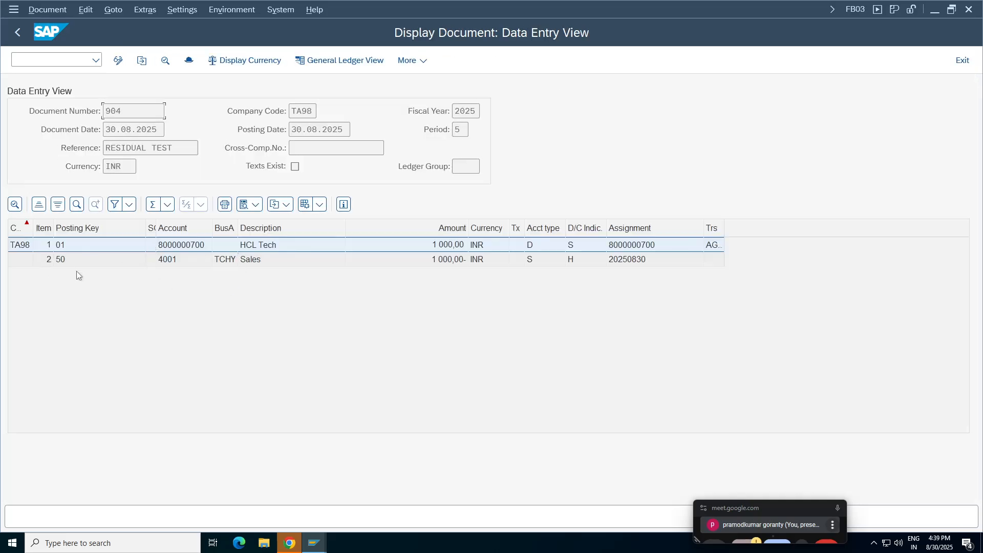
click(448, 247)
click(448, 261)
Step: Switch to the incoming payment entry and set document date 30.08.2025 and reference "Partial payment"
click(314, 543)
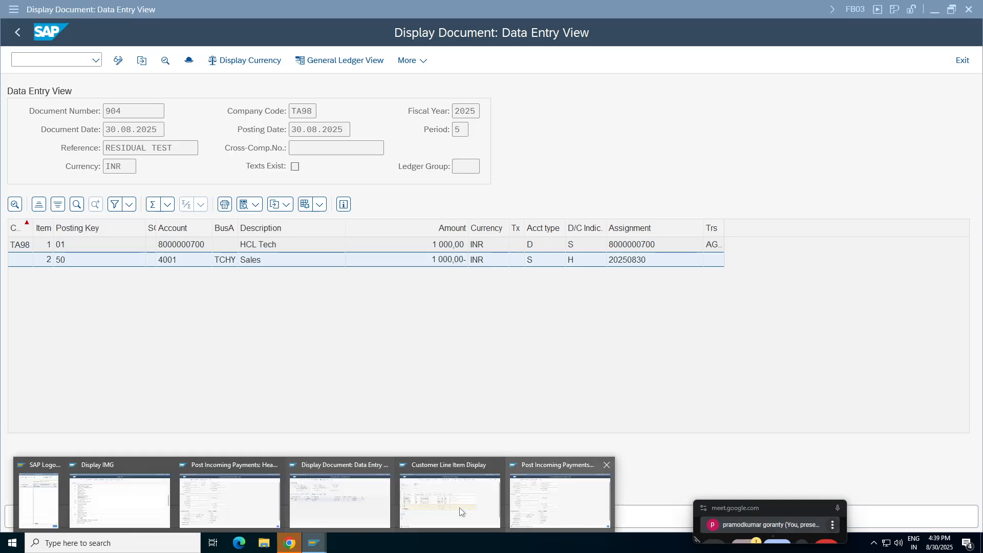
mouse_move(564, 504)
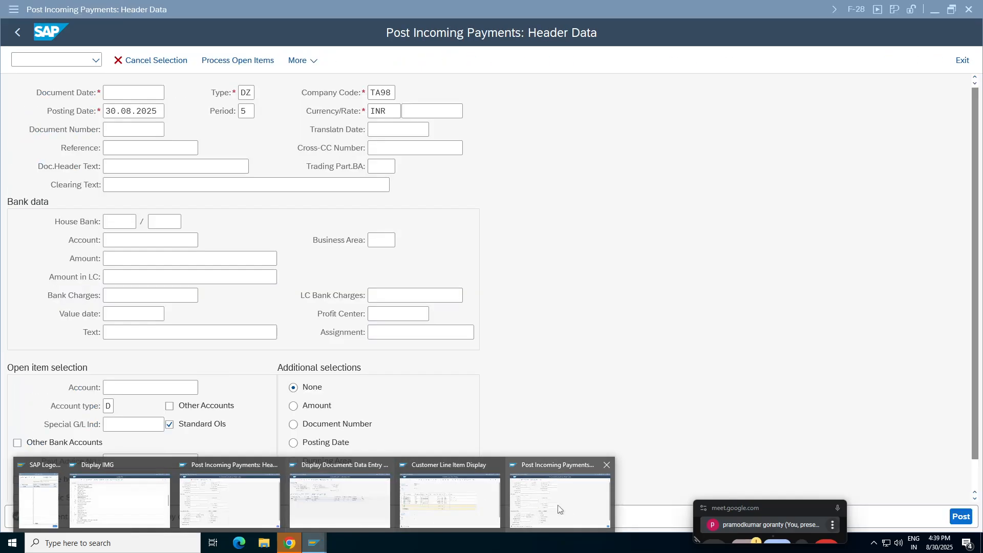
click(553, 507)
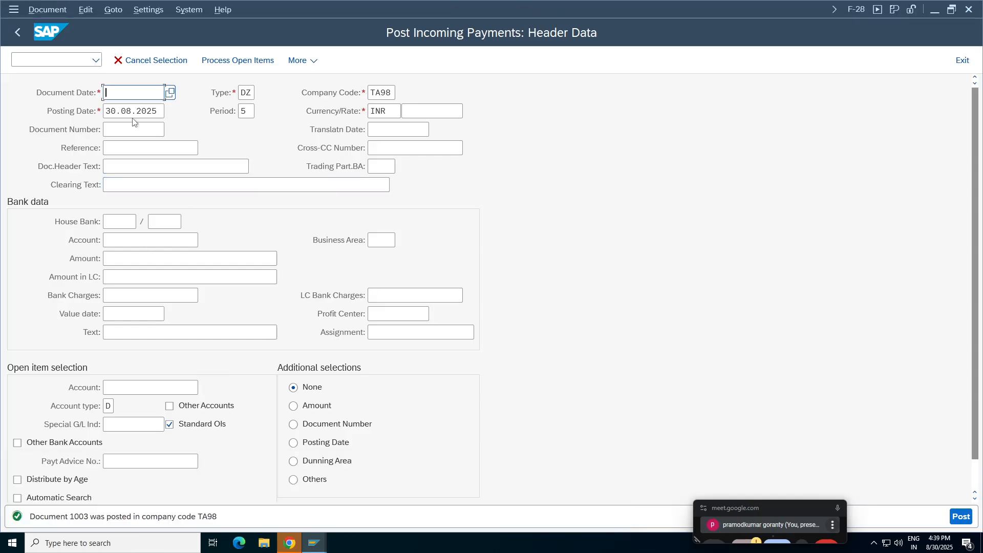
click(128, 93)
click(124, 114)
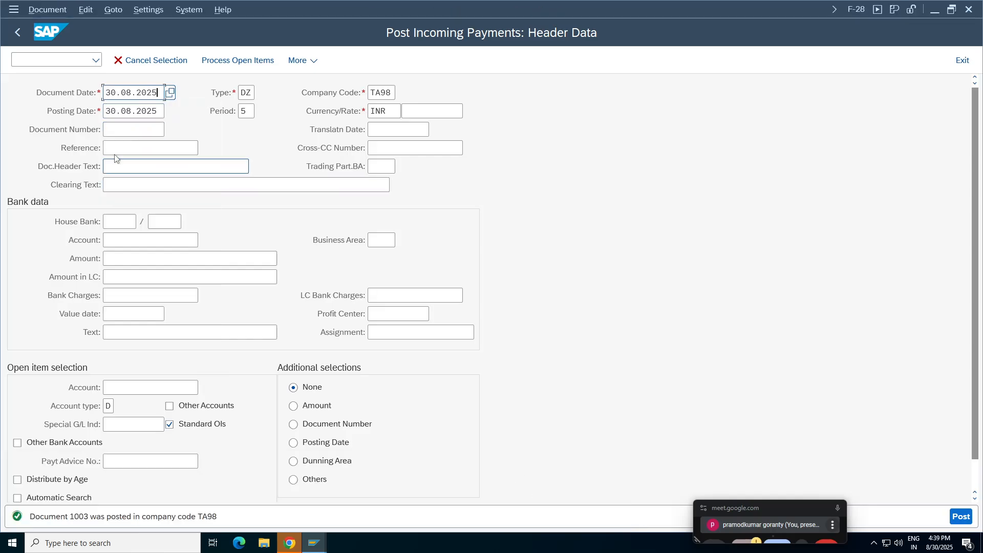
click(128, 148)
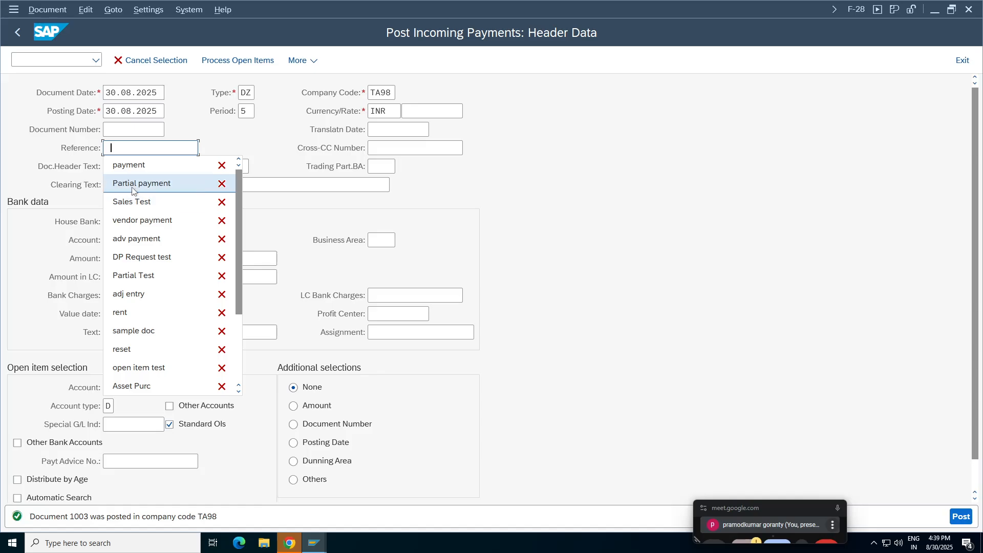
click(134, 186)
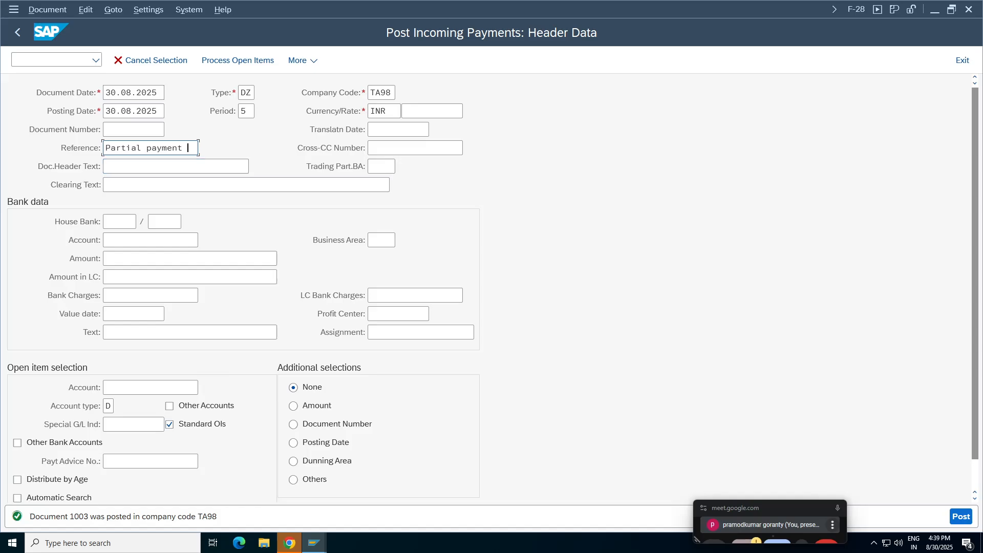
Step: Reuse the reference text in the document header text and complete it as "Partial payment residual"
key(Tab)
key(shift+Tab)
key(ctrl+c)
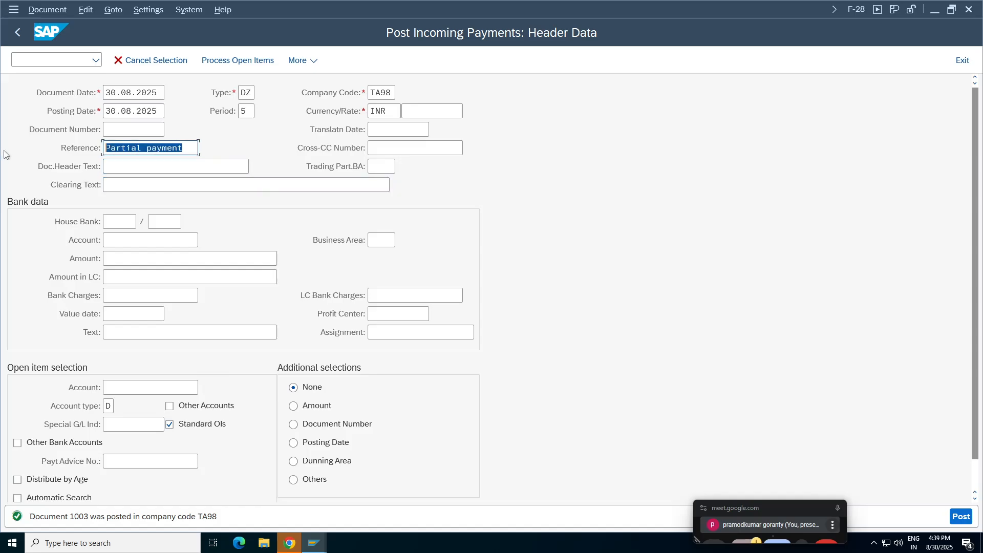
key(Tab)
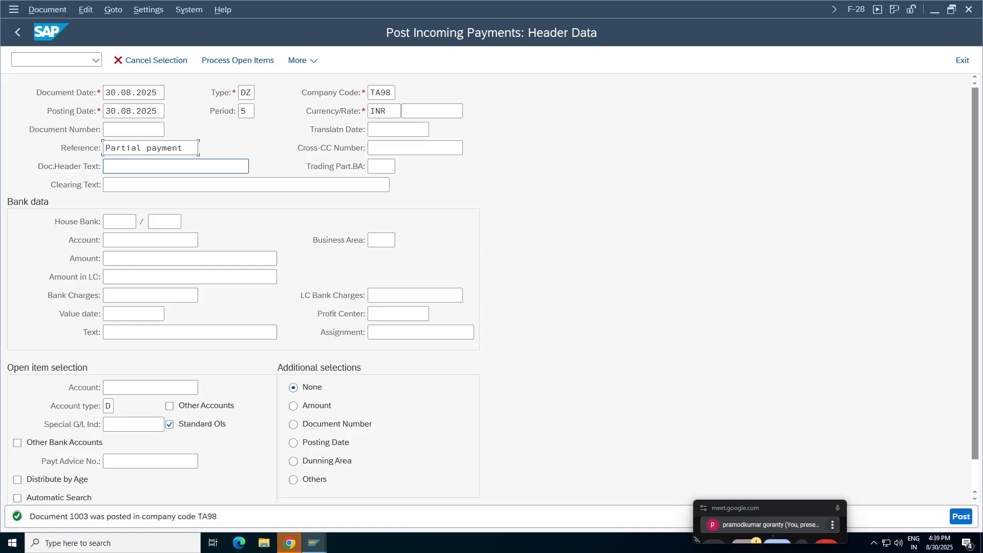
key(ctrl+v)
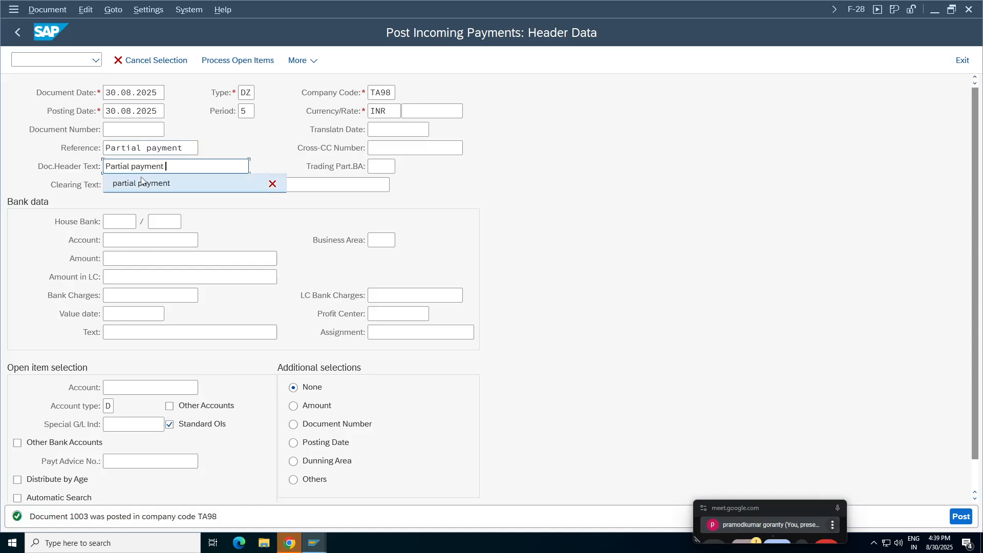
text(using )
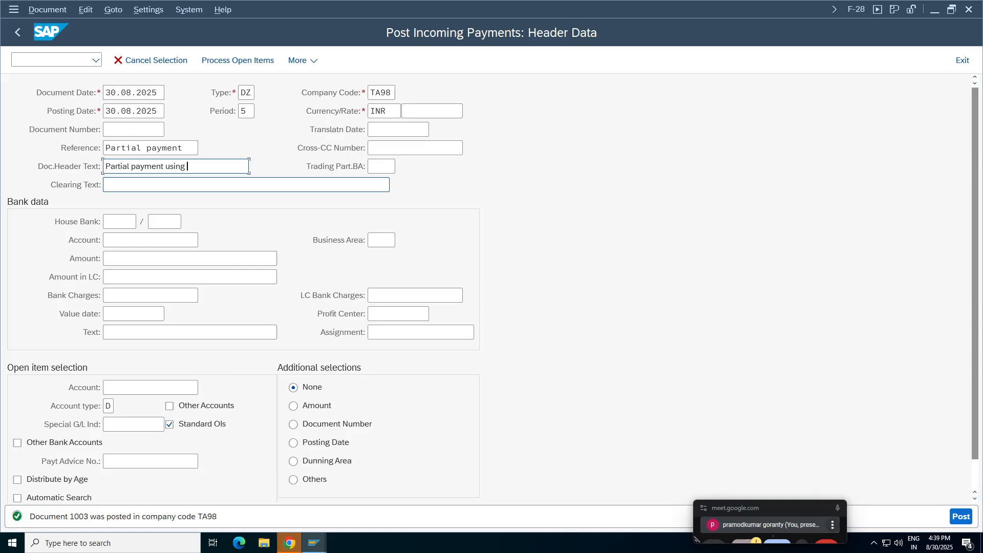
text(rw)
key(BackSpace)
key(BackSpace)
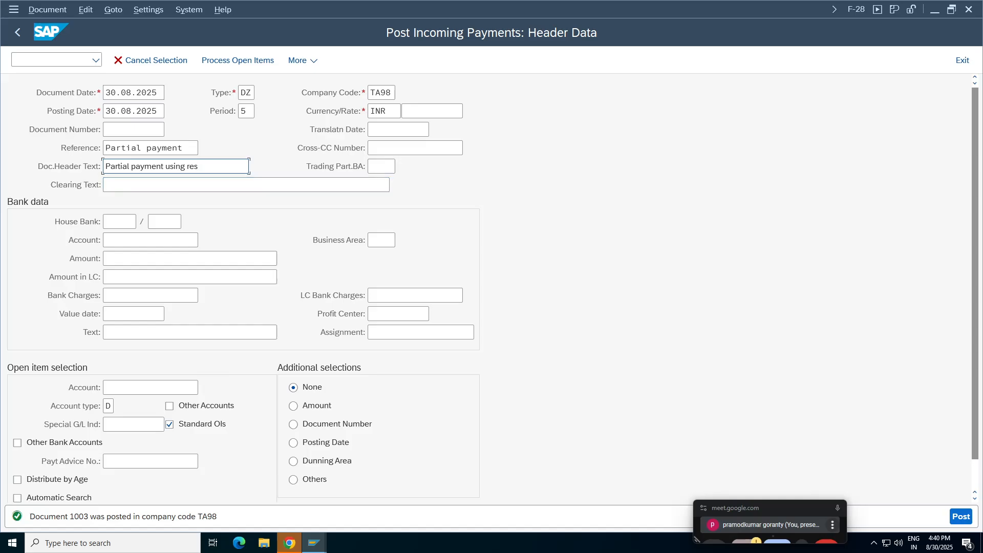
key(BackSpace)
key(BackSpace)
key(BackSpace)
key(BackSpace)
key(BackSpace)
text(idual)
Step: Copy the document header text into the bank data text and set the bank account to 1000
drag(199, 167, 4, 179)
key(ctrl+c)
click(4, 179)
click(277, 332)
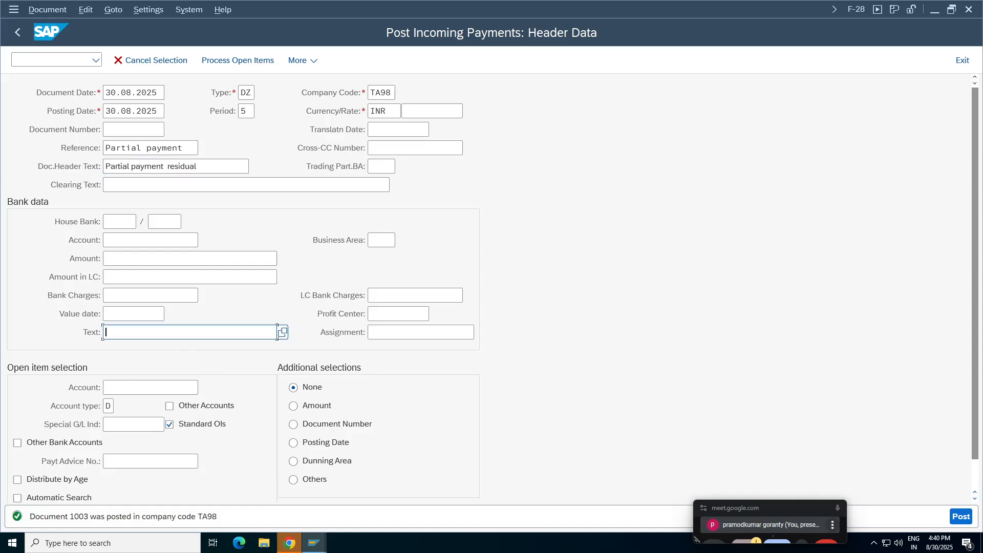
key(ctrl+v)
click(120, 241)
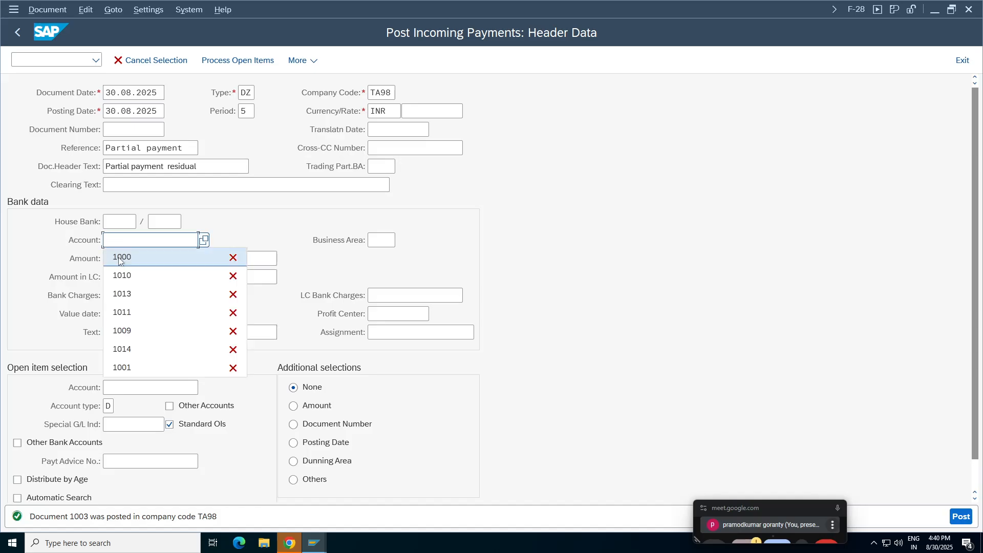
click(120, 258)
key(Tab)
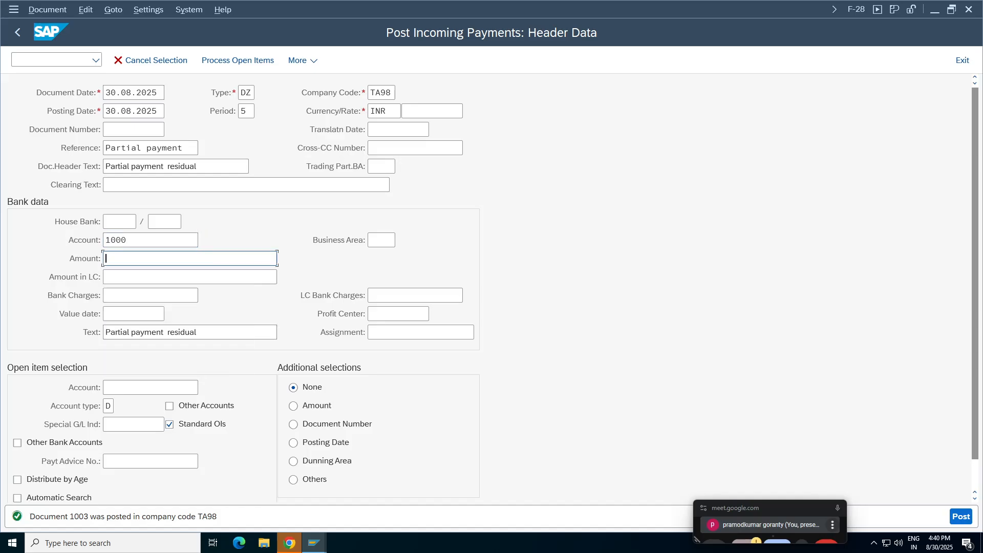
Step: Set the bank amount to 300 and business area to TCHY, then process open items for the HCL Tech customer account
text(300)
click(389, 240)
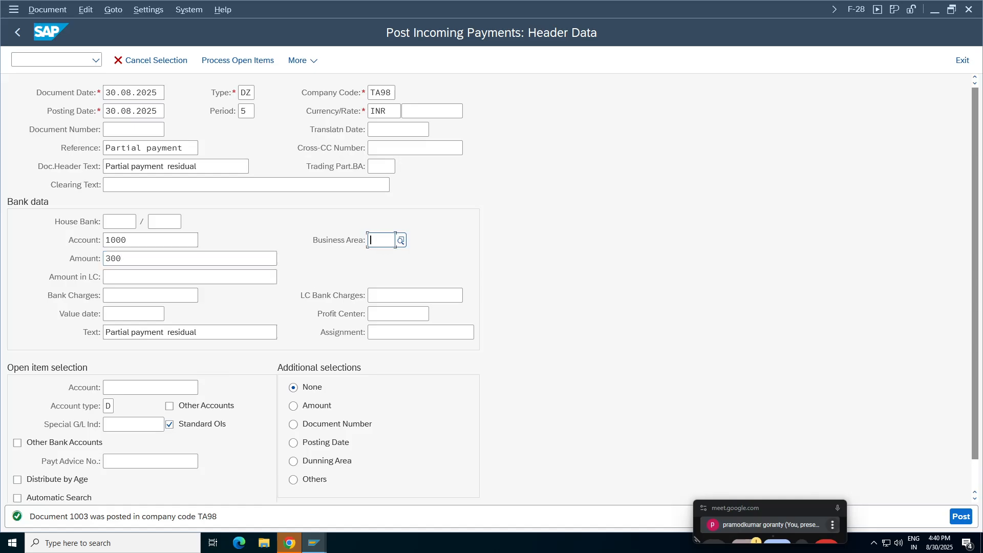
click(385, 257)
click(197, 387)
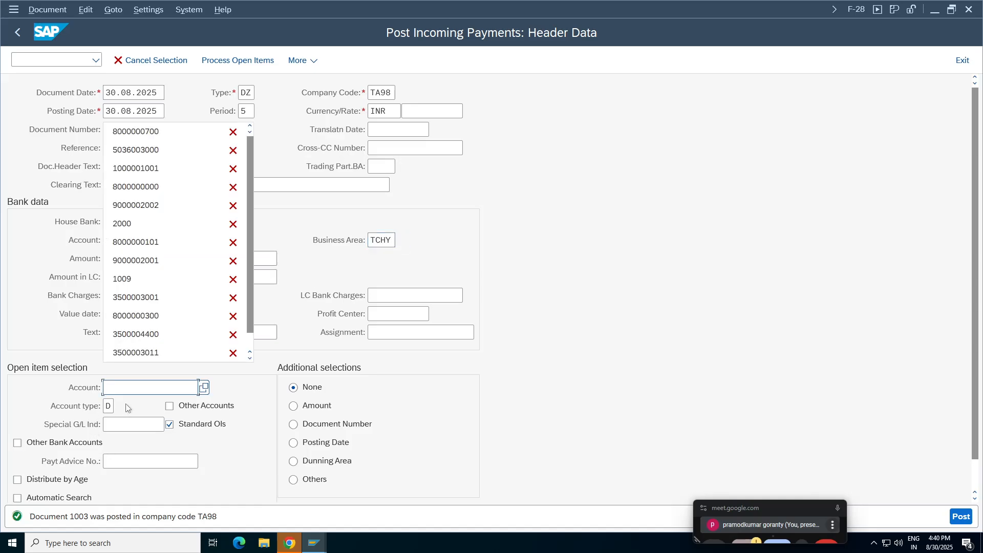
click(144, 132)
click(223, 59)
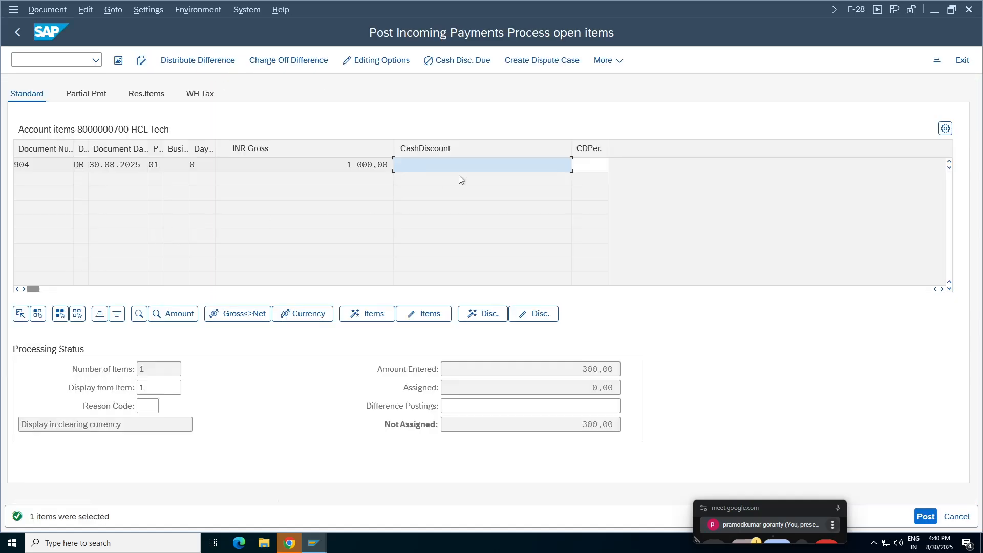
Step: Create a 700,00 residual item for the open 1 000,00 invoice and check the entered and assigned amounts
click(367, 165)
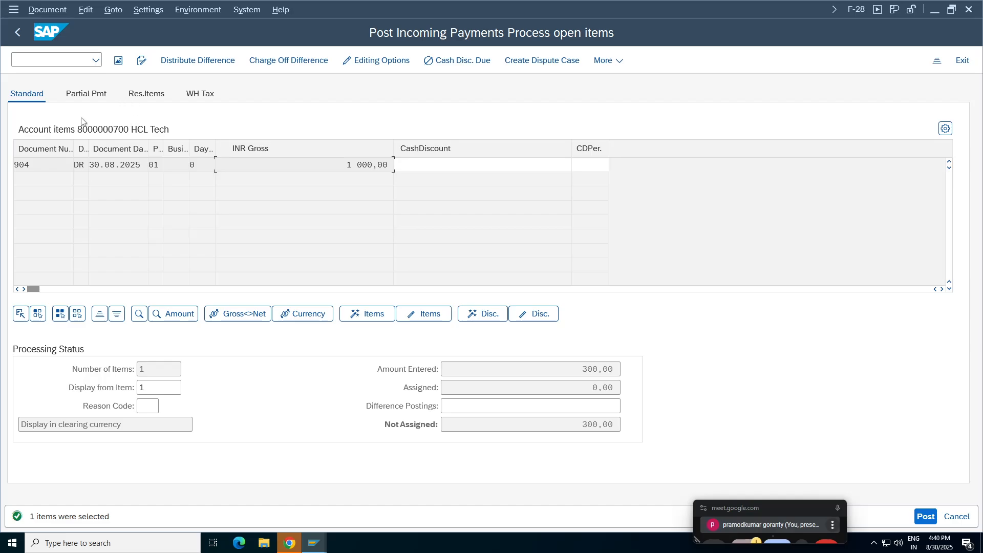
click(148, 97)
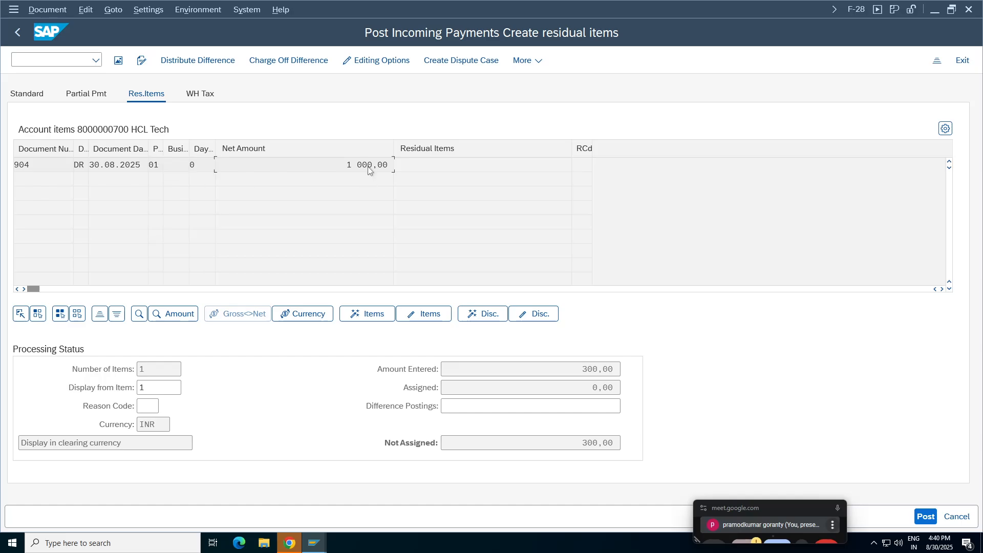
double_click(505, 168)
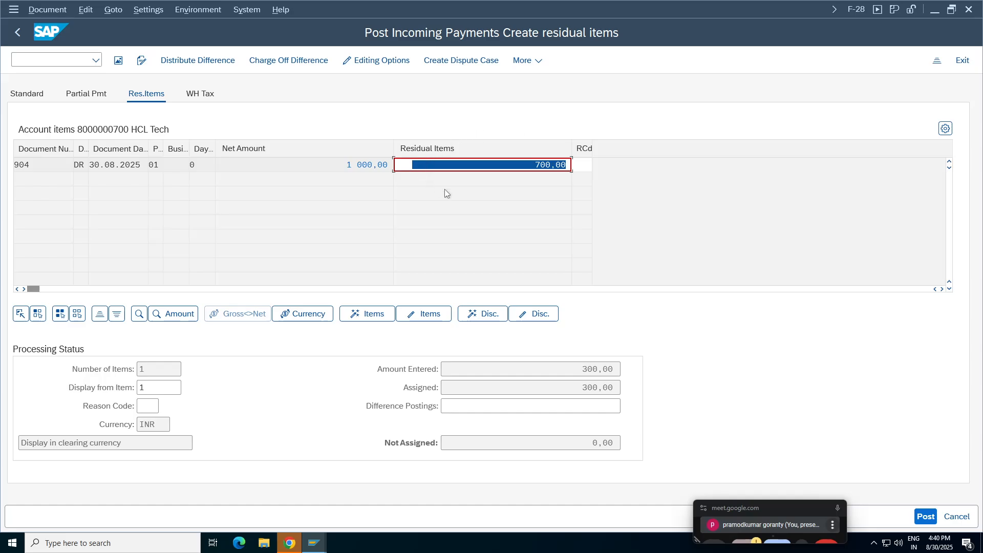
click(541, 165)
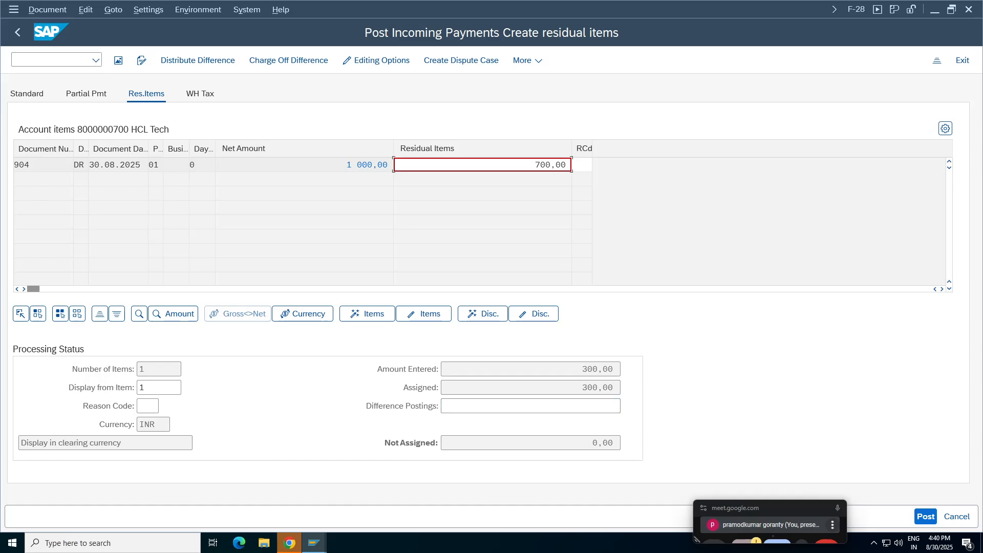
drag(582, 369, 618, 369)
click(593, 388)
double_click(543, 164)
drag(582, 388, 619, 388)
Step: Simulate the incoming payment document and examine its bank line and two HCL Tech customer lines
click(37, 10)
click(66, 51)
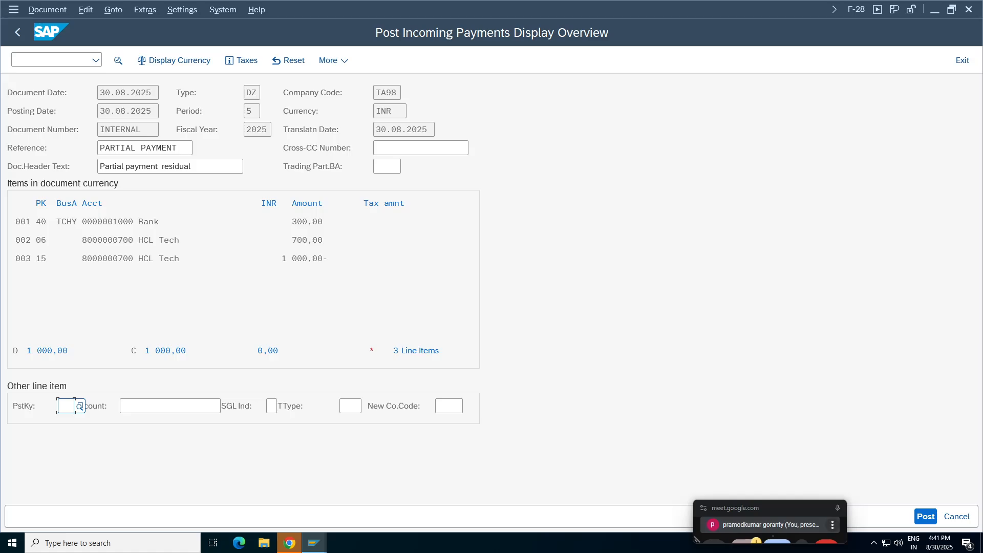
drag(174, 222, 16, 222)
click(185, 258)
drag(205, 258, 15, 258)
drag(326, 263, 16, 258)
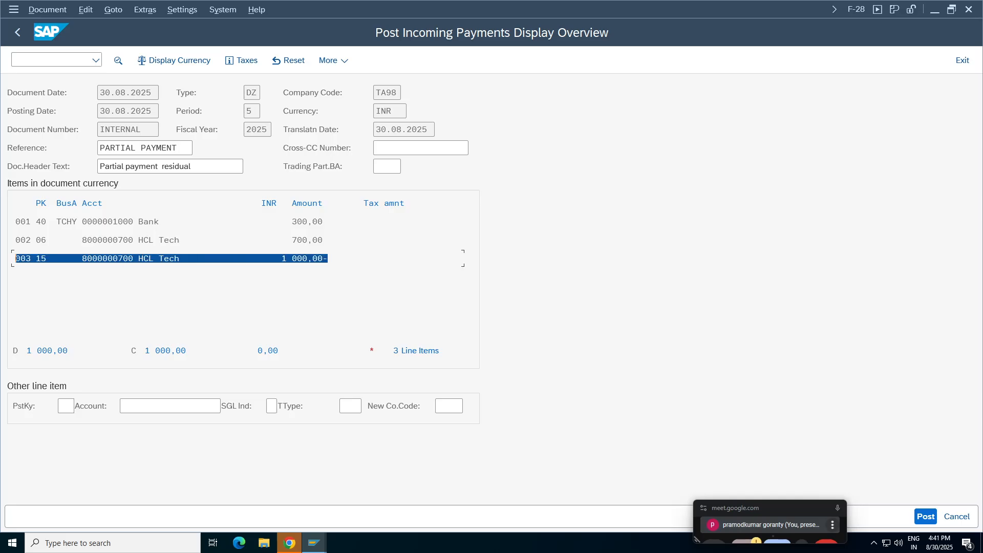
click(312, 258)
drag(302, 259, 15, 240)
double_click(300, 258)
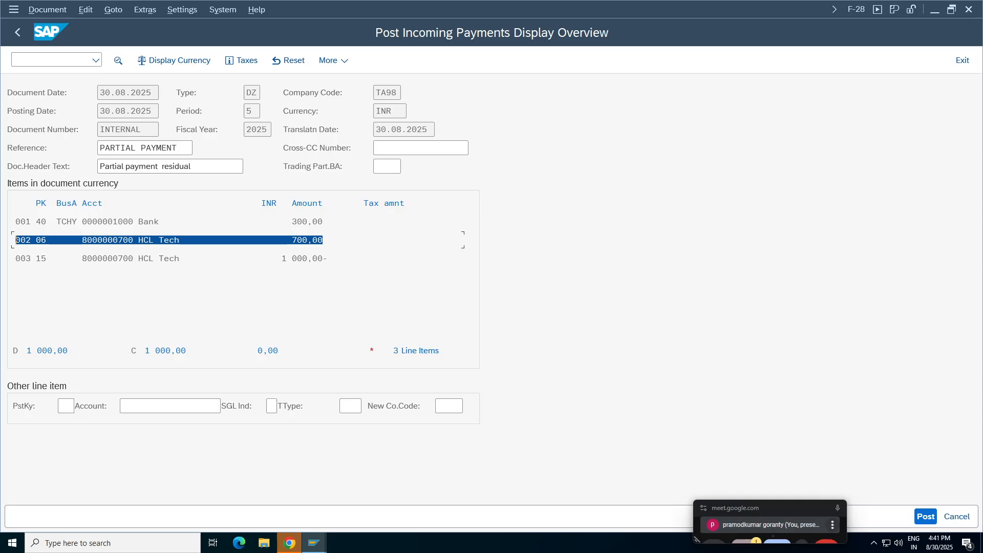
Step: Compare the simulated bank receipt with the residual line and the cleared invoice line
drag(323, 222, 15, 222)
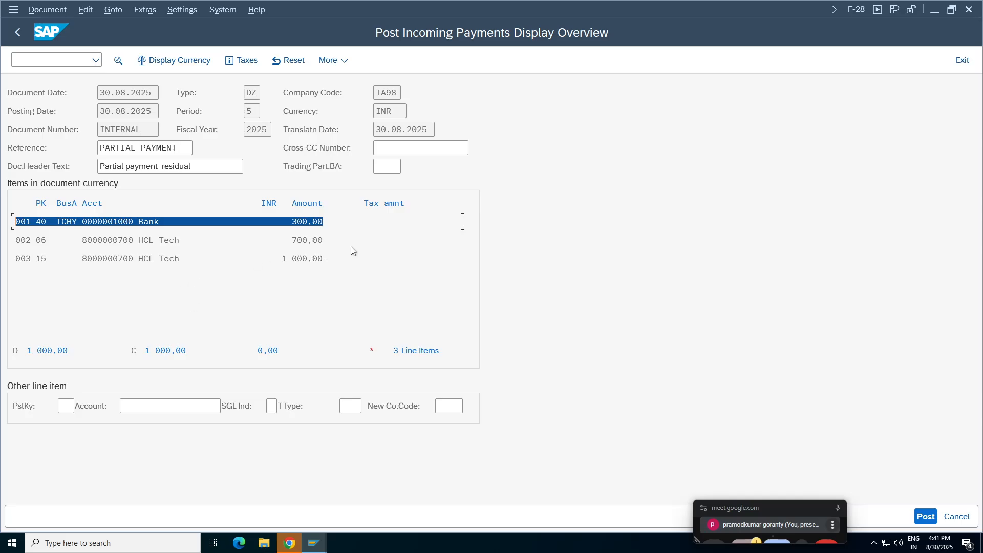
drag(324, 240, 1, 255)
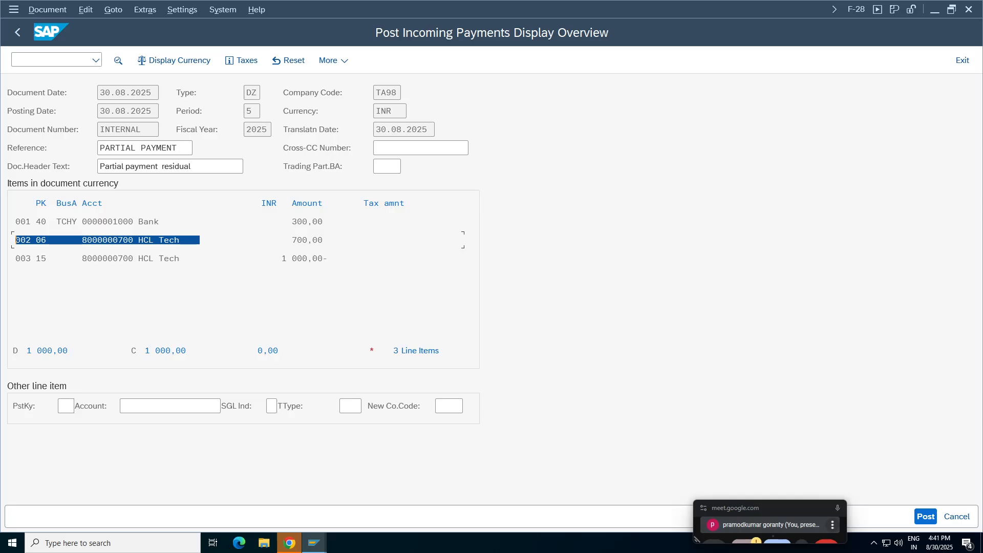
drag(324, 221, 272, 221)
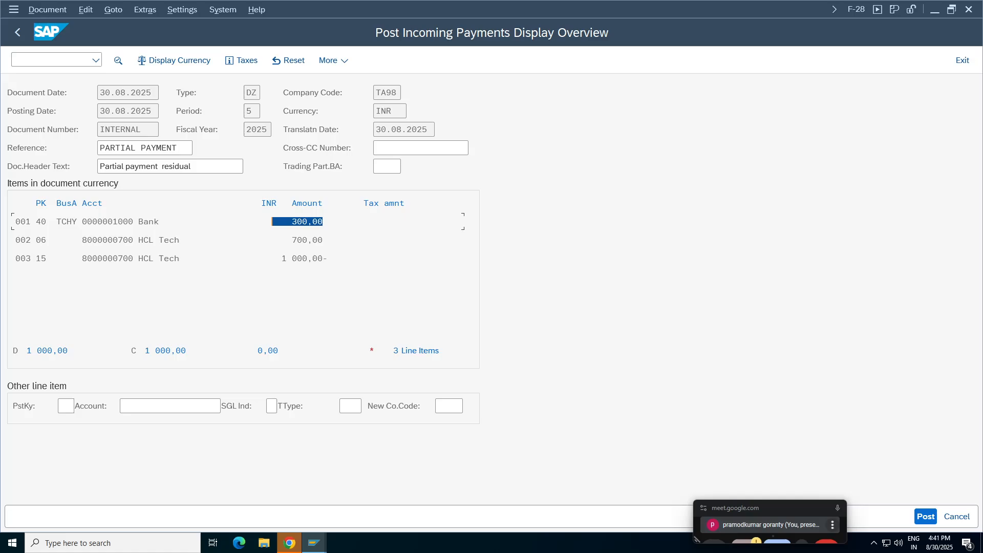
drag(328, 258, 199, 258)
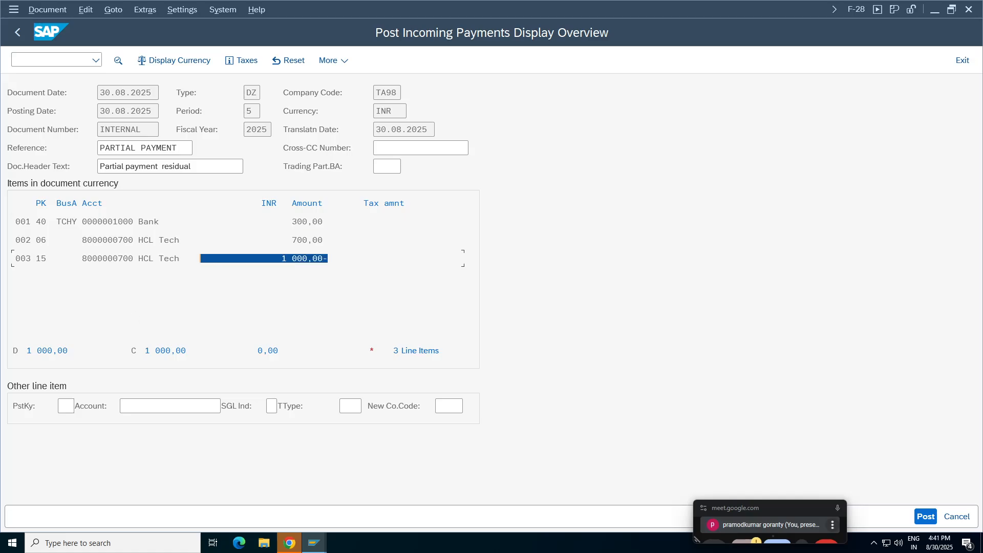
click(308, 221)
drag(328, 259, 2, 249)
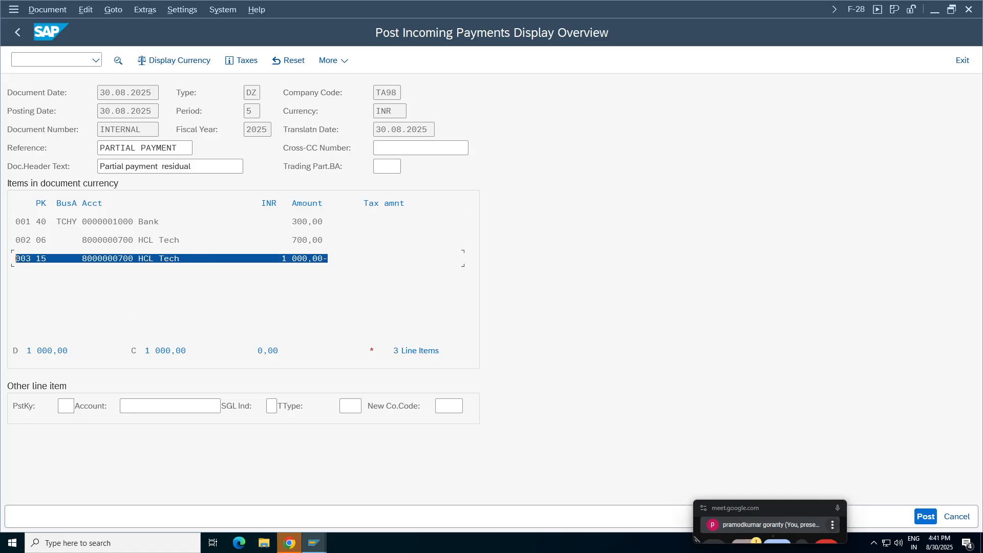
Step: Switch to the customer line item display, refresh it and examine the open residual test invoice before posting the payment
click(314, 541)
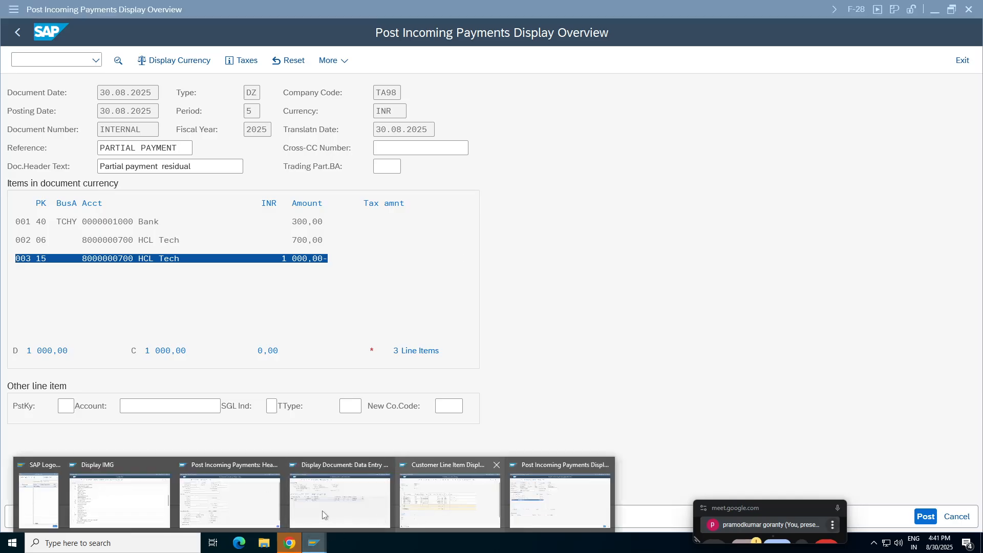
click(475, 494)
click(35, 9)
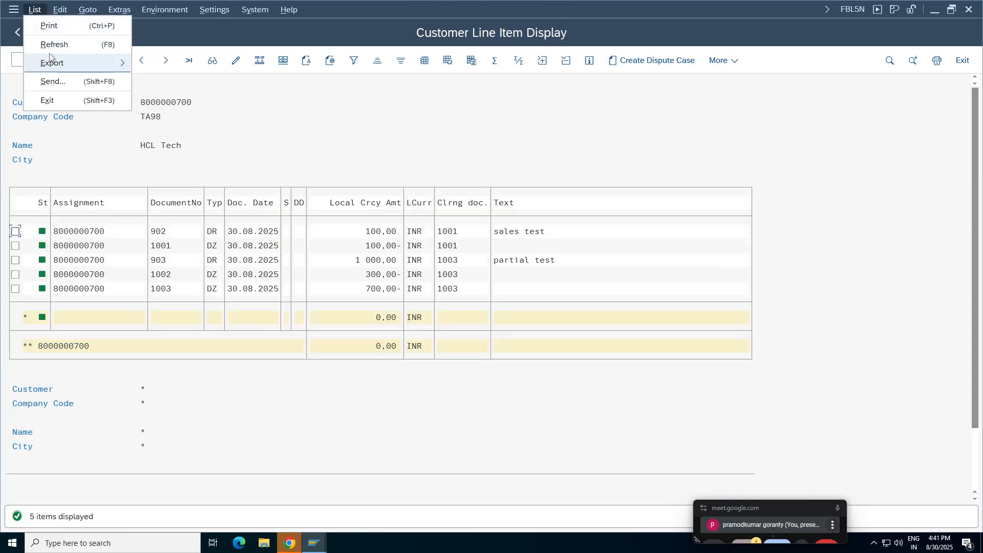
click(51, 45)
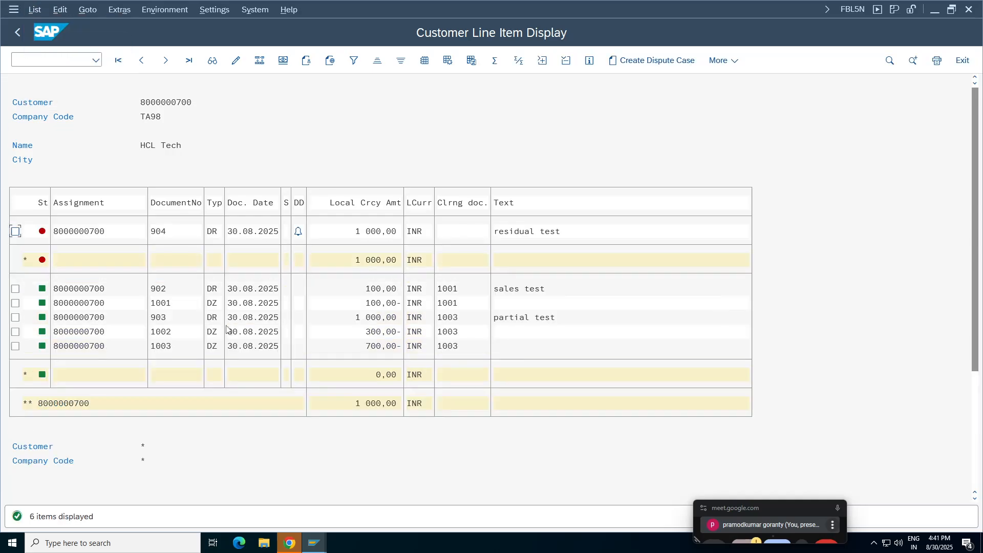
click(380, 232)
click(86, 232)
click(368, 233)
click(314, 543)
click(449, 505)
click(102, 229)
click(238, 233)
Step: Refresh the customer line items again to check the residual test invoice's status while the payment is still unposted
click(315, 542)
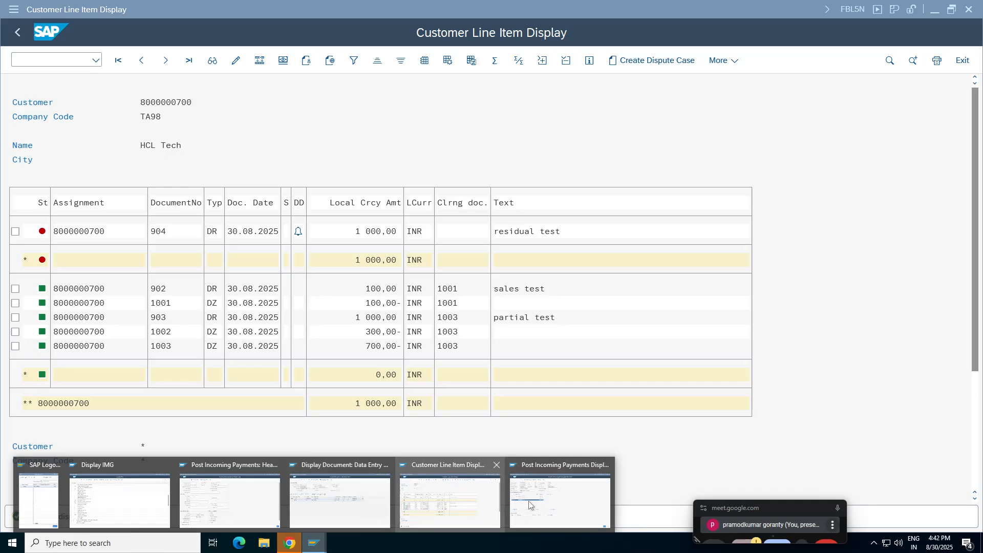
click(40, 32)
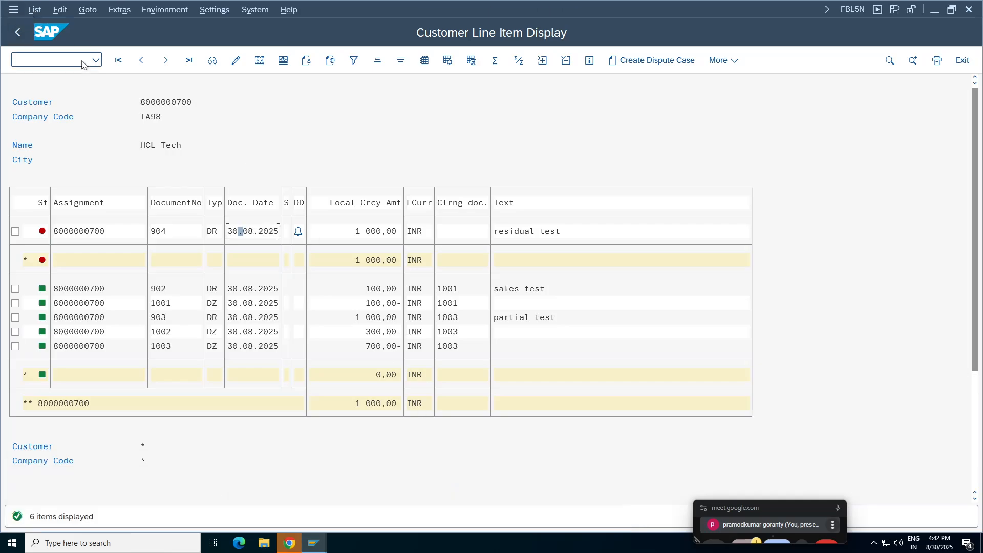
click(34, 10)
click(55, 45)
click(34, 9)
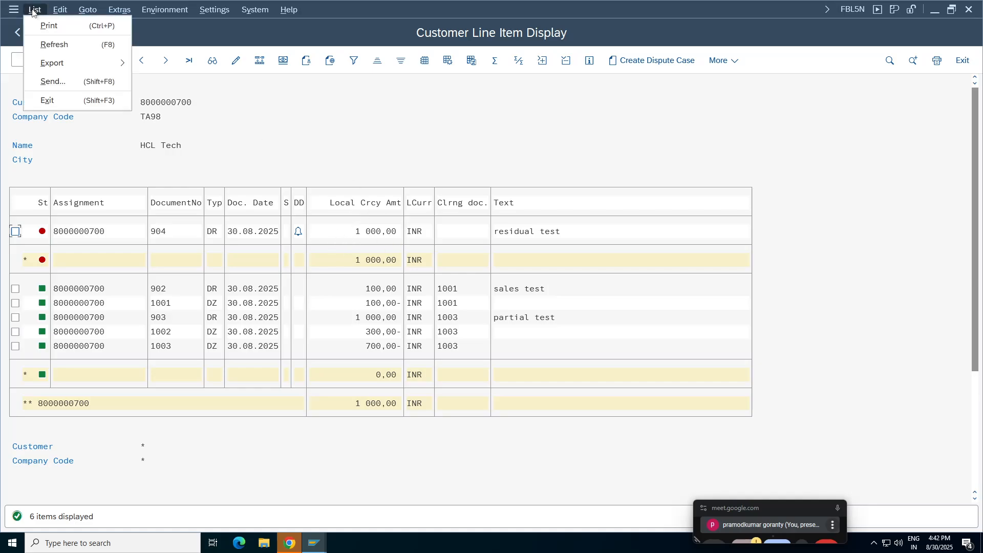
click(51, 42)
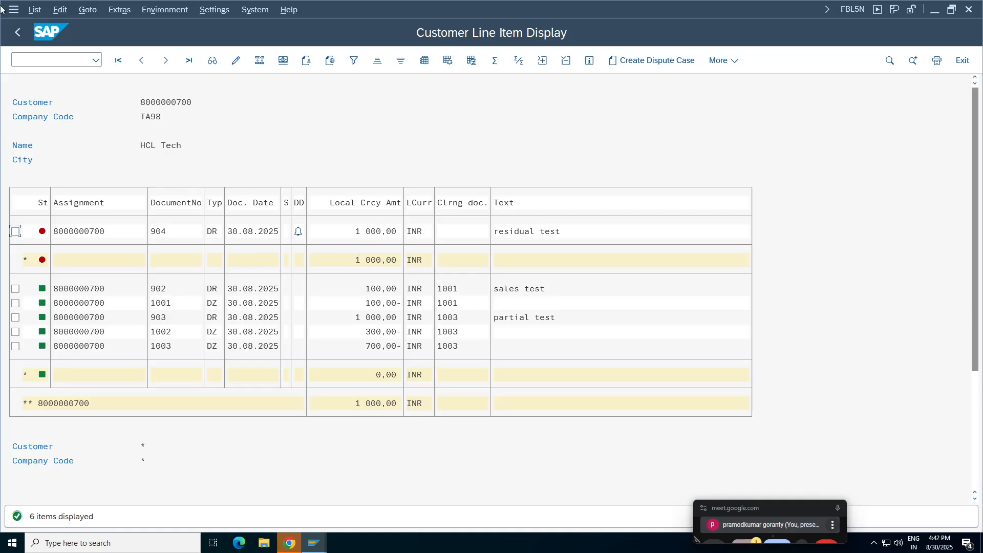
click(34, 11)
click(51, 45)
Step: Return to the simulated payment overview and post the residual payment document
click(314, 542)
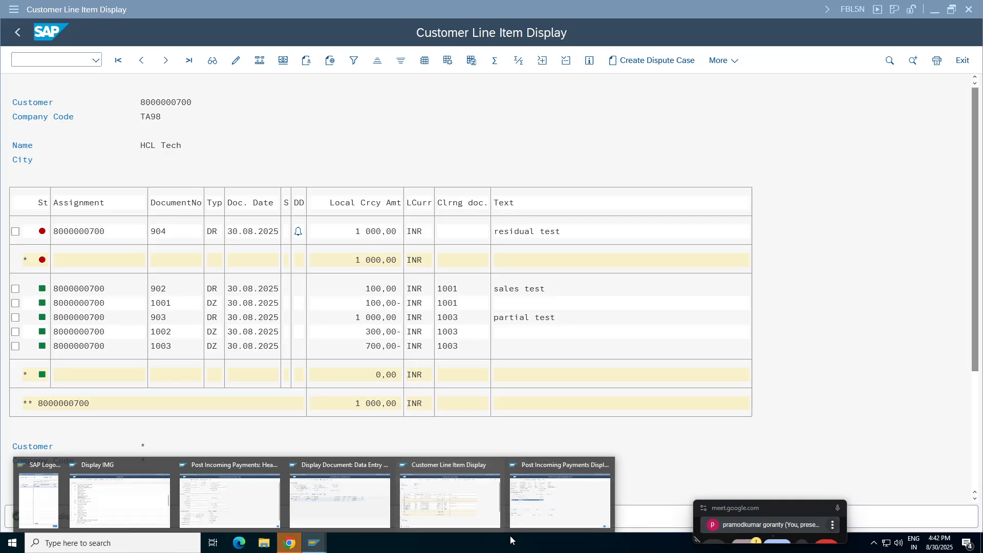
click(555, 504)
click(129, 239)
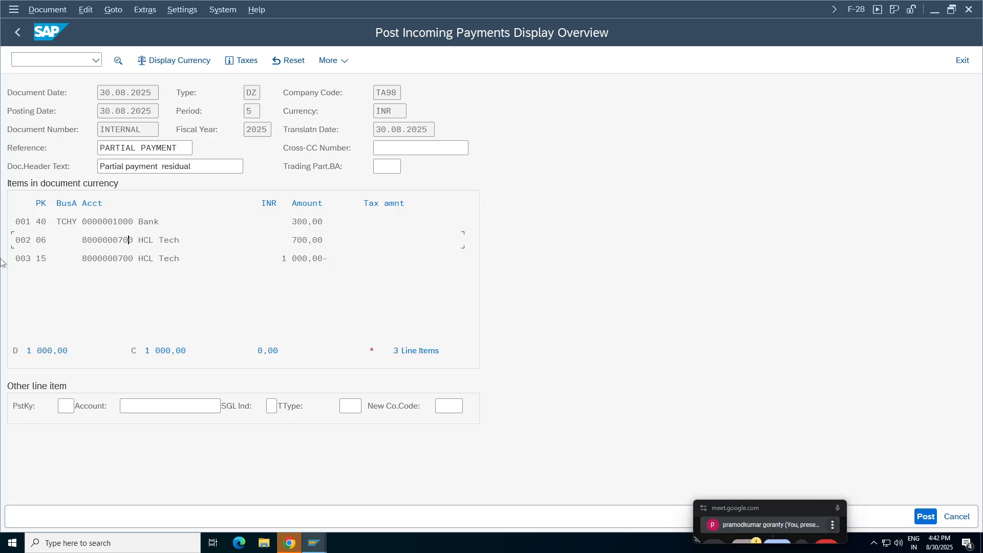
click(926, 515)
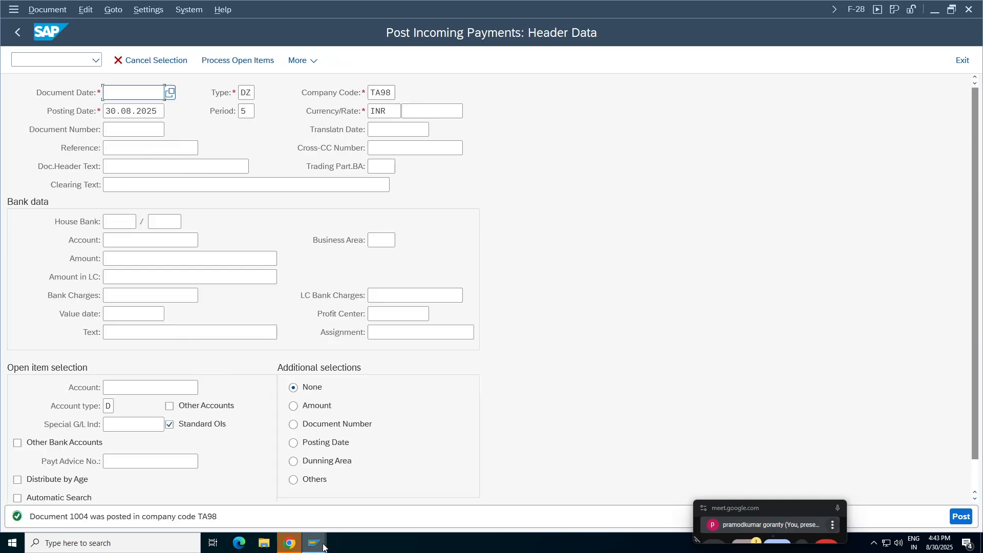
Step: Refresh the customer line item display and check the open balance left by the residual payment
click(314, 543)
click(450, 505)
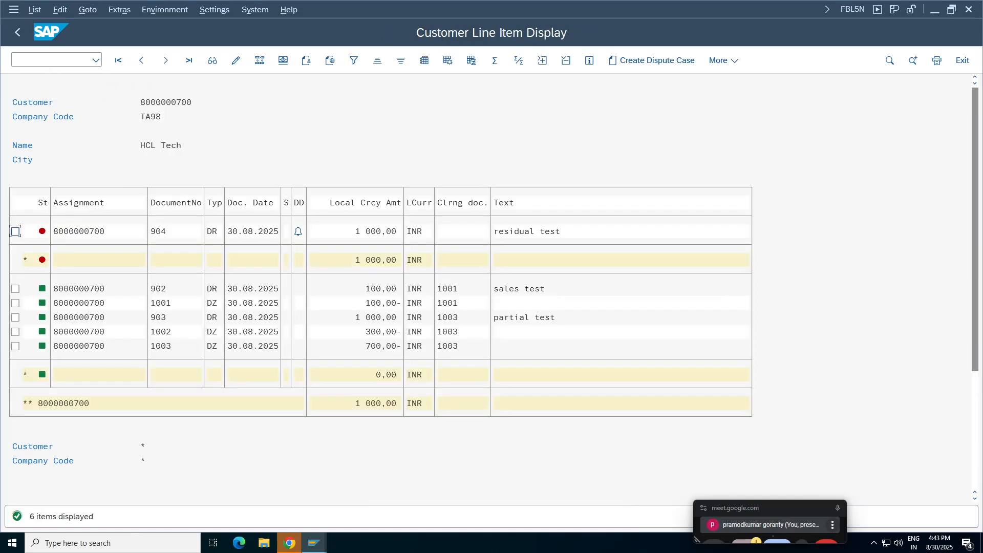
click(34, 10)
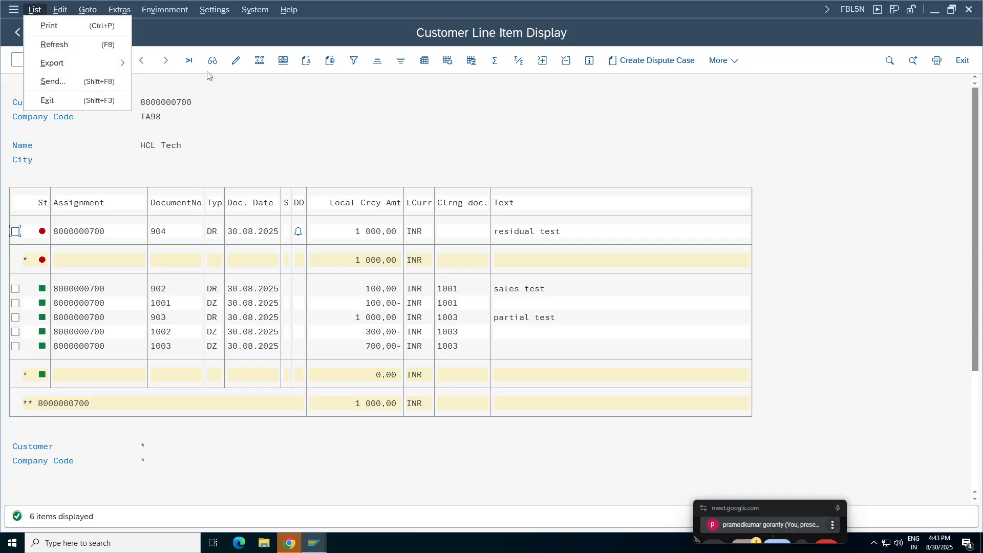
click(49, 45)
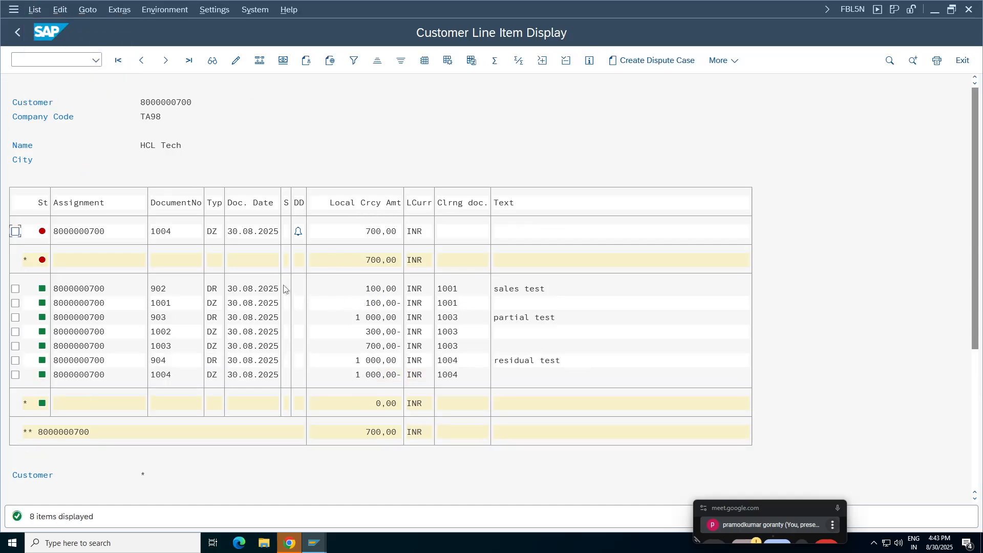
click(375, 260)
click(383, 260)
Step: Display the posted residual payment document and examine its bank, residual and invoice-clearing lines
click(320, 545)
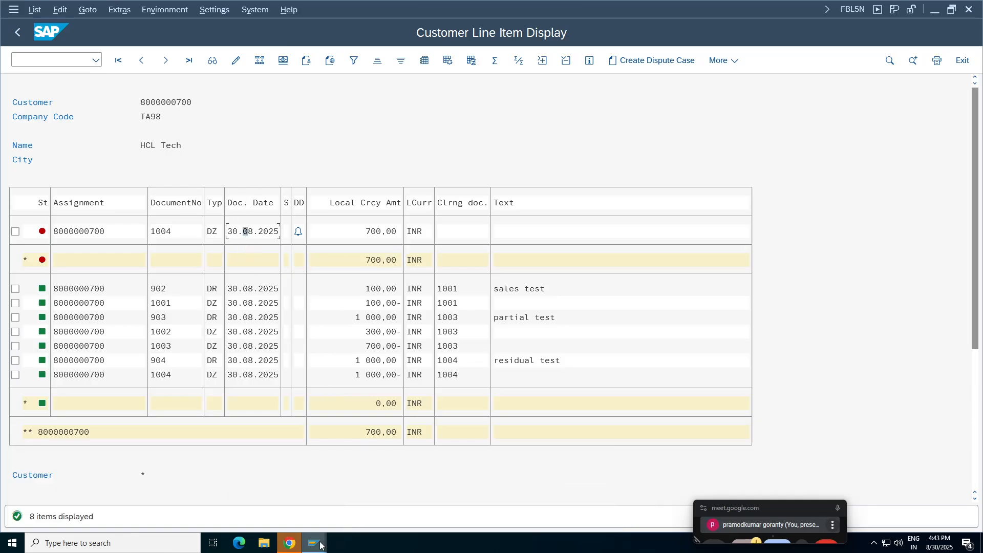
click(595, 495)
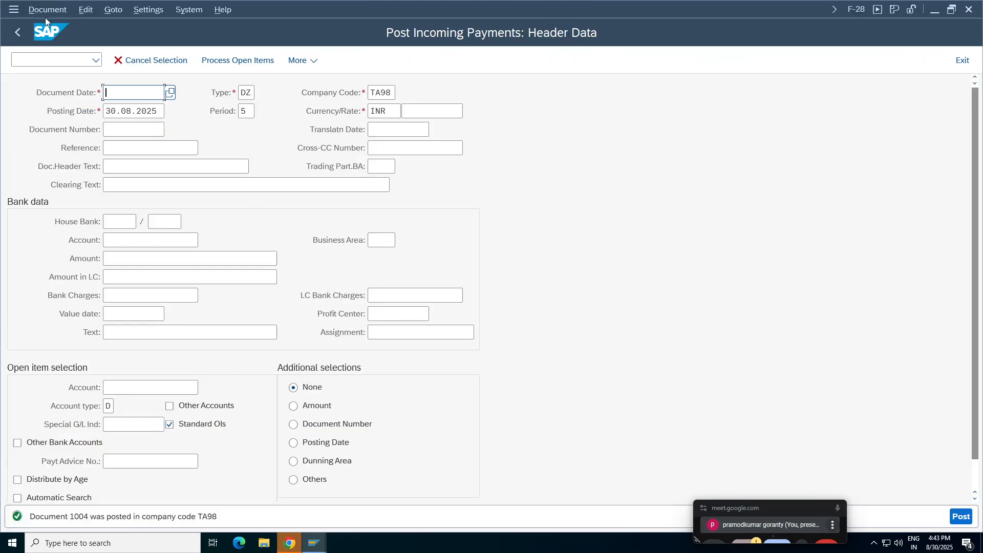
click(47, 9)
click(54, 62)
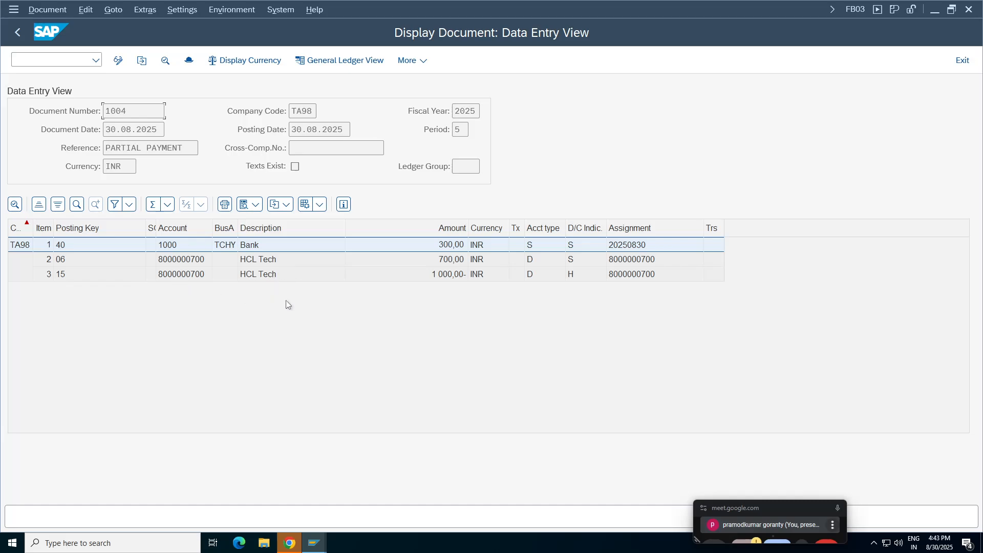
click(256, 271)
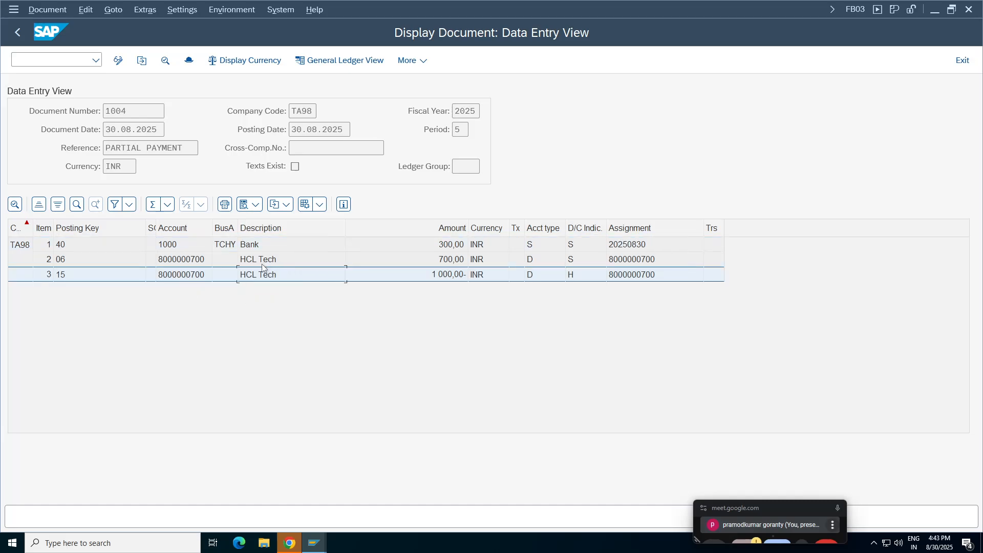
click(195, 260)
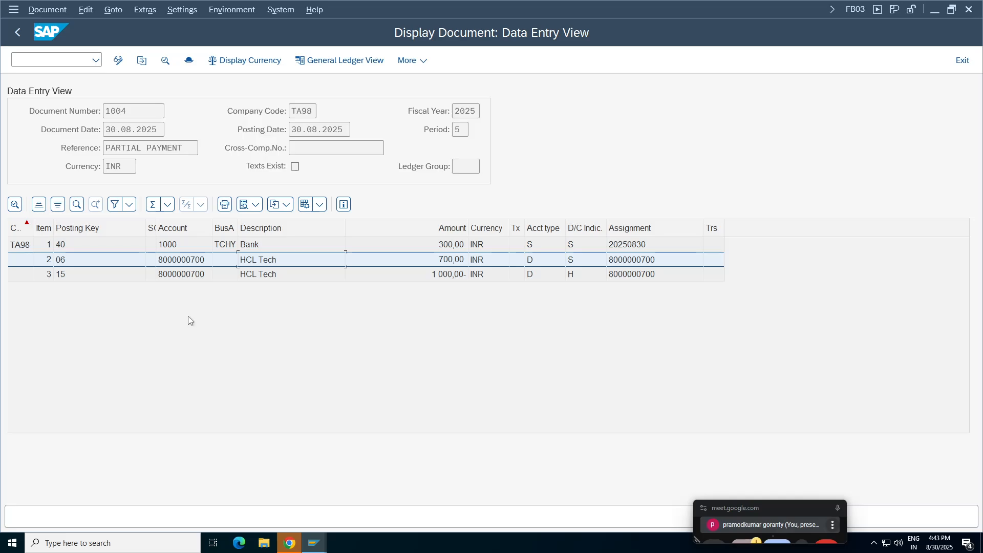
click(185, 277)
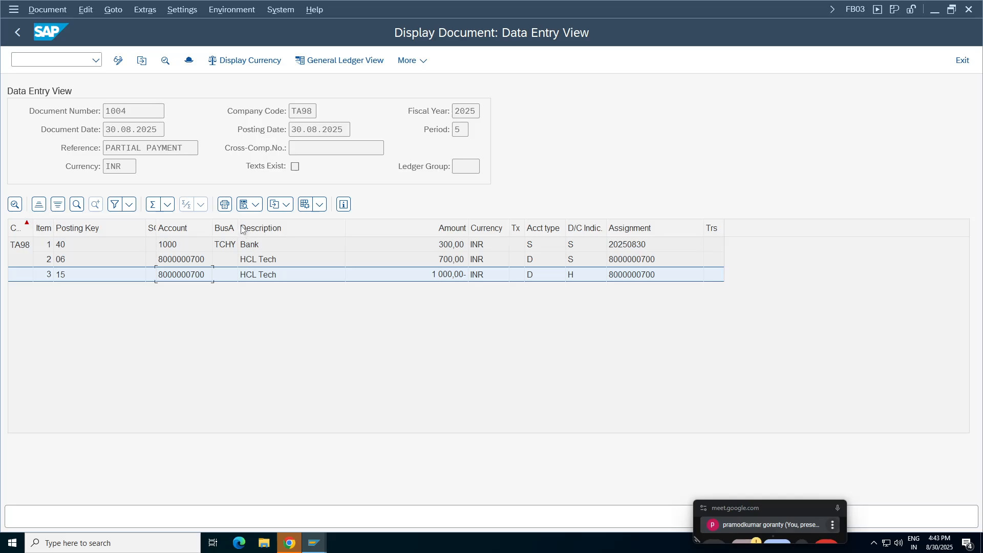
click(275, 277)
click(439, 246)
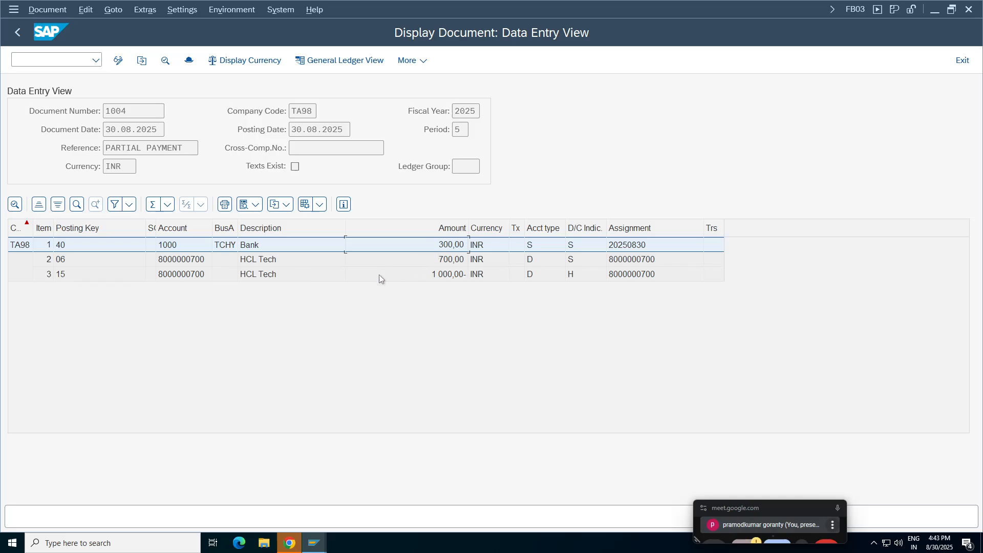
Step: Compare the residual line in the payment document with the open item in the customer line item display
click(444, 259)
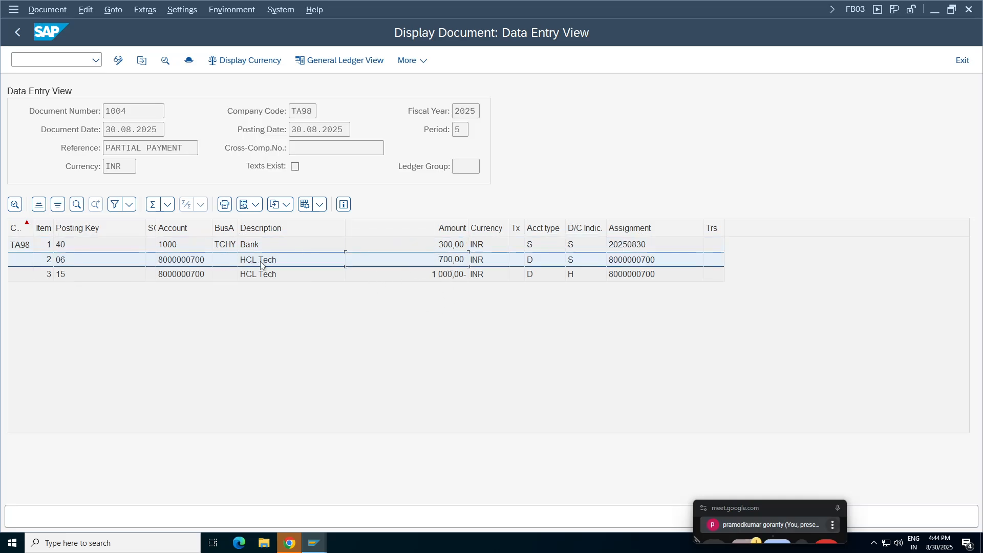
click(261, 263)
click(450, 261)
click(314, 542)
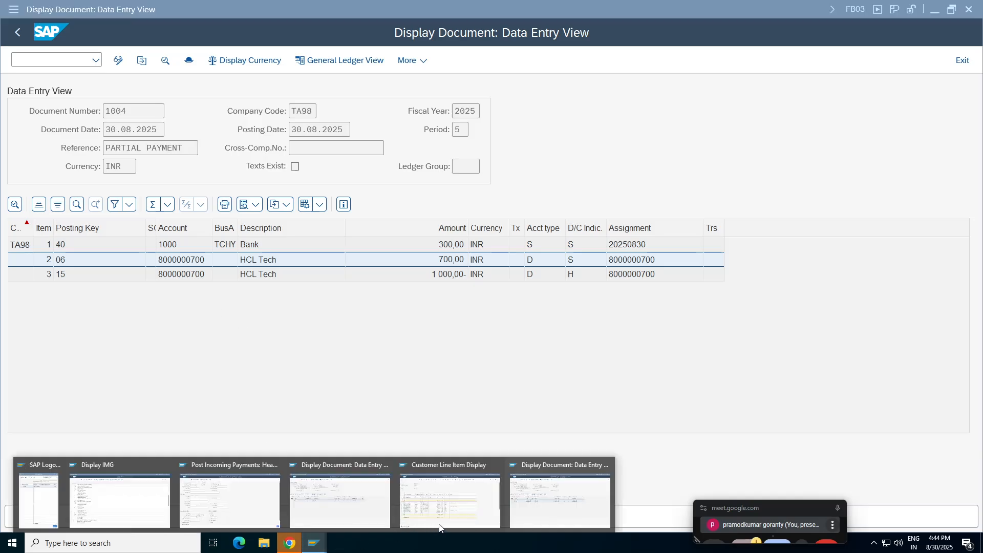
click(439, 491)
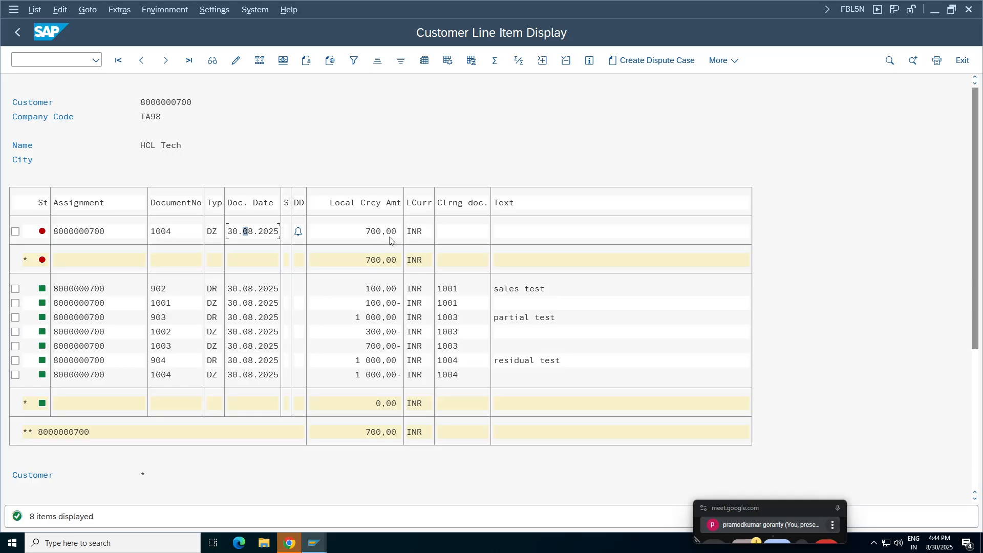
click(314, 542)
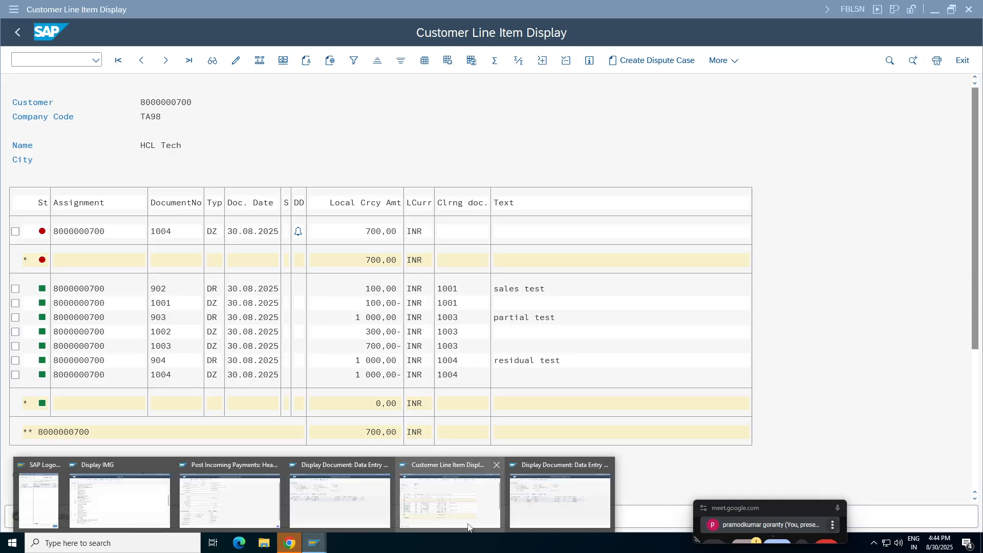
click(553, 491)
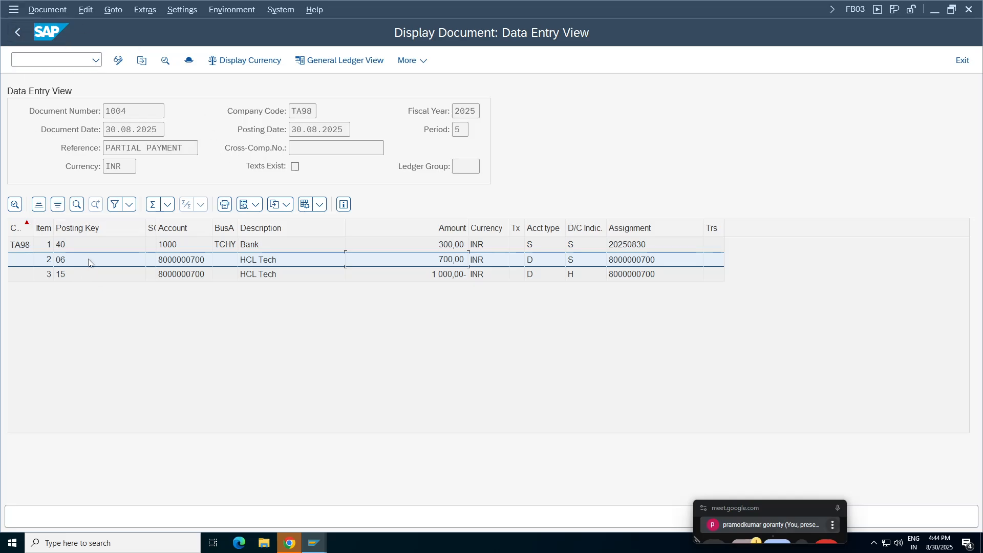
Step: Look up the meaning of posting key 06 on the residual line and review that line's amount
double_click(153, 260)
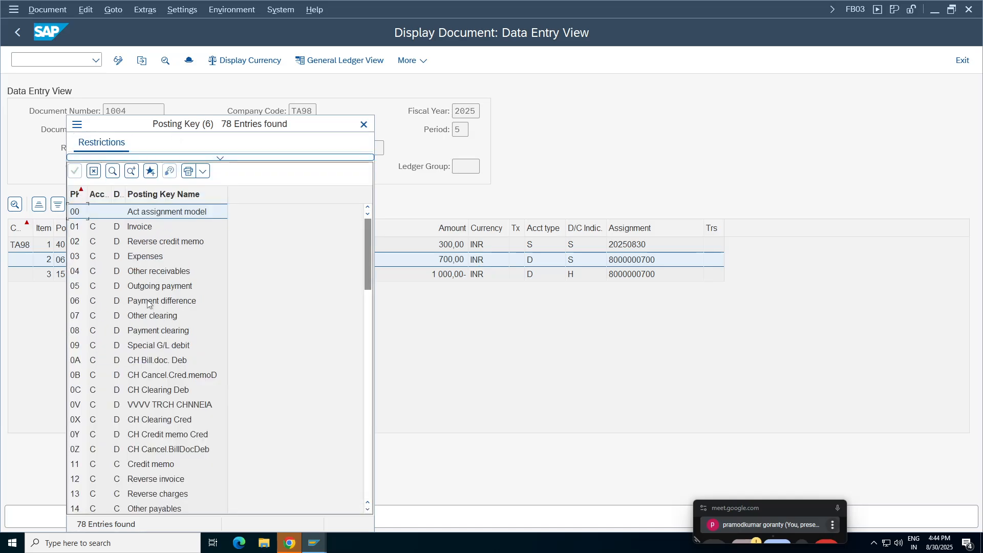
click(147, 304)
drag(257, 124, 700, 61)
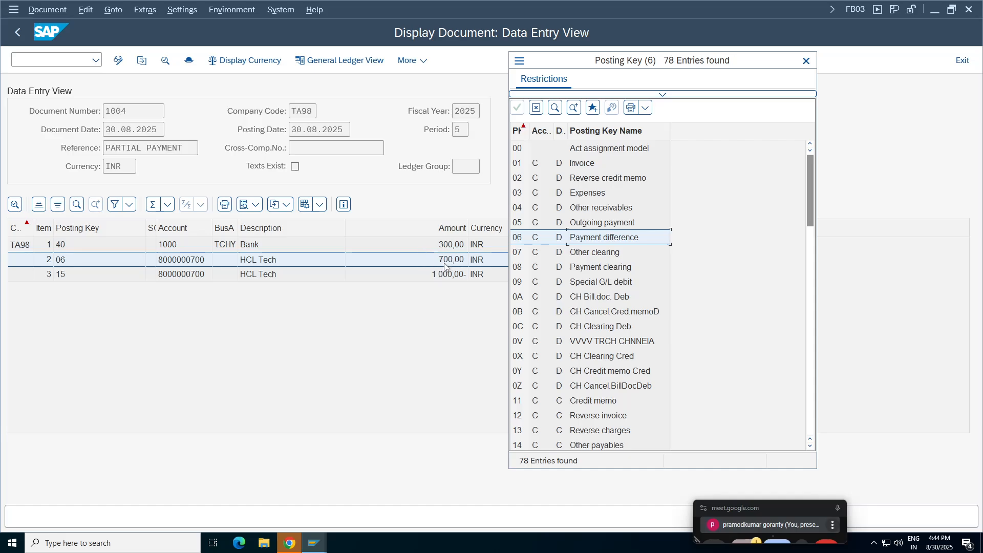
click(543, 238)
click(806, 61)
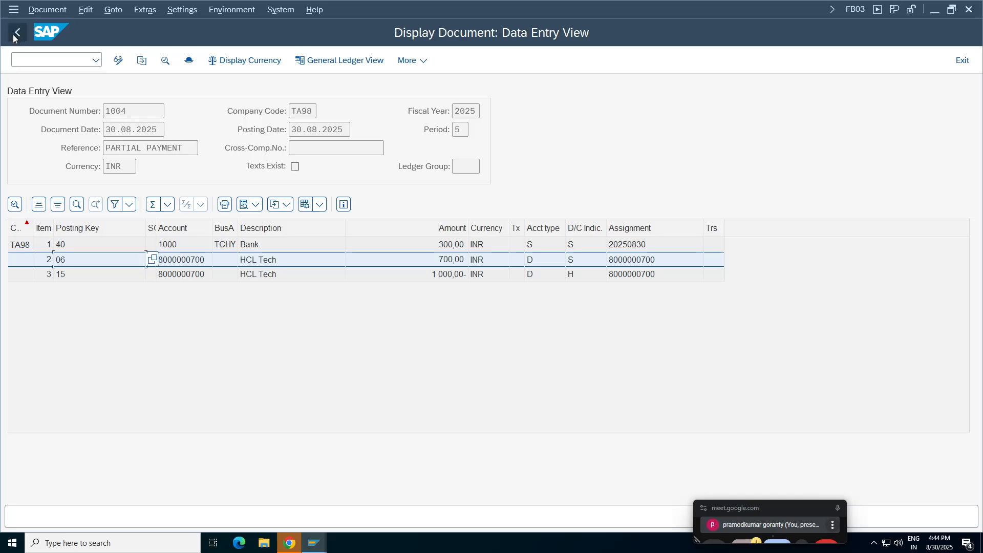
click(449, 262)
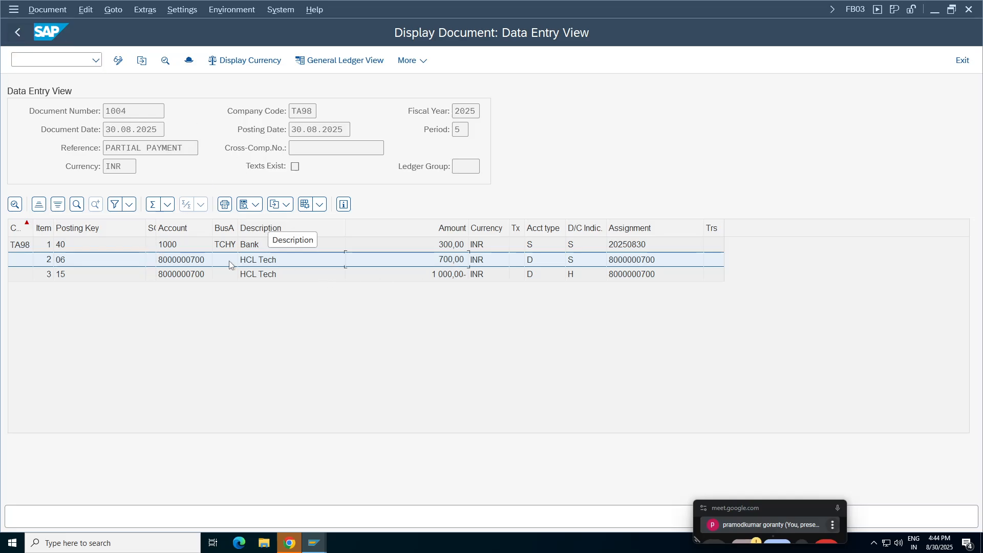
click(62, 261)
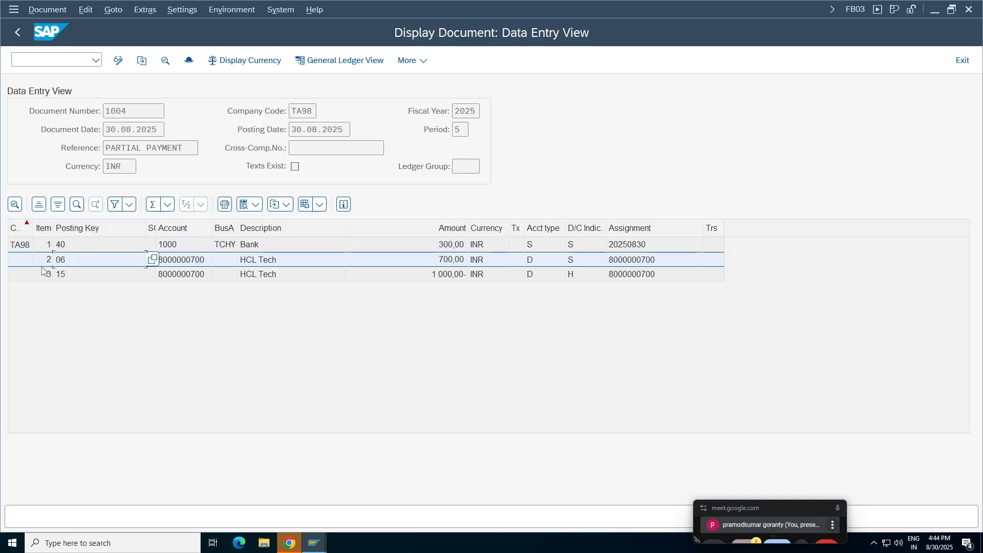
click(455, 262)
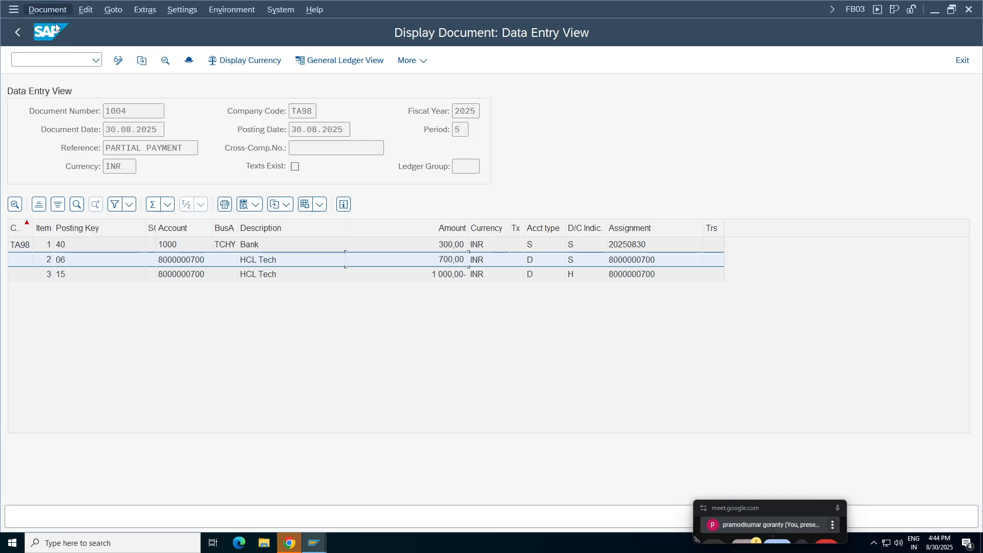
Step: Return to Post Incoming Payments and enter document date 30.08.2025, header text "remaining bal" and reference "payment"
click(20, 34)
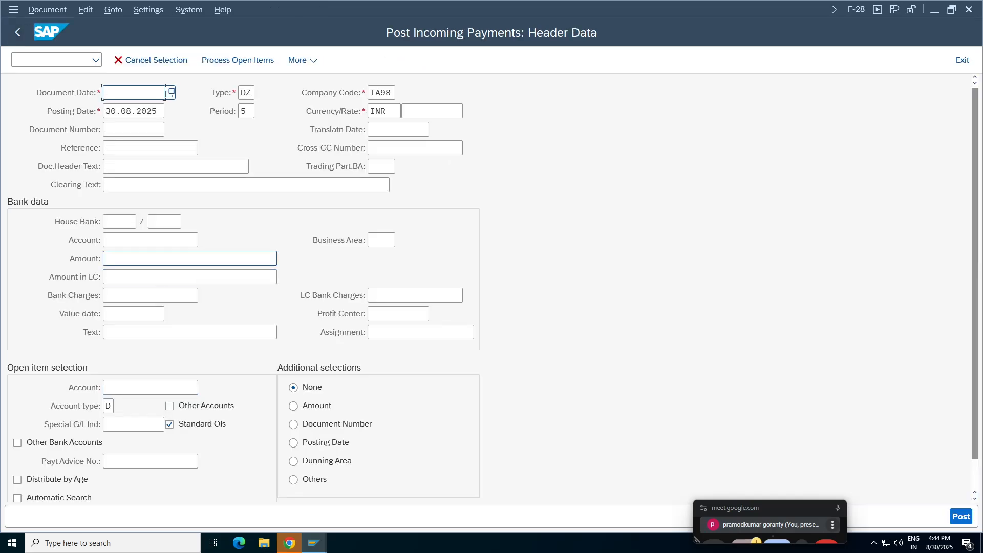
click(134, 93)
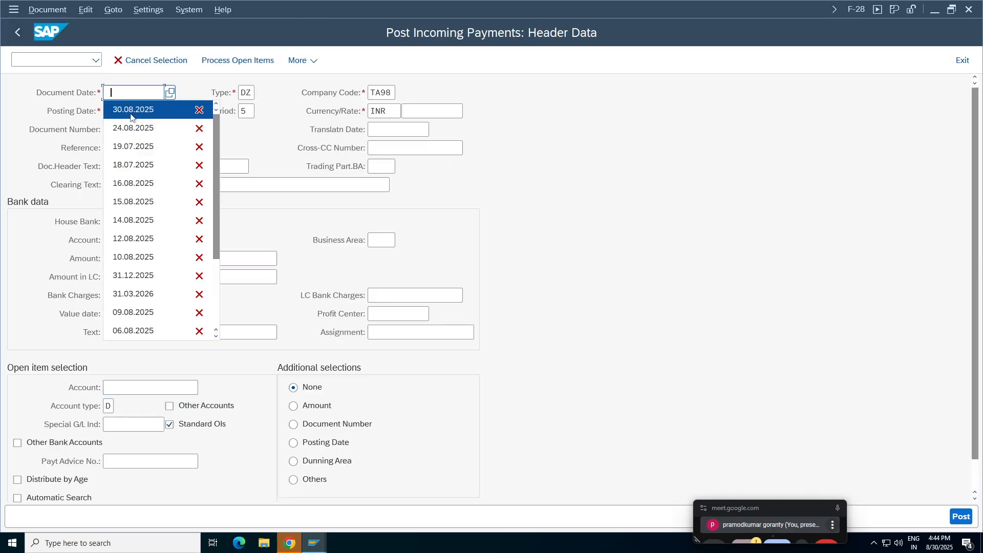
click(134, 109)
click(134, 167)
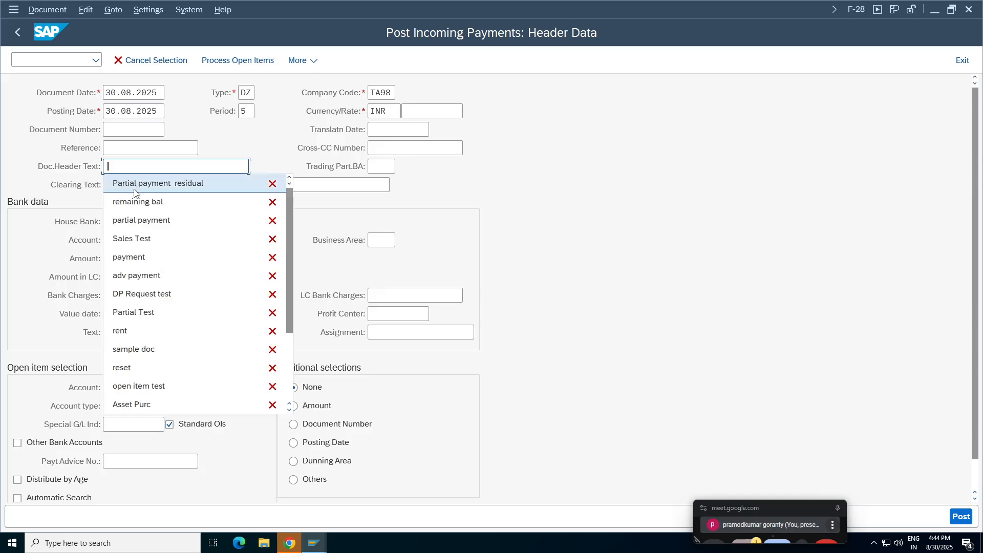
click(134, 199)
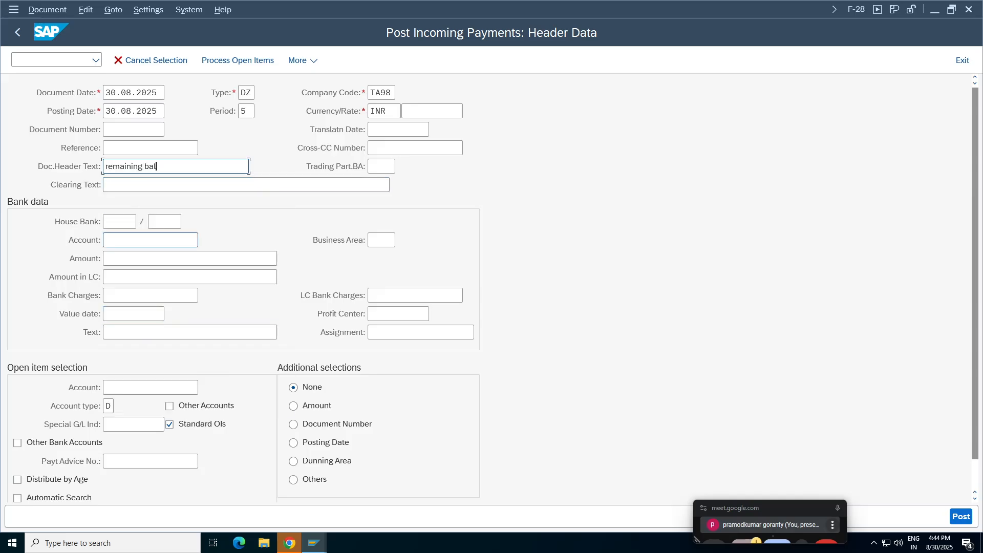
click(134, 148)
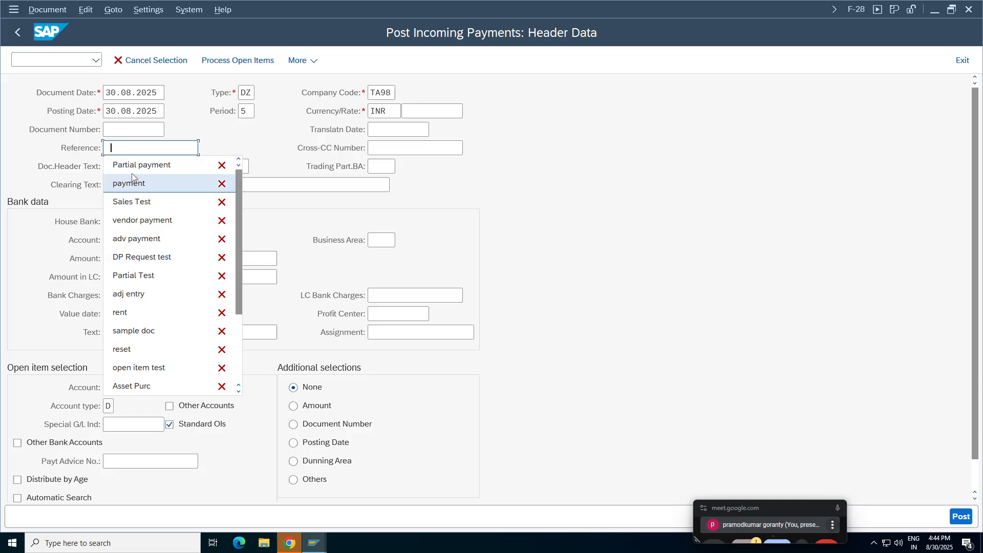
click(129, 183)
Step: Set the bank item text to "remaining bal", enter HCL Tech's customer account for open items, and set business area TCHY
click(128, 332)
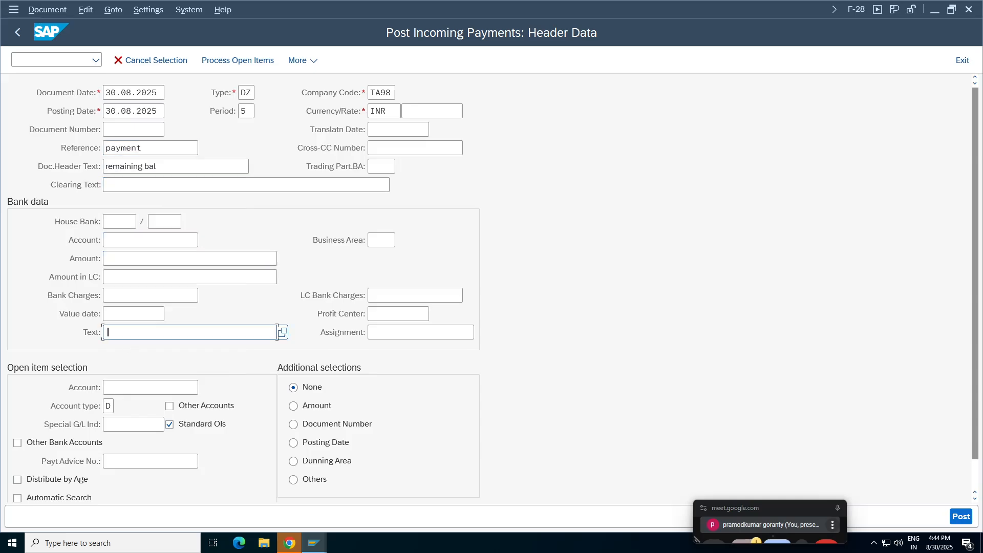
click(140, 97)
click(149, 387)
click(136, 131)
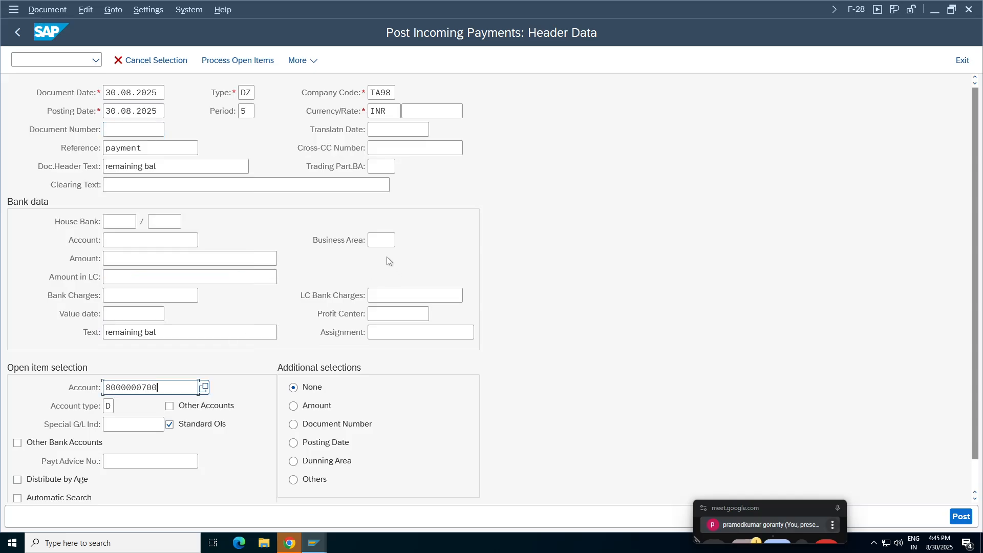
click(394, 240)
text(TCHY)
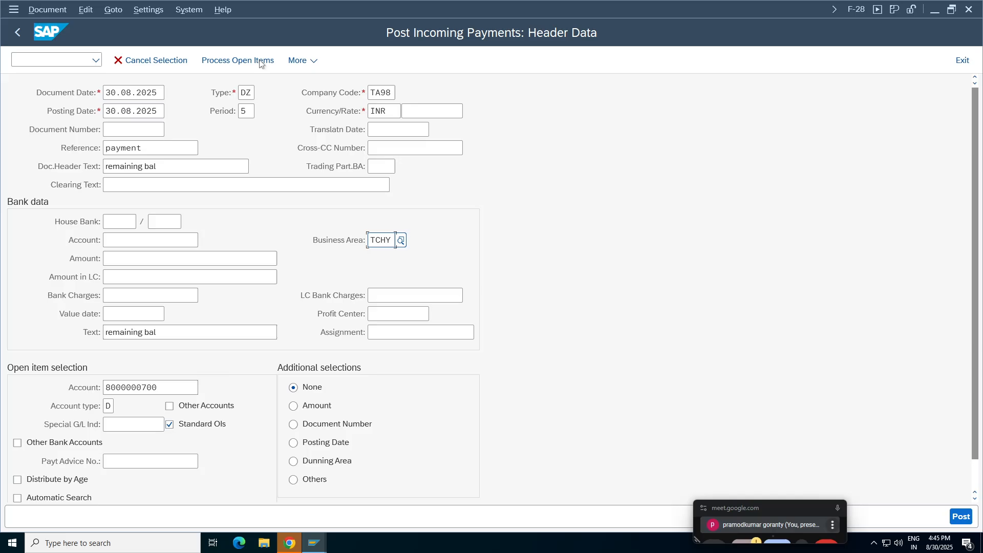
Step: Enter bank G/L account 1000 and amount 700, and open the customer's open items for processing
click(237, 60)
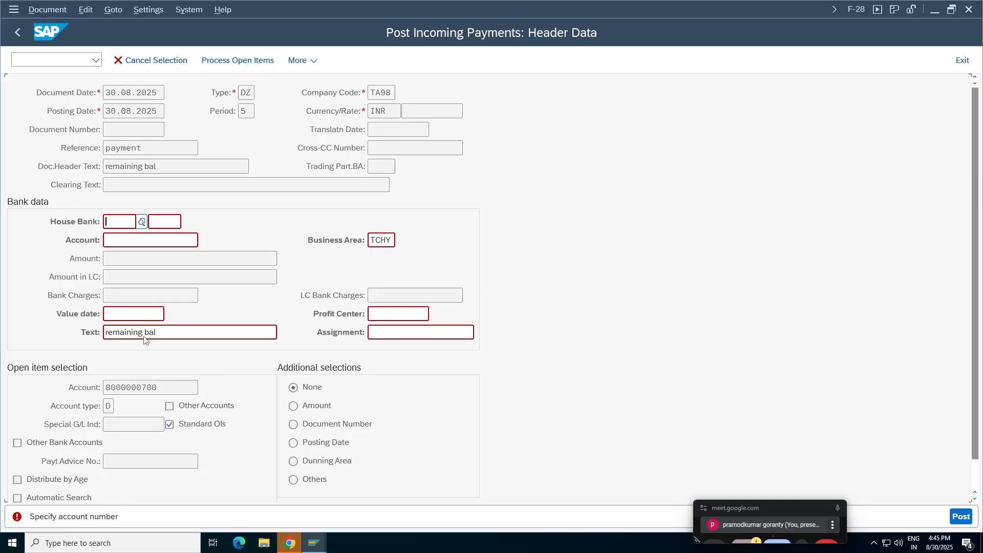
click(192, 240)
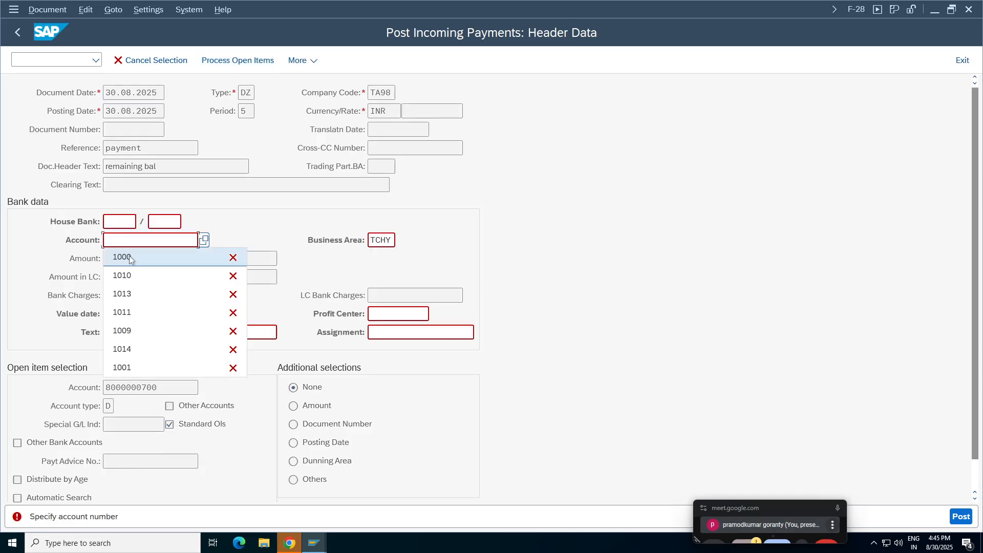
click(121, 257)
click(248, 62)
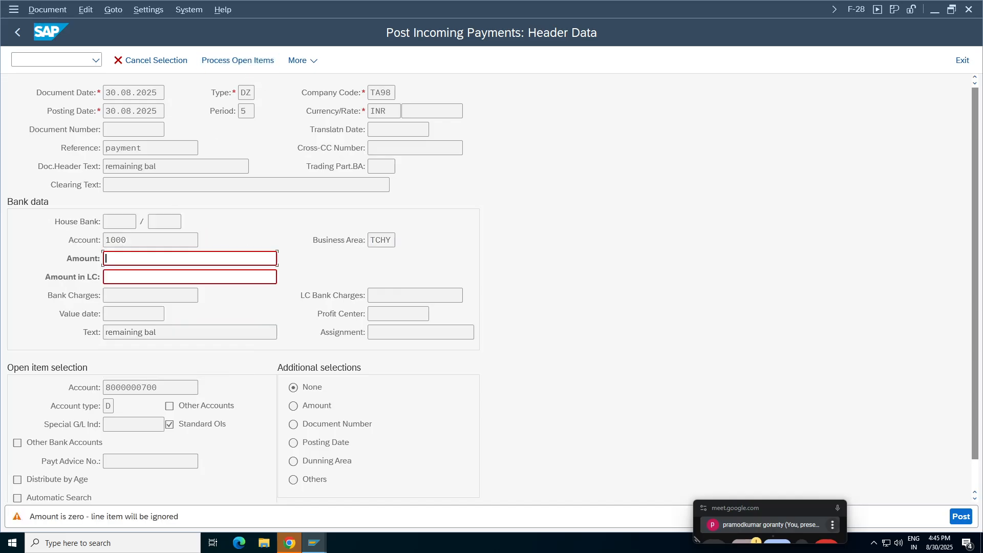
click(131, 259)
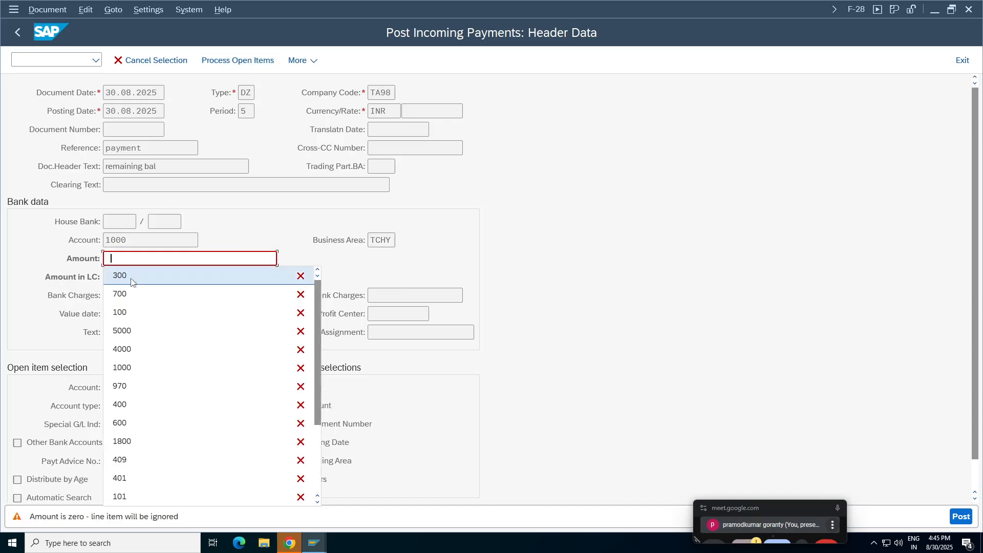
click(132, 292)
key(Return)
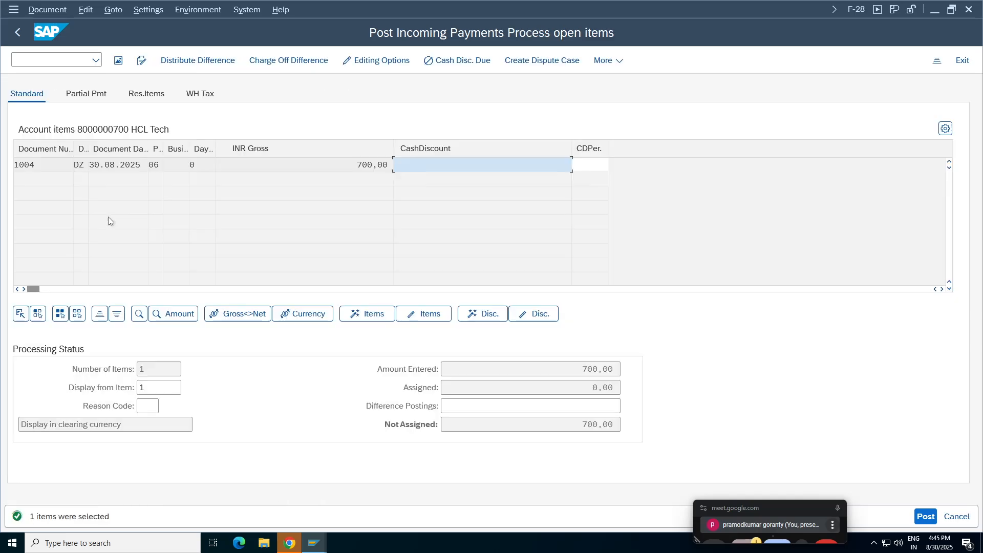
Step: Assign the 700 INR residual item to the payment, simulate the document and post it
double_click(373, 165)
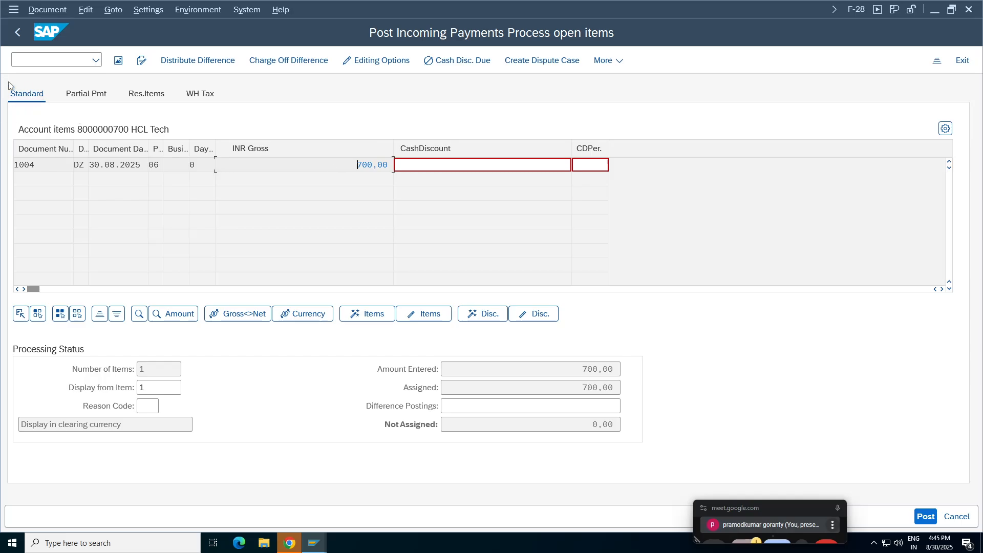
click(48, 10)
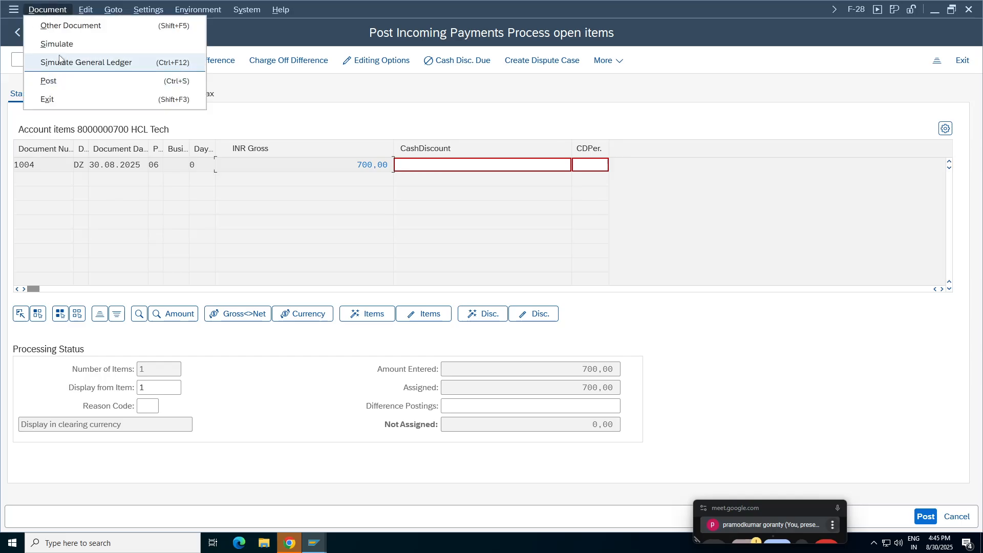
click(56, 41)
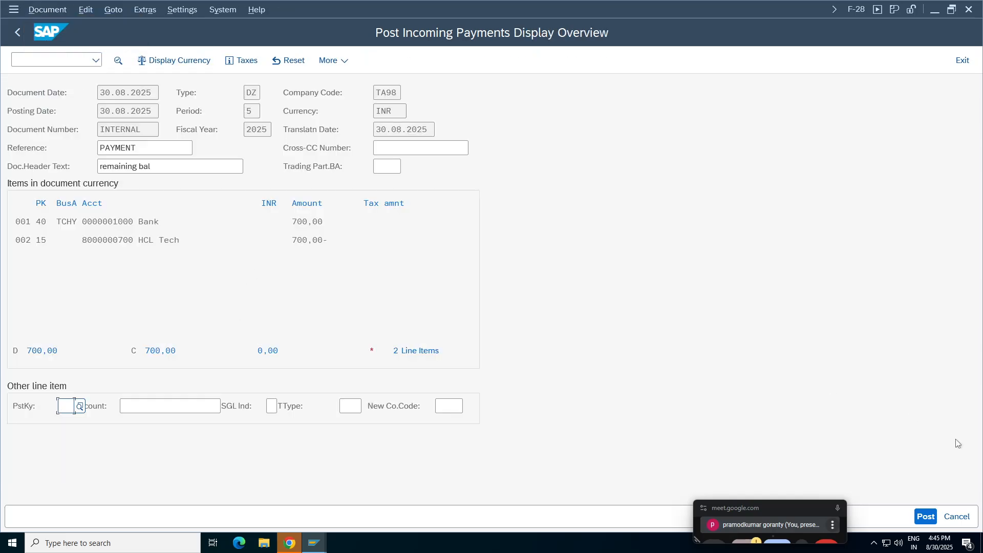
click(925, 516)
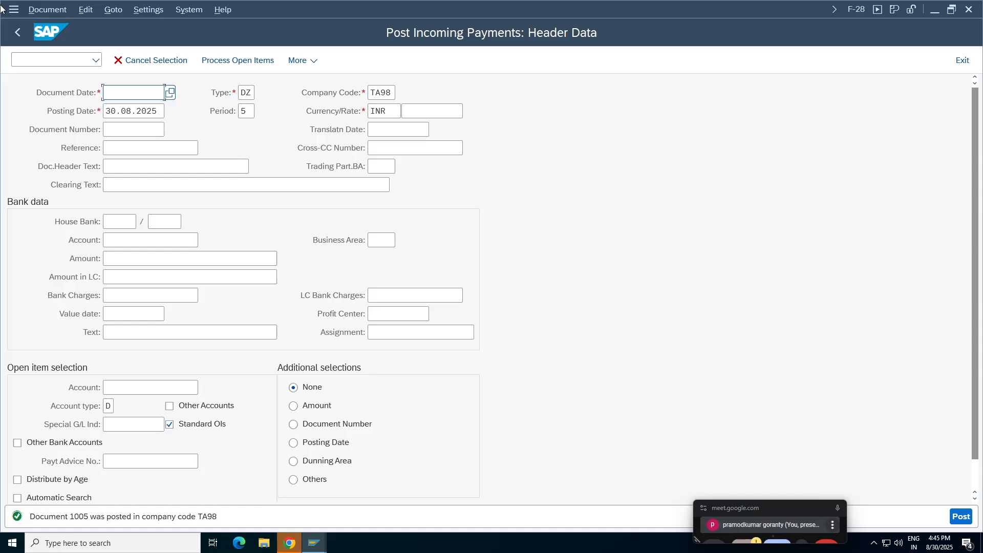
Step: Refresh the customer line item display to check that the residual item is cleared, and return to the selection screen
click(41, 11)
click(433, 543)
mouse_move(315, 542)
click(455, 502)
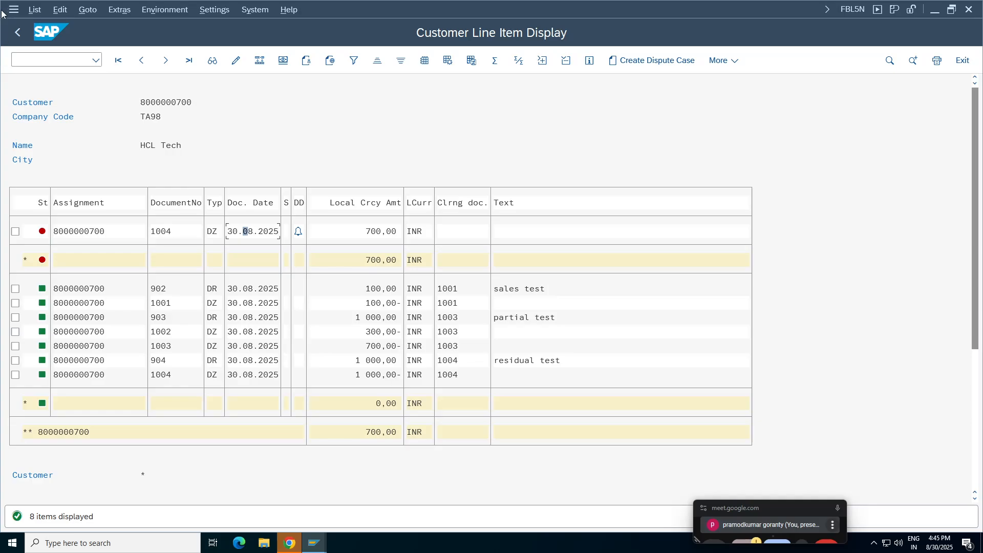
click(35, 10)
click(52, 42)
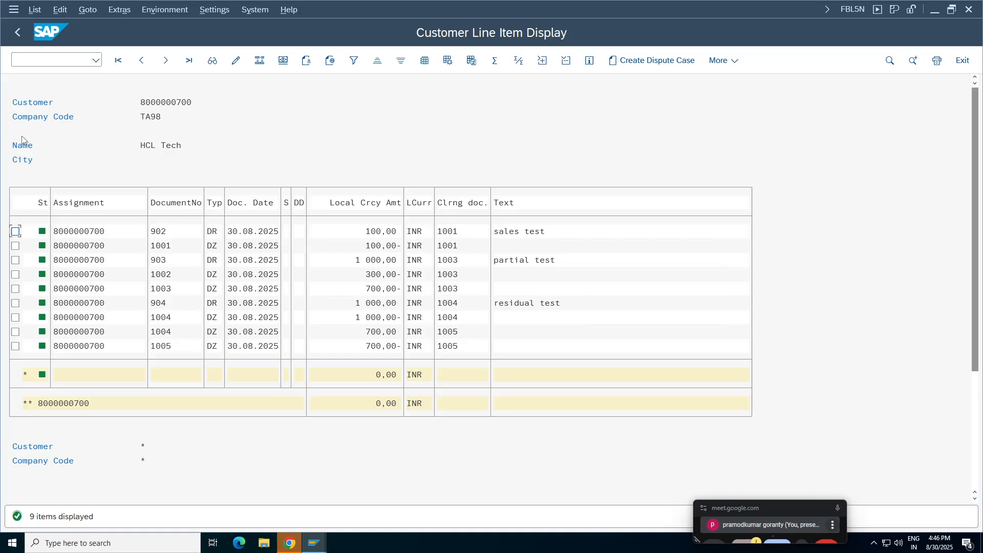
click(17, 32)
Step: Switch to the Google Sheets notes and select the Partial Payment and Residual Payment rows, B291:E302, on the Configuration Settings sheet
mouse_move(517, 2)
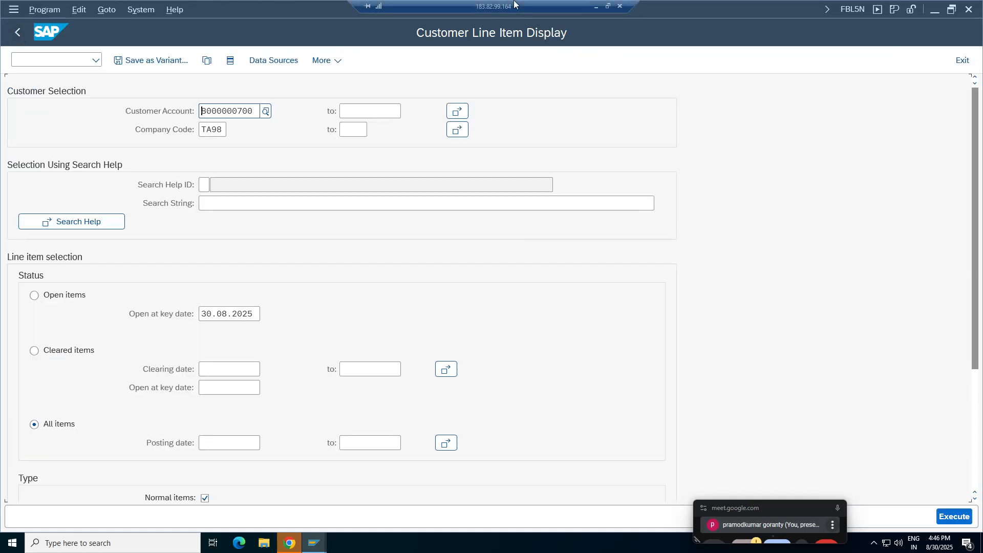
click(595, 6)
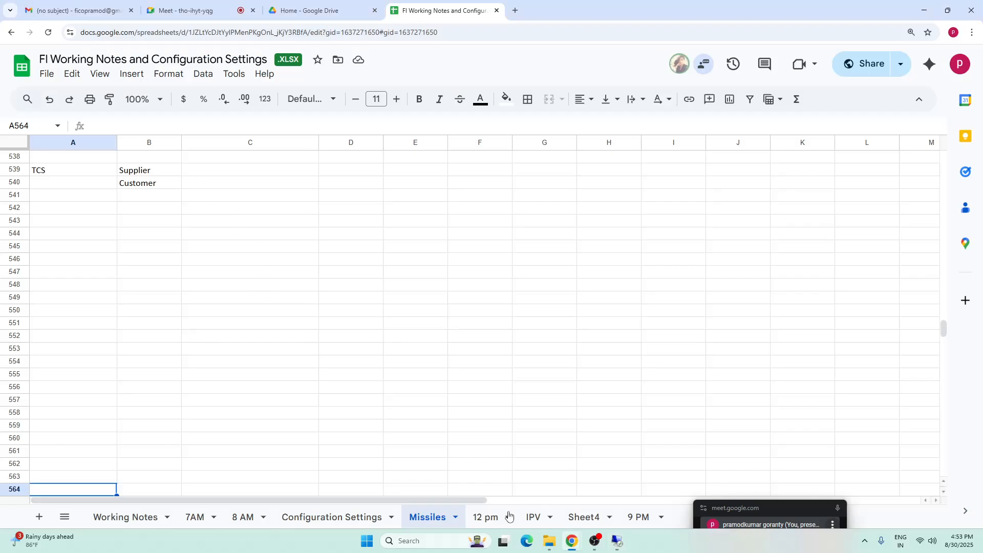
click(224, 212)
click(325, 516)
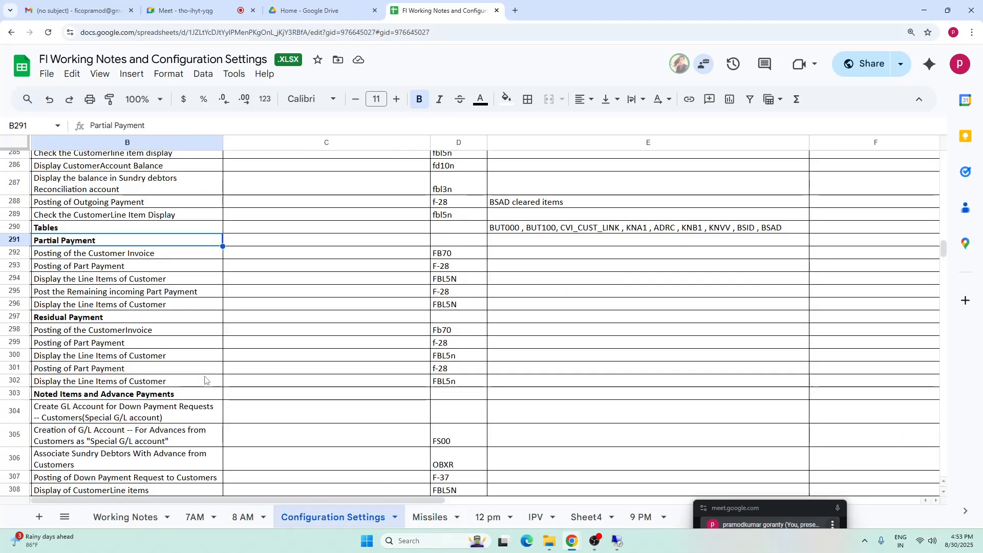
click(125, 320)
click(63, 244)
shift+click(647, 310)
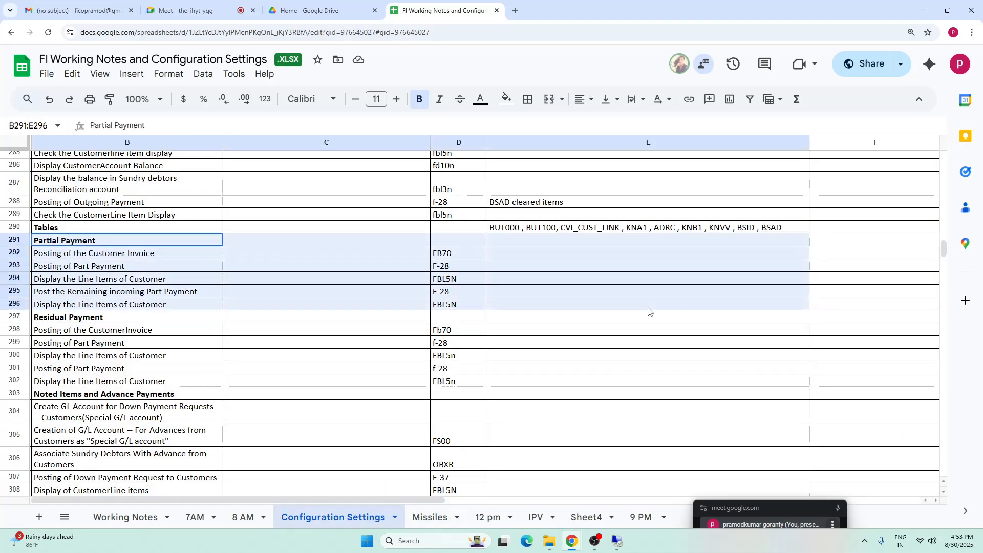
shift+click(644, 383)
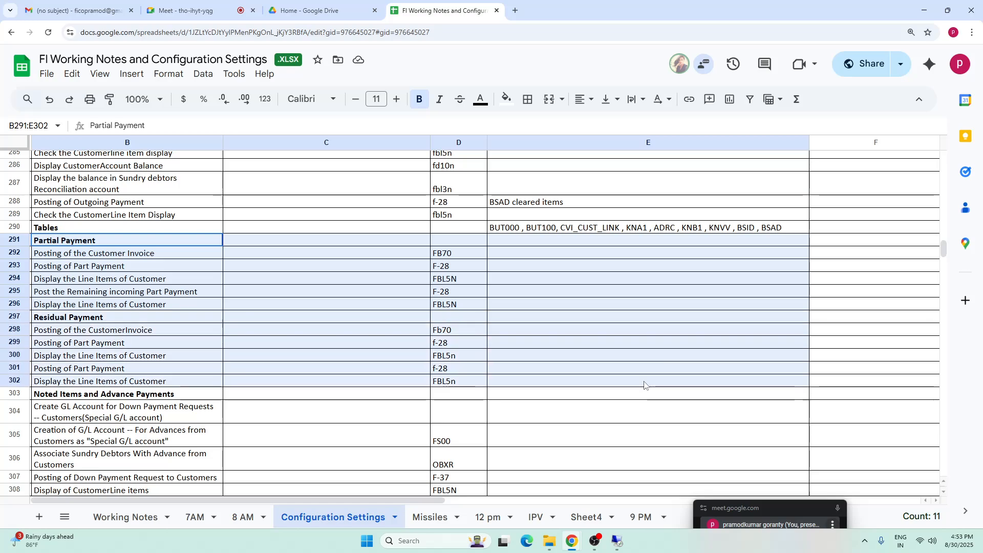
Step: Reselect the full Partial Payment and Residual Payment block, B291:E302, to recap both processes
click(112, 320)
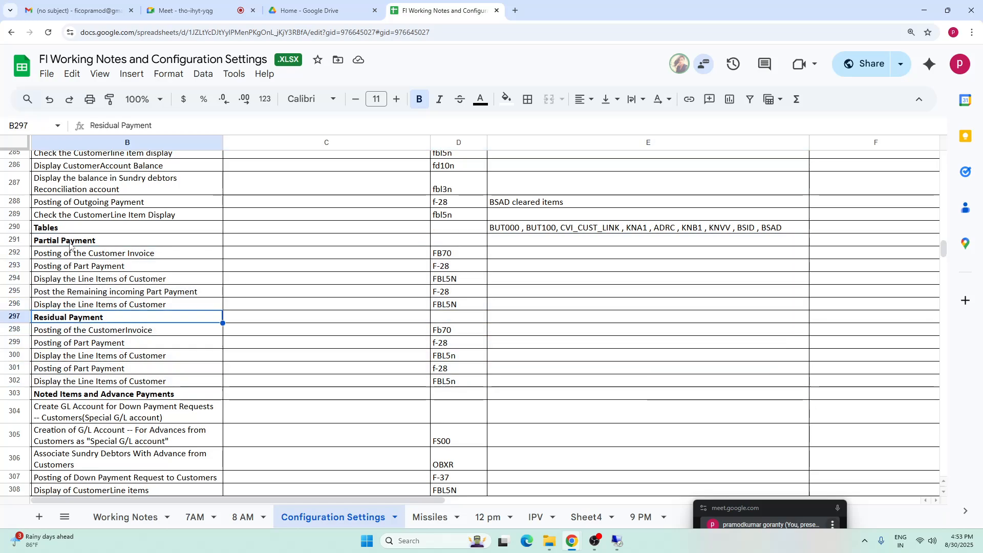
click(73, 246)
shift+click(706, 373)
shift+click(708, 380)
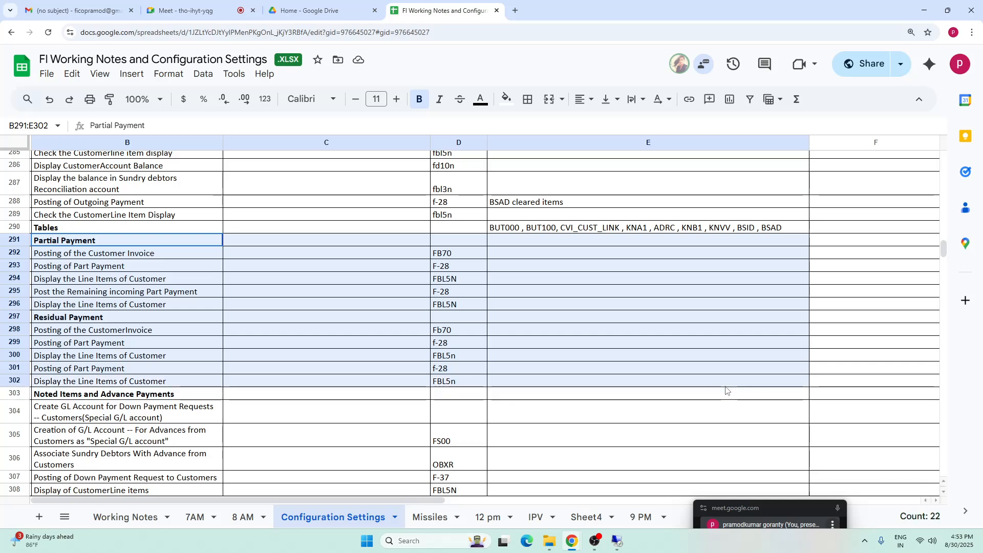
click(56, 403)
click(72, 241)
shift+click(709, 380)
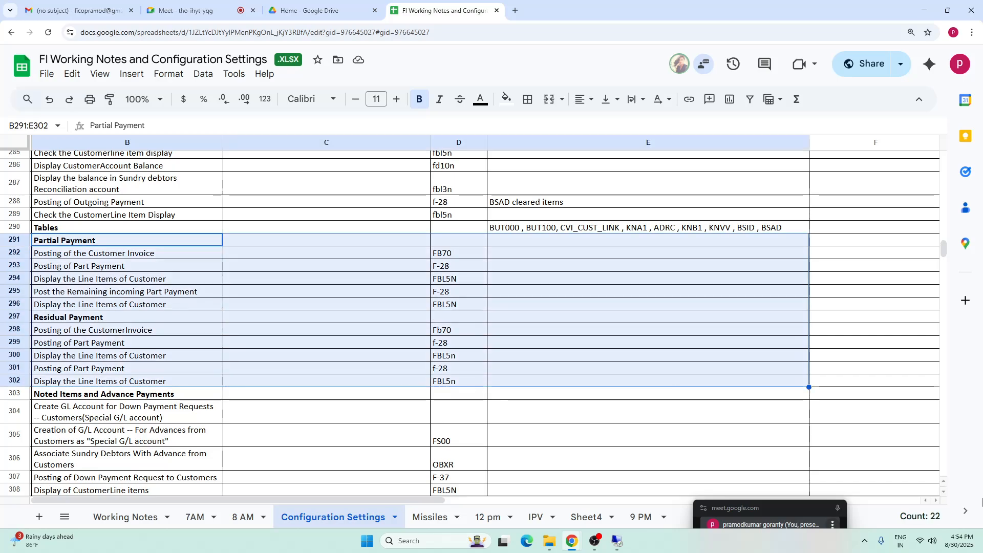
Step: Select the transaction codes listed for the partial and residual payment steps, D292:D301
click(944, 492)
click(944, 492)
click(944, 492)
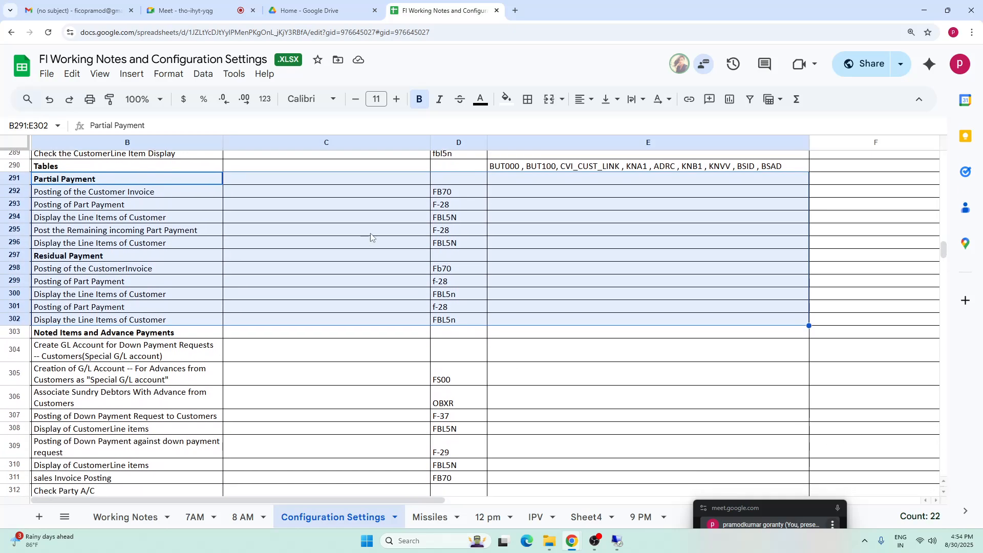
drag(443, 194, 445, 307)
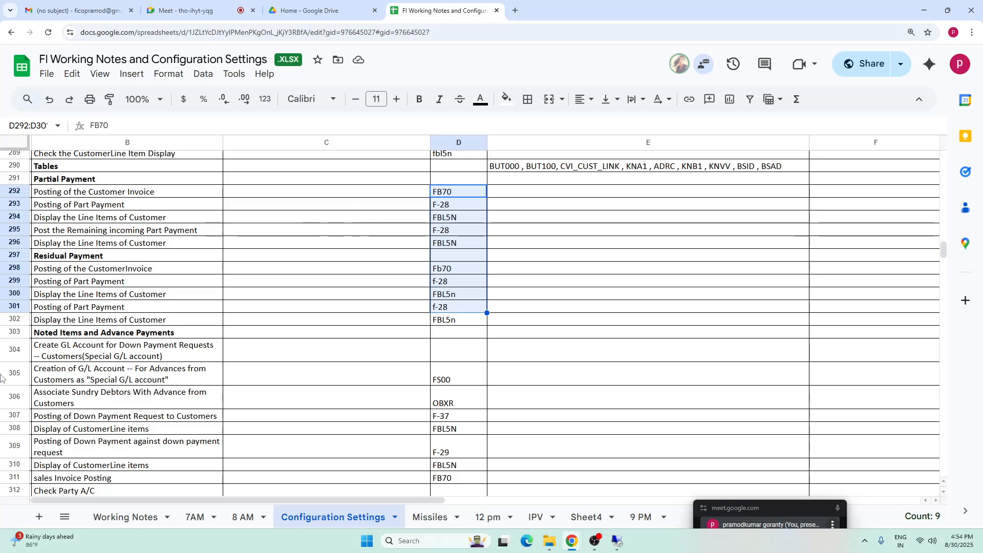
Step: Find the Noted Items and Advance Payments section and select its rows across B303:D313
click(79, 333)
click(89, 359)
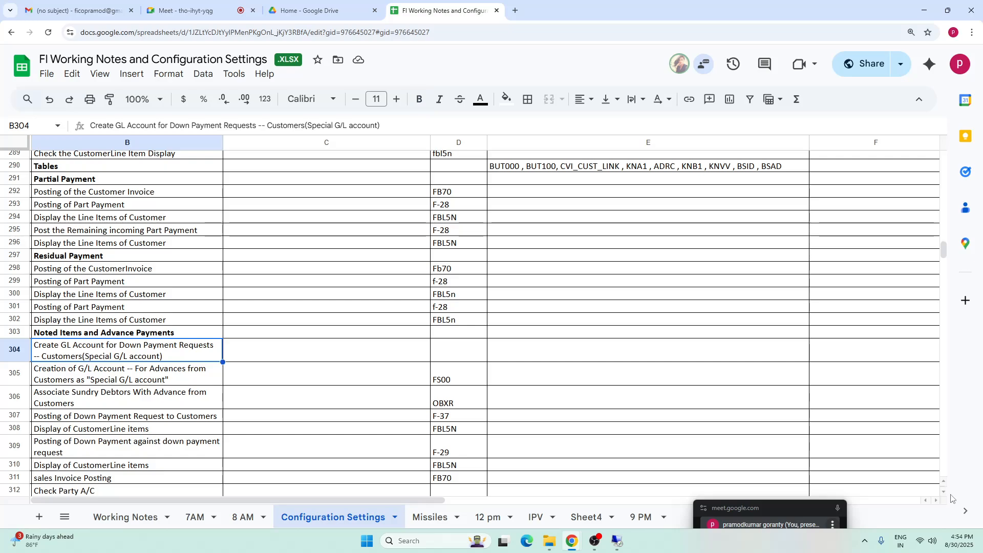
scroll(943, 494, down, 5)
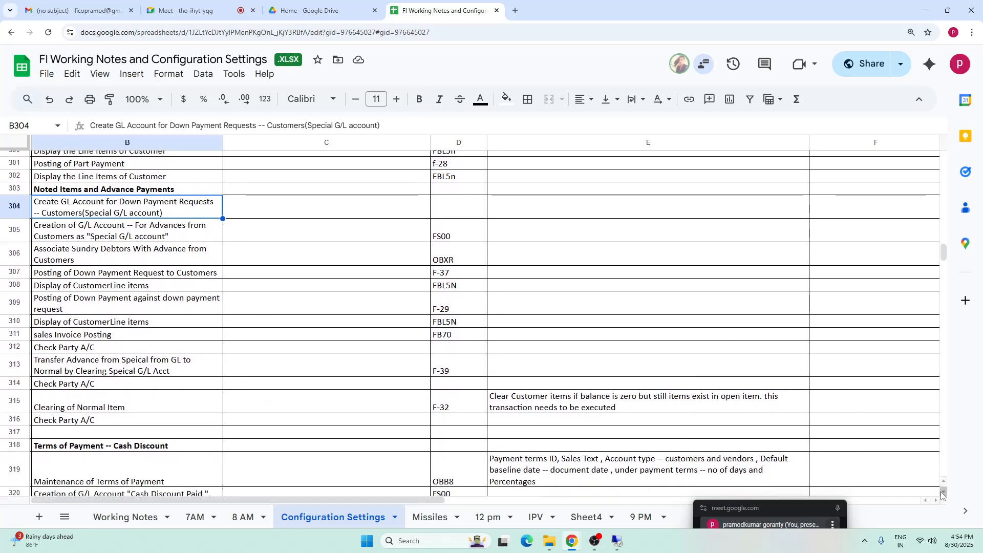
click(92, 276)
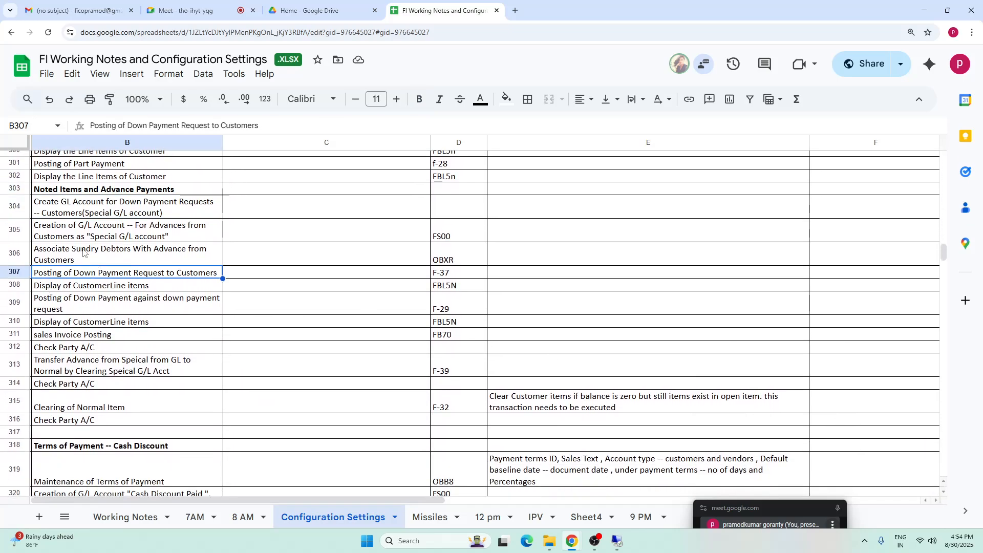
click(92, 192)
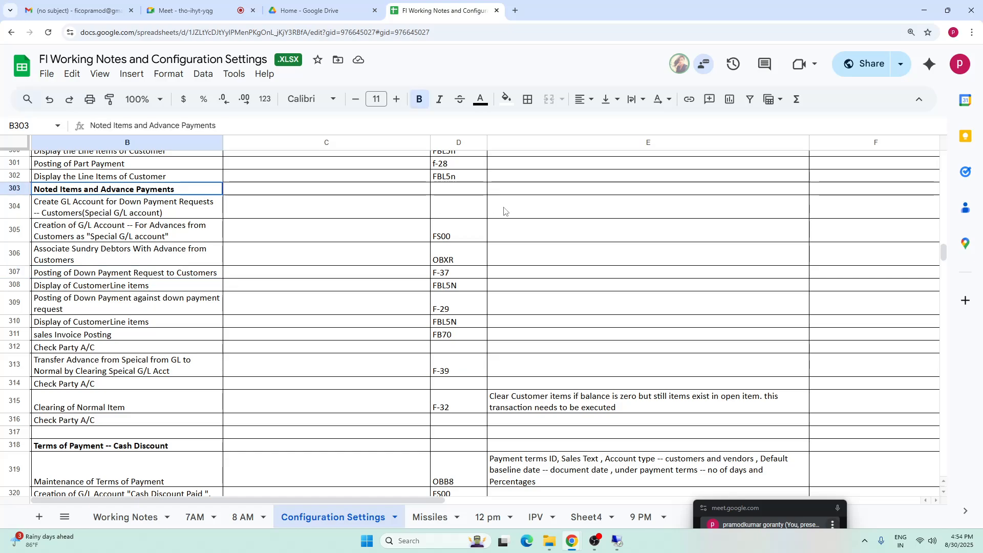
drag(504, 210, 478, 369)
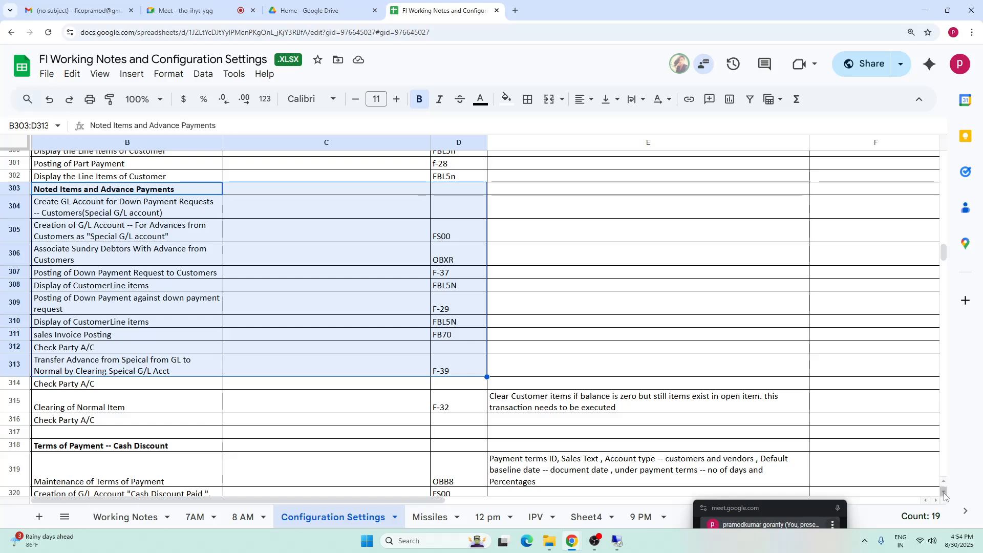
Step: Look through the Terms of Payment -- Cash Discount and Sales Returns sections below the advance payment rows
scroll(944, 495, down, 5)
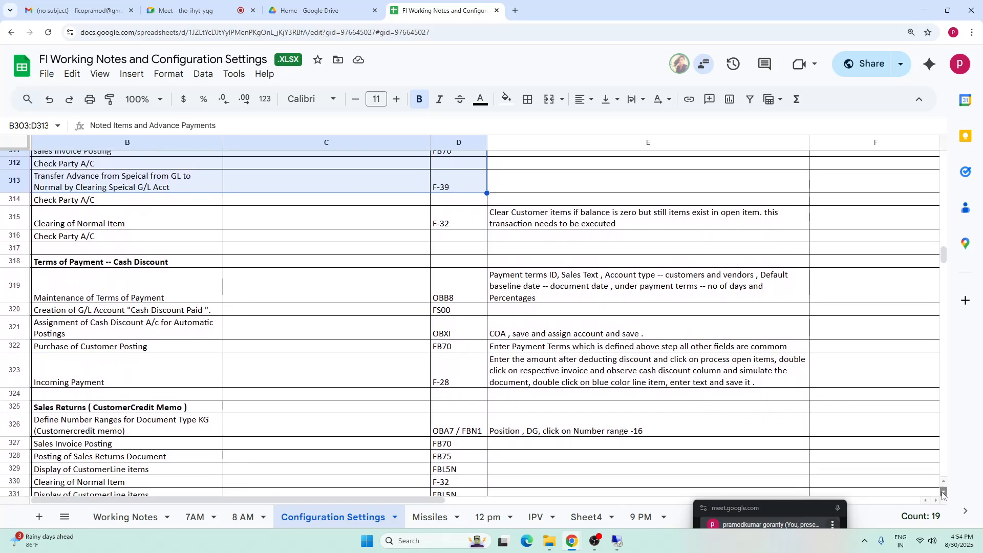
click(943, 493)
click(944, 494)
click(943, 494)
click(943, 494)
drag(944, 261, 944, 255)
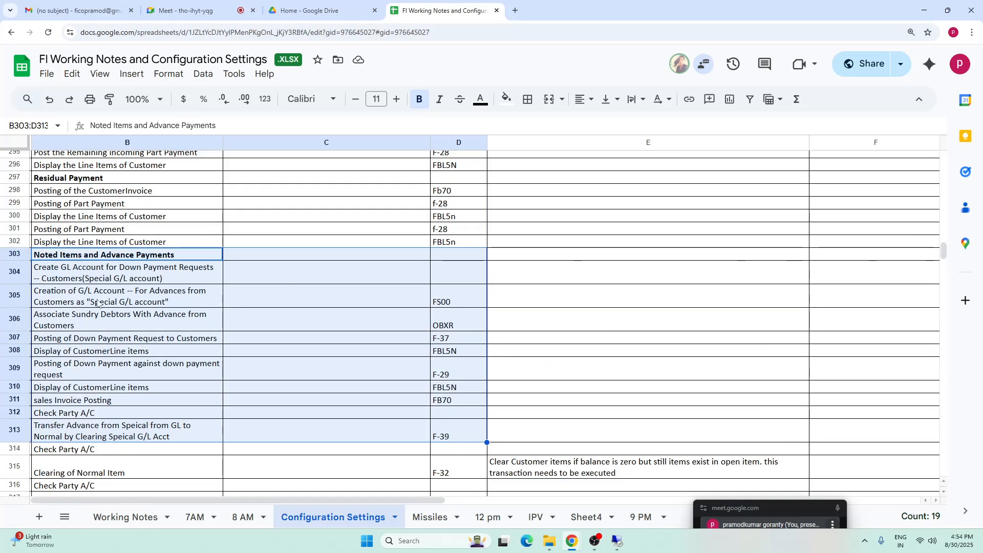
Step: Extend the Noted Items and Advance Payments selection to B303:E315 and view the Terms of Payment -- Cash Discount section
click(95, 258)
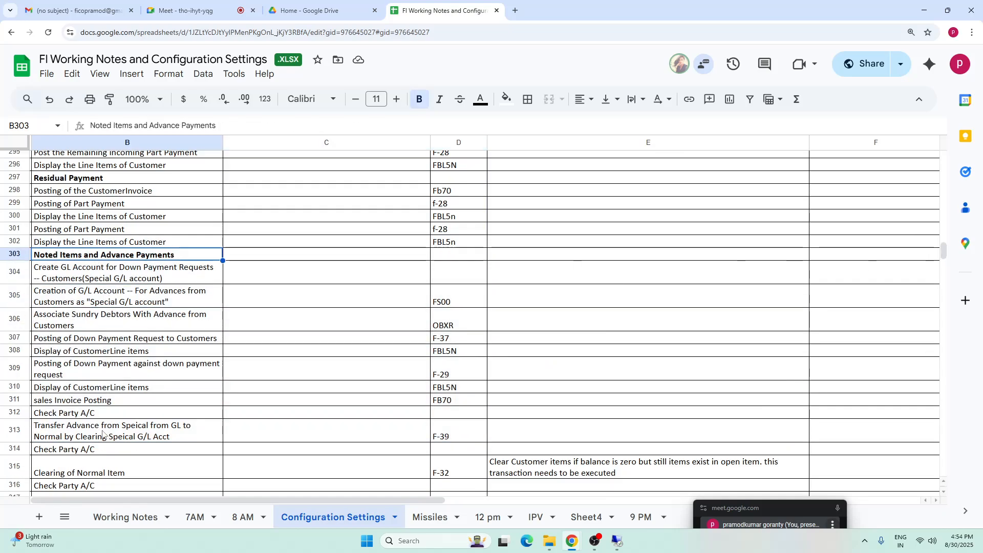
click(97, 297)
click(116, 274)
drag(186, 256, 747, 468)
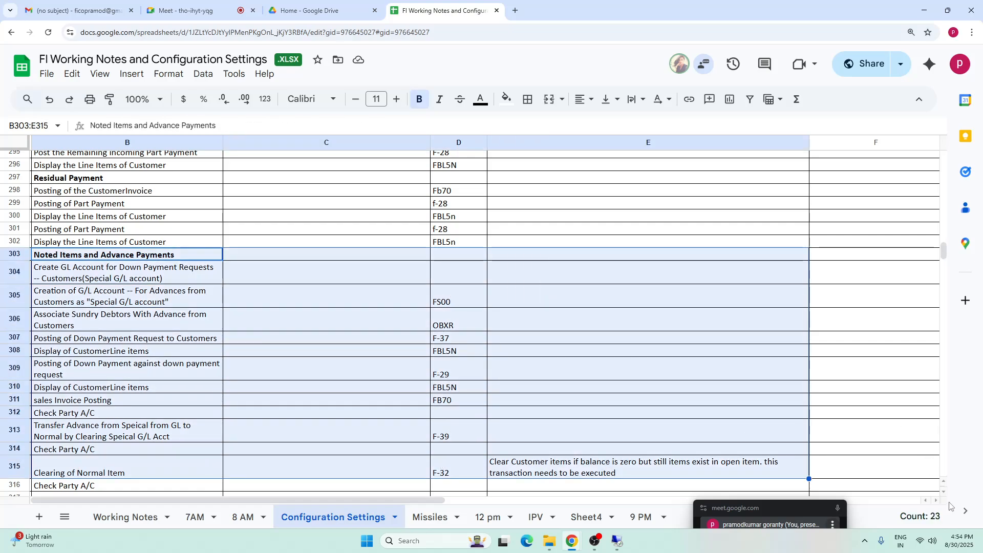
scroll(945, 493, down, 5)
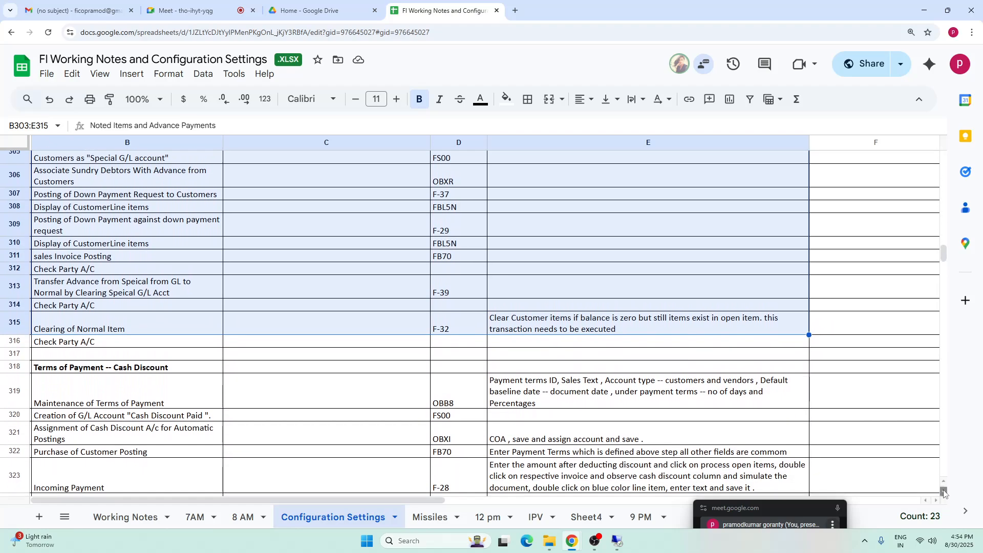
scroll(944, 493, down, 1)
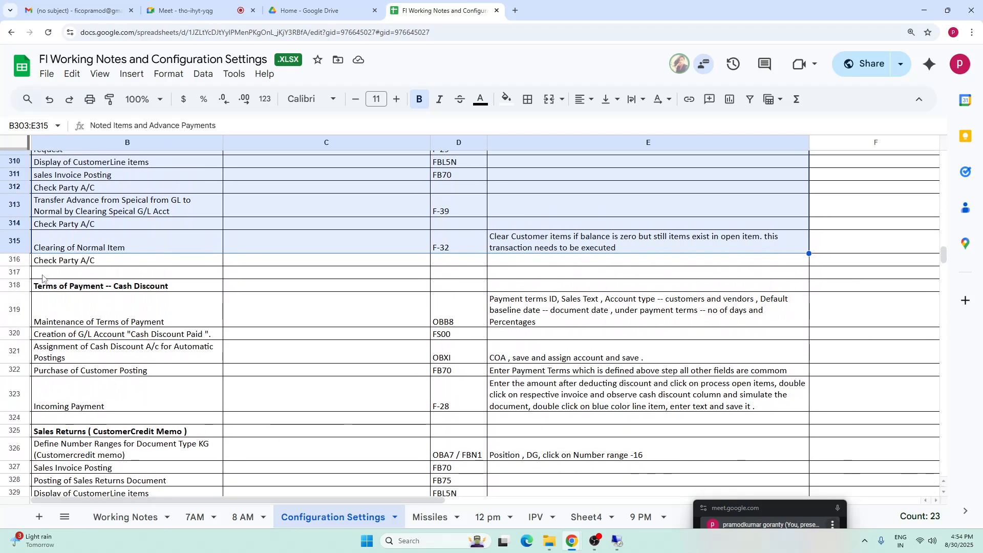
drag(753, 510, 745, 175)
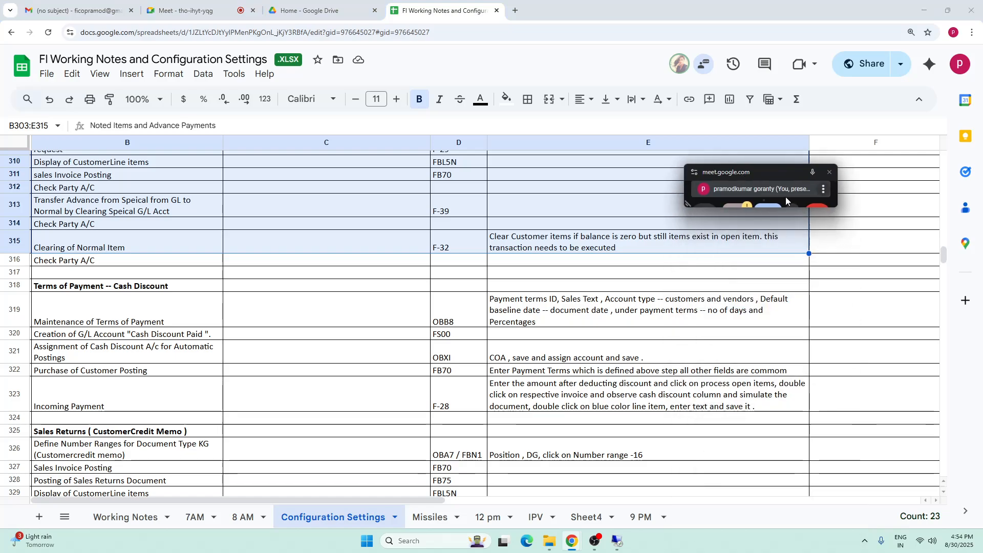
click(595, 540)
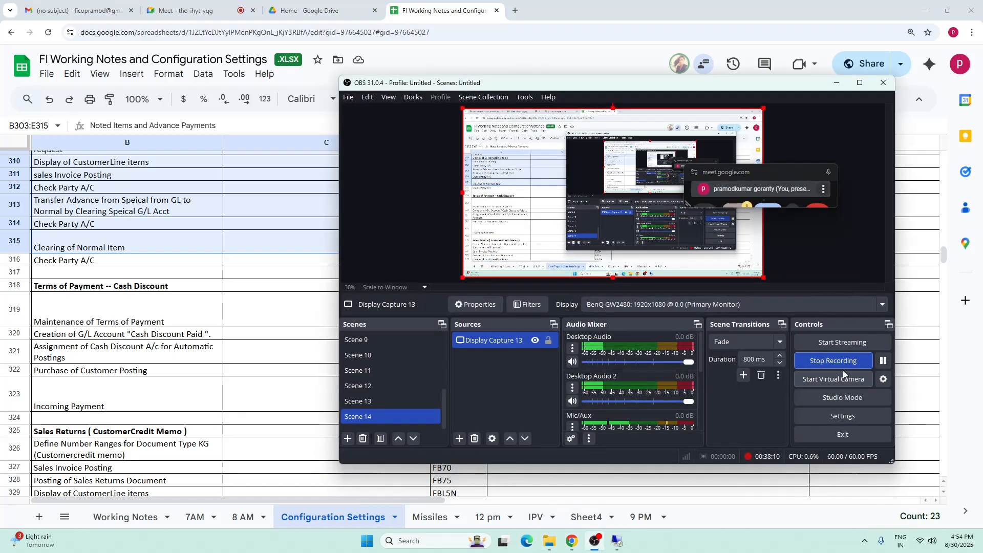